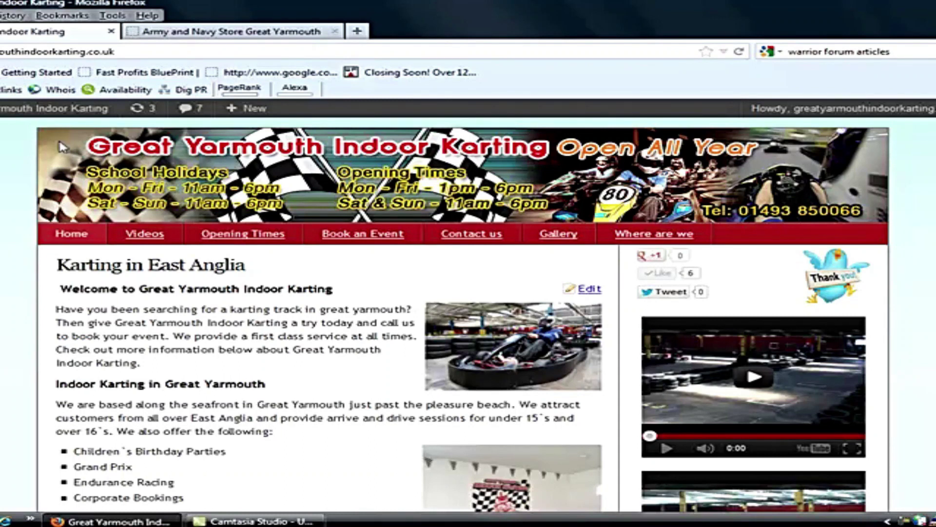
- Open the Rank Tracker settings in the WordPress dashboard of the Great Yarmouth Indoor Karting site
mouse_move(10, 117)
click(2, 133)
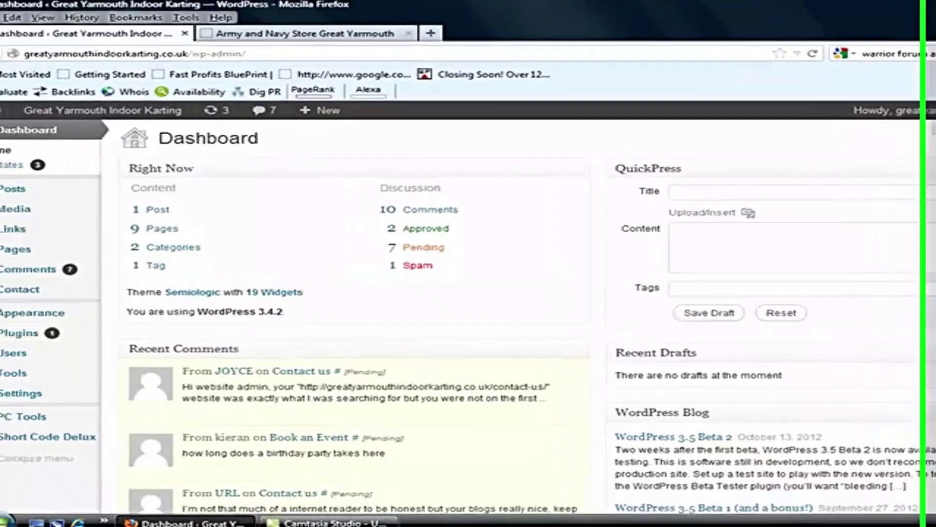
scroll(468, 292, down, 3)
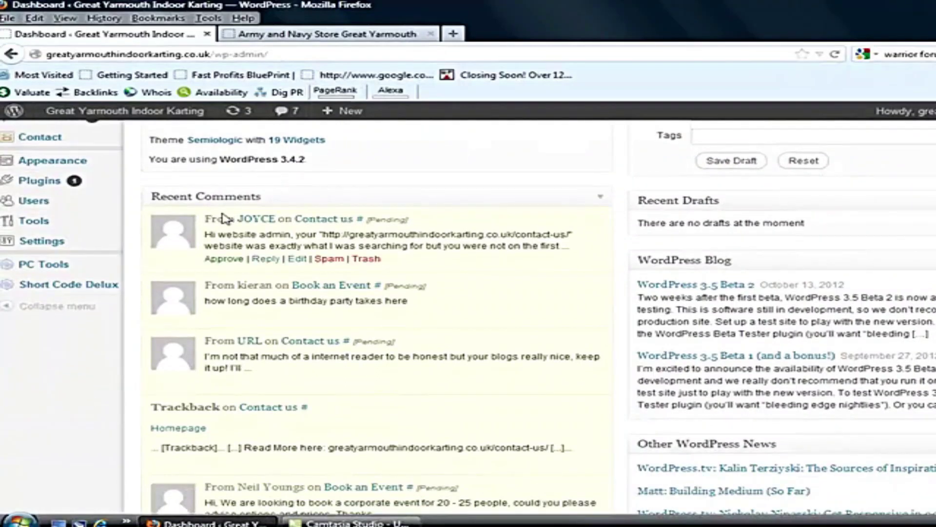
mouse_move(107, 243)
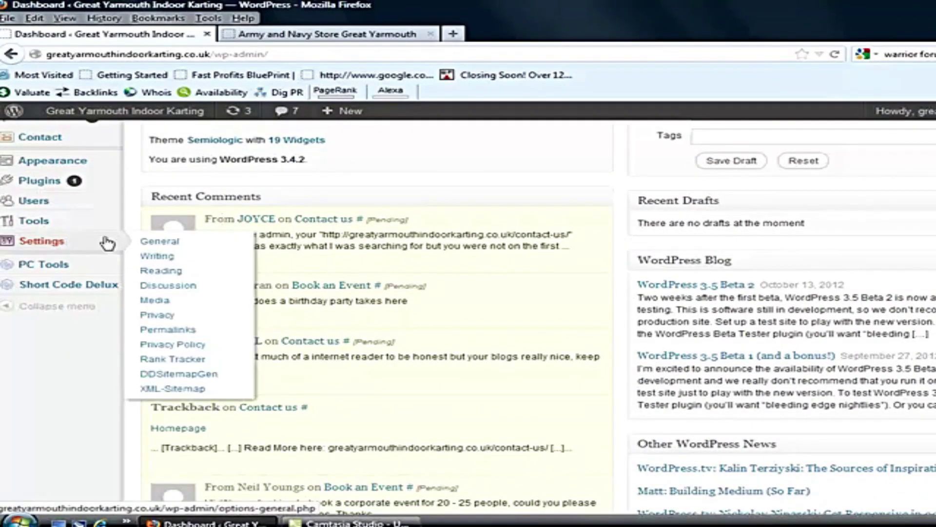
click(184, 361)
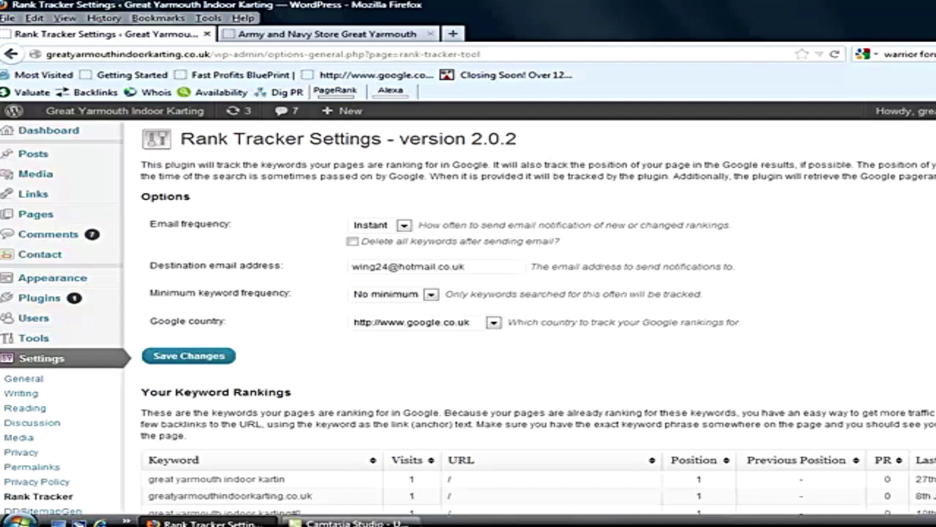
- Examine the Rank Tracker options and the full keyword rankings table, including visits and positions for "great yarmouth indoor karting"
scroll(468, 317, down, 3)
scroll(468, 317, up, 3)
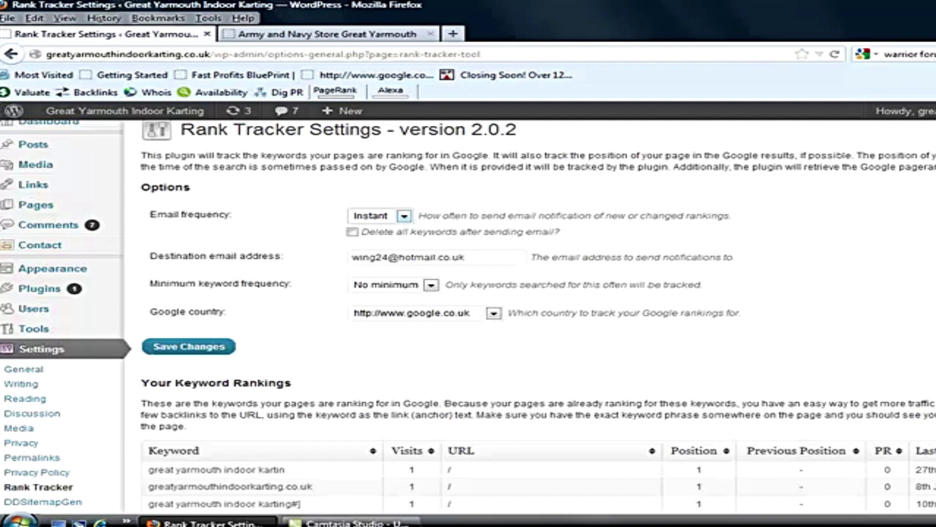
scroll(468, 316, down, 5)
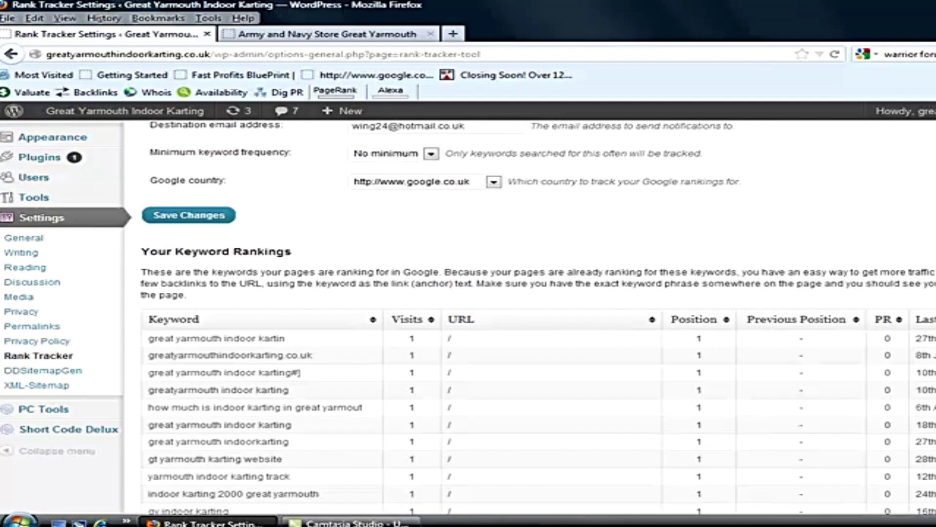
scroll(468, 316, down, 3)
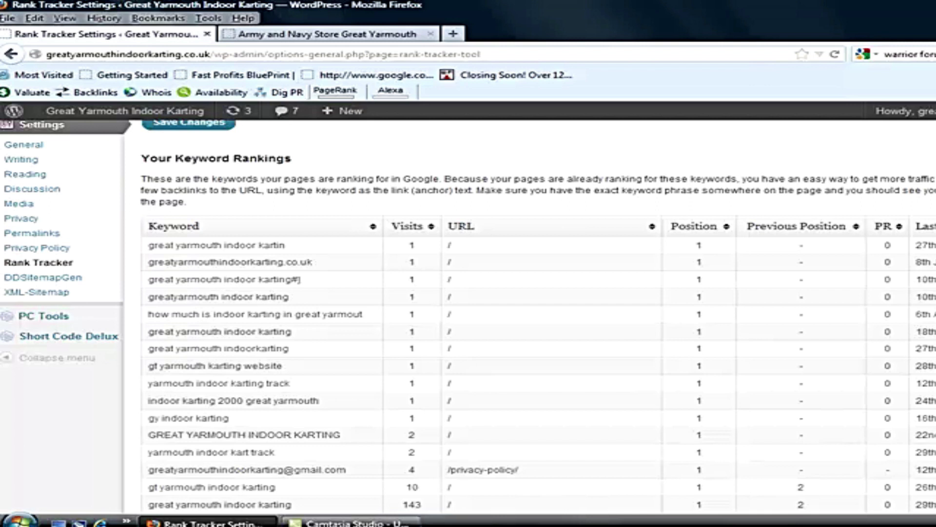
scroll(458, 316, down, 8)
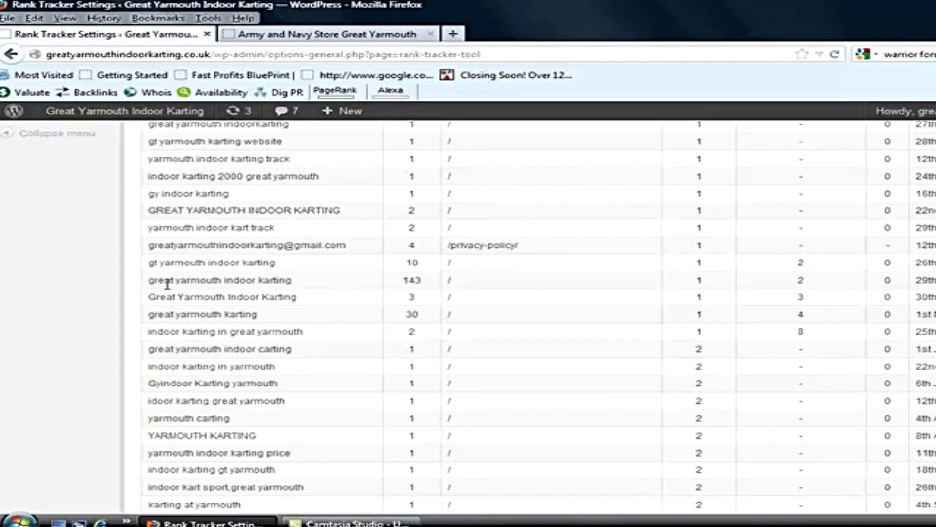
drag(152, 280, 333, 285)
click(333, 285)
scroll(538, 316, down, 10)
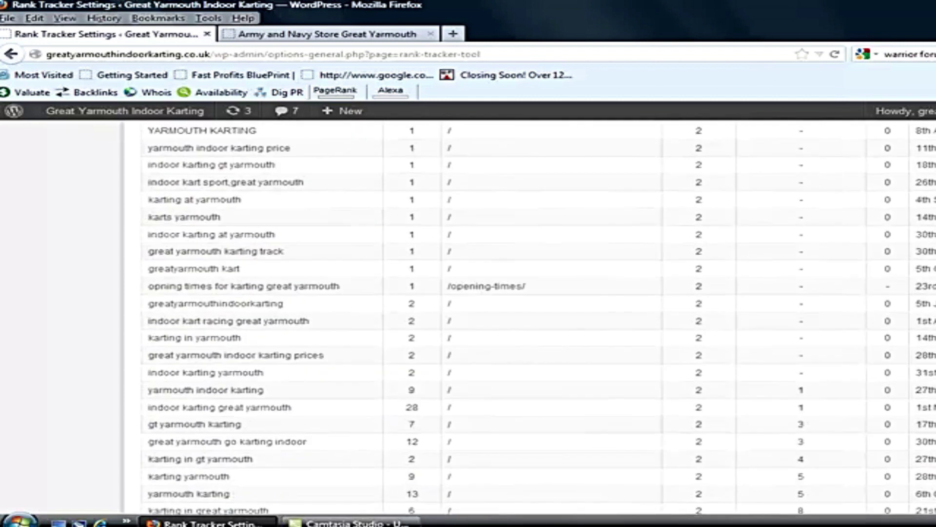
scroll(538, 317, down, 7)
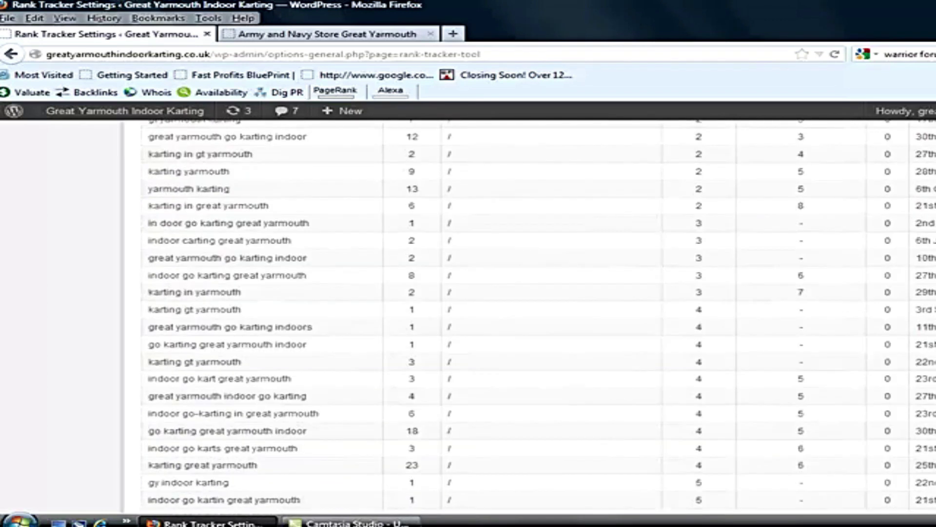
scroll(538, 316, down, 3)
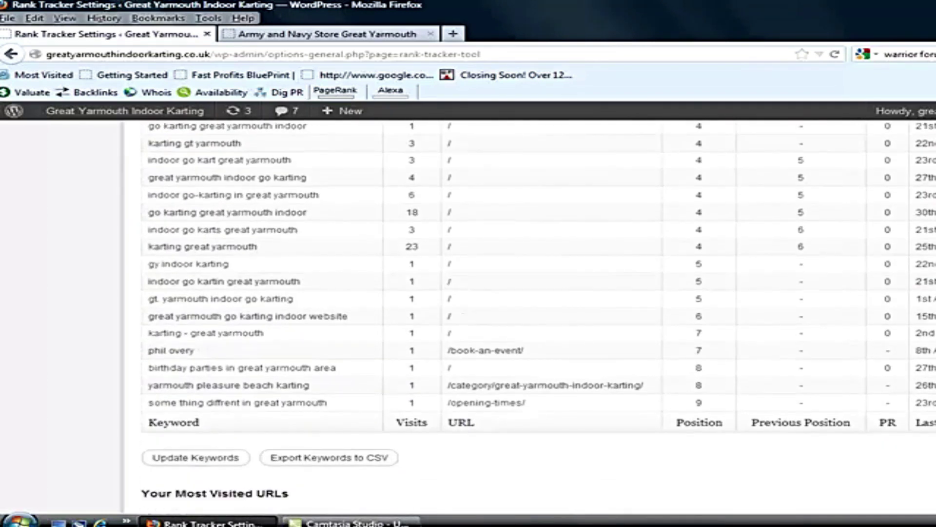
scroll(539, 316, up, 4)
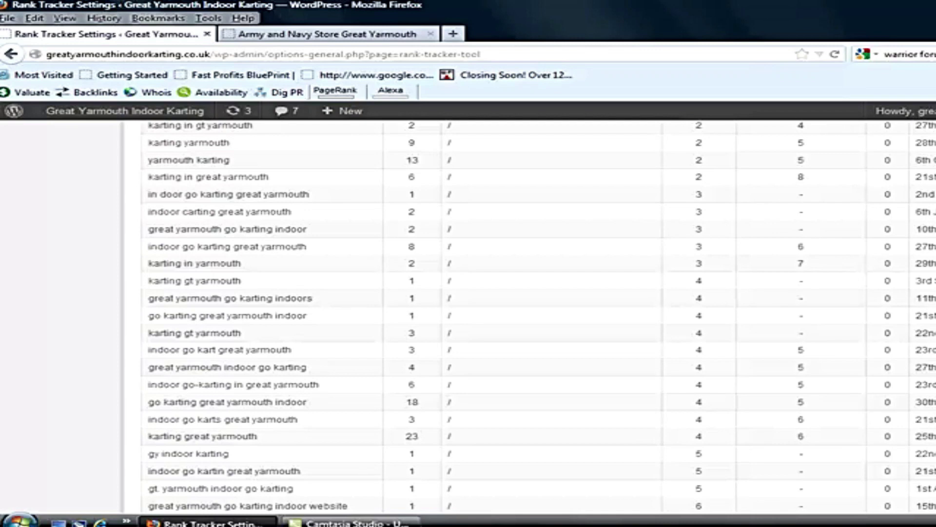
scroll(539, 316, up, 7)
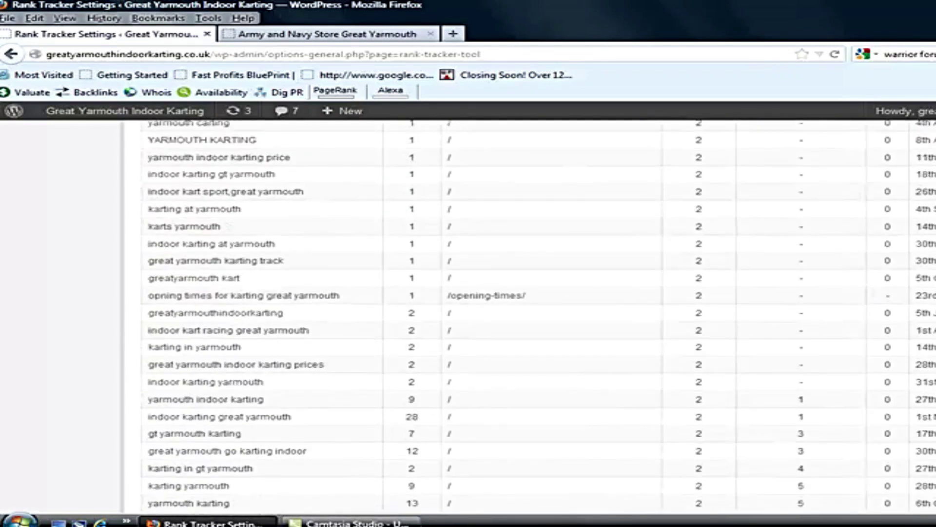
scroll(538, 317, up, 14)
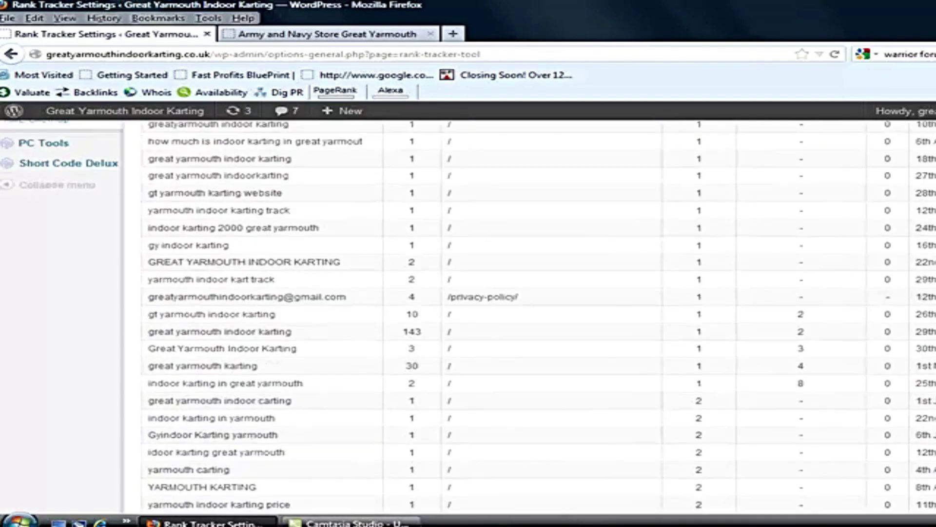
scroll(929, 131, up, 3)
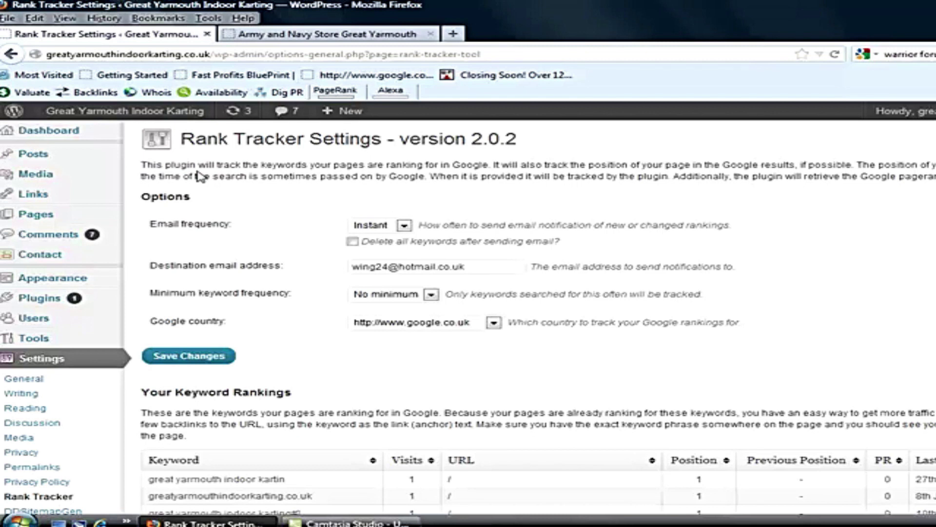
- Visit the public Great Yarmouth Indoor Karting site and look over its home page down to the footer
mouse_move(97, 111)
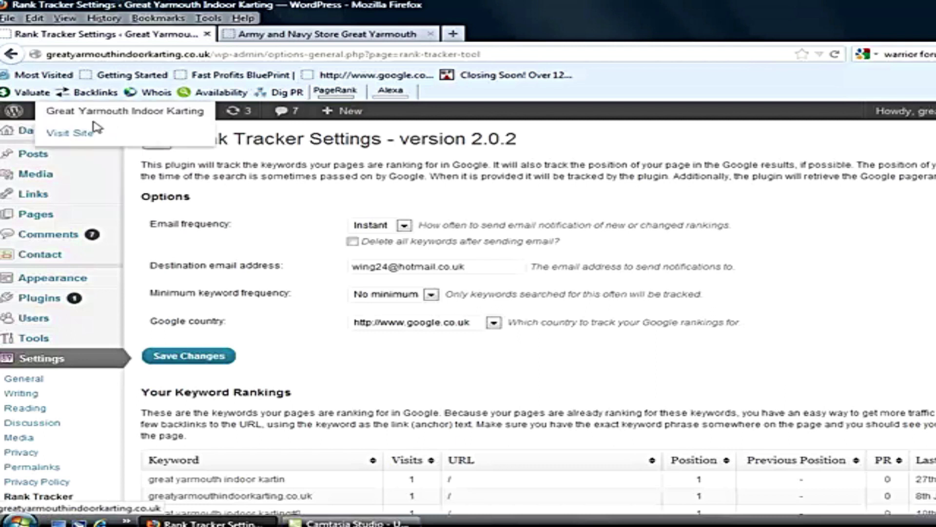
click(87, 134)
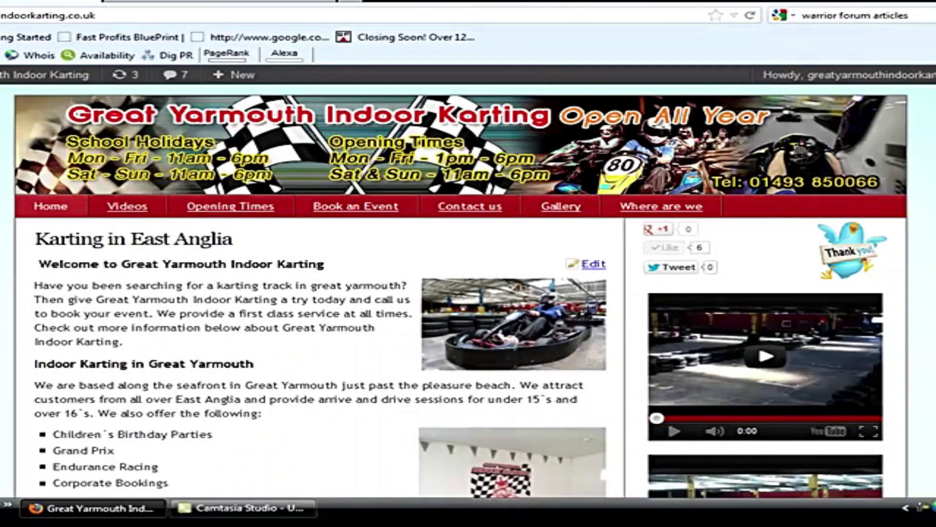
scroll(468, 293, down, 1)
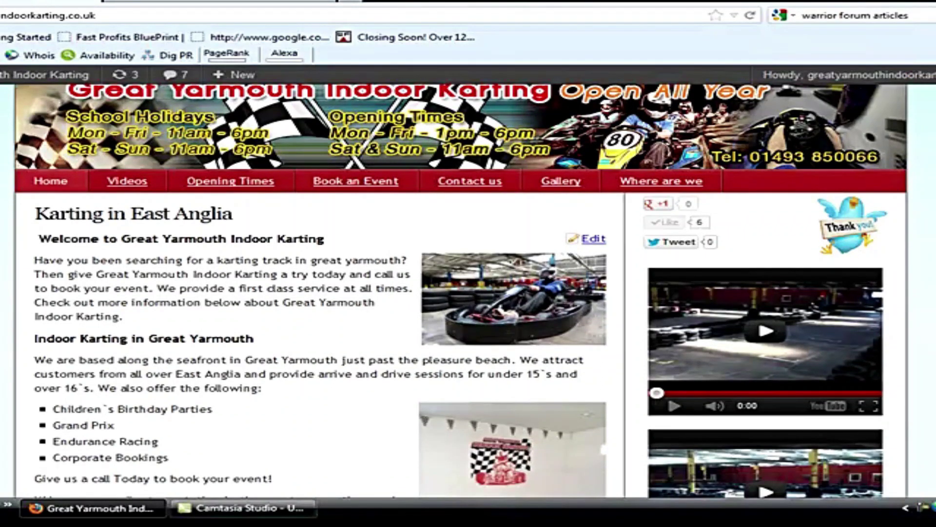
scroll(461, 290, down, 5)
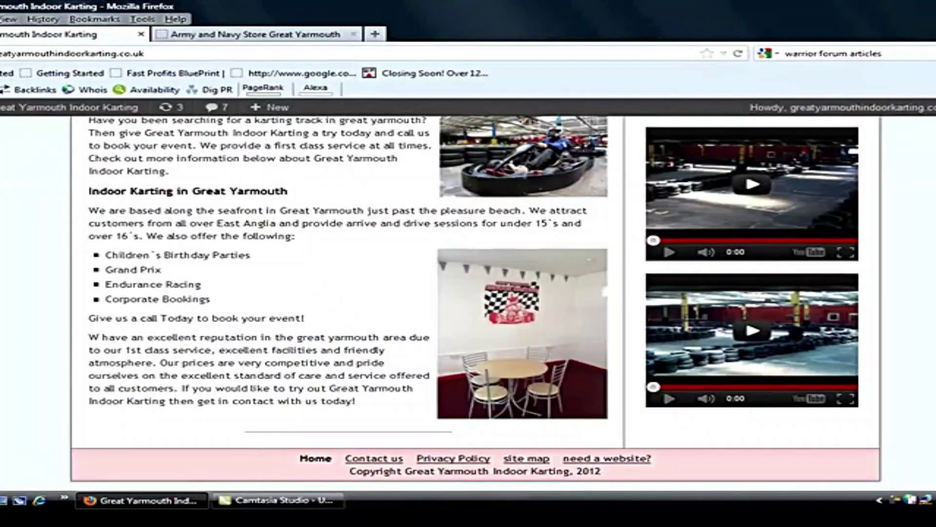
scroll(476, 303, up, 5)
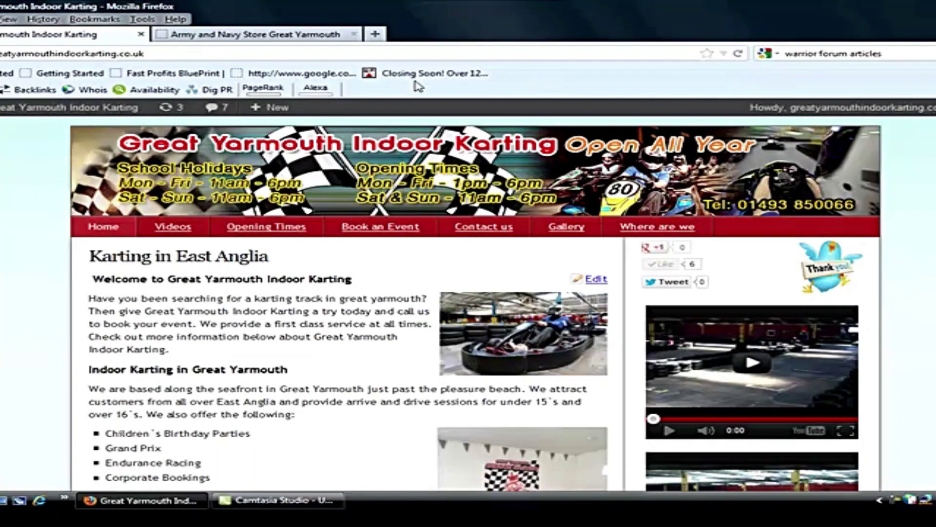
- Switch to the Army and Navy Store Great Yarmouth website and examine its home page's header, text, photos and footer
click(262, 35)
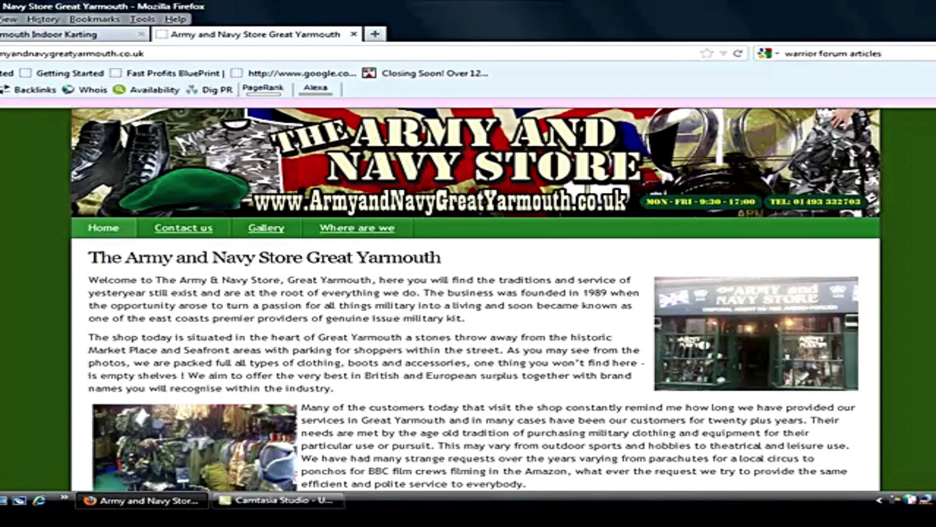
scroll(476, 292, down, 1)
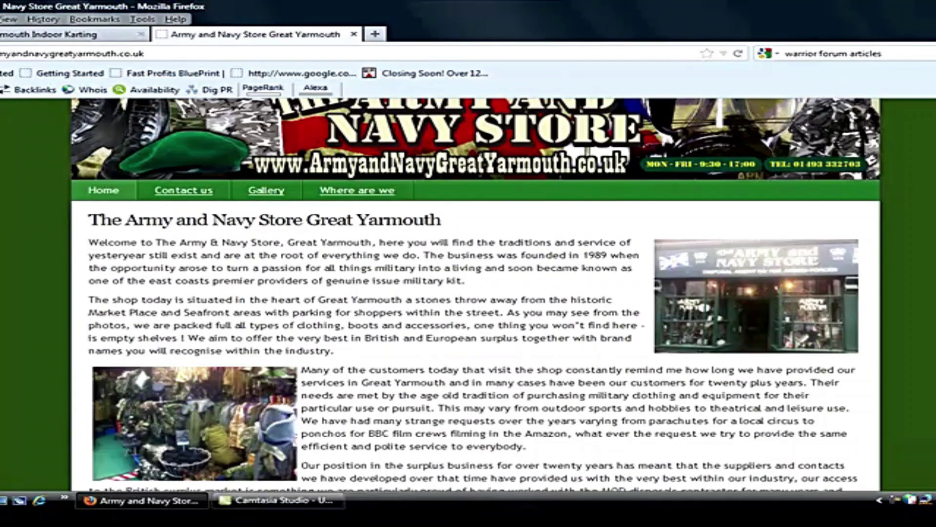
scroll(476, 293, down, 2)
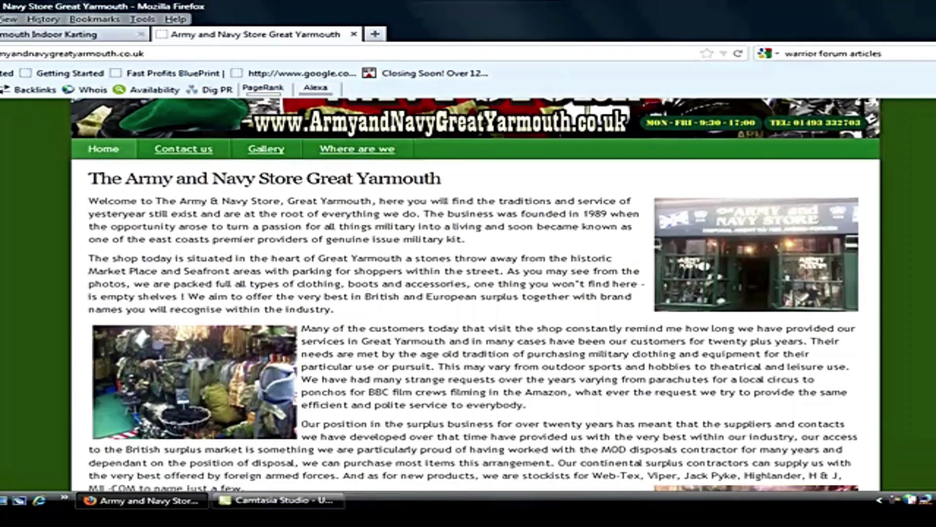
scroll(476, 292, down, 10)
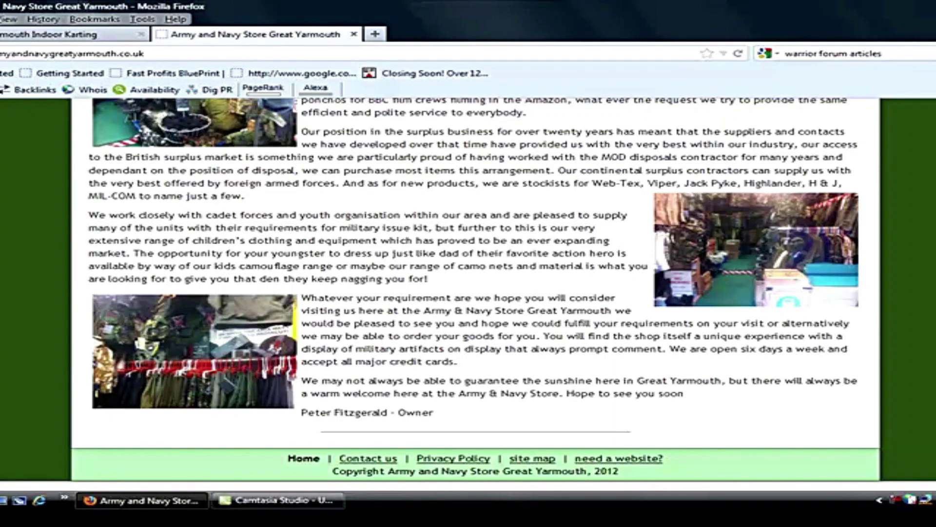
scroll(475, 293, up, 7)
scroll(888, 261, up, 5)
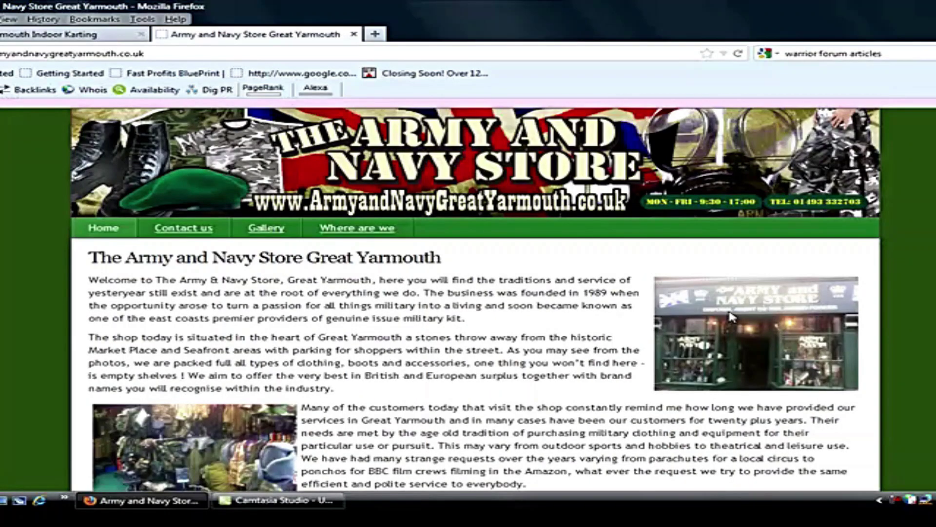
scroll(777, 346, down, 3)
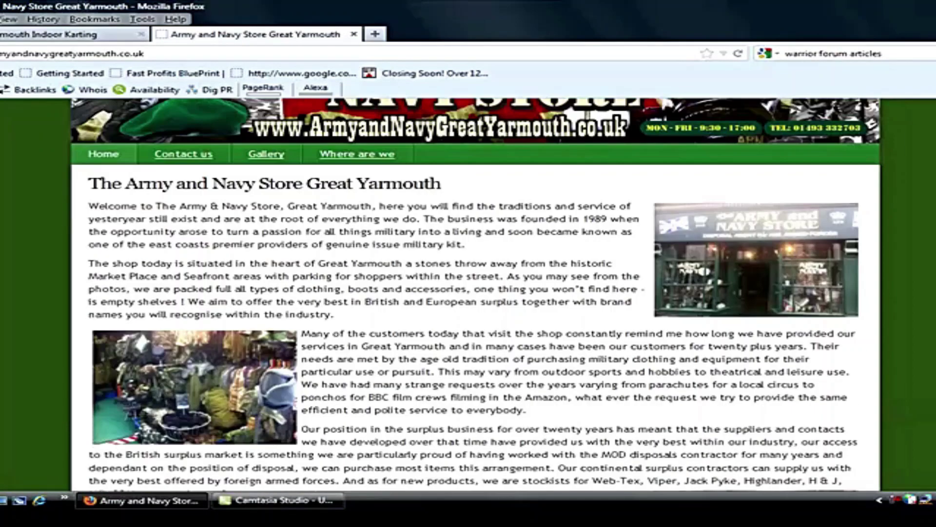
scroll(819, 314, up, 3)
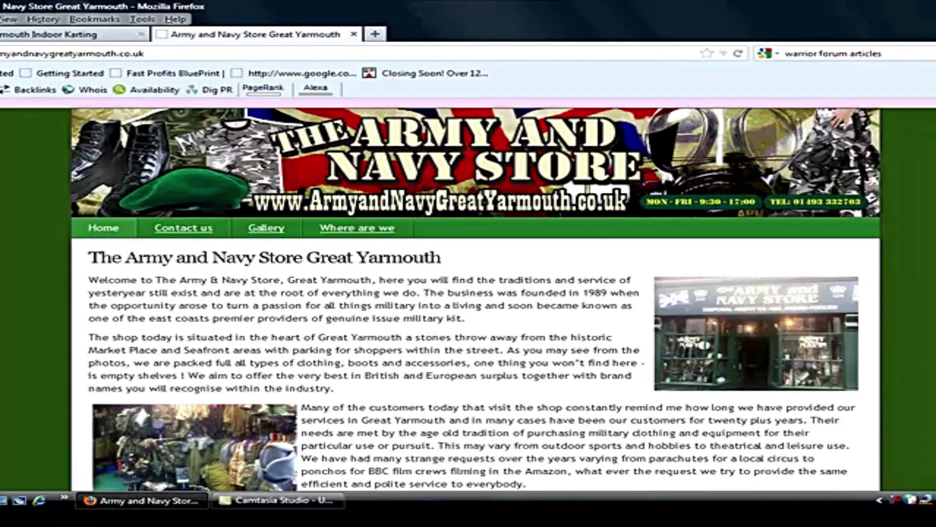
scroll(468, 293, down, 3)
scroll(468, 293, down, 9)
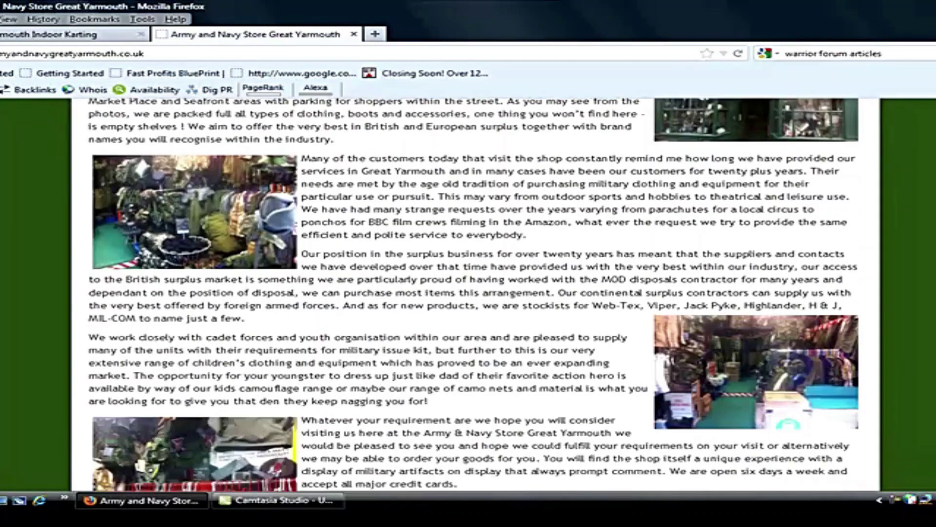
scroll(468, 293, up, 8)
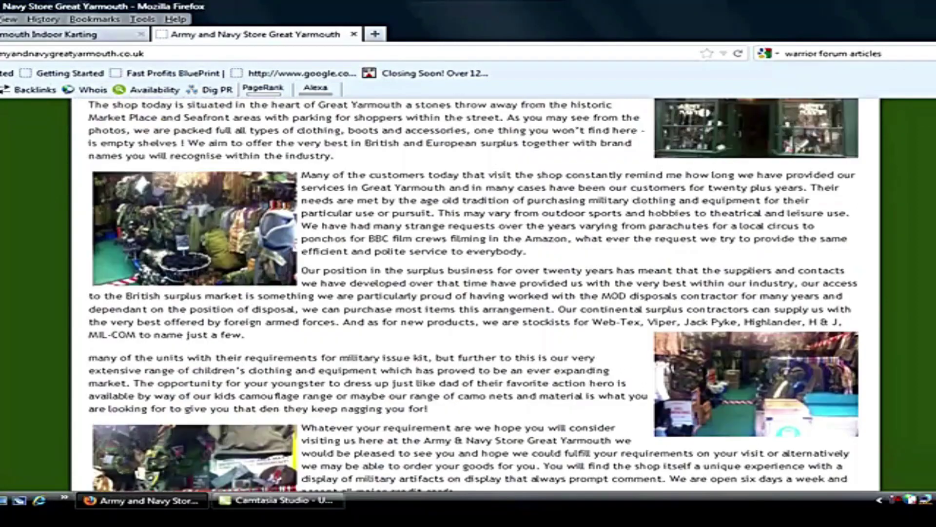
scroll(468, 293, up, 4)
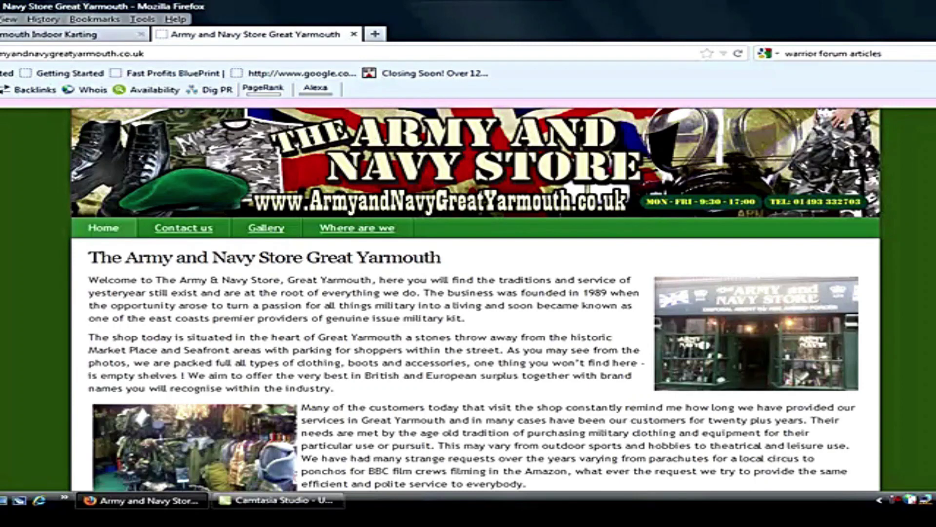
scroll(468, 293, down, 3)
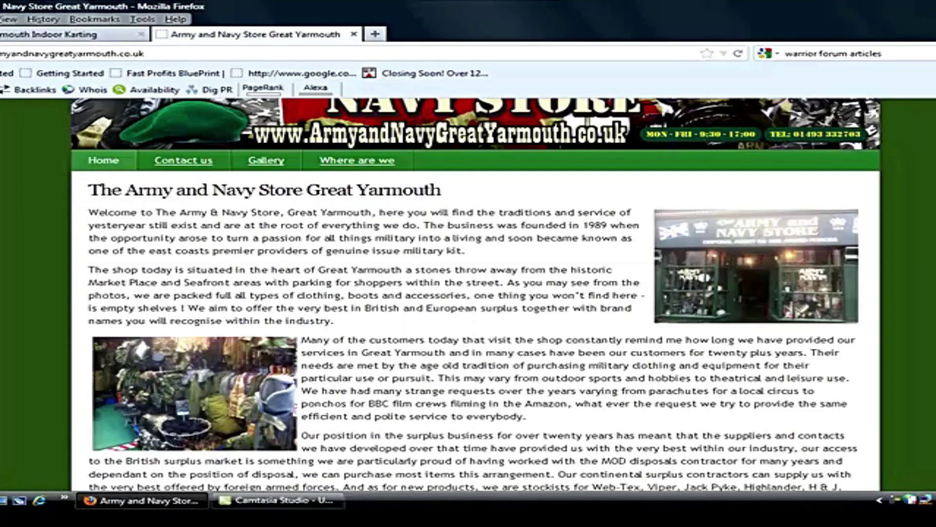
scroll(750, 255, down, 5)
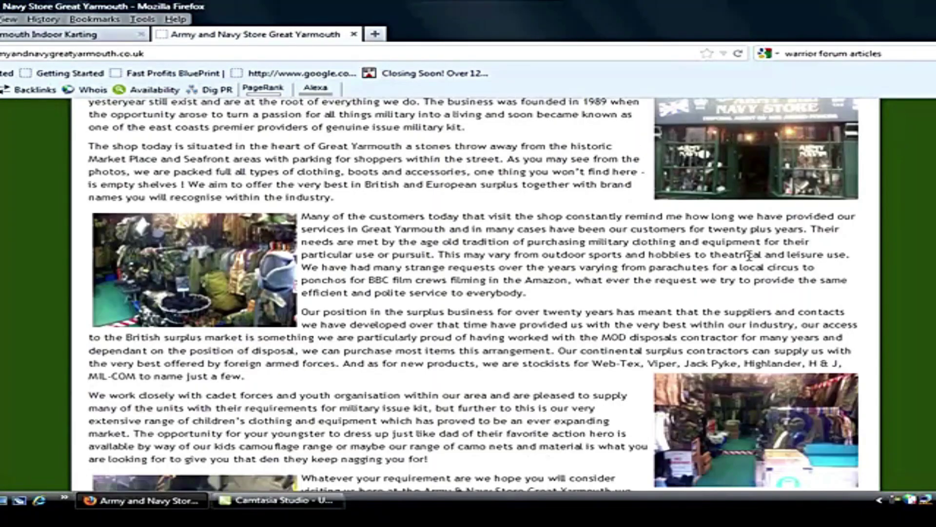
scroll(468, 293, down, 8)
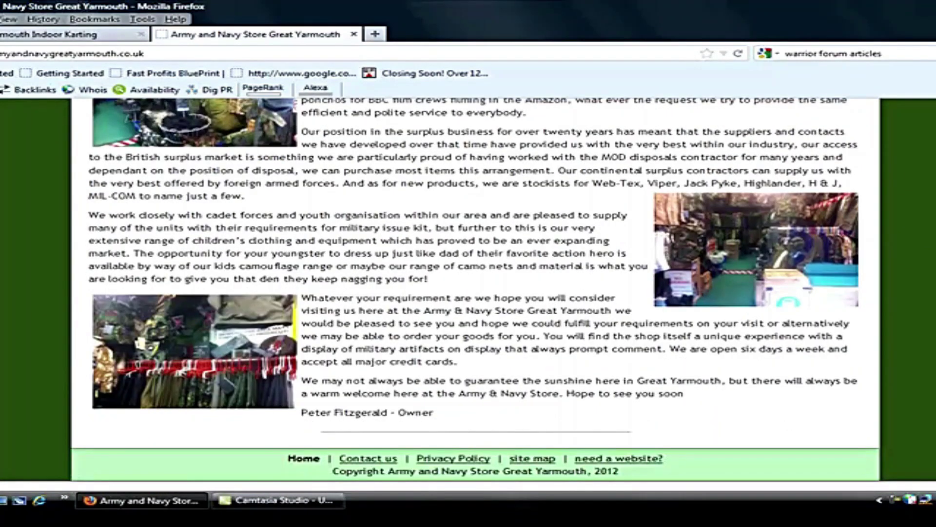
scroll(468, 293, up, 15)
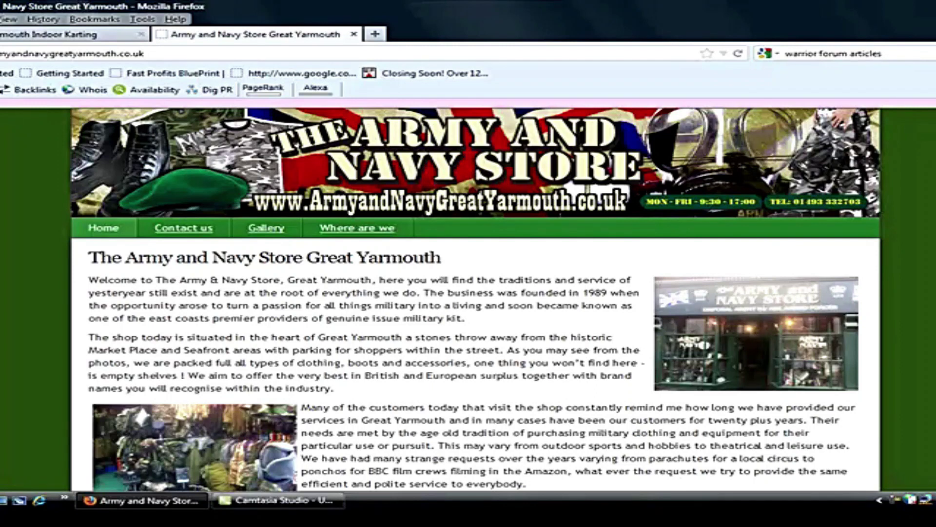
scroll(468, 293, down, 6)
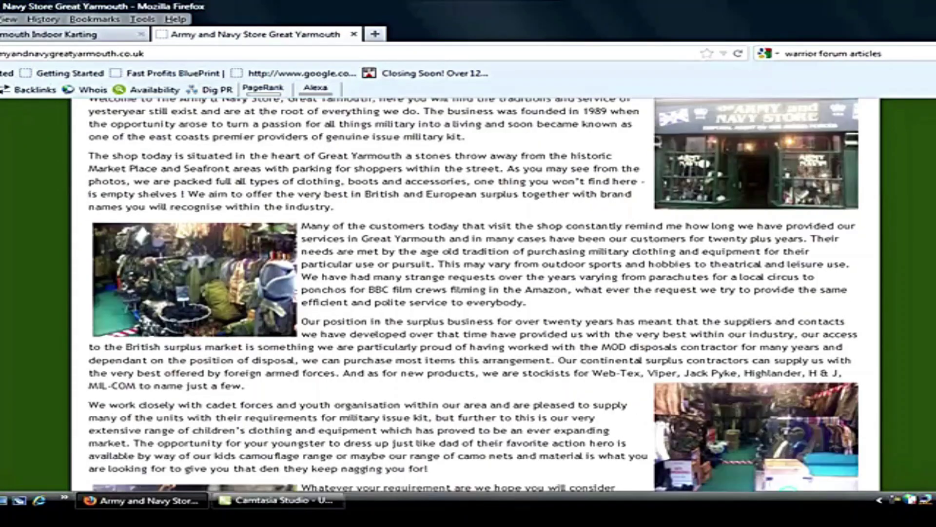
- Compare the home pages of the Army and Navy Store and Great Yarmouth Indoor Karting sites, covering the store page's header, text and footer
scroll(468, 293, down, 3)
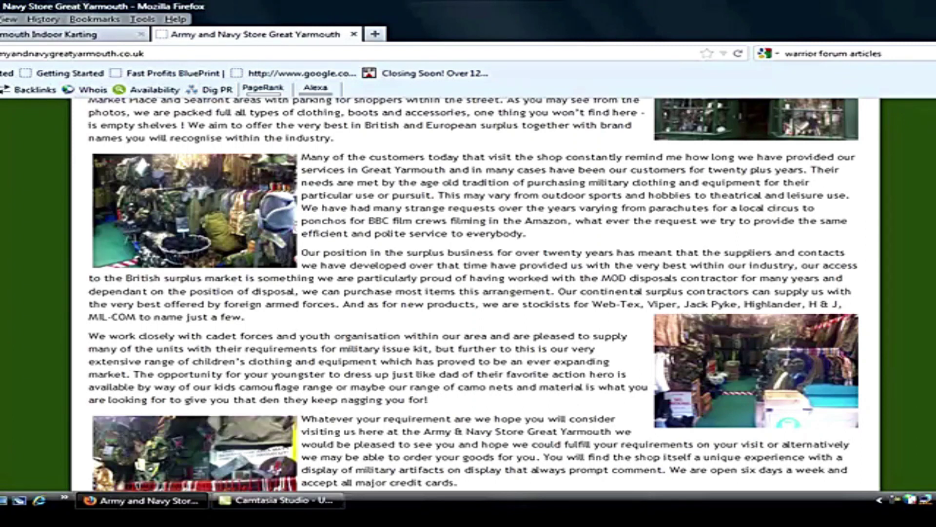
key(Home)
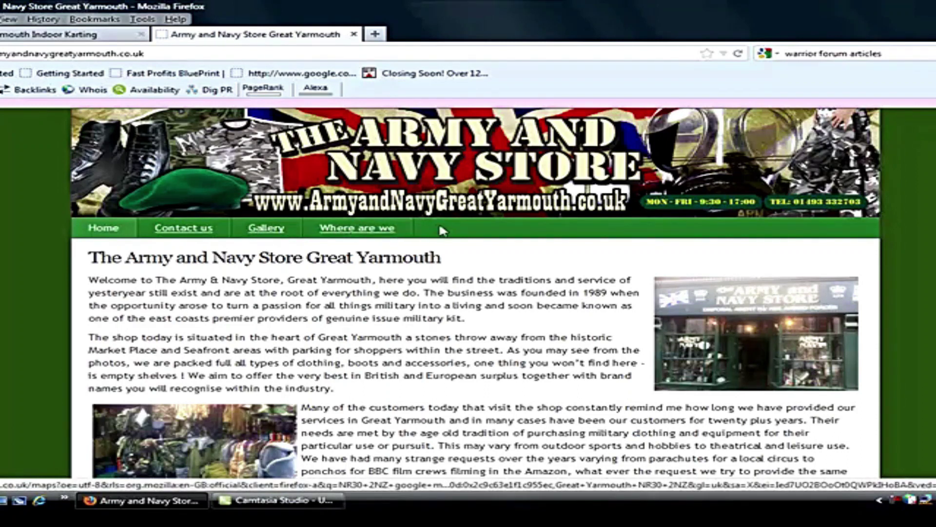
click(87, 35)
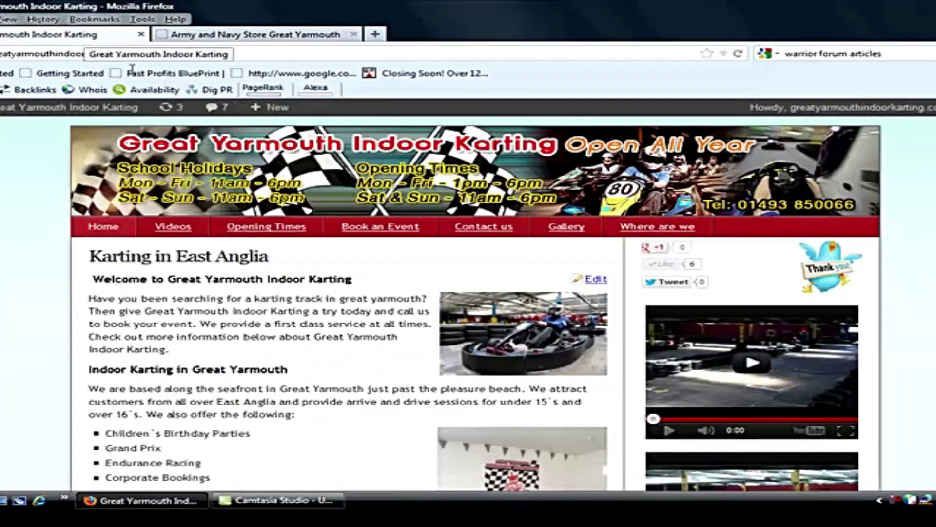
click(253, 34)
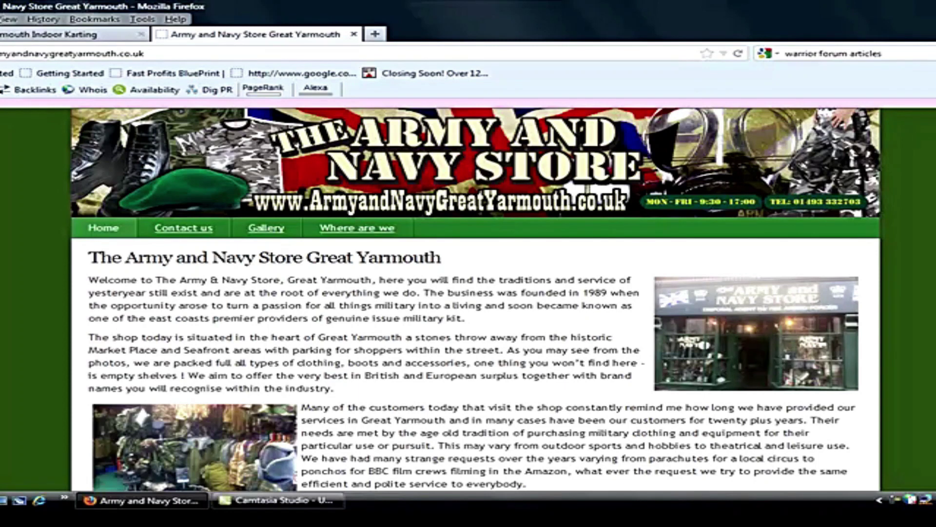
scroll(468, 293, down, 3)
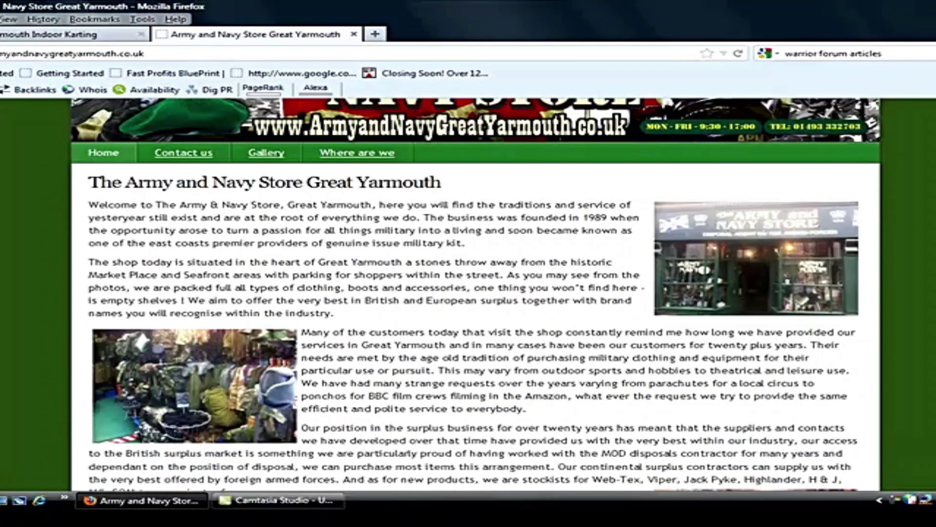
scroll(836, 421, down, 10)
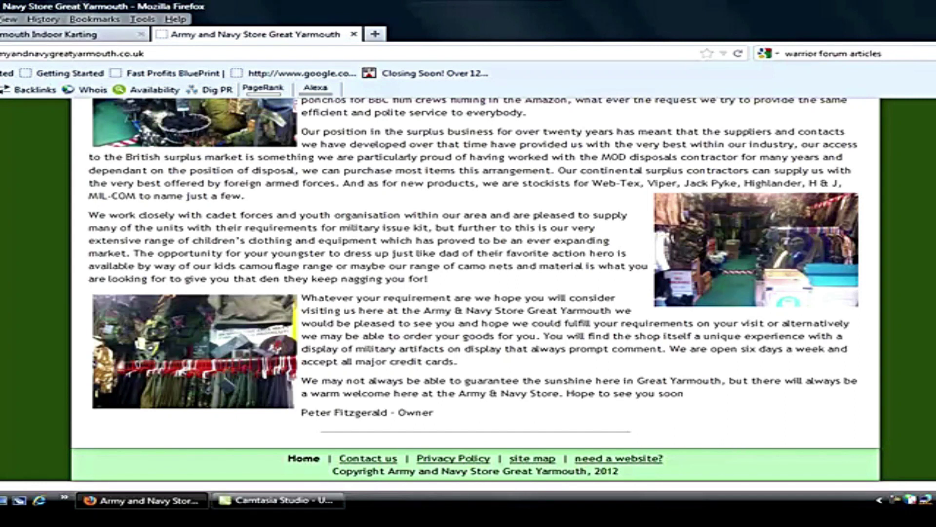
scroll(468, 292, up, 10)
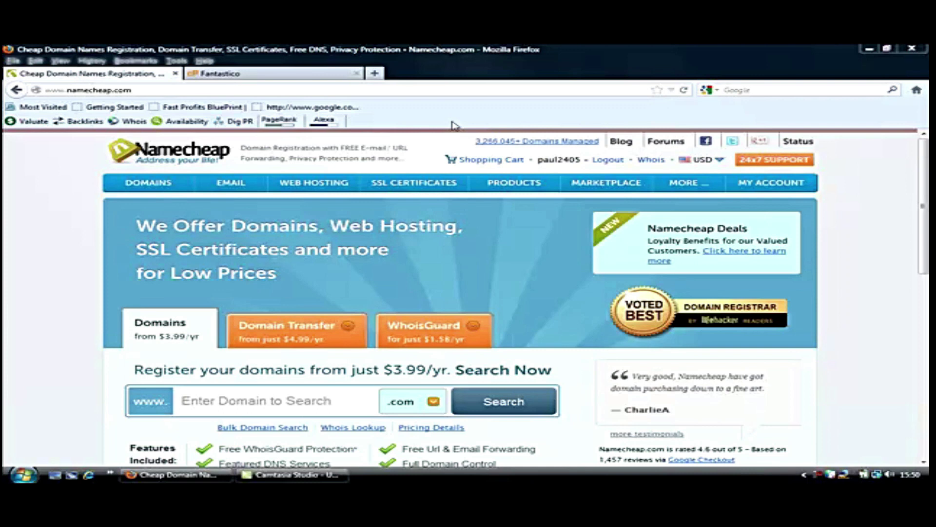
- Switch to Fantastico's WordPress installer and examine its installation location, admin access and base configuration fields
click(299, 76)
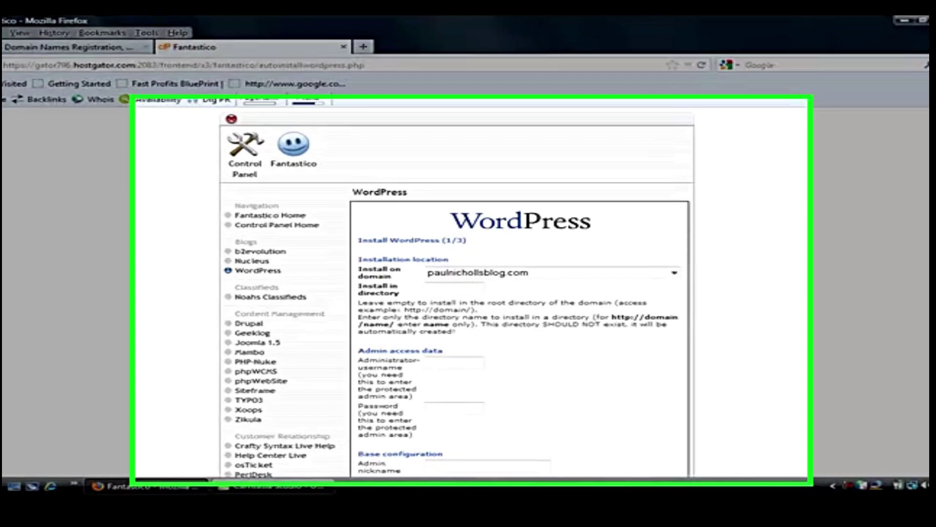
scroll(923, 214, down, 1)
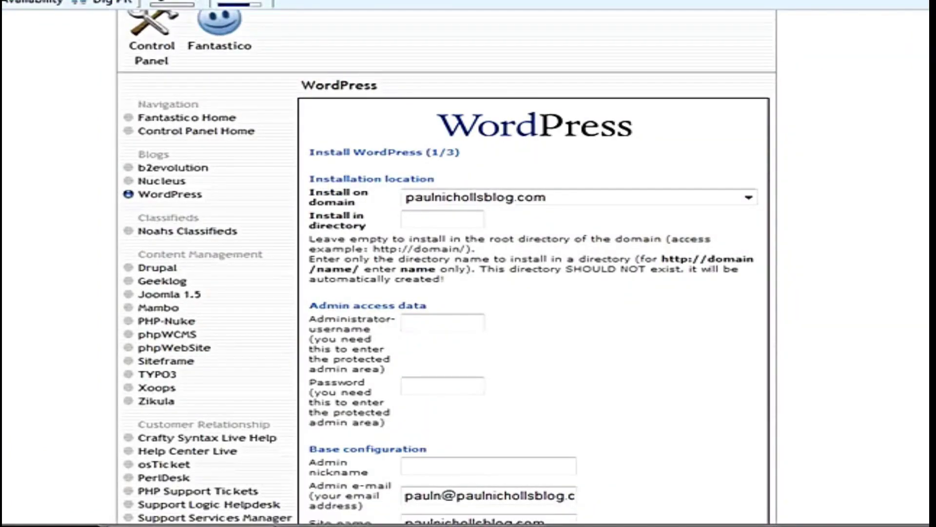
scroll(447, 267, down, 2)
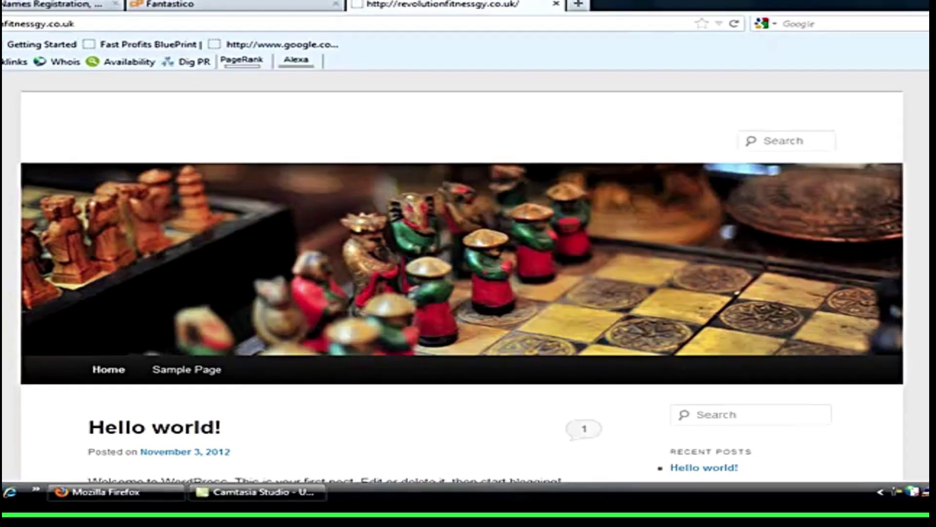
- Look over the default home page of the new revolutionfitnessgy.co.uk WordPress site down to its footer
scroll(457, 312, down, 8)
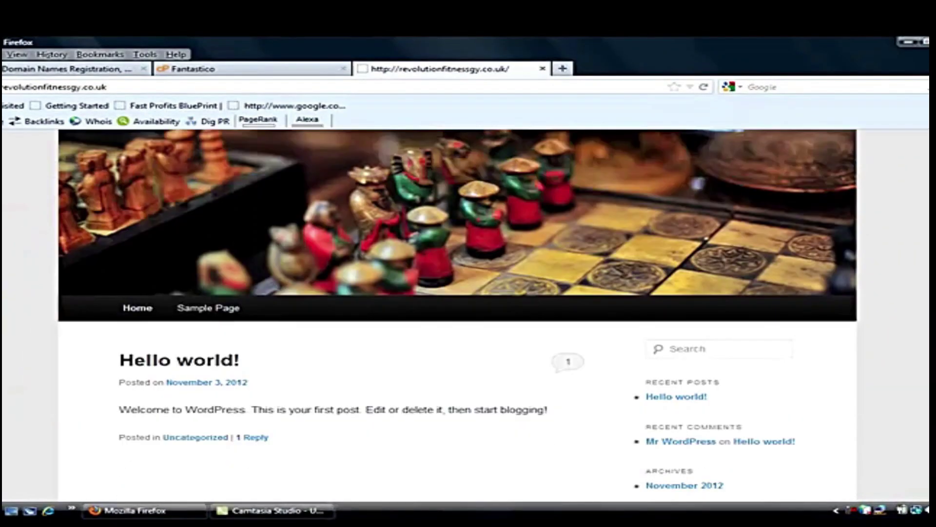
scroll(458, 312, down, 1)
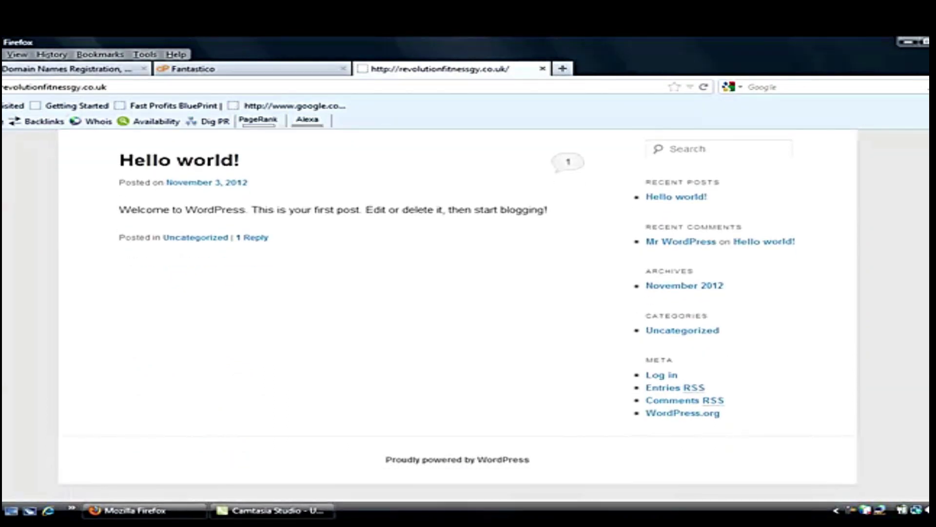
scroll(458, 312, up, 1)
scroll(457, 316, up, 8)
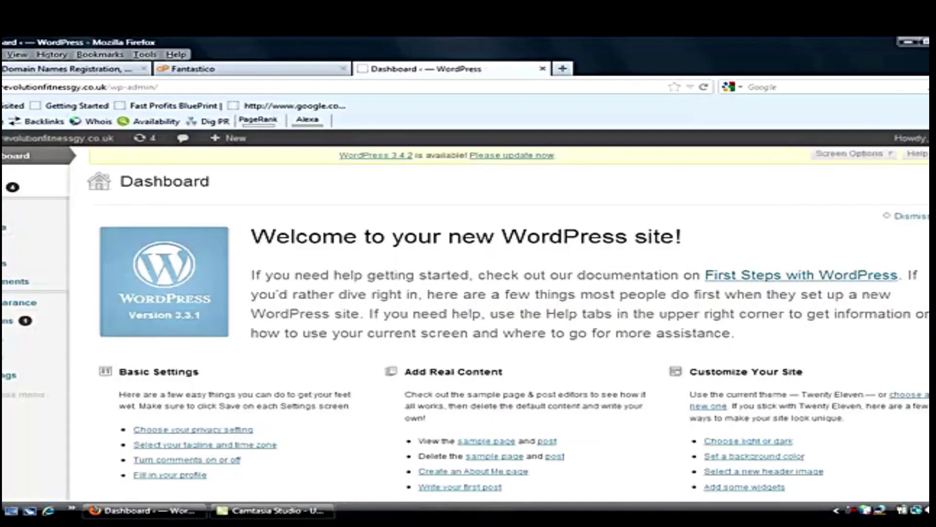
- Update the revolutionfitnessgy.co.uk site to WordPress 3.4.2
click(506, 156)
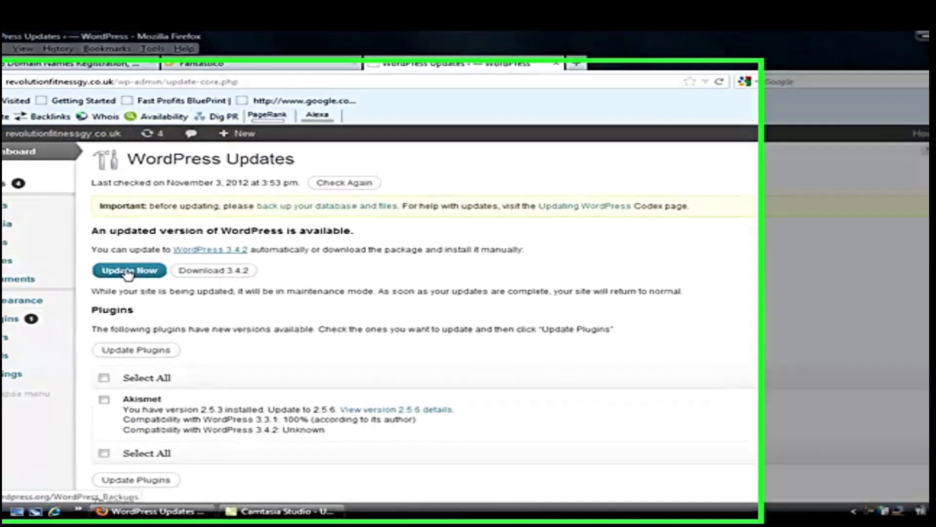
click(128, 272)
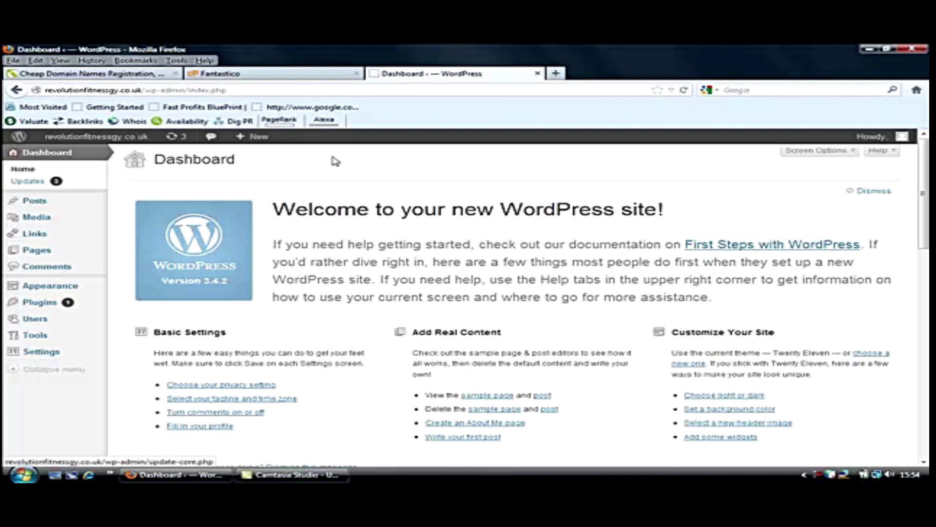
- Look at the theme options of the current Twenty Eleven theme
mouse_move(93, 288)
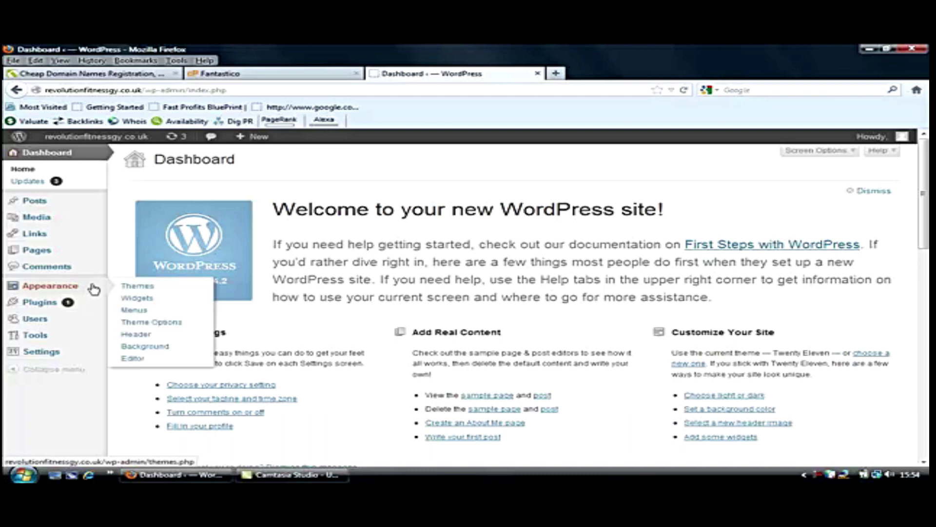
mouse_move(79, 353)
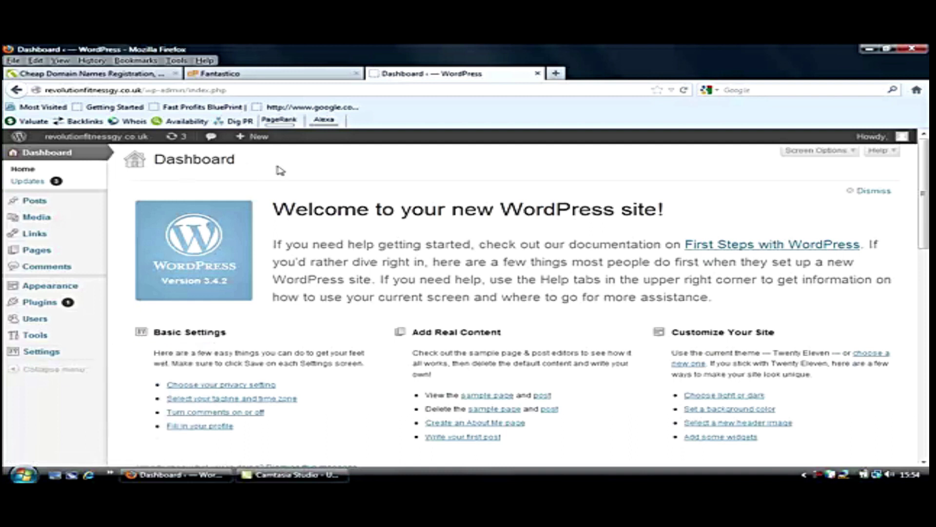
mouse_move(59, 289)
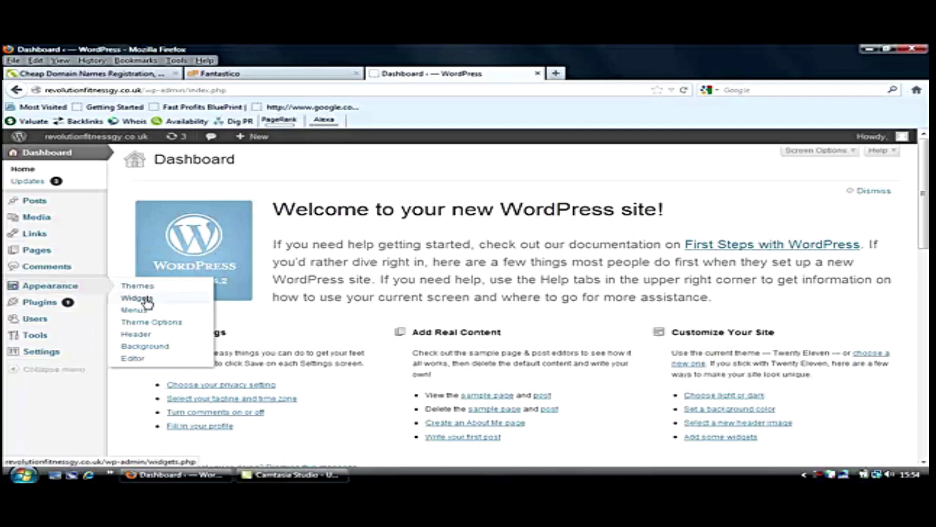
click(161, 322)
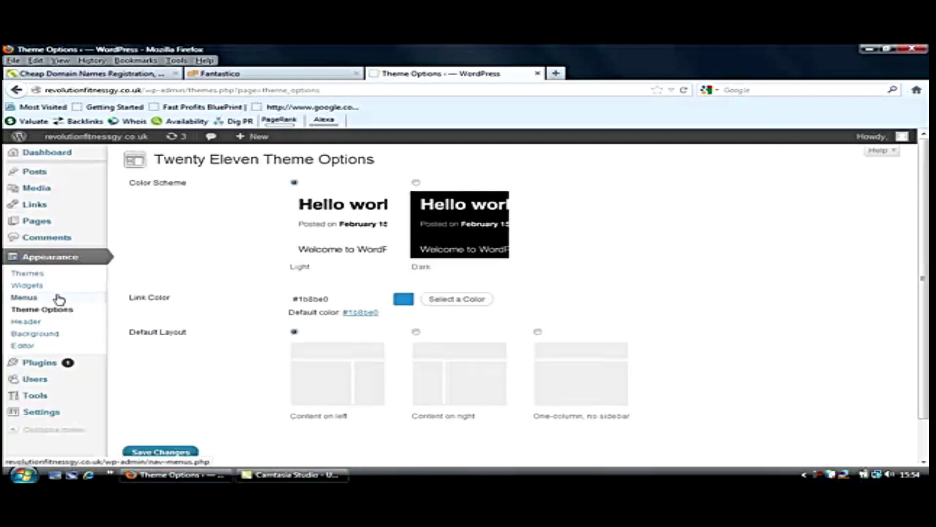
- Install a new theme by uploading the file sem-reloaded.zip
click(62, 279)
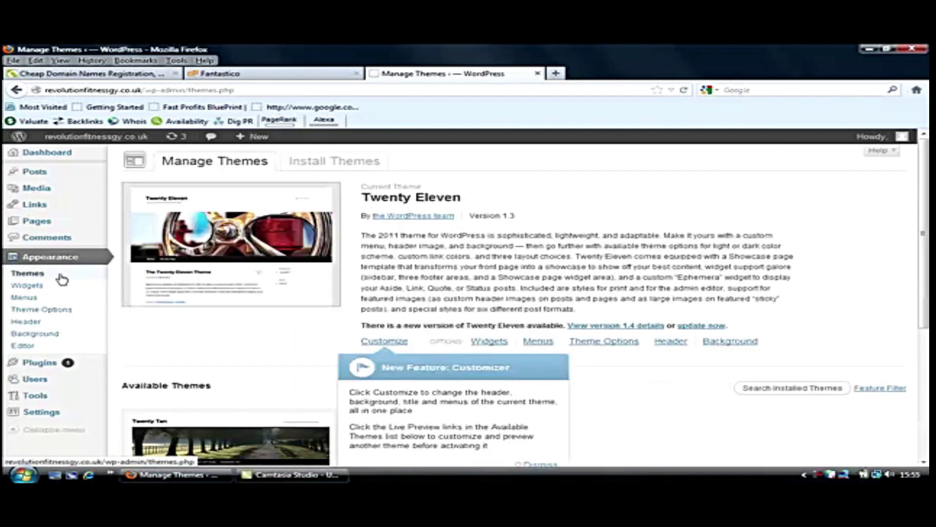
click(337, 164)
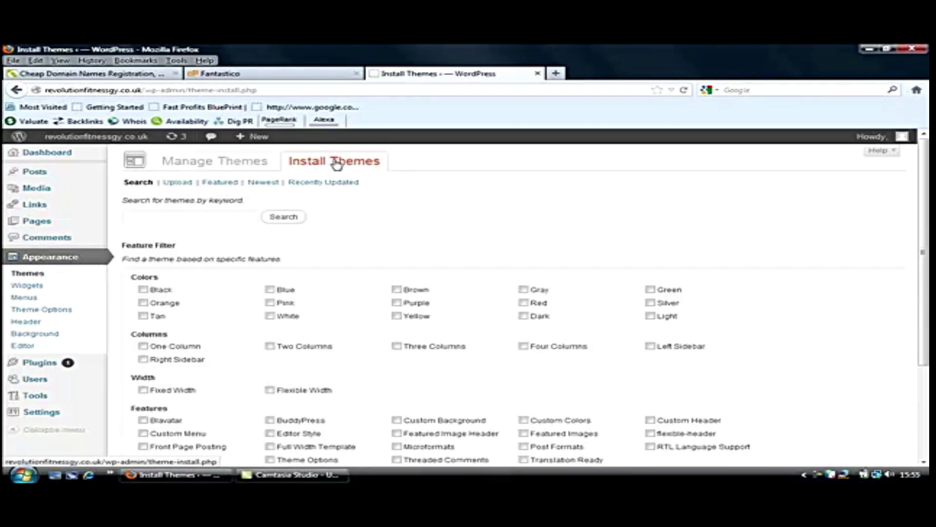
click(179, 184)
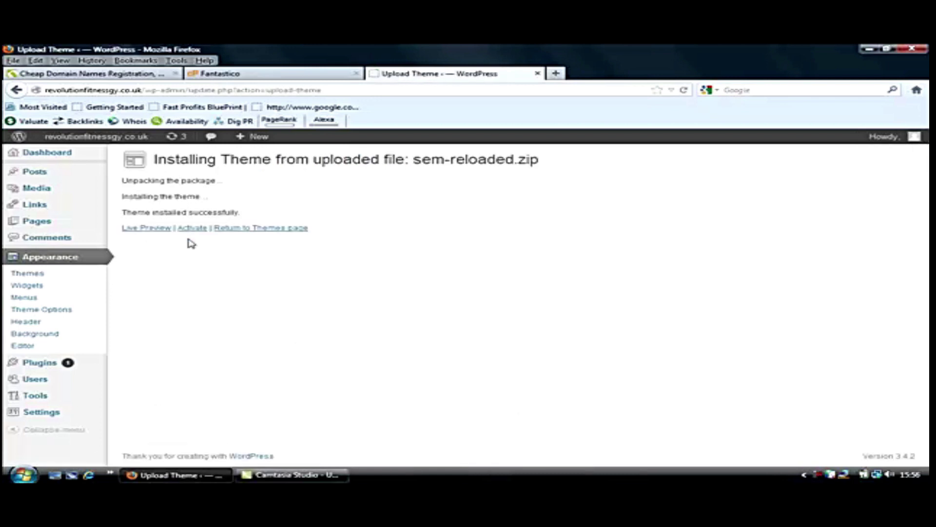
- Activate the uploaded Semiologic theme and dismiss the Customizer and Saving Widgets feature tips
click(192, 229)
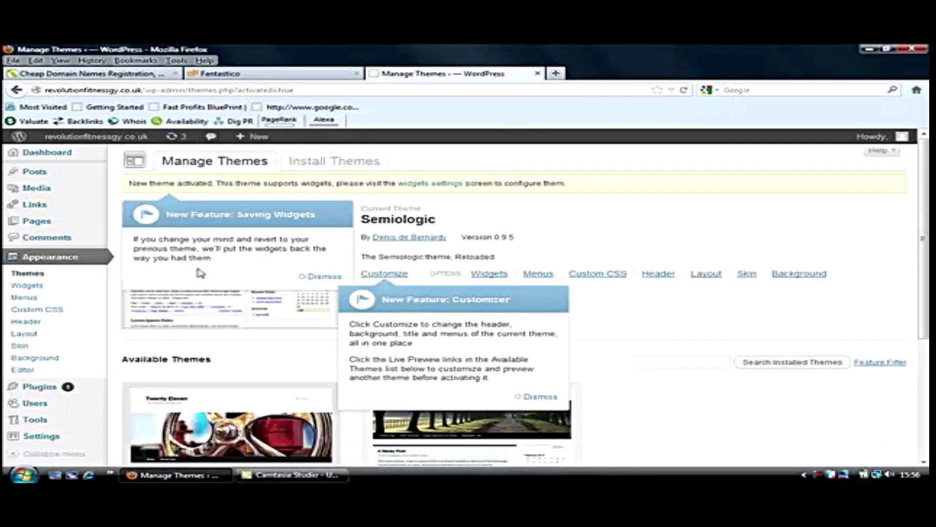
click(517, 399)
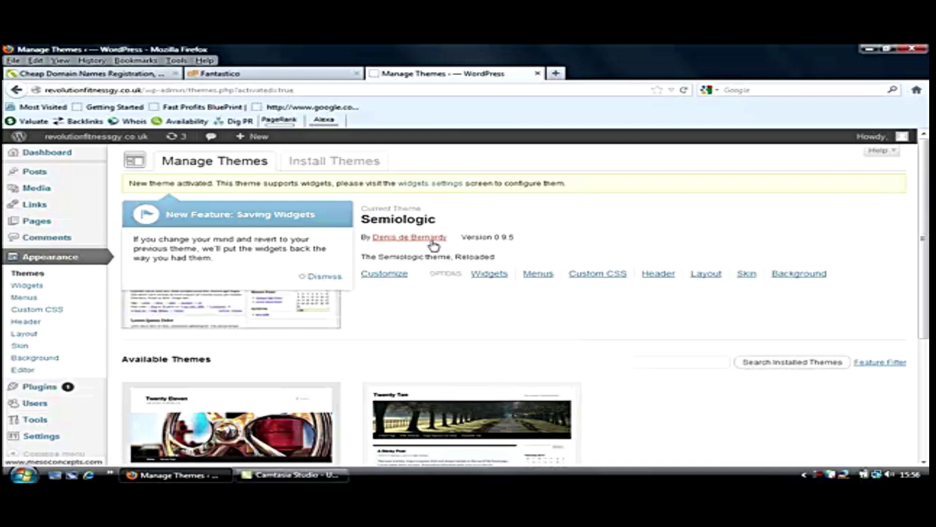
click(307, 277)
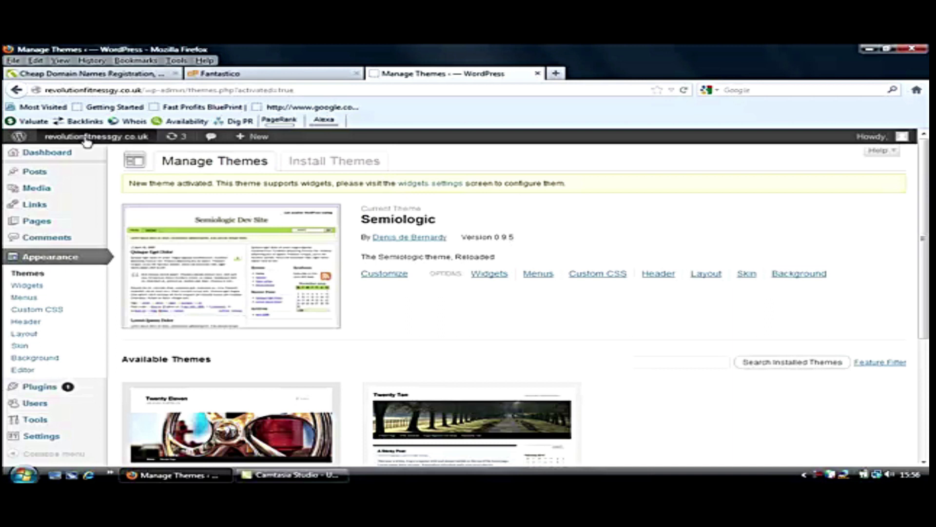
- View the revolutionfitnessgy.co.uk home page in a separate browser tab and close the Namecheap and Fantastico tabs
mouse_move(85, 138)
right_click(74, 159)
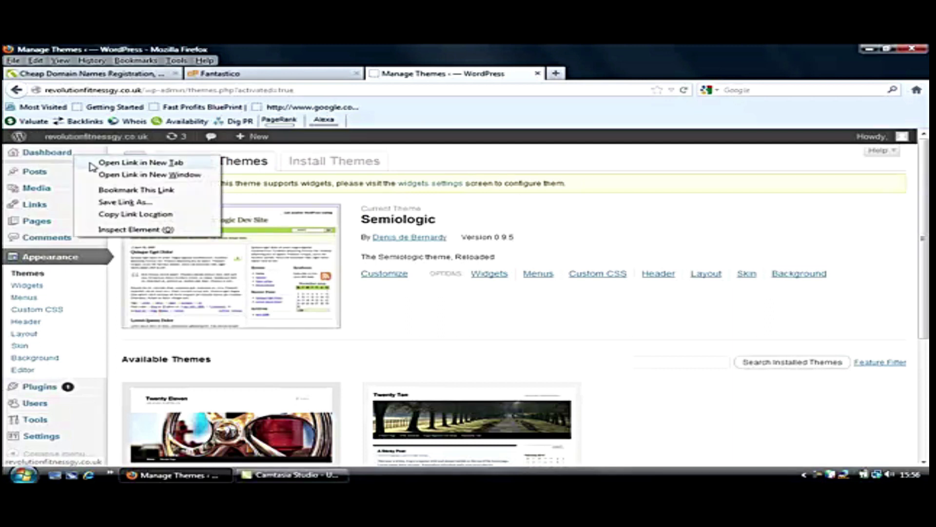
click(117, 162)
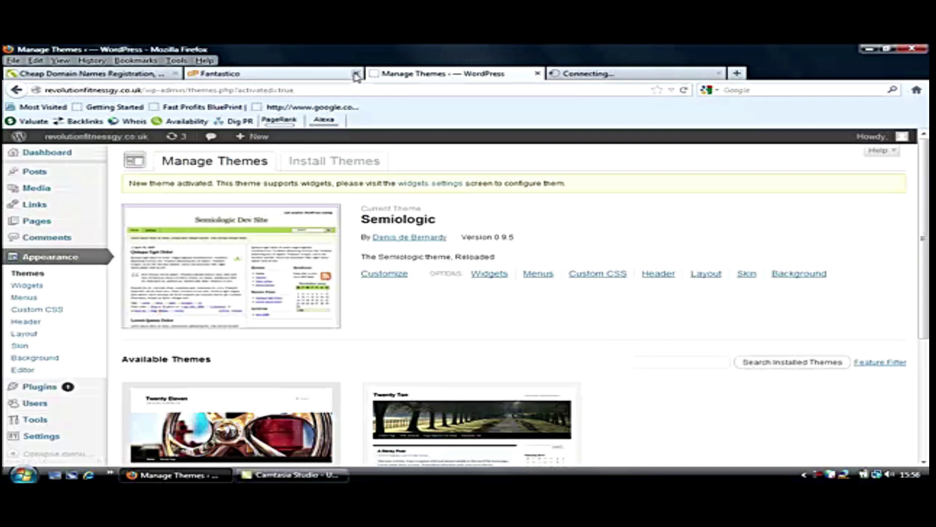
middle_click(195, 74)
click(174, 73)
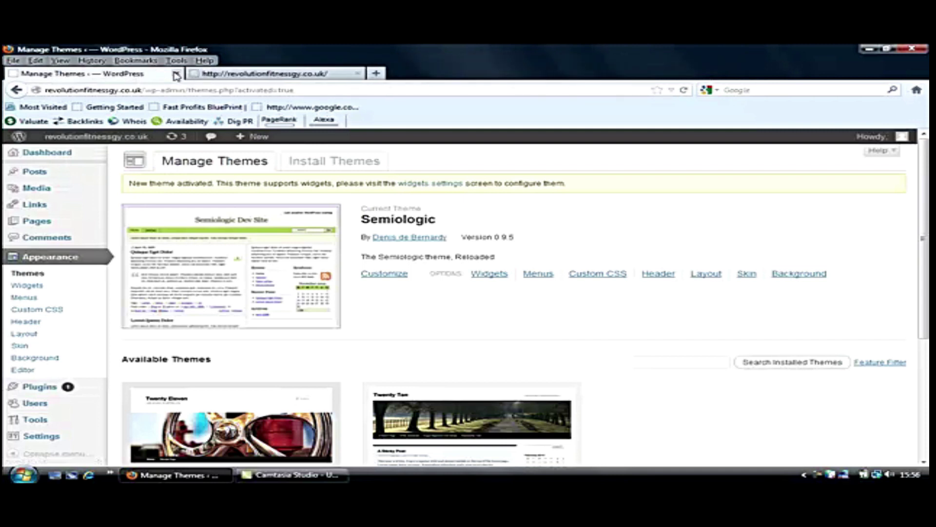
click(272, 74)
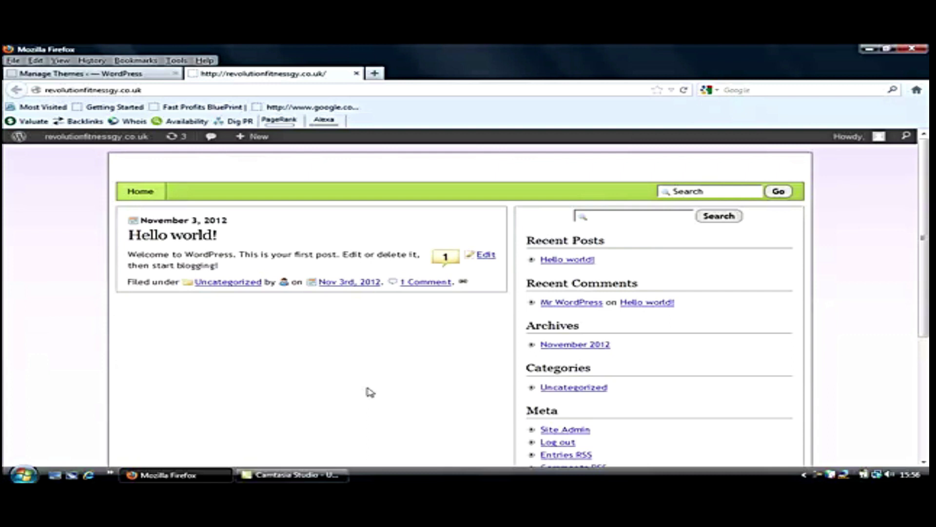
- Change the Semiologic theme's layout to "Wide Content, Sidebar" after looking through the available layouts
click(98, 73)
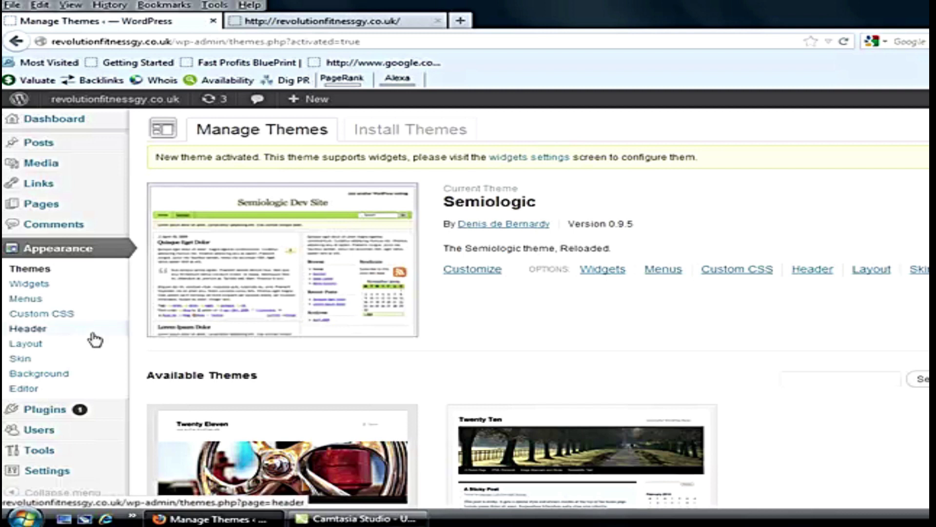
click(73, 350)
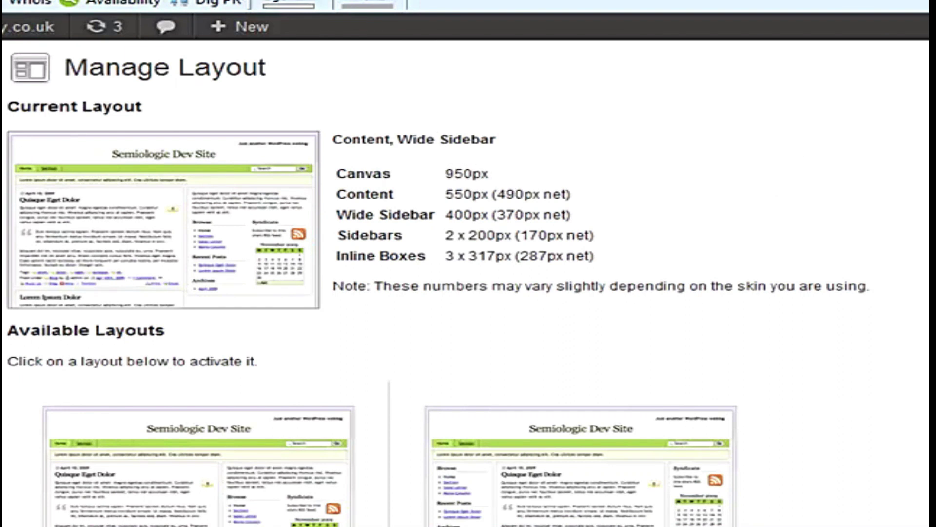
scroll(468, 282, down, 20)
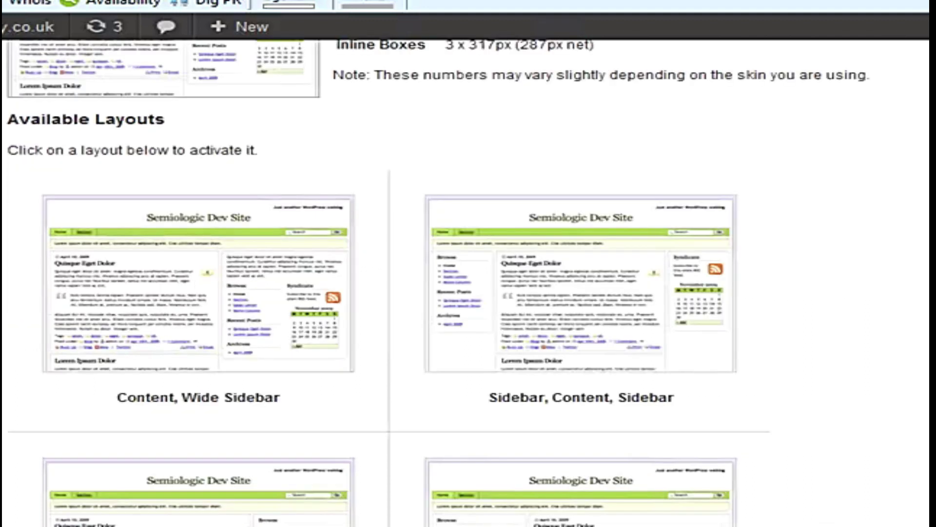
scroll(389, 283, down, 3)
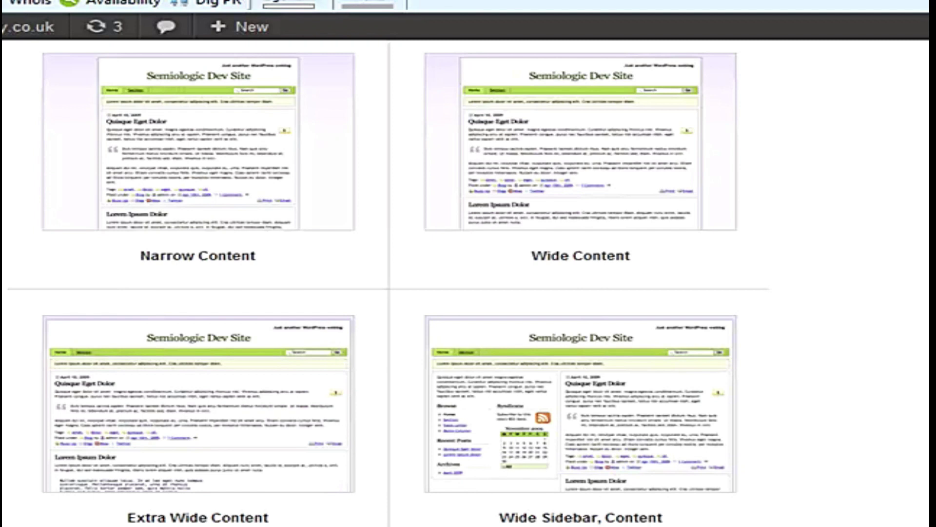
scroll(389, 283, up, 10)
scroll(902, 204, up, 7)
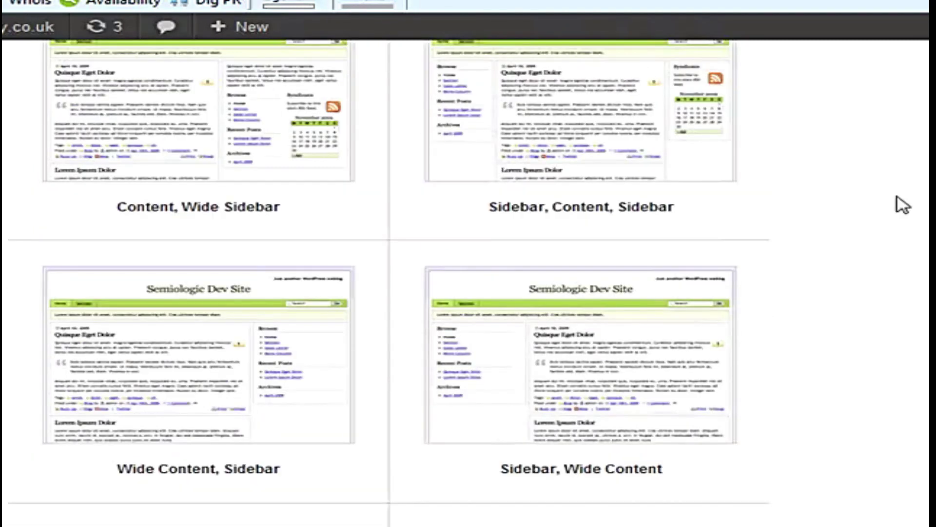
click(155, 362)
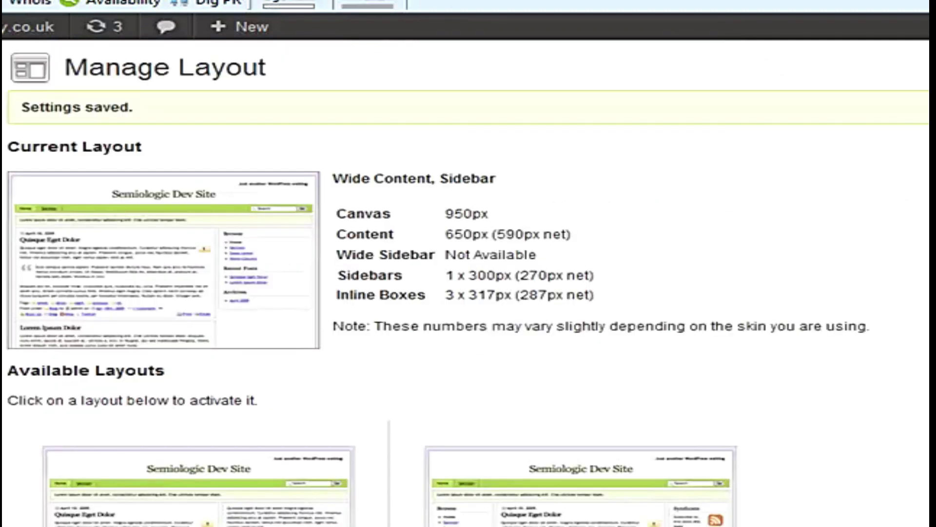
- Change the site's layout to "Sidebar, Content, Sidebar"
scroll(468, 282, down, 3)
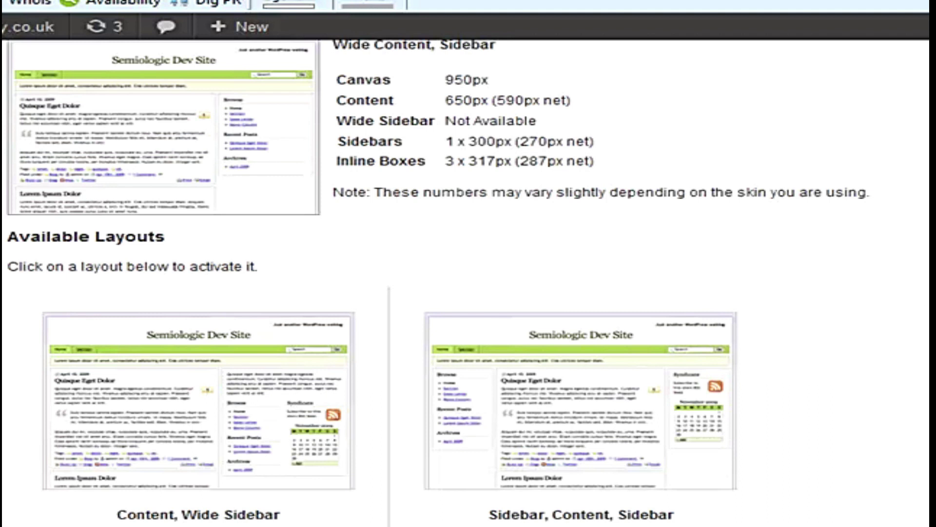
scroll(879, 333, down, 1)
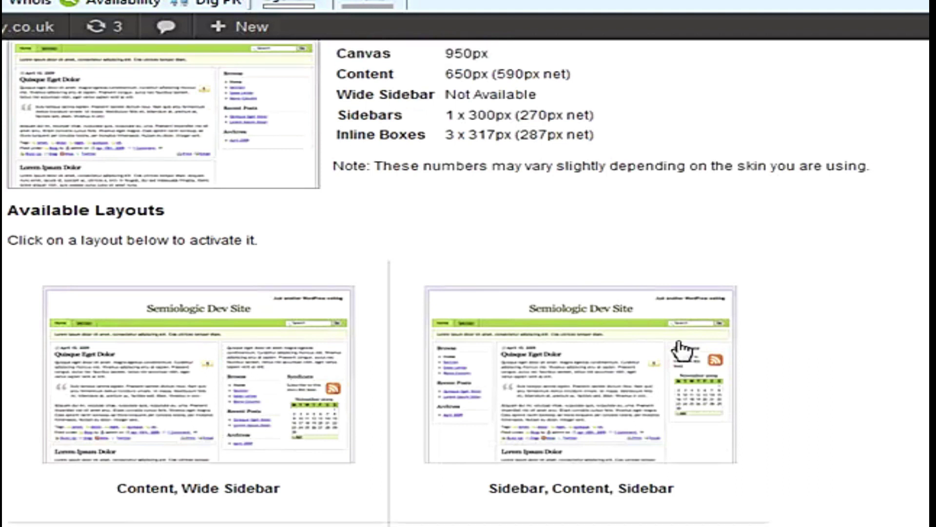
click(568, 385)
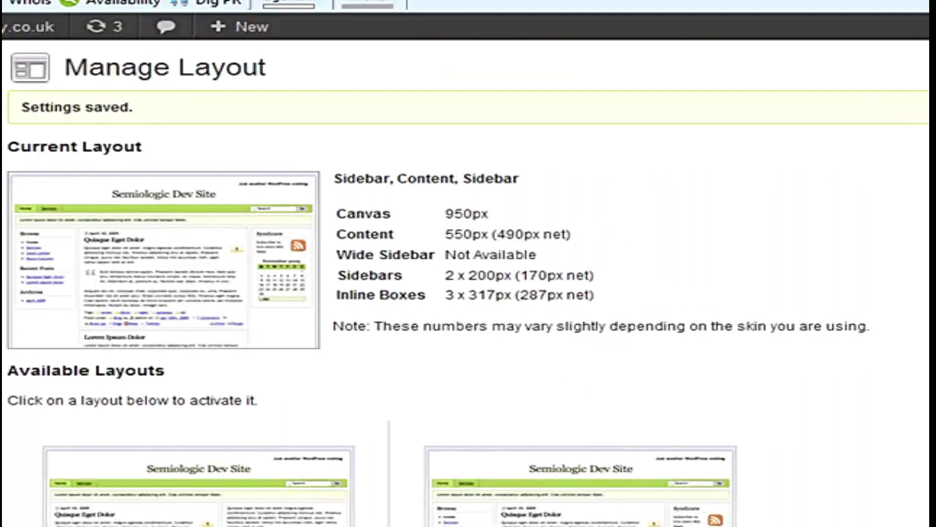
- Look through the available layouts and change the site's layout to "Content, Sidebar"
scroll(468, 283, down, 10)
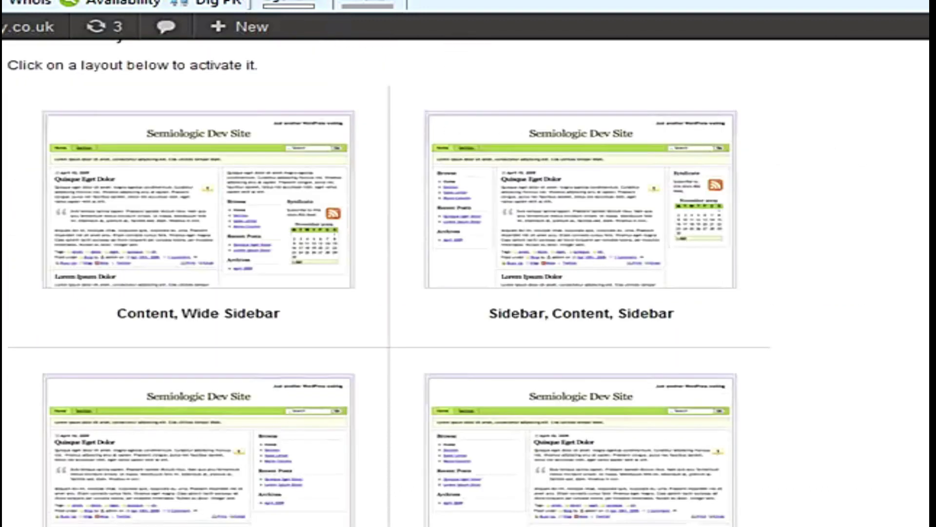
scroll(468, 283, down, 2)
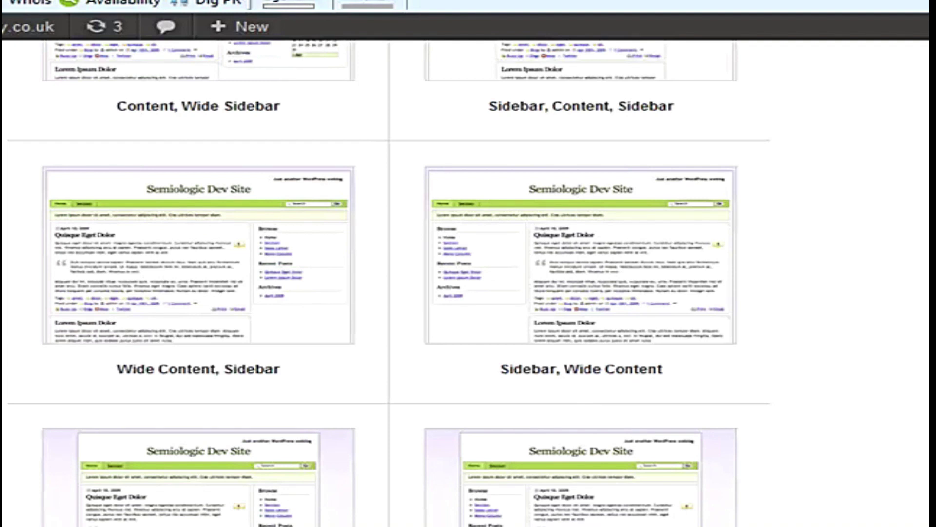
scroll(468, 283, down, 2)
scroll(469, 283, down, 1)
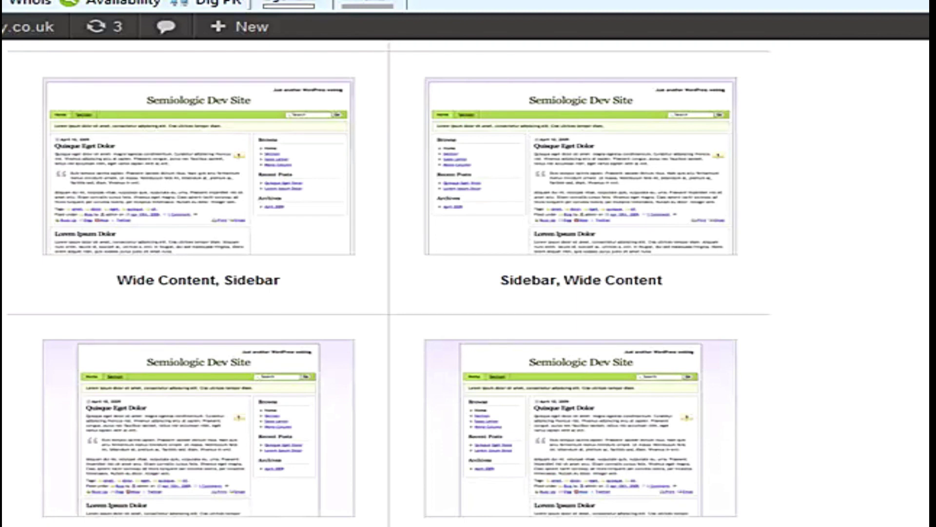
scroll(468, 282, down, 10)
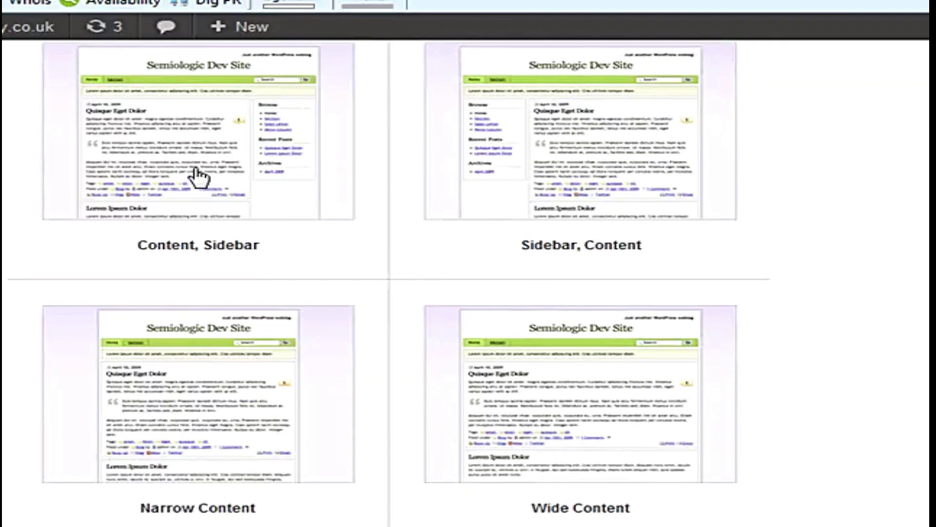
click(196, 169)
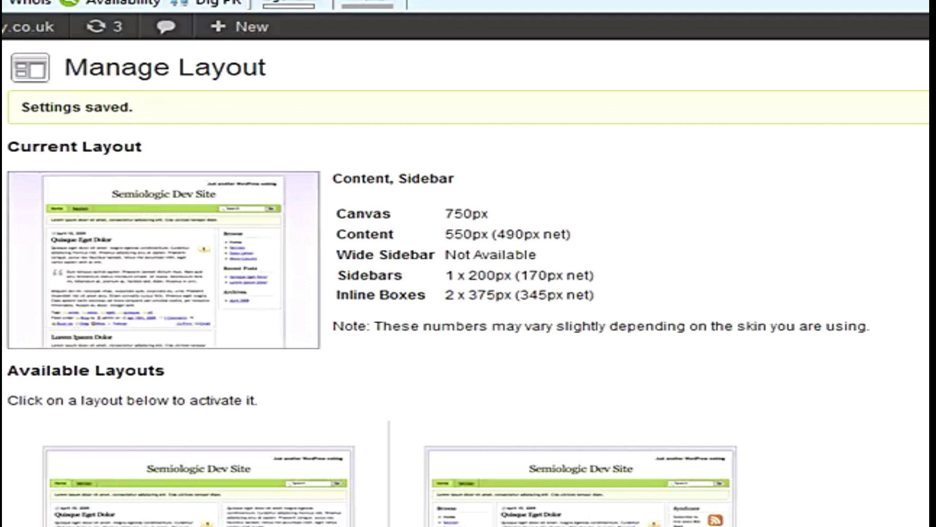
- Set the site's layout back to "Wide Content, Sidebar"
scroll(468, 282, down, 1)
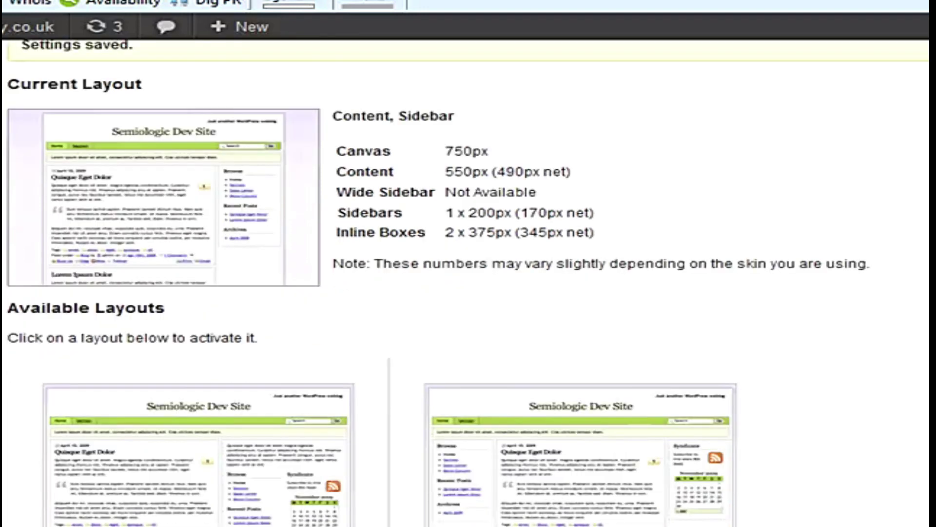
scroll(389, 282, down, 7)
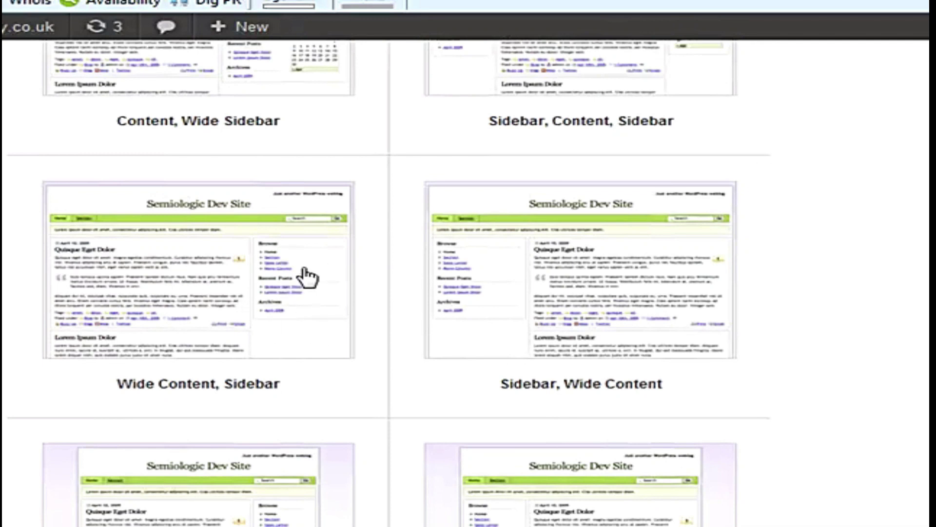
click(188, 288)
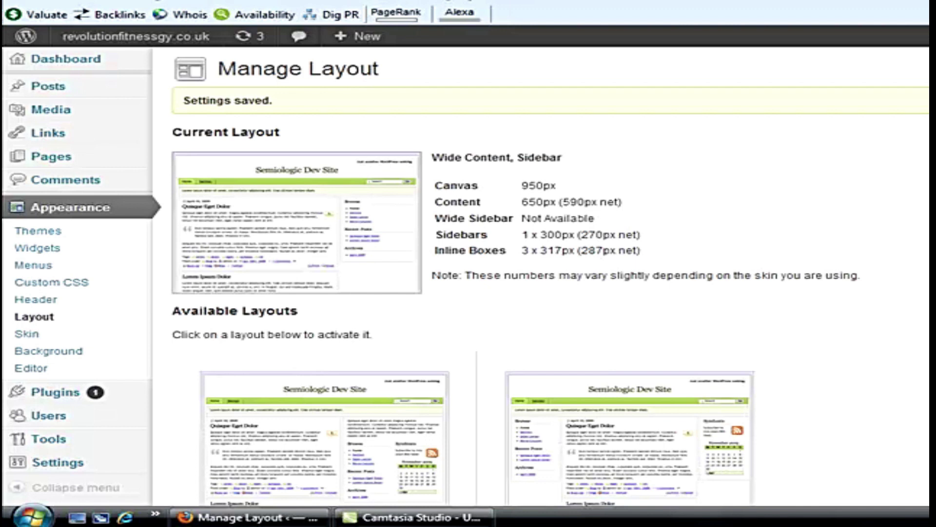
- Open the General Settings and copy "revolutionfitnessgy" from the WordPress address
scroll(871, 138, down, 2)
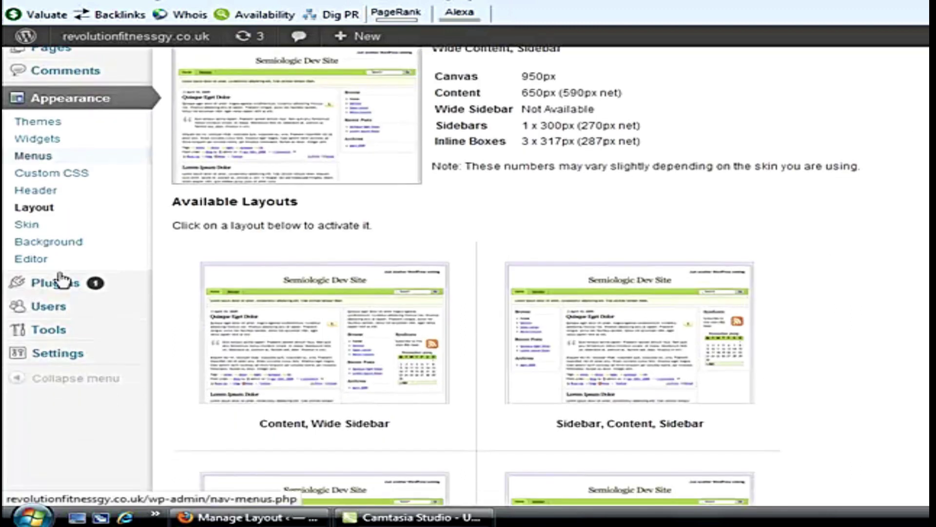
mouse_move(110, 356)
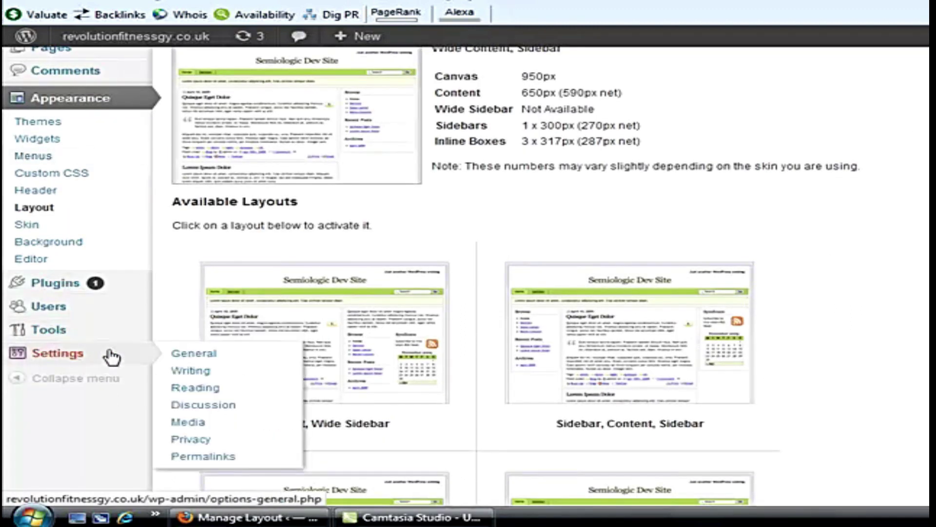
click(220, 356)
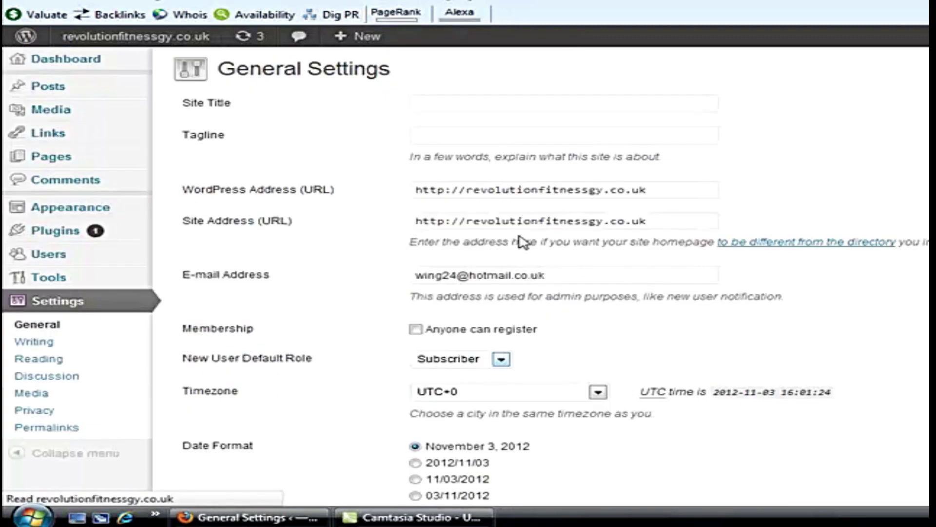
click(471, 103)
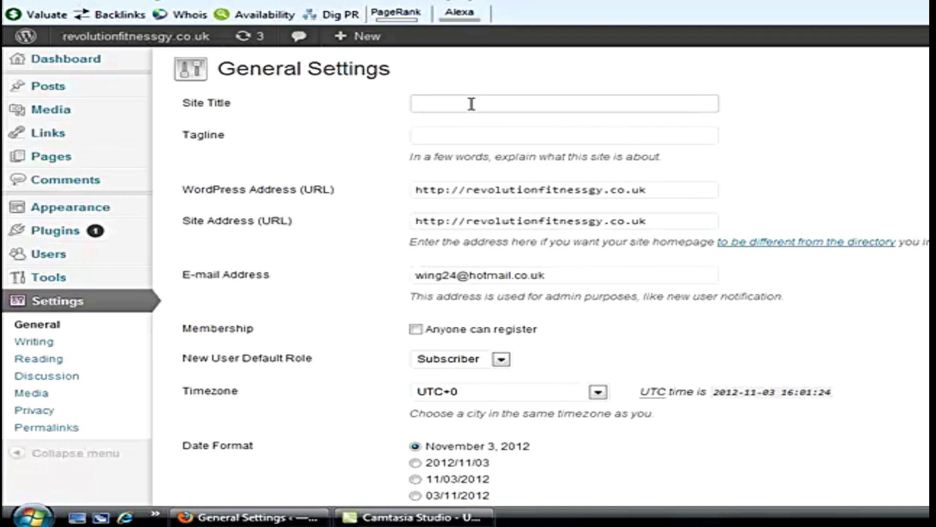
drag(466, 190, 602, 192)
right_click(593, 191)
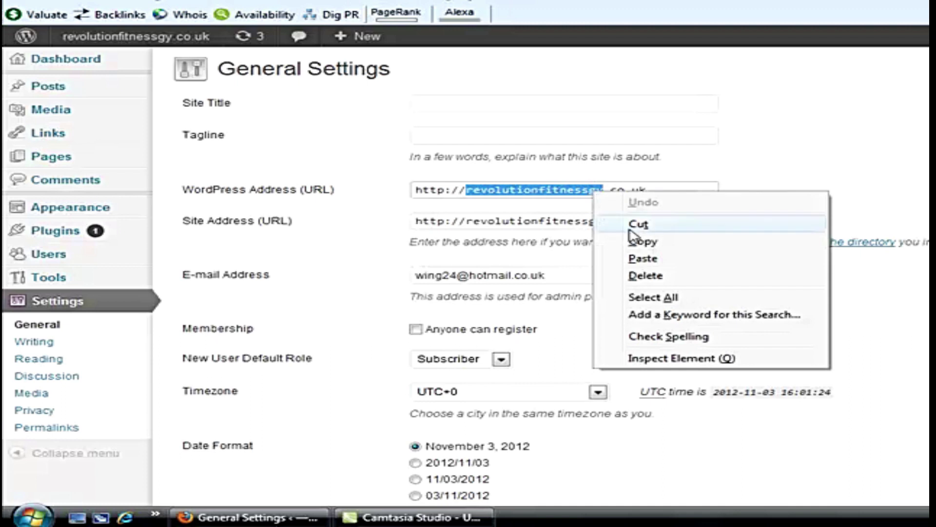
click(640, 241)
- Fill in the site title with the copied name without its final "gy", followed by "Gym Great Yarmouth"
click(441, 102)
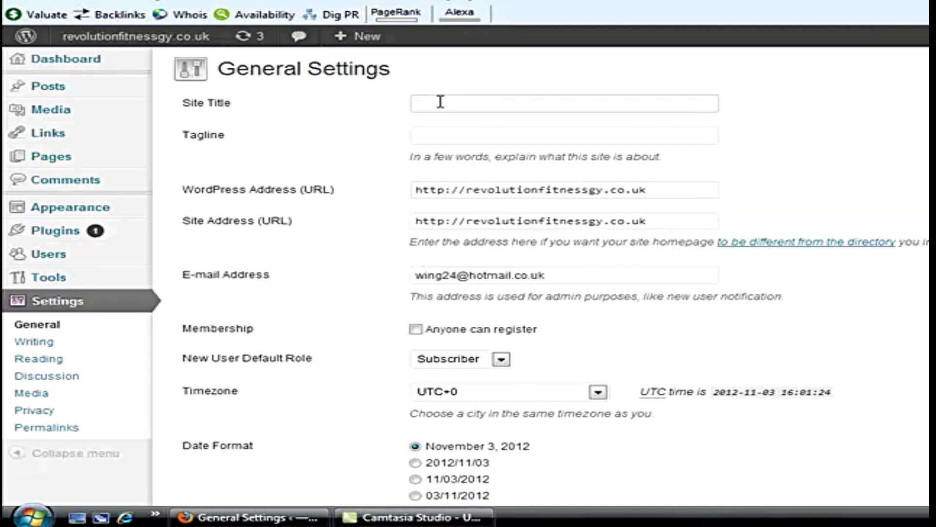
key(ctrl+v)
key(BackSpace)
key(BackSpace)
text(Gym Great Yarmotu)
key(BackSpace)
key(BackSpace)
text(uth)
- Correct the site title's spacing and capitals so that it reads "Revolution Fitness Gym Great Yarmouth"
click(466, 104)
click(421, 105)
key(BackSpace)
text(R)
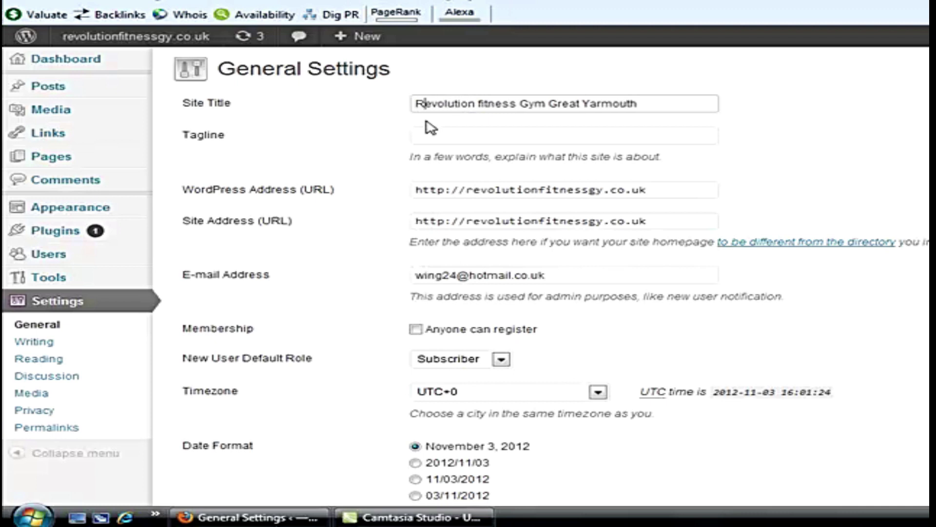
click(478, 106)
key(BackSpace)
text(F)
- Copy the whole site title into the tagline
drag(644, 103, 412, 100)
right_click(428, 104)
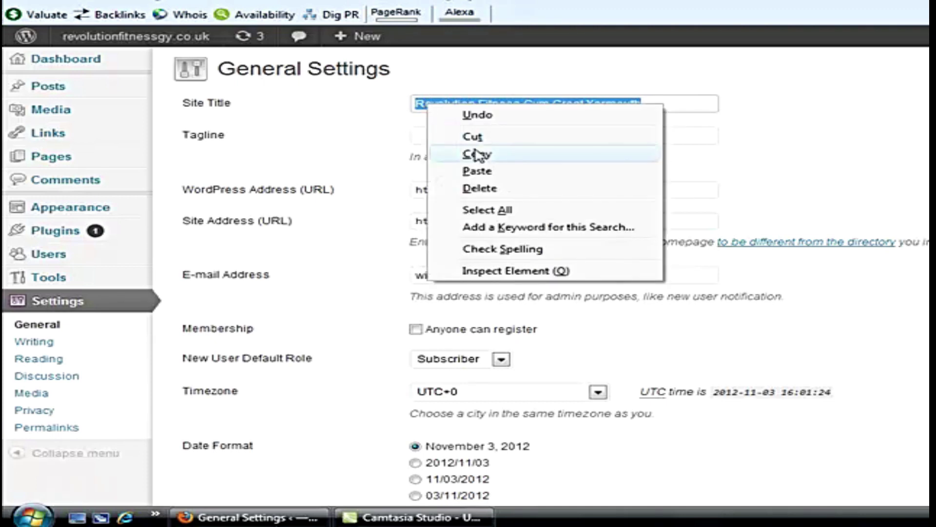
click(477, 155)
click(456, 137)
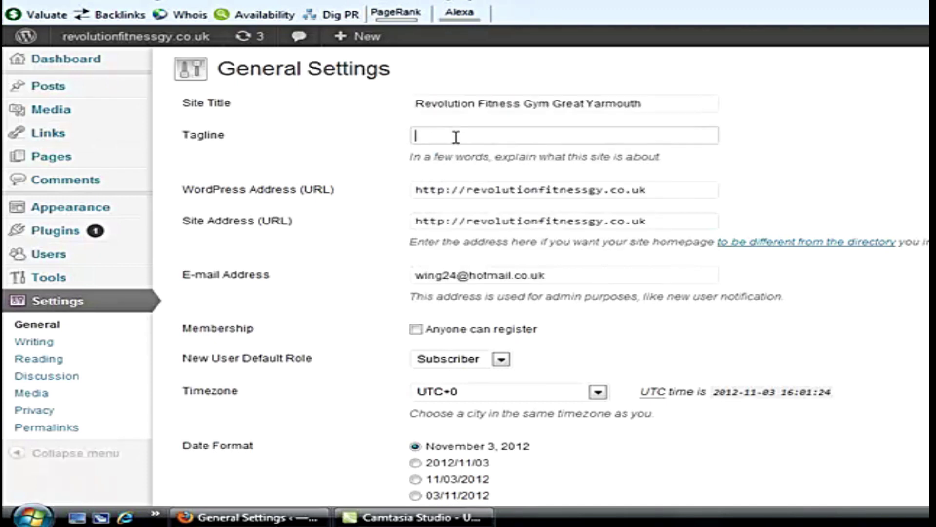
key(ctrl+v)
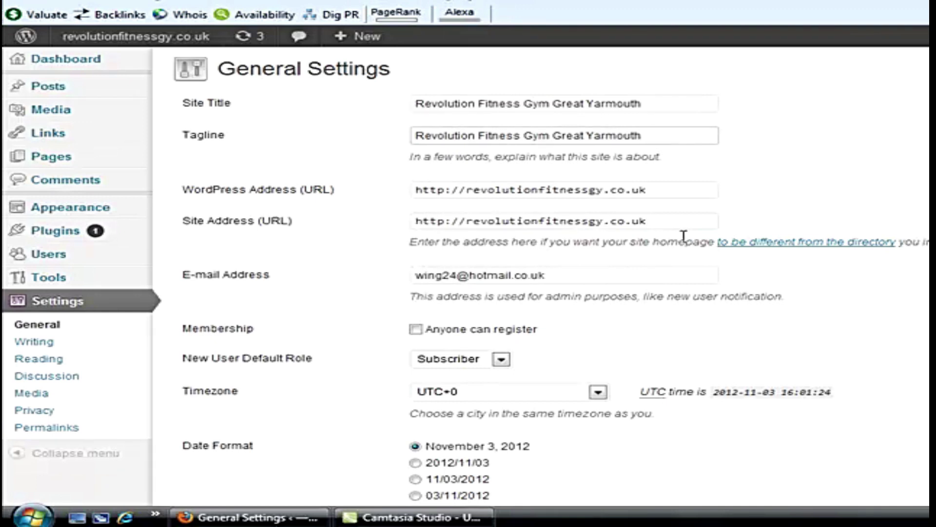
- Check the admin e-mail address and the remaining general options, and save the General Settings
drag(550, 273, 403, 273)
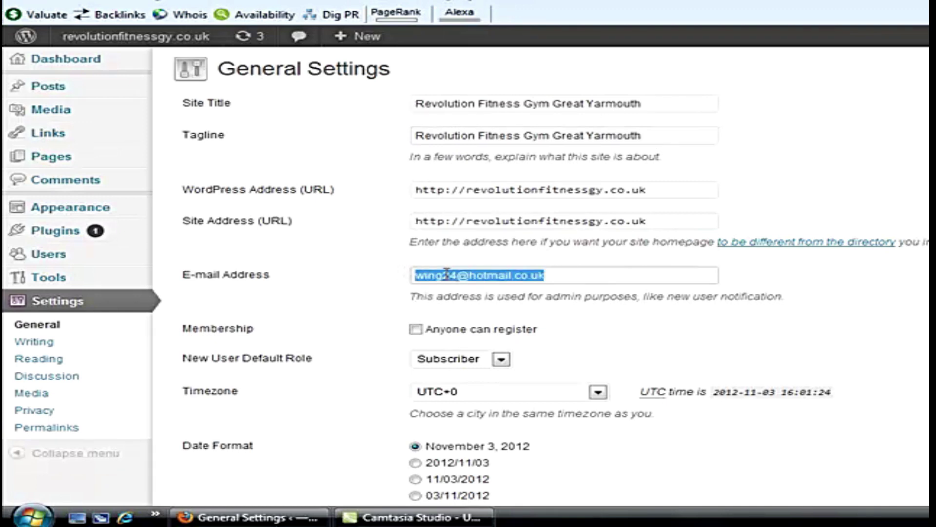
click(552, 275)
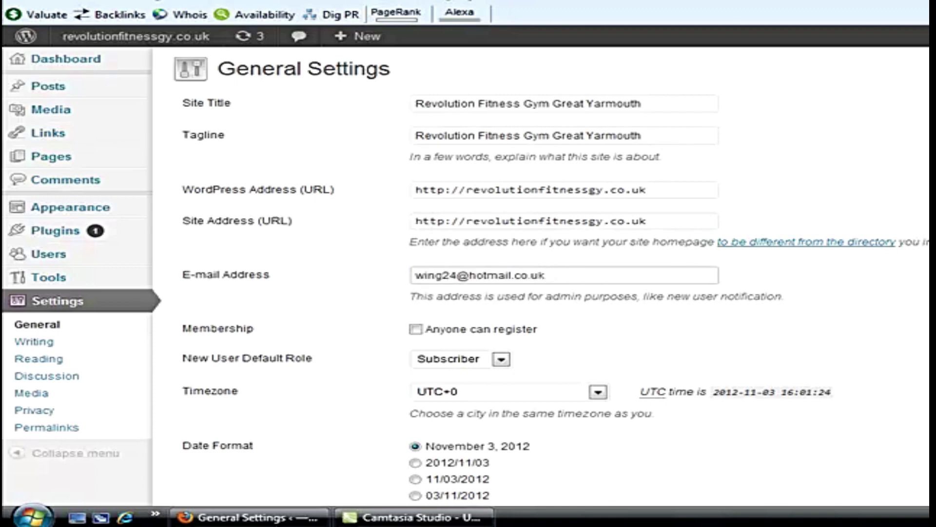
scroll(536, 273, down, 1)
scroll(536, 273, down, 4)
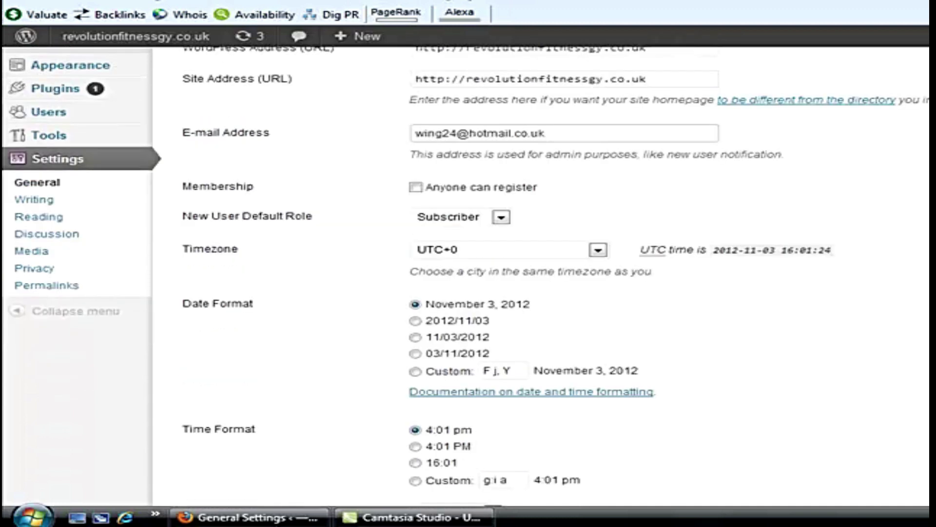
click(222, 489)
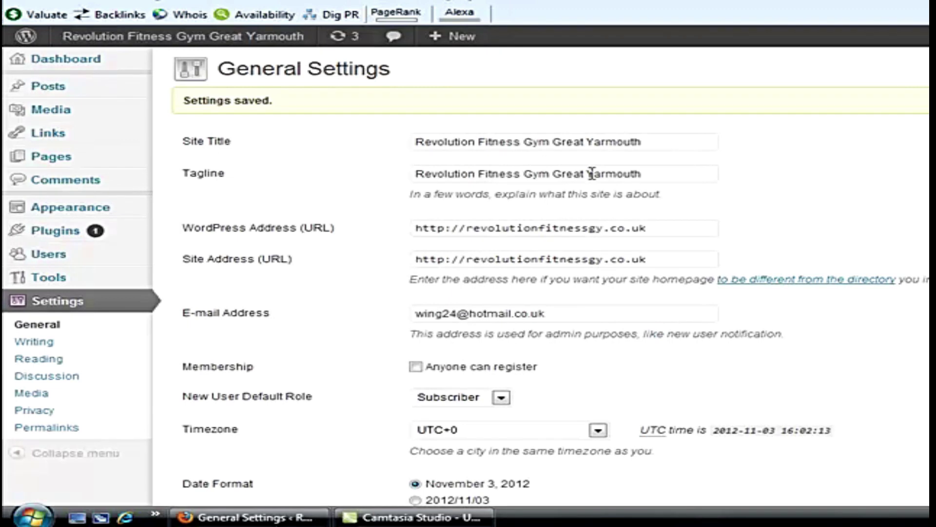
- Review the remaining general options and the Writing Settings, including the update services address list
scroll(468, 273, down, 3)
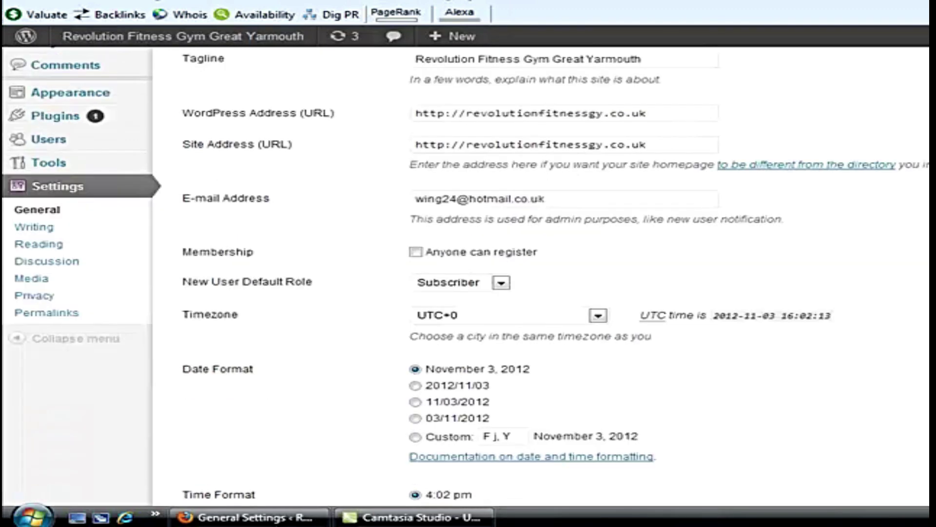
scroll(911, 230, down, 1)
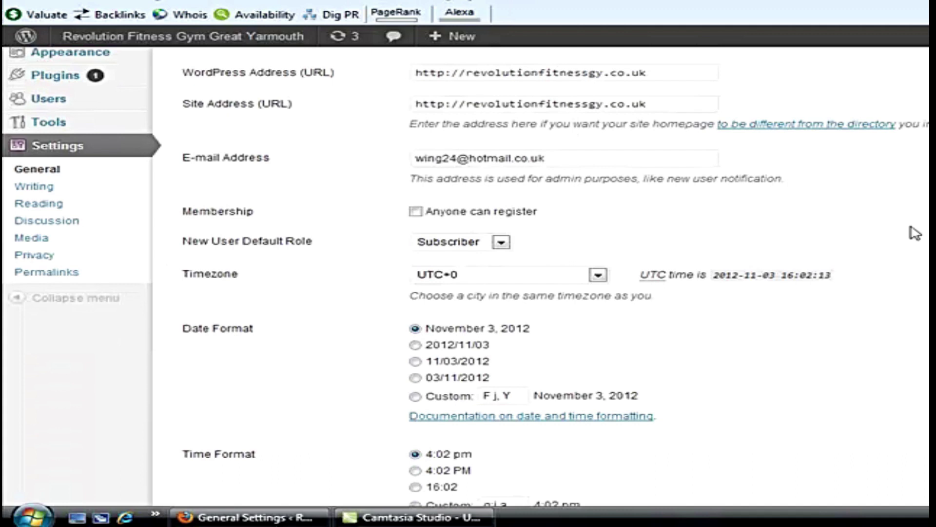
click(34, 187)
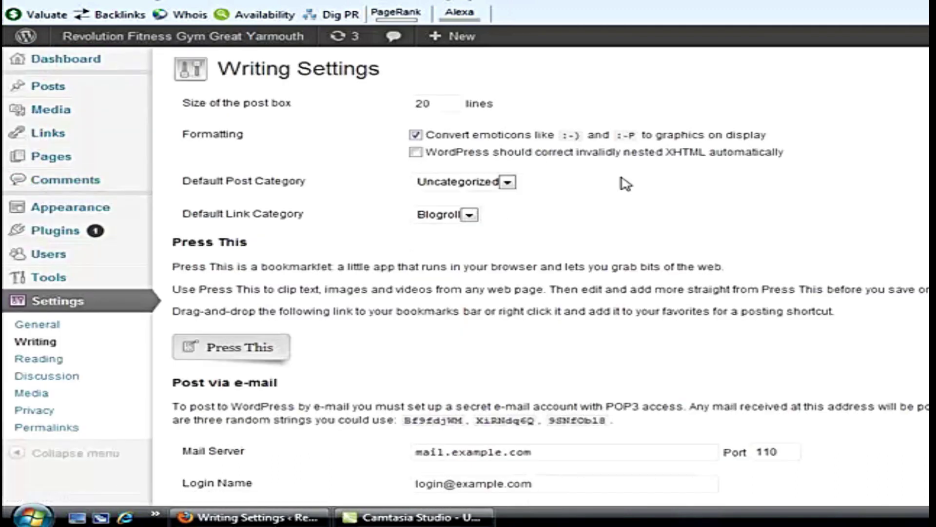
scroll(466, 272, down, 8)
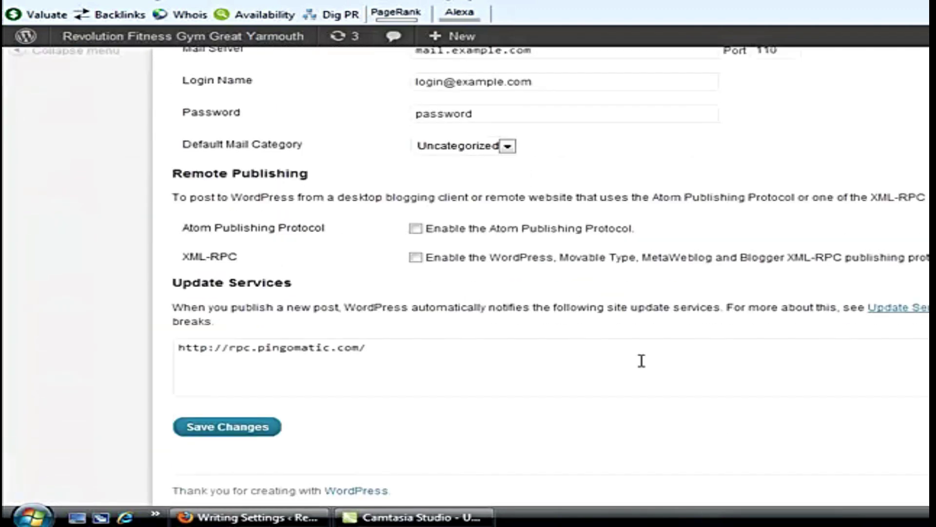
drag(371, 348, 168, 349)
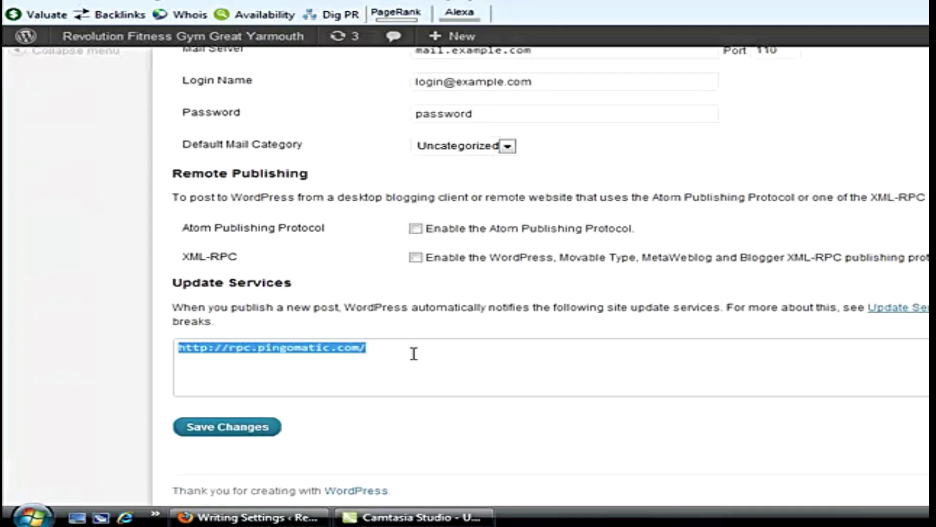
key(End)
scroll(844, 151, up, 10)
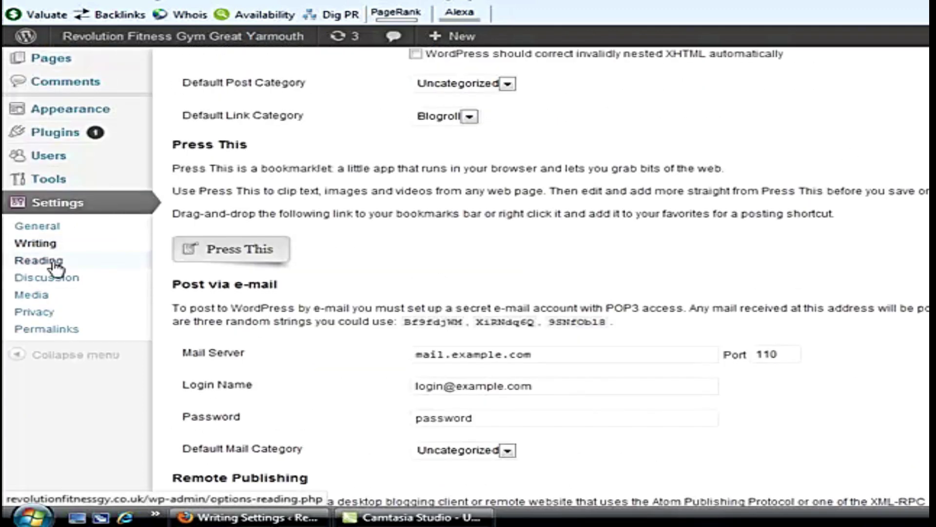
- Try a static page as the front page display in the Reading Settings, and return it to "Your latest posts"
click(54, 262)
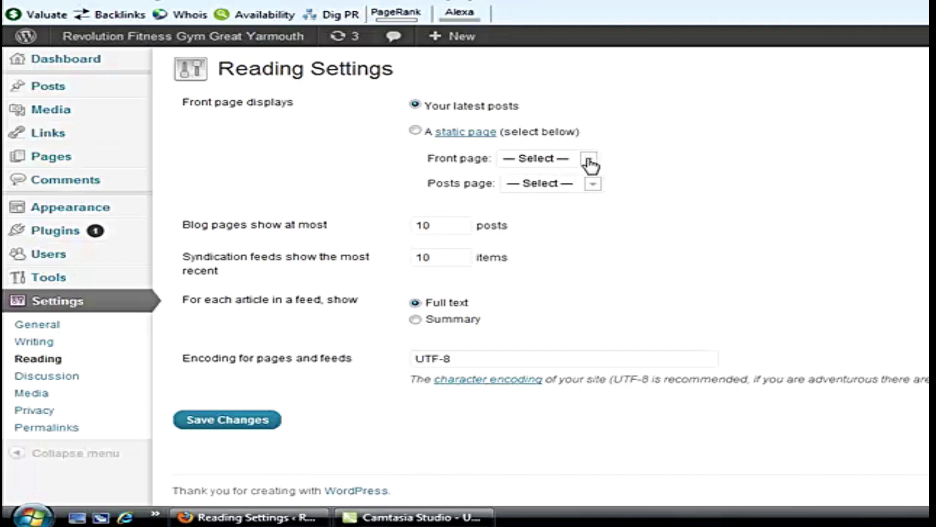
click(416, 130)
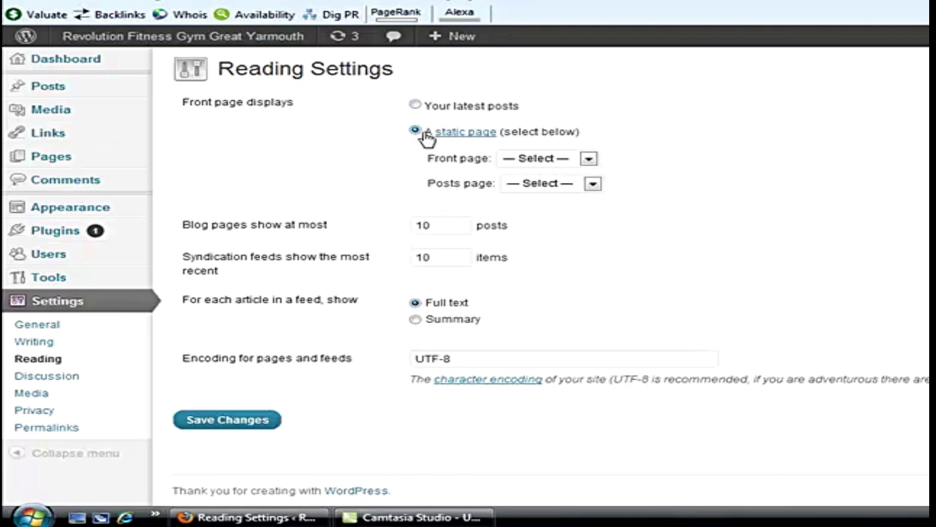
click(589, 159)
click(589, 159)
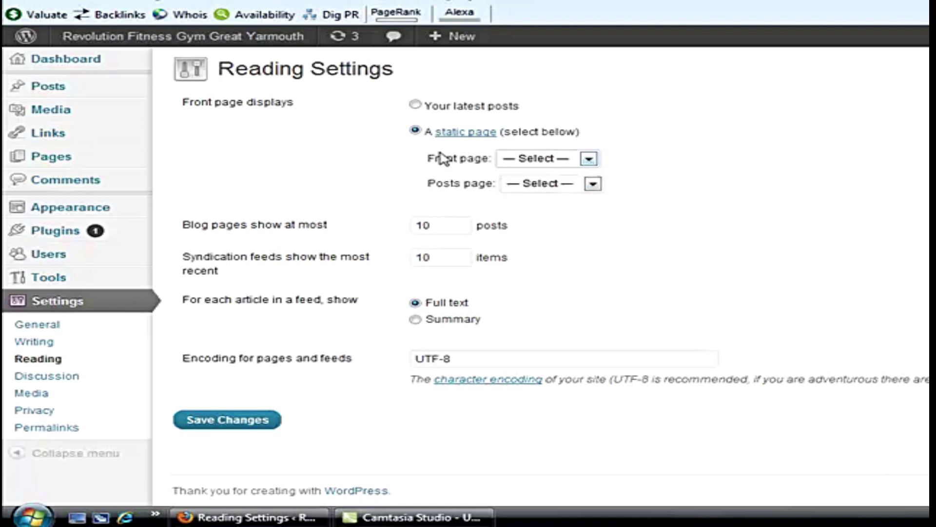
click(416, 105)
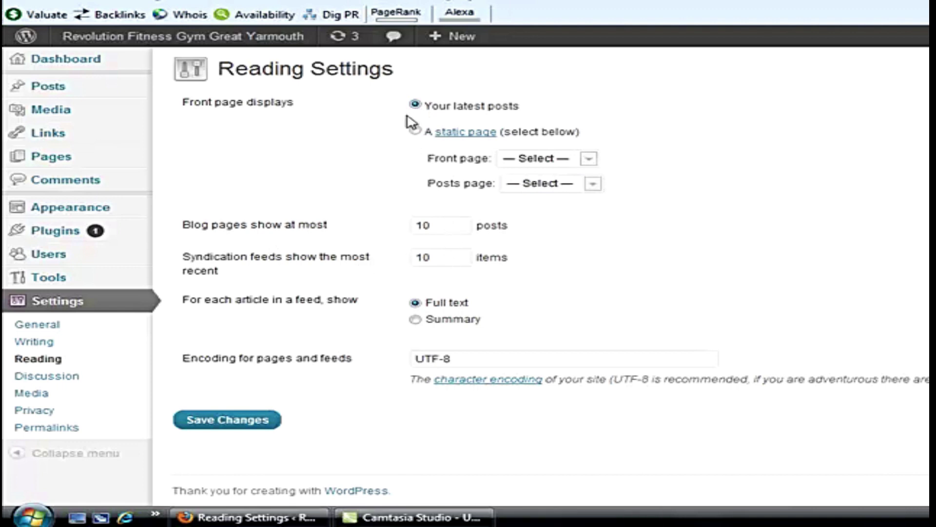
- Try a static page as the front page display and check which pages can serve as the posts page
click(416, 130)
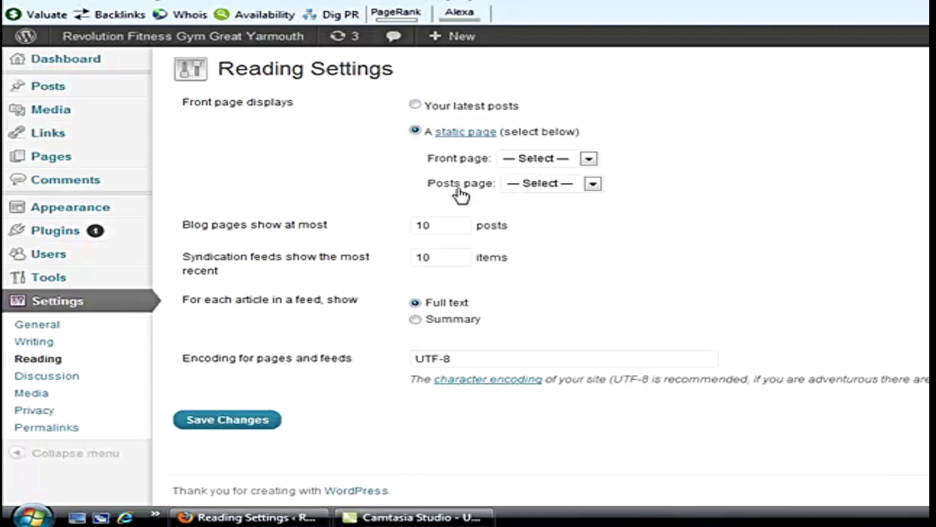
click(592, 184)
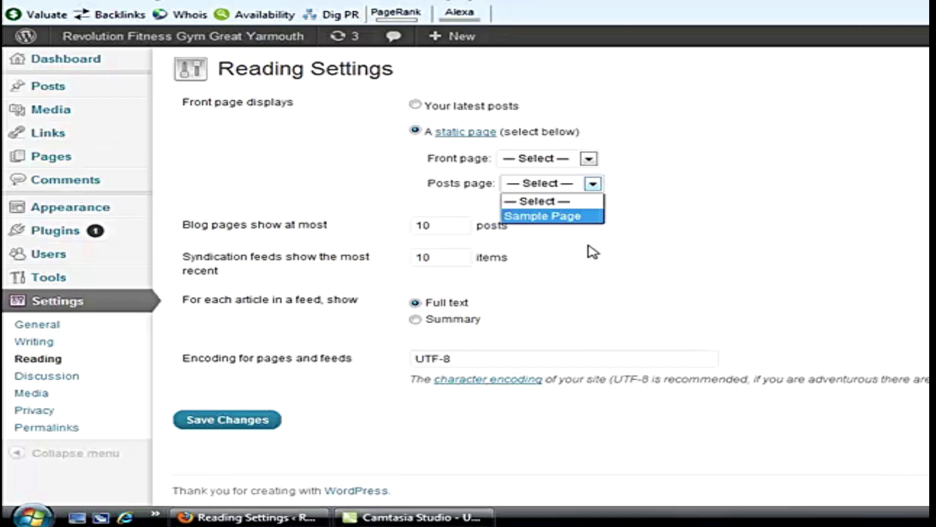
click(626, 185)
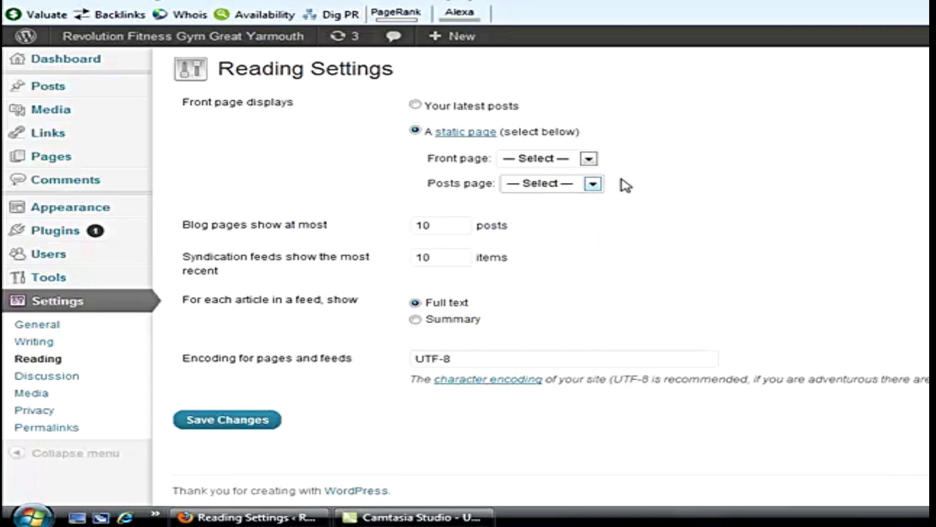
- Set the number of posts that blog pages show at most to 1
click(440, 224)
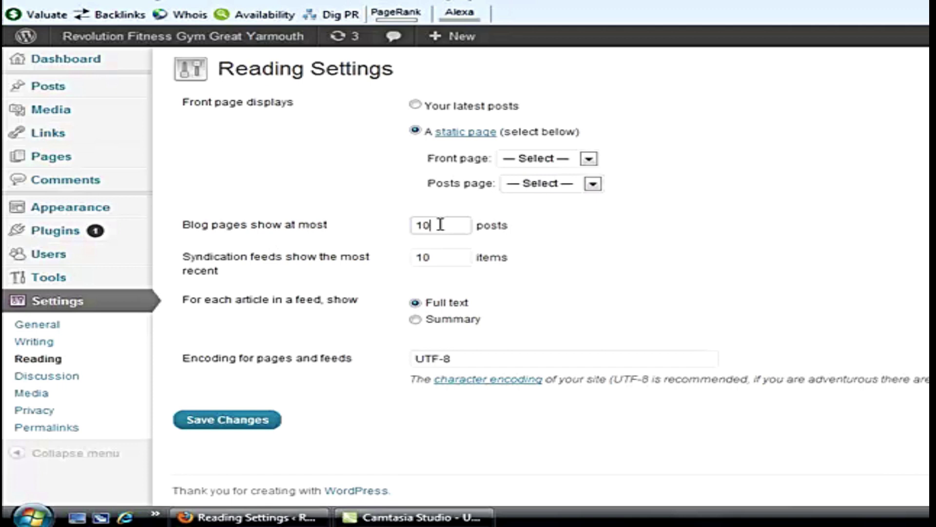
key(BackSpace)
key(BackSpace)
text(1)
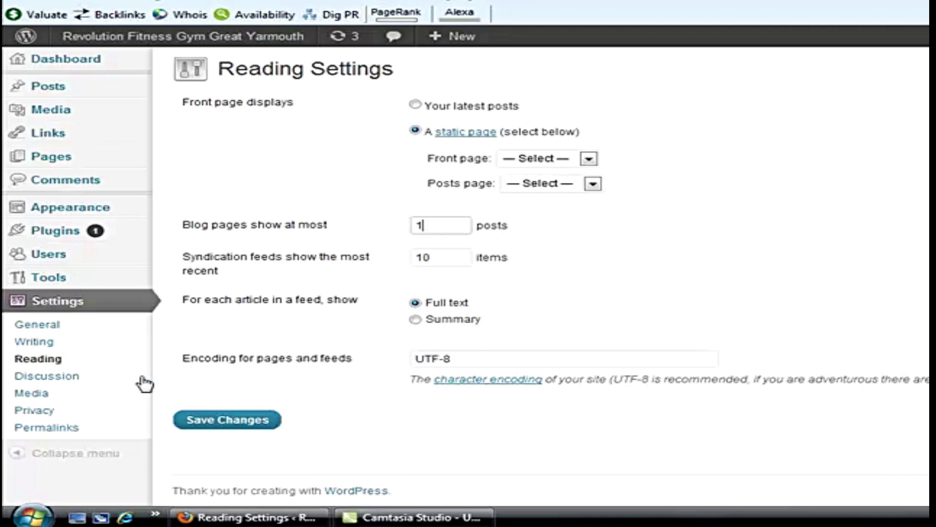
- Disallow comments on new articles in the Discussion Settings and look over the other comment options
click(51, 383)
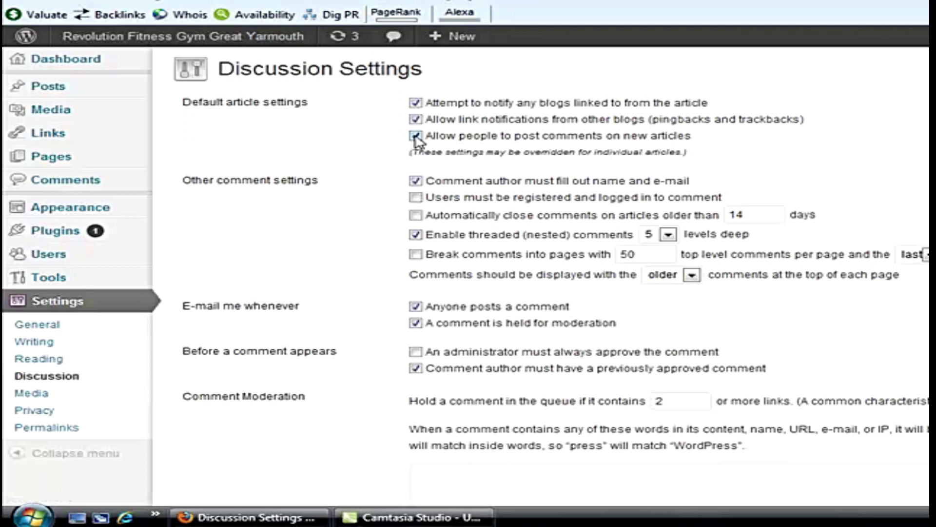
click(414, 135)
scroll(558, 128, down, 3)
scroll(558, 128, up, 3)
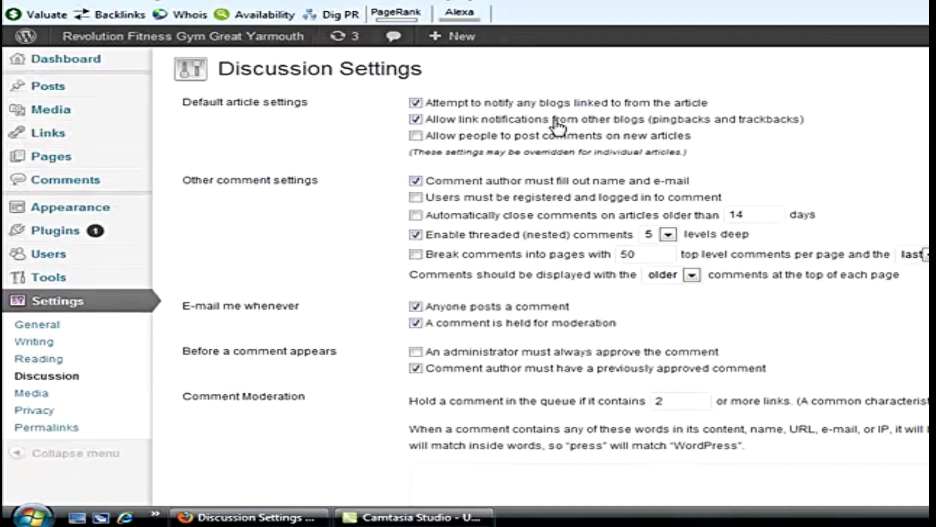
- Switch link notifications from other blogs off and on again, and save the Discussion Settings
click(416, 121)
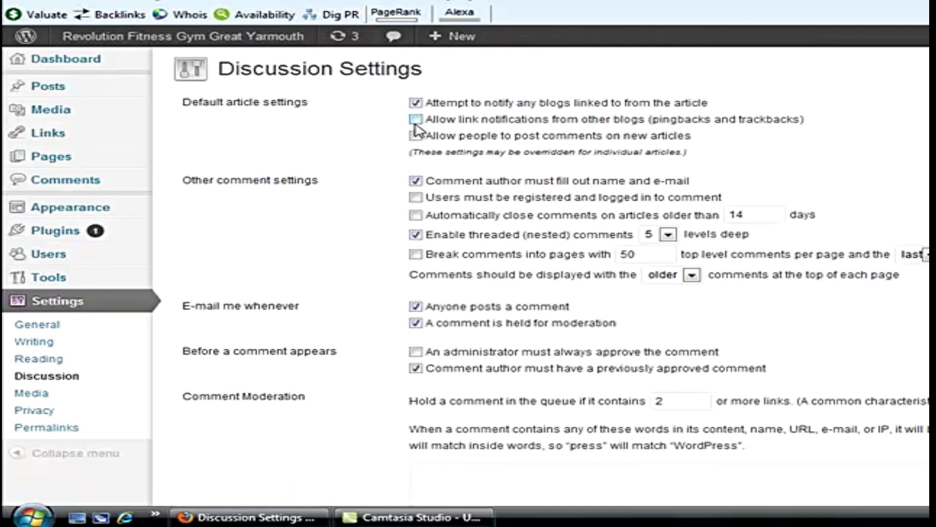
click(416, 119)
scroll(917, 205, down, 3)
scroll(541, 276, down, 15)
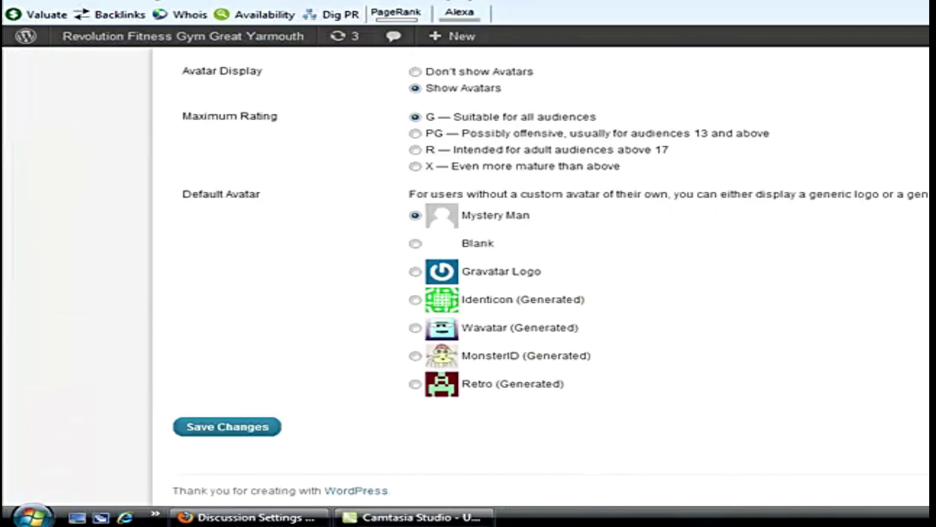
click(217, 429)
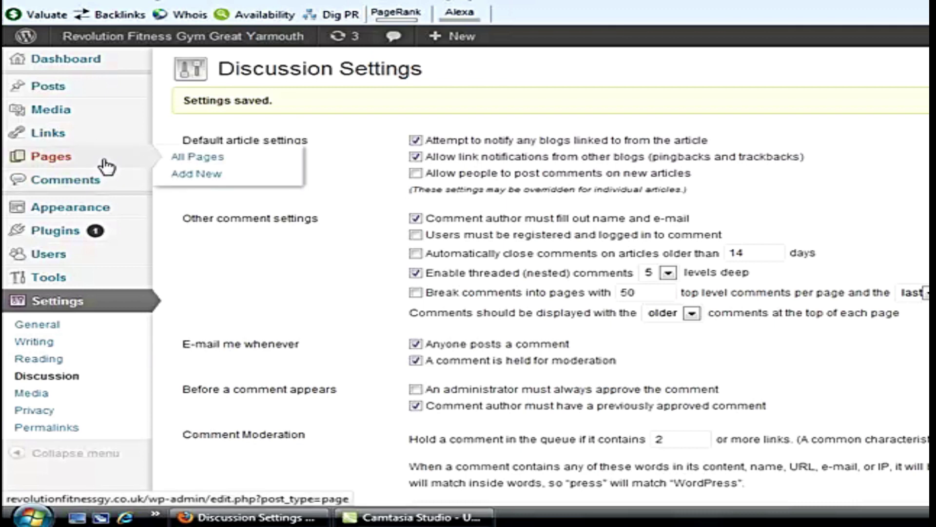
- Save the Privacy Settings with search engines allowed to index the site
mouse_move(115, 143)
mouse_move(116, 163)
click(48, 414)
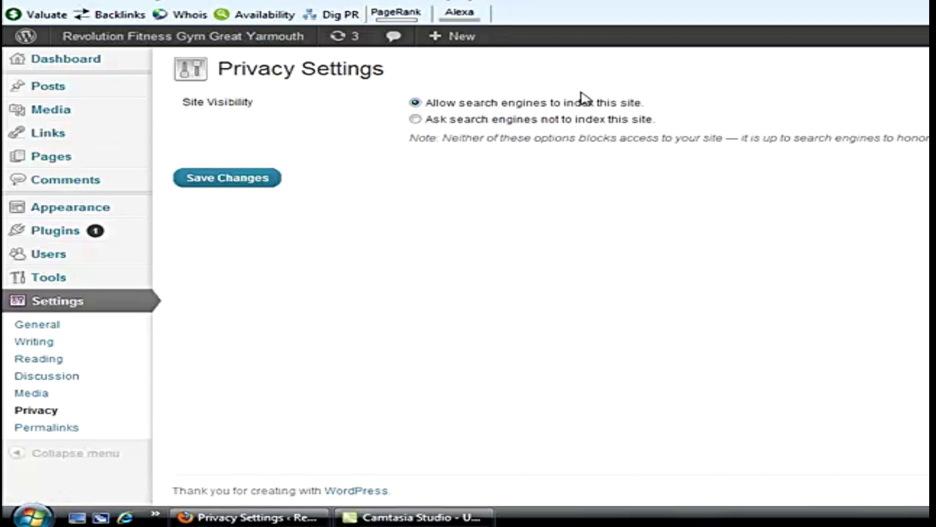
click(249, 181)
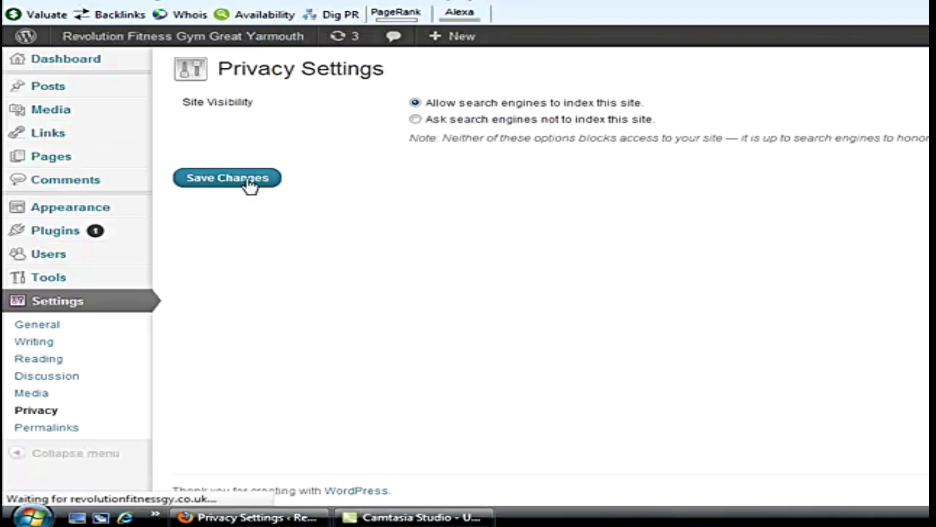
- Set the permalink structure to Post name and save the Permalink Settings
click(63, 428)
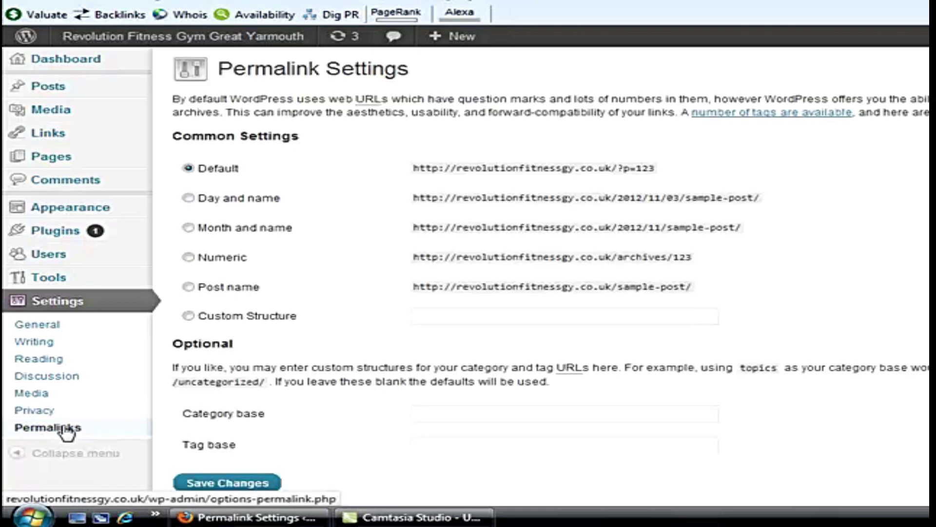
click(188, 287)
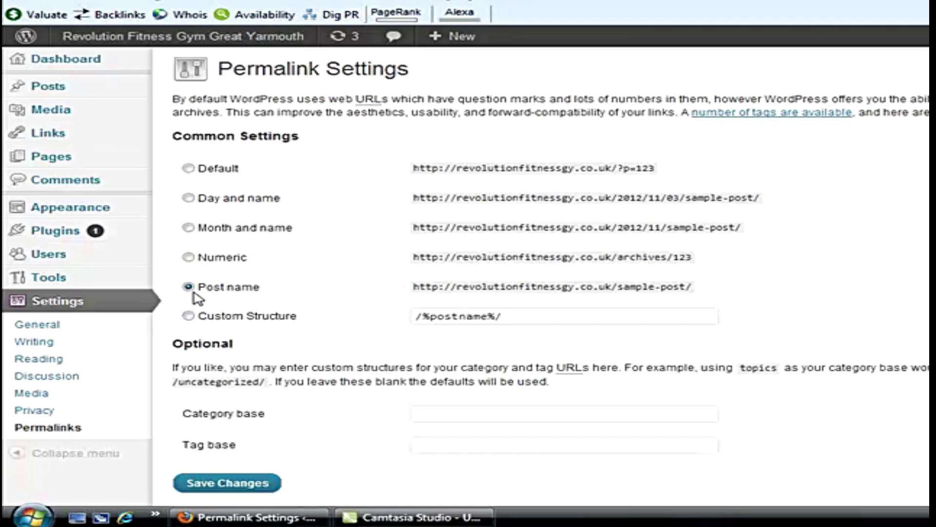
click(215, 483)
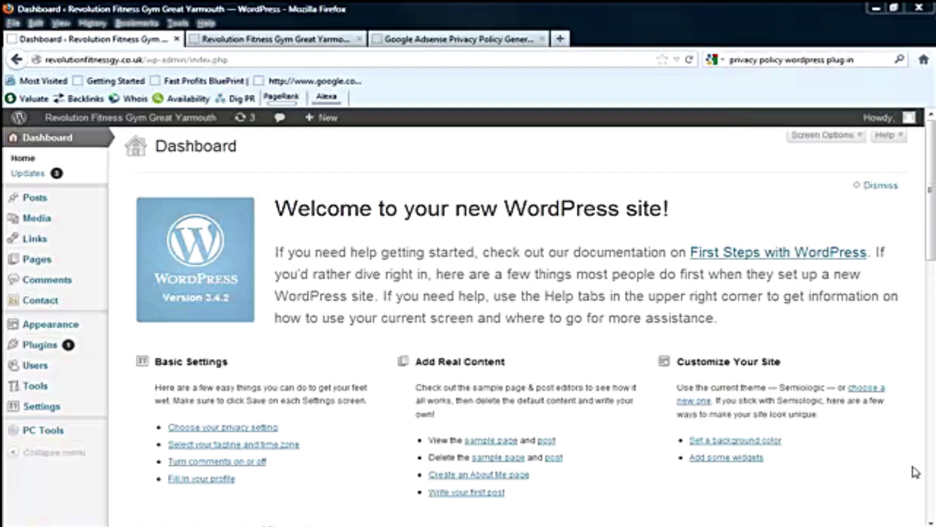
- View the site's front page, and return to the dashboard to open the Reading Settings
click(266, 40)
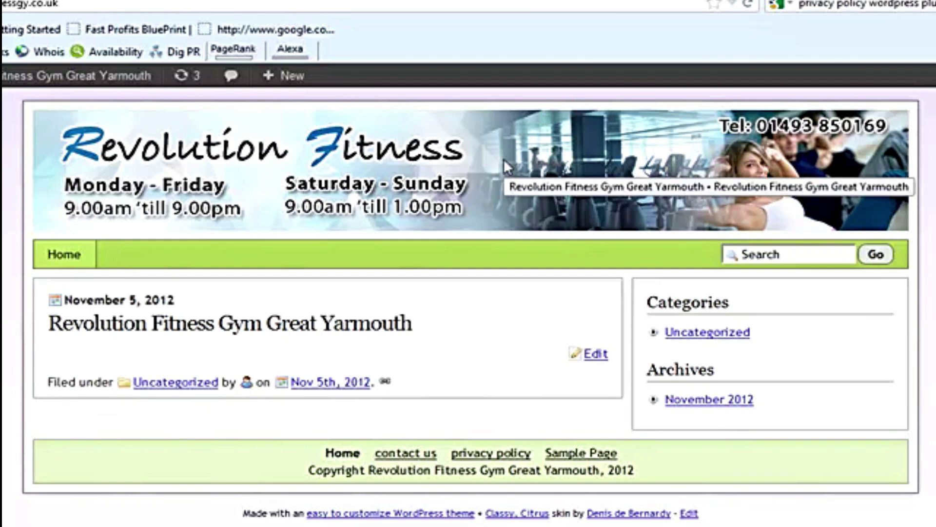
click(5, 77)
mouse_move(5, 80)
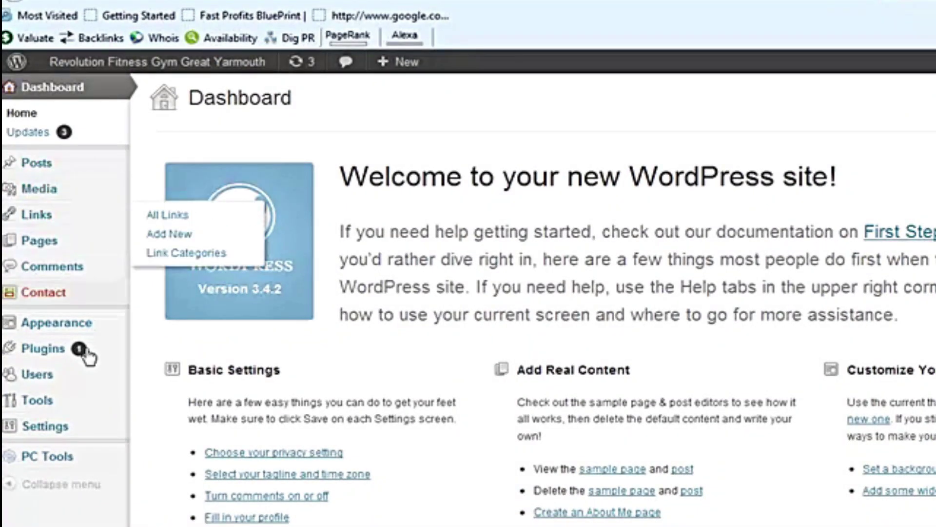
mouse_move(84, 429)
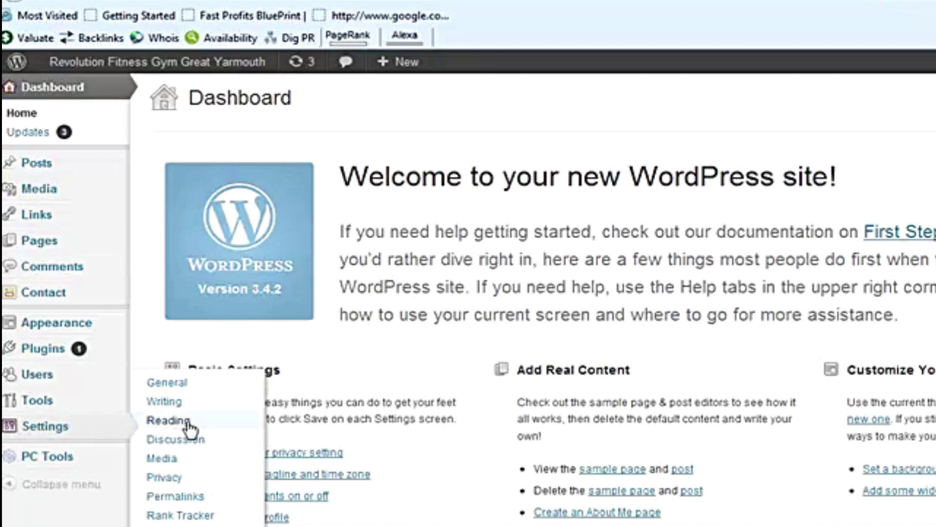
click(168, 420)
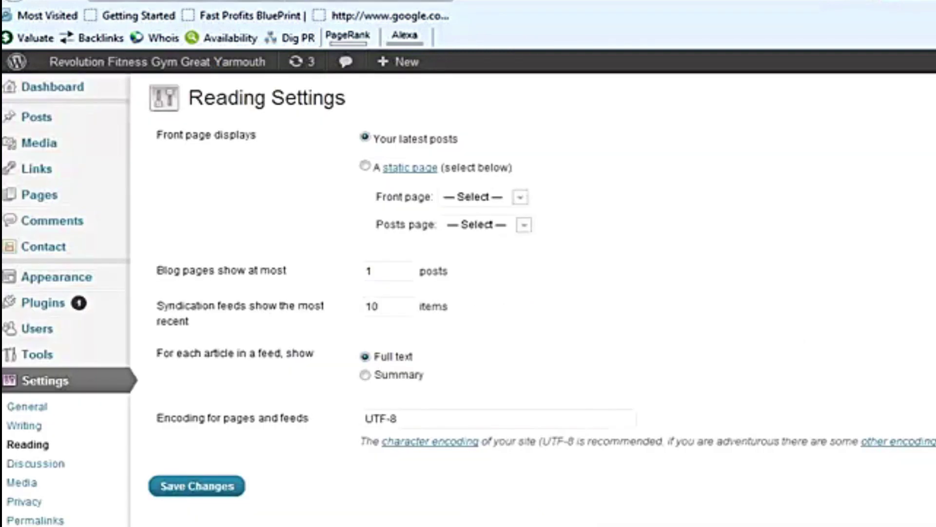
- Open the "Revolution Fitness Gym Great Yarmouth" post for editing from the list of all posts
mouse_move(87, 132)
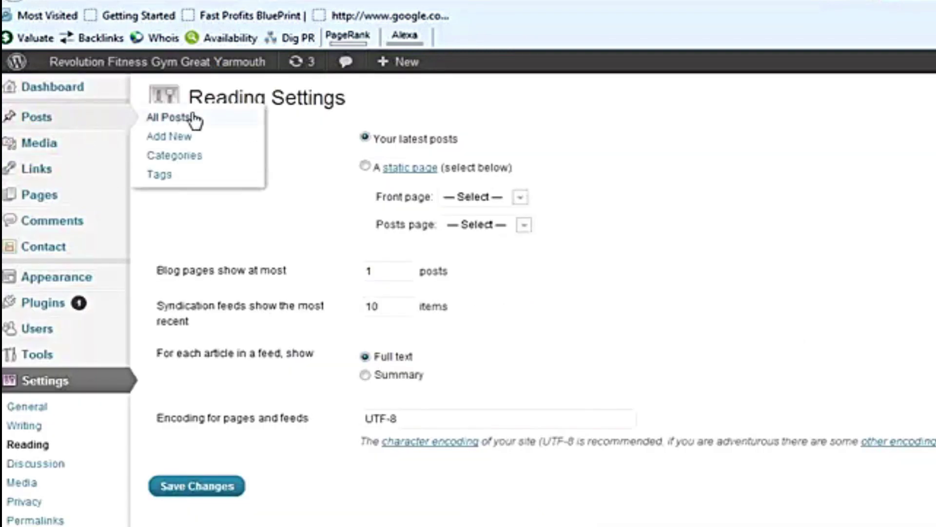
click(194, 118)
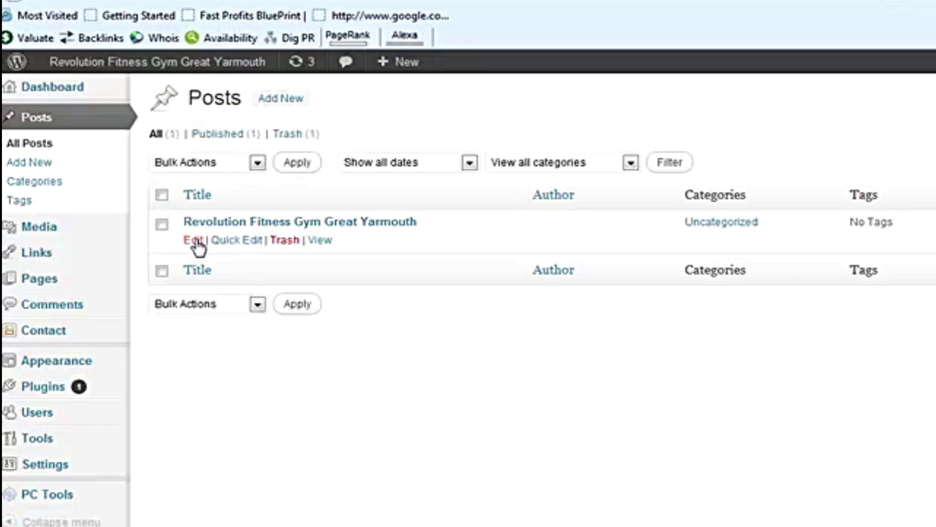
click(194, 240)
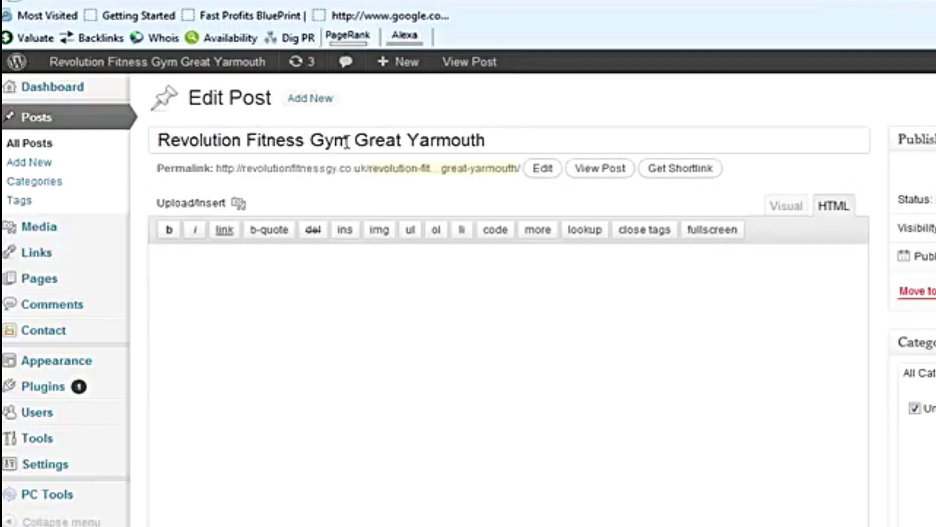
click(507, 141)
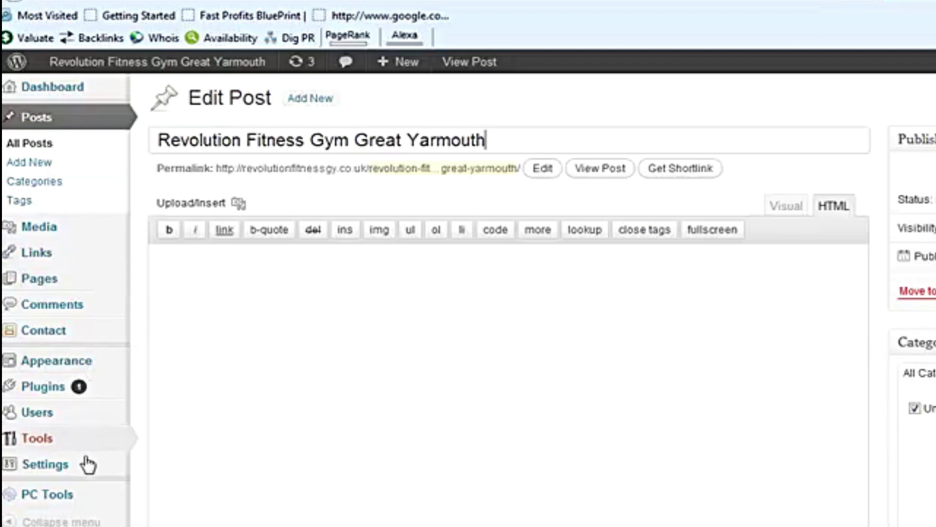
- Compare the front page display and blog page post limit in the Reading Settings with the live front page
mouse_move(87, 468)
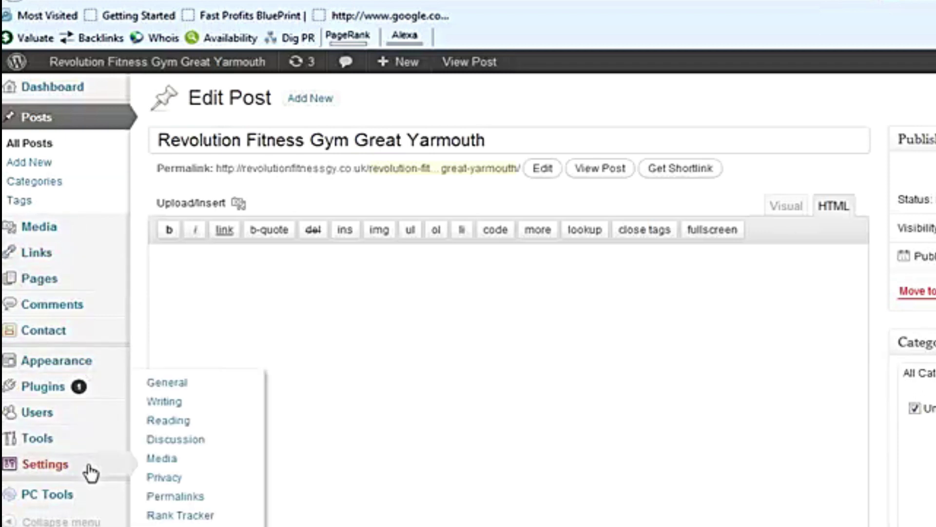
click(197, 429)
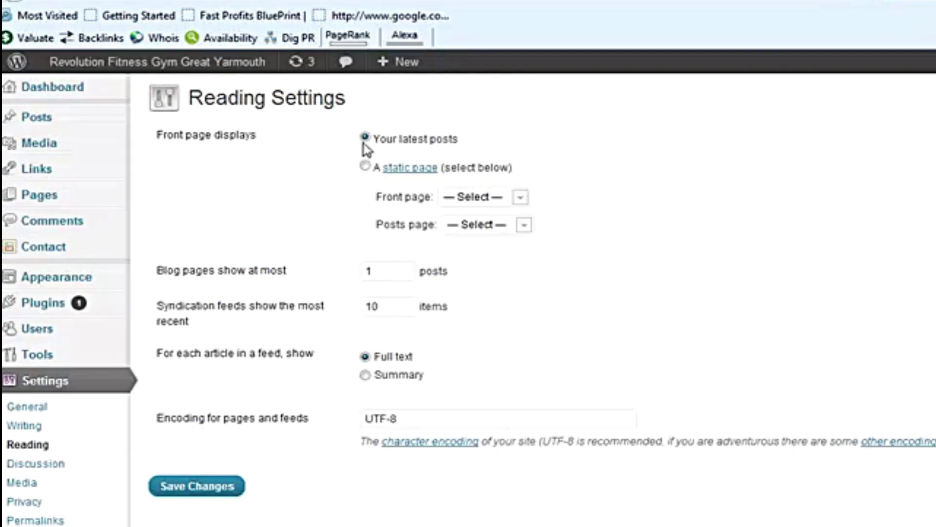
click(385, 272)
click(439, 2)
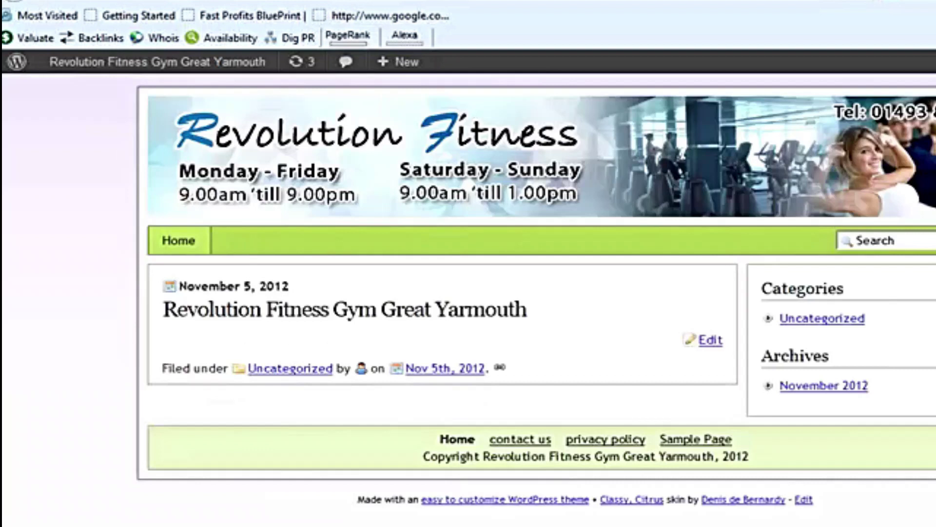
key(ctrl+Tab)
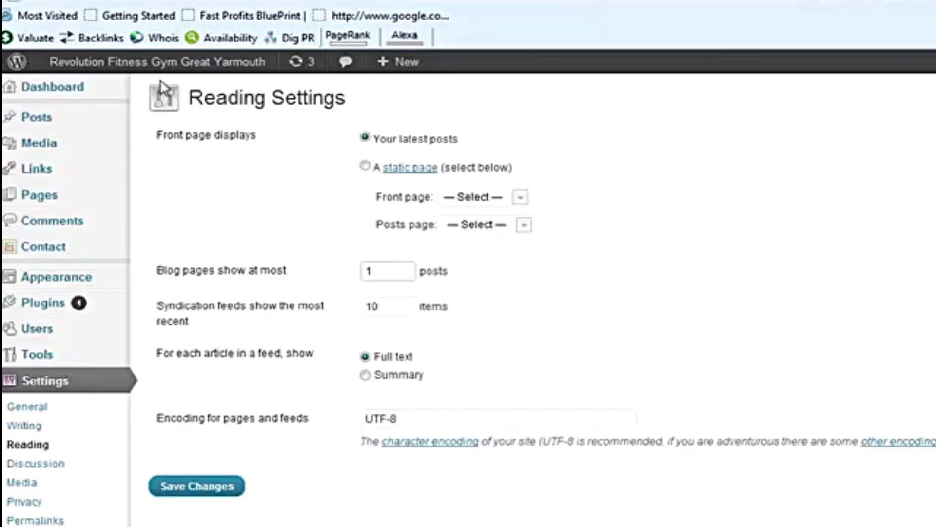
- Reopen the gym post in the post editor and examine its title, content area and publishing options
mouse_move(139, 126)
click(168, 124)
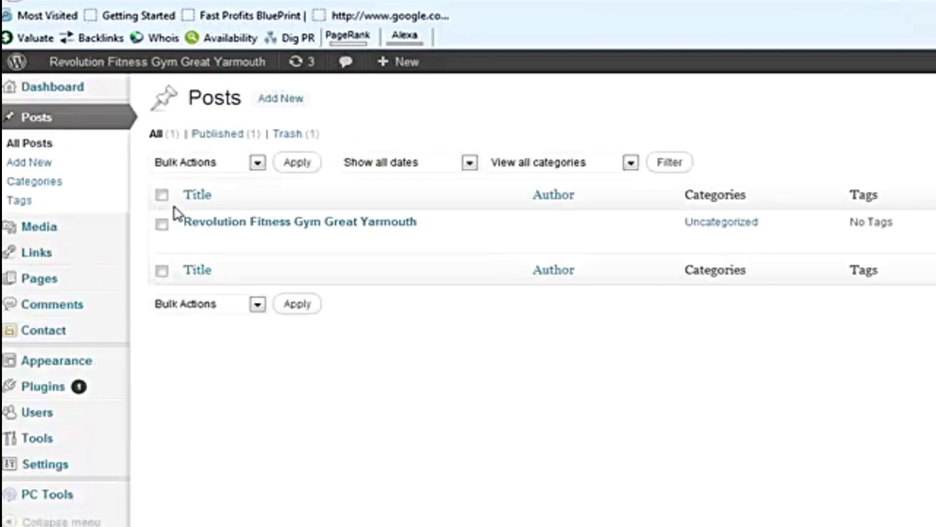
mouse_move(194, 247)
click(194, 241)
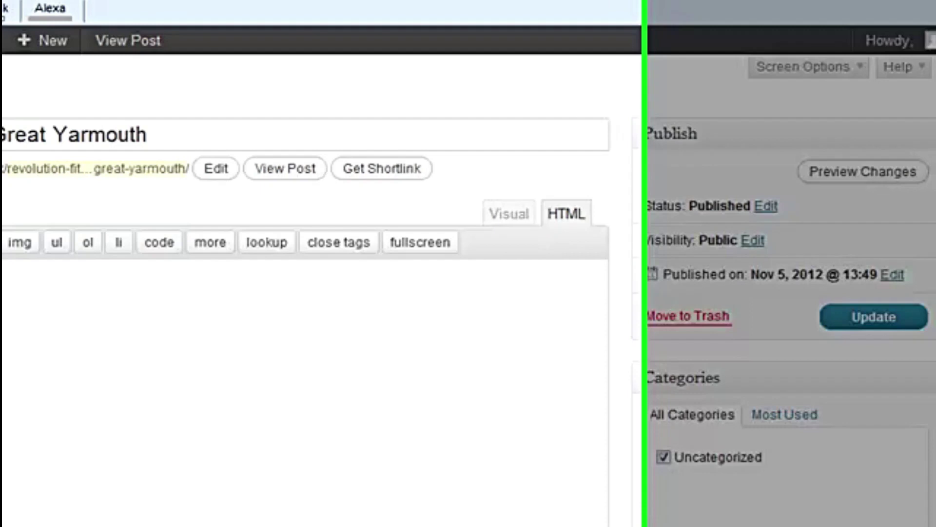
- Check which pages can serve as a static front page in the Reading Settings, and return the display to "Your latest posts"
mouse_move(48, 476)
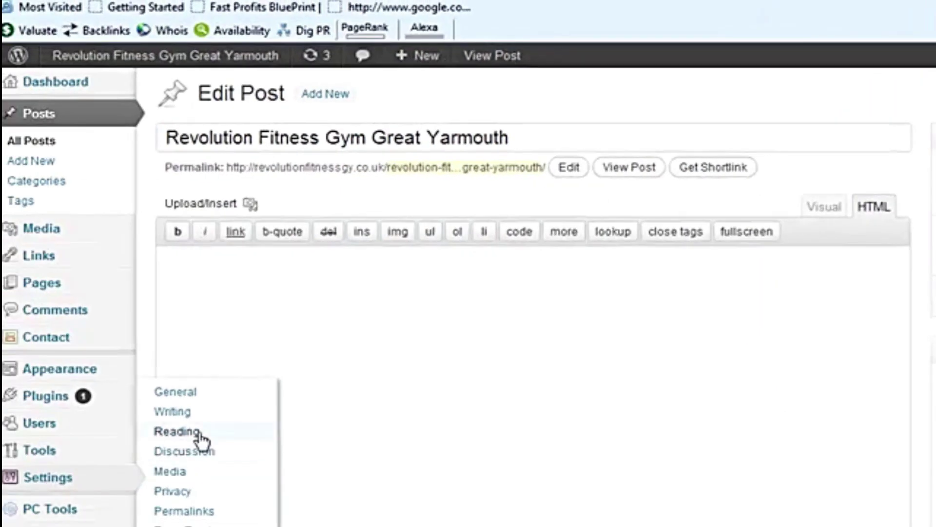
click(199, 433)
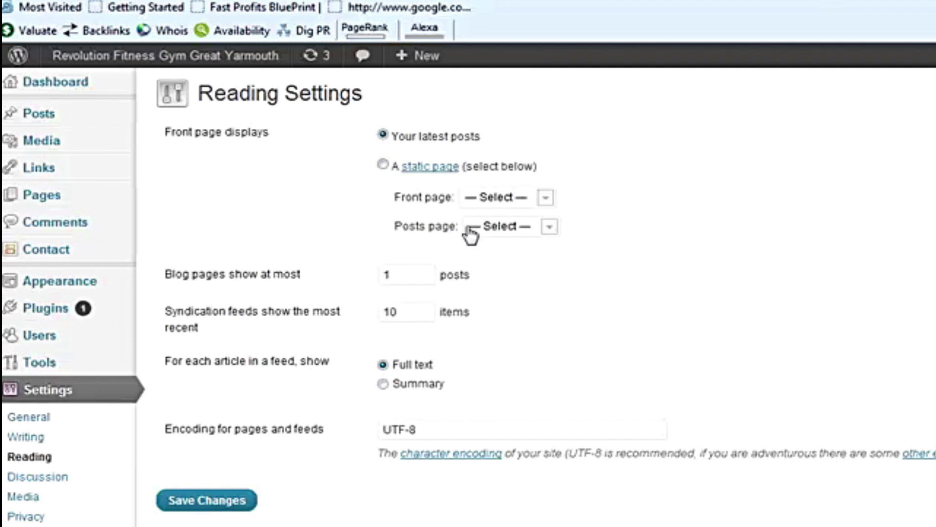
click(385, 166)
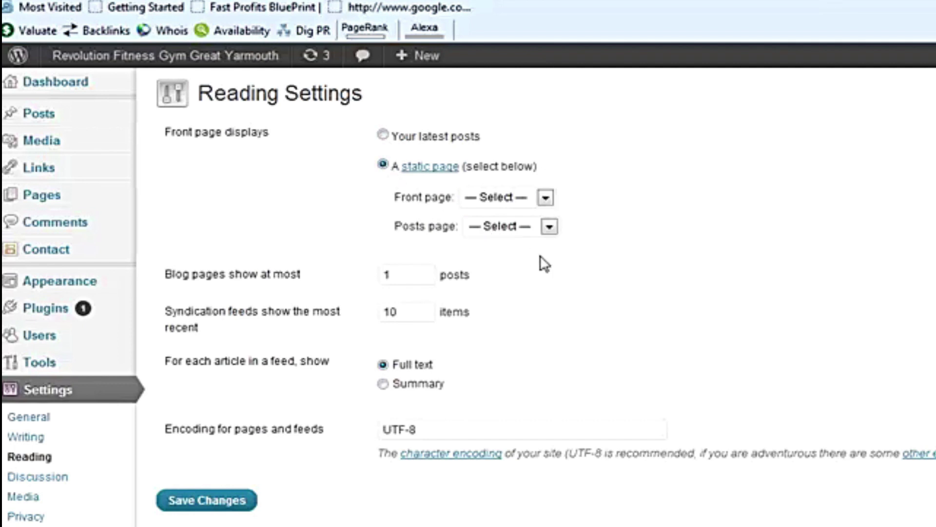
click(546, 198)
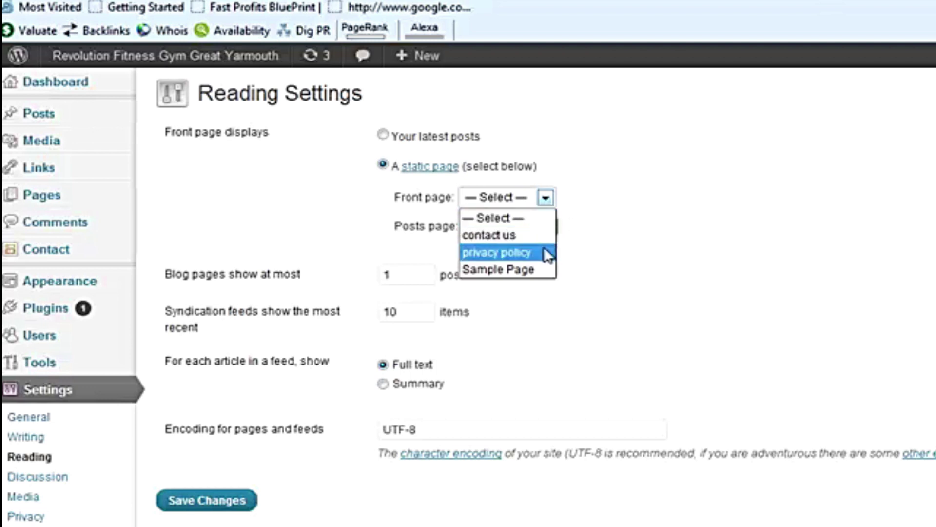
click(612, 259)
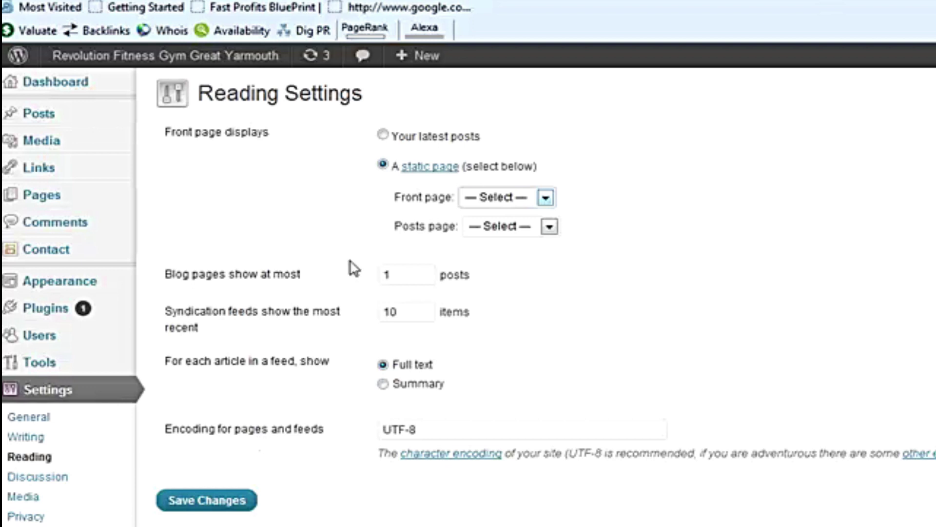
click(383, 136)
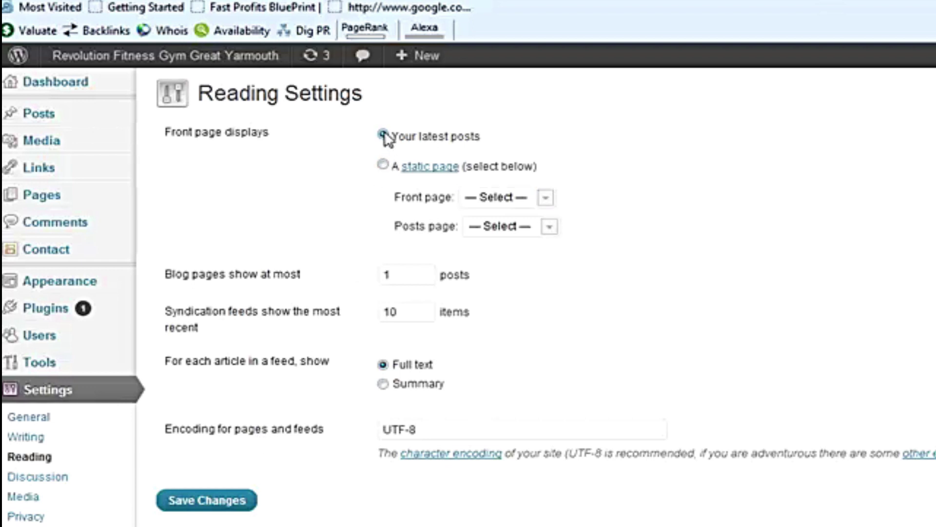
- Save the Reading Settings with the latest posts as front page and blog pages limited to 1 post, and check the live front page
click(402, 271)
click(207, 505)
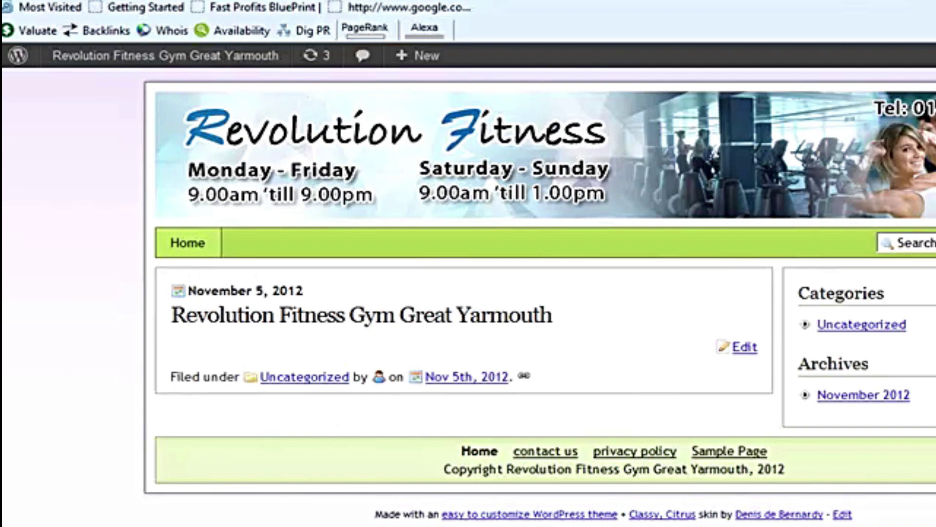
key(alt+Left)
- Review the installed plugins and open the settings of Contact Form 7
mouse_move(96, 316)
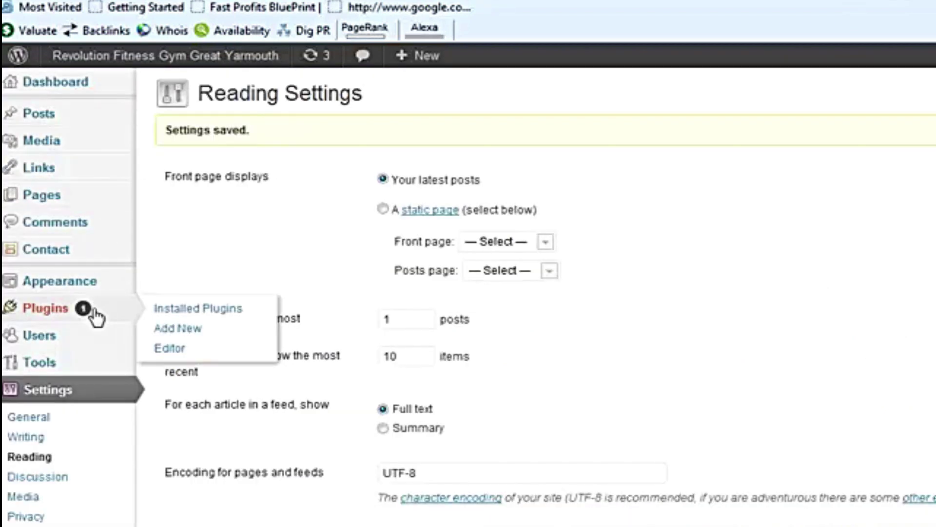
click(188, 311)
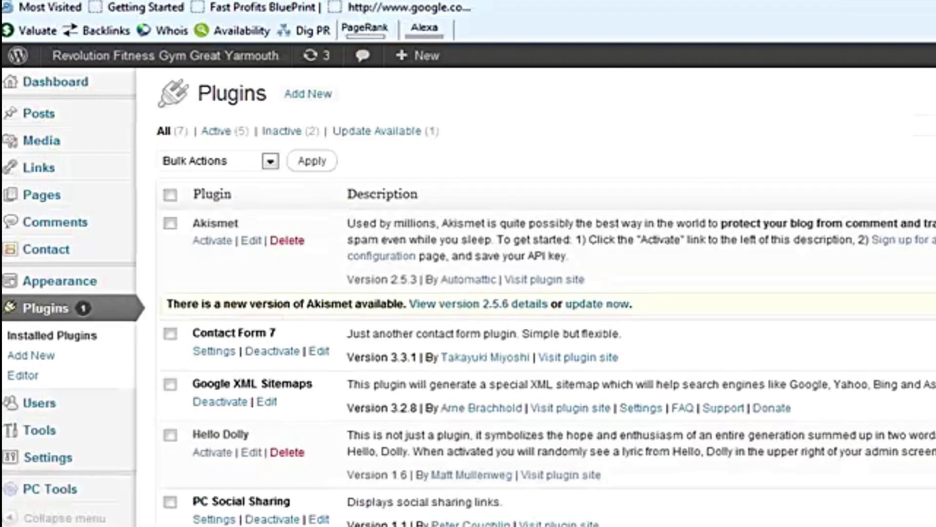
scroll(468, 292, down, 2)
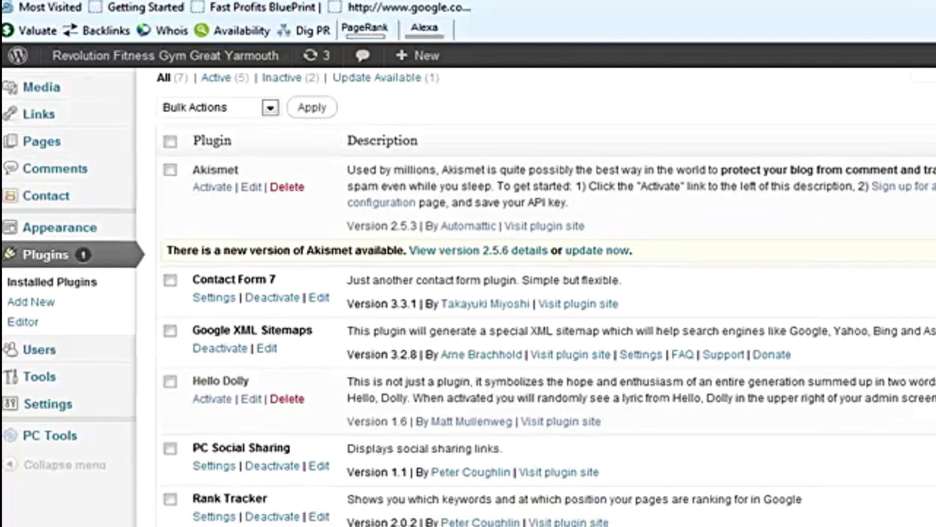
scroll(846, 273, down, 5)
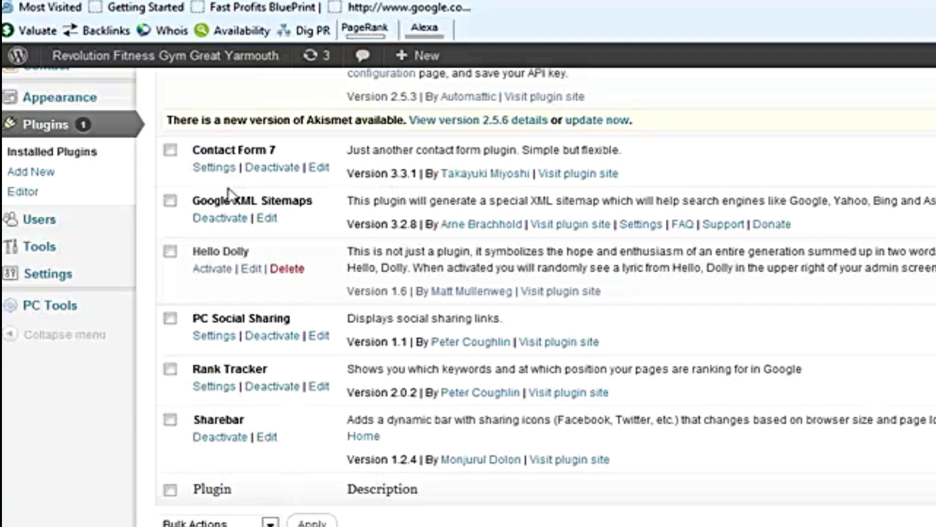
click(217, 169)
click(215, 167)
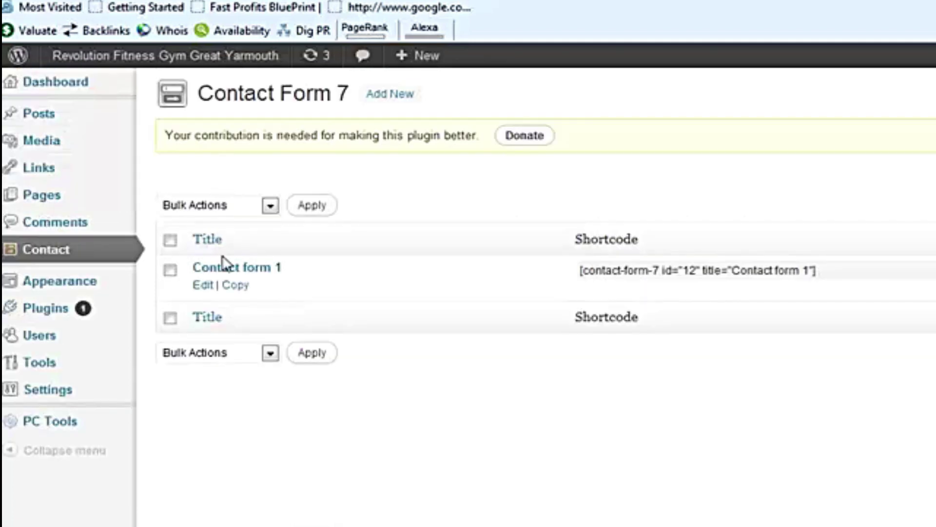
- Copy the full shortcode of "Contact form 1" from the contact forms list
drag(581, 270, 818, 270)
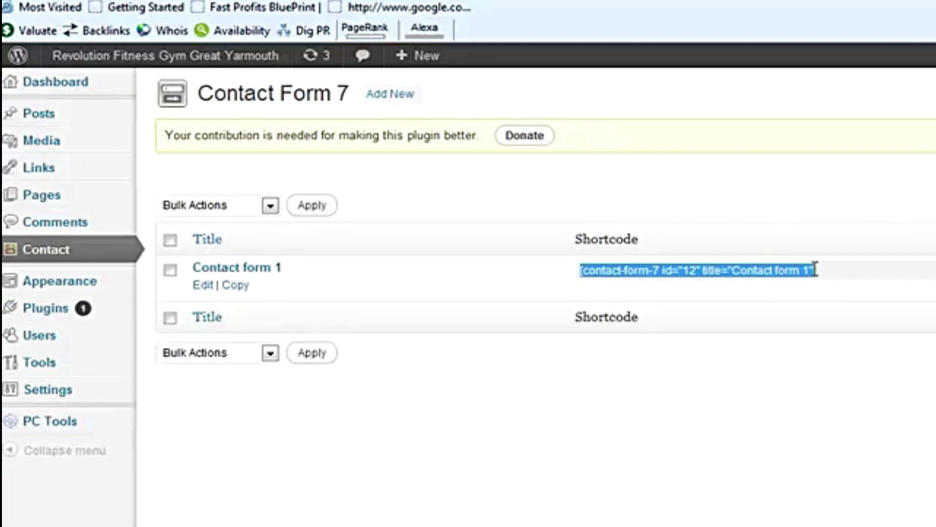
right_click(804, 268)
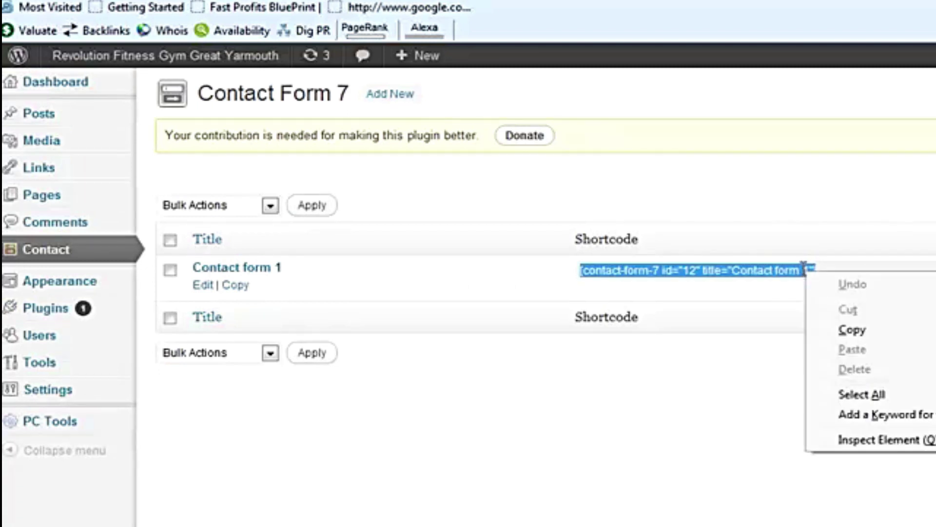
click(841, 329)
click(837, 267)
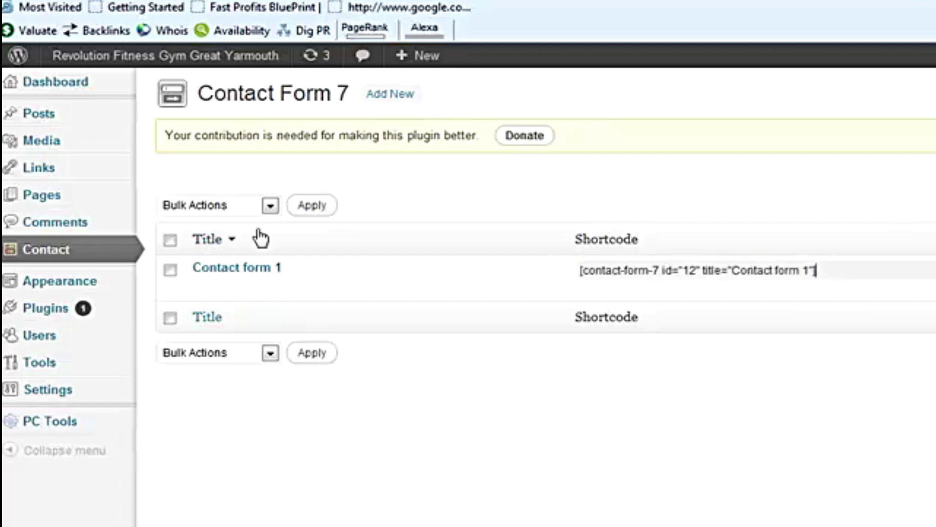
- Open the "contact us" page for editing and check its form shortcode in the HTML view
mouse_move(105, 195)
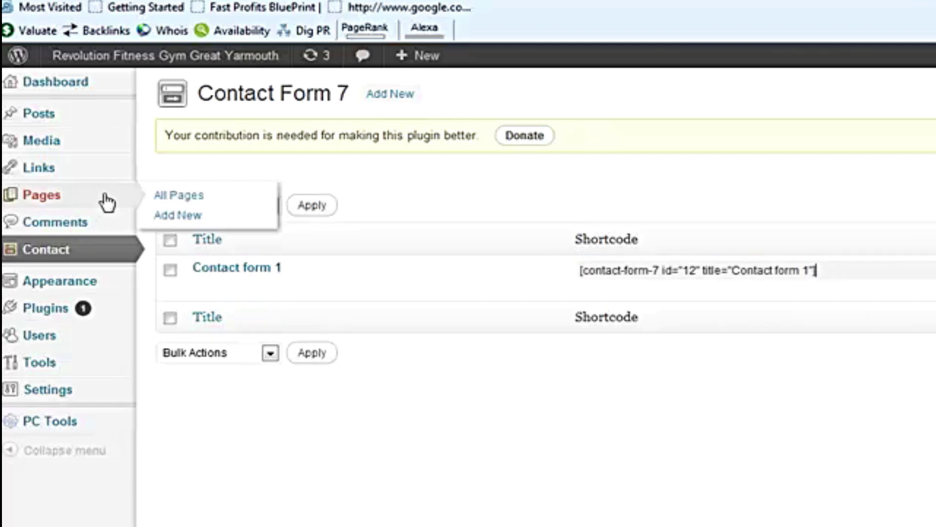
click(163, 200)
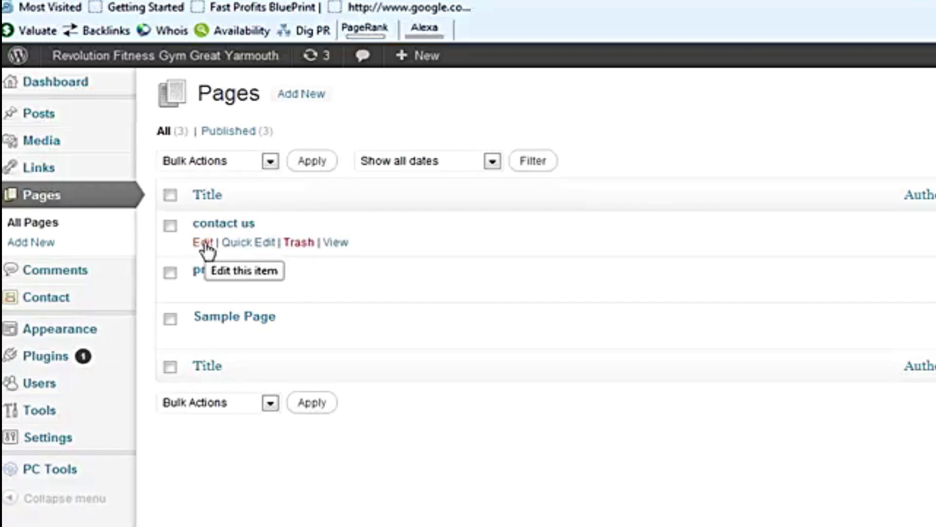
click(204, 243)
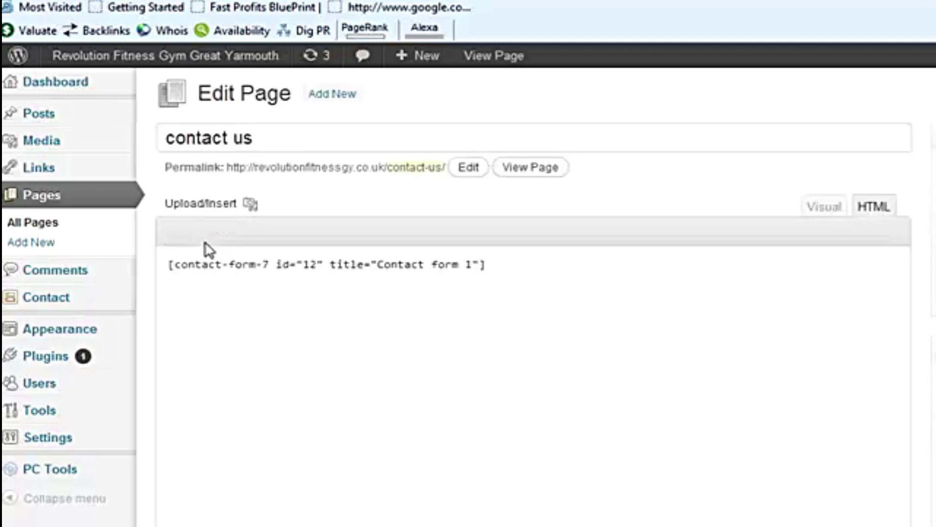
click(820, 213)
click(874, 208)
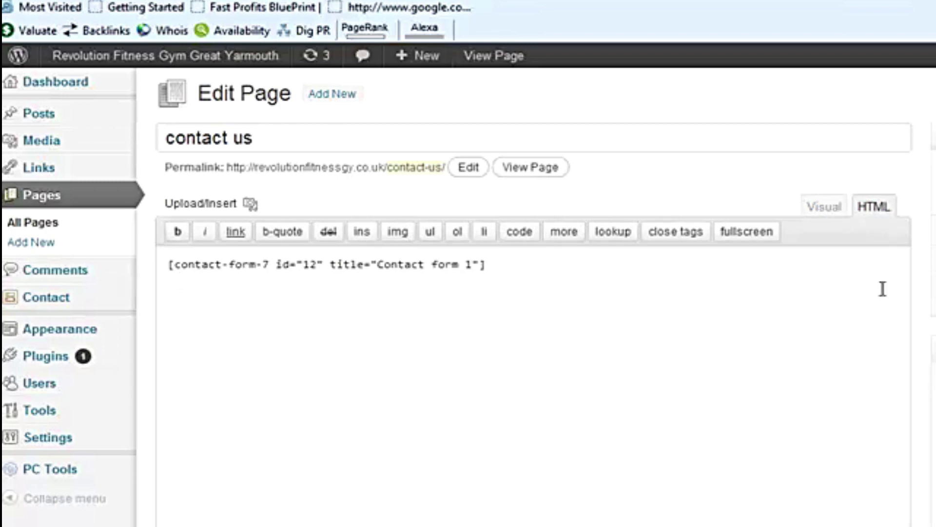
- View the contact form on the live site's "contact us" page, and go back to the home page
click(165, 55)
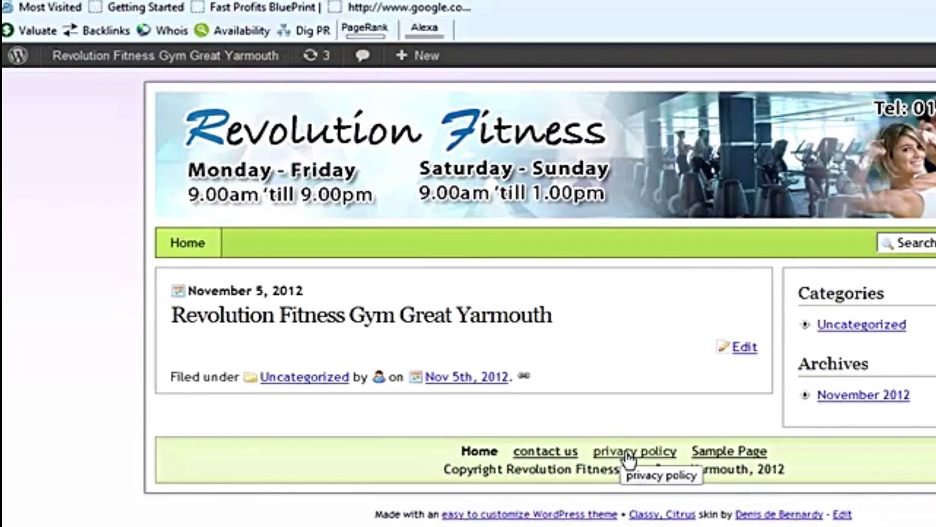
click(546, 452)
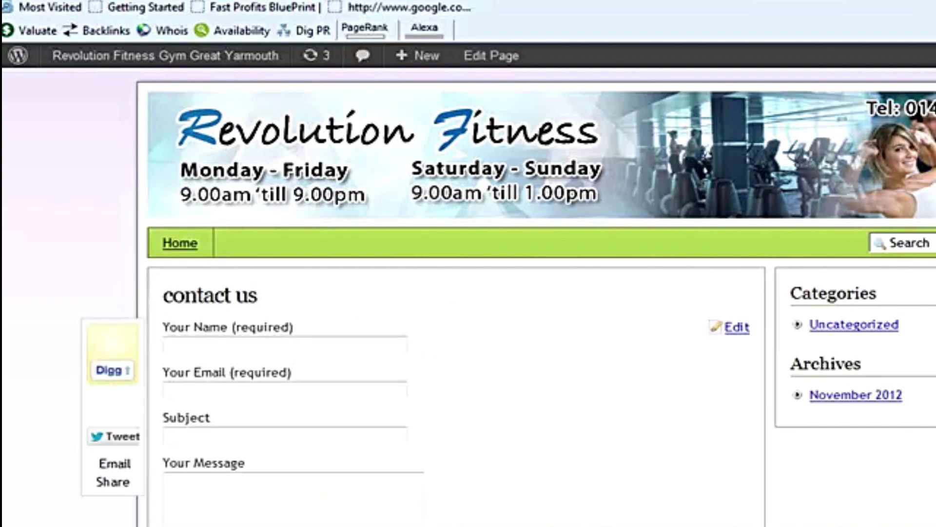
scroll(468, 293, down, 4)
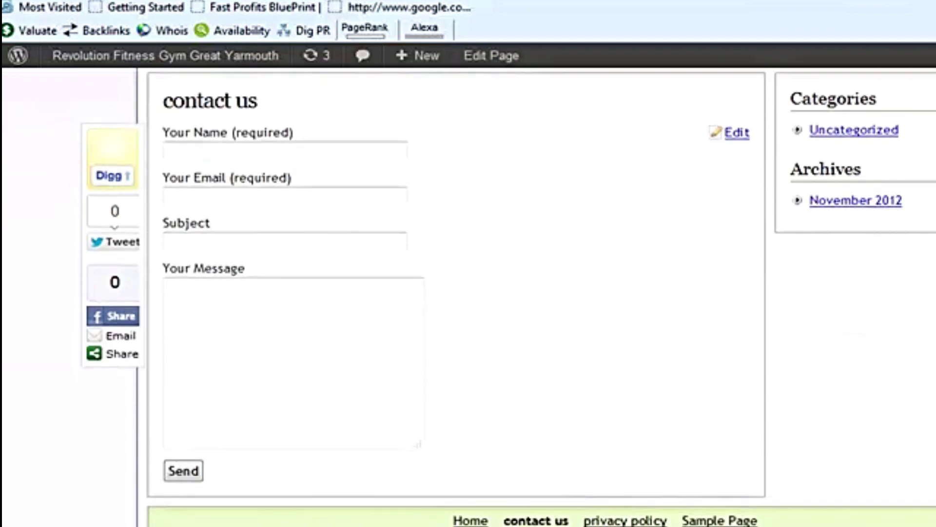
scroll(468, 292, up, 4)
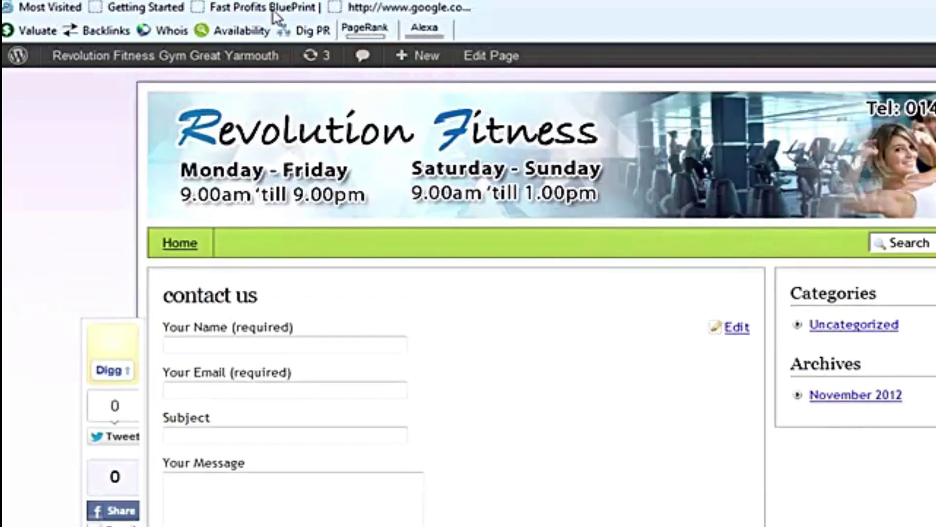
click(180, 244)
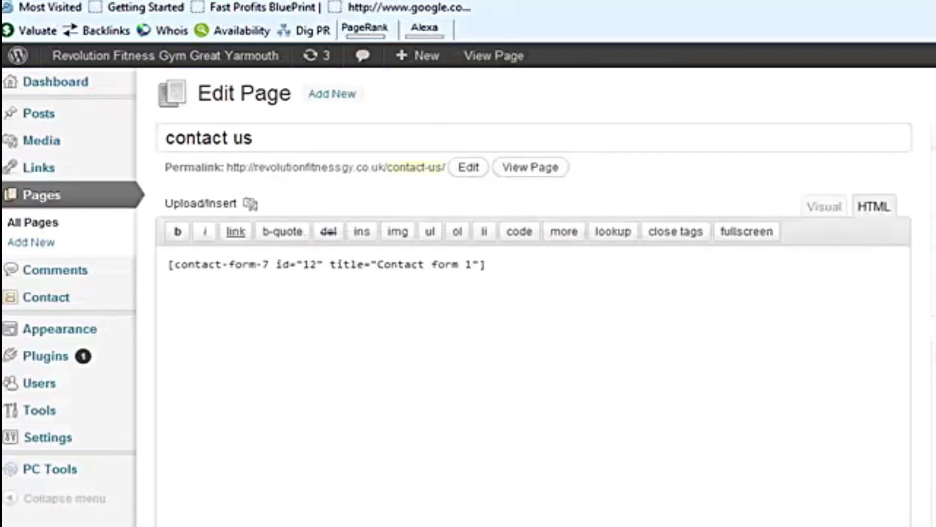
- Check the admin e-mail address in the General Settings
mouse_move(98, 440)
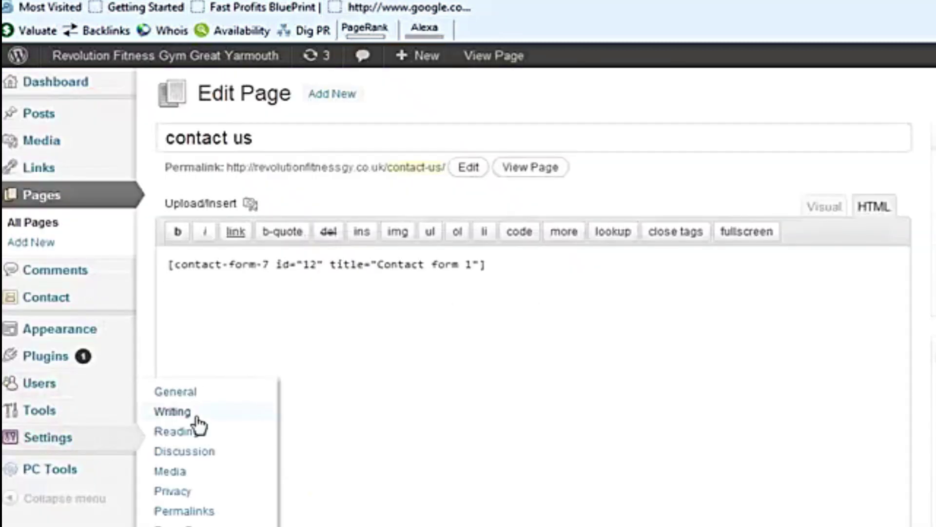
click(217, 399)
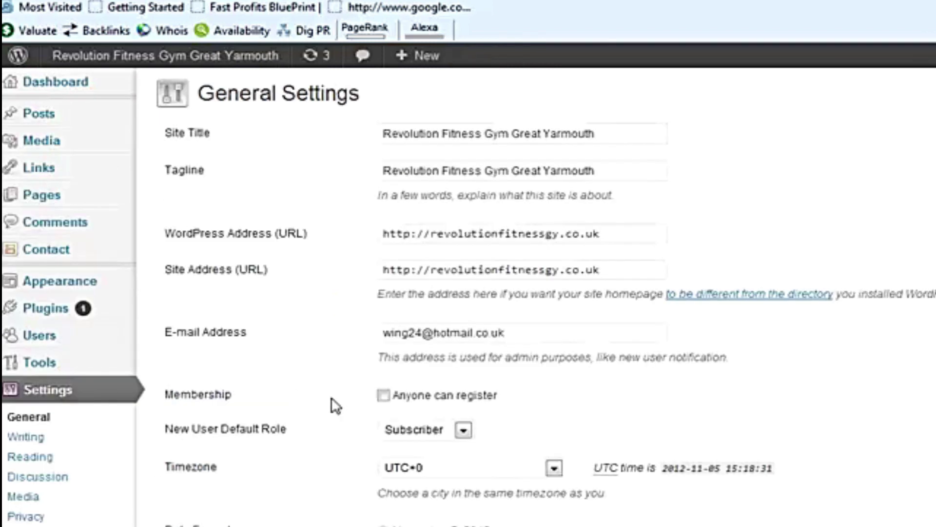
drag(515, 332, 380, 337)
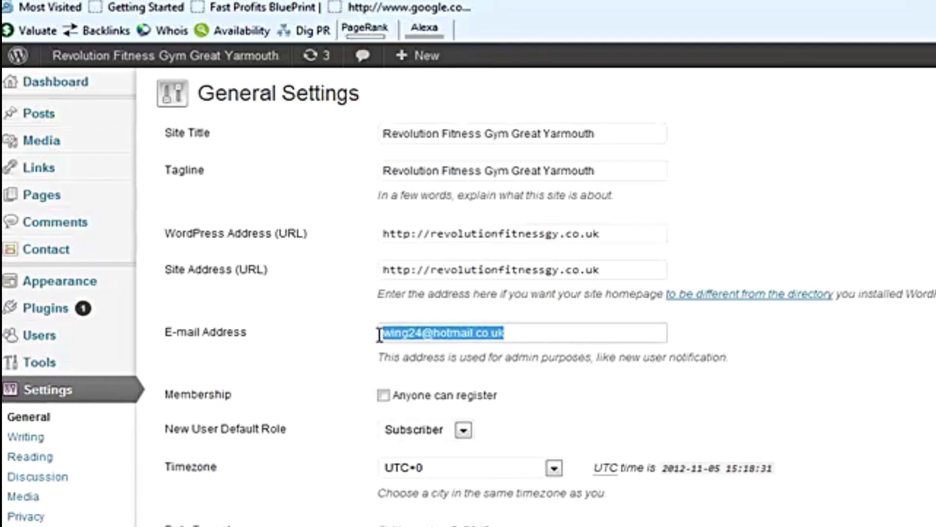
click(541, 334)
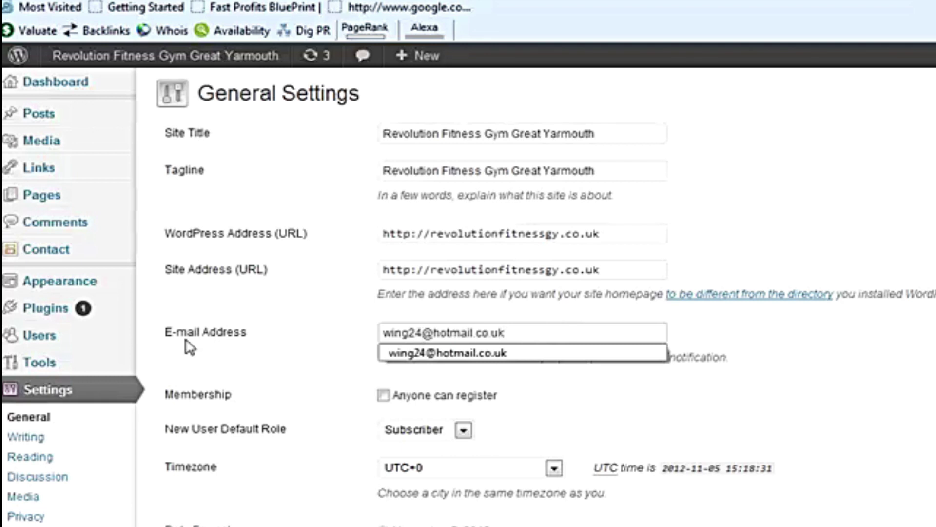
- Find Google XML Sitemaps among the installed plugins and update its options in the XML-Sitemap settings with the existing choices
mouse_move(100, 312)
click(201, 313)
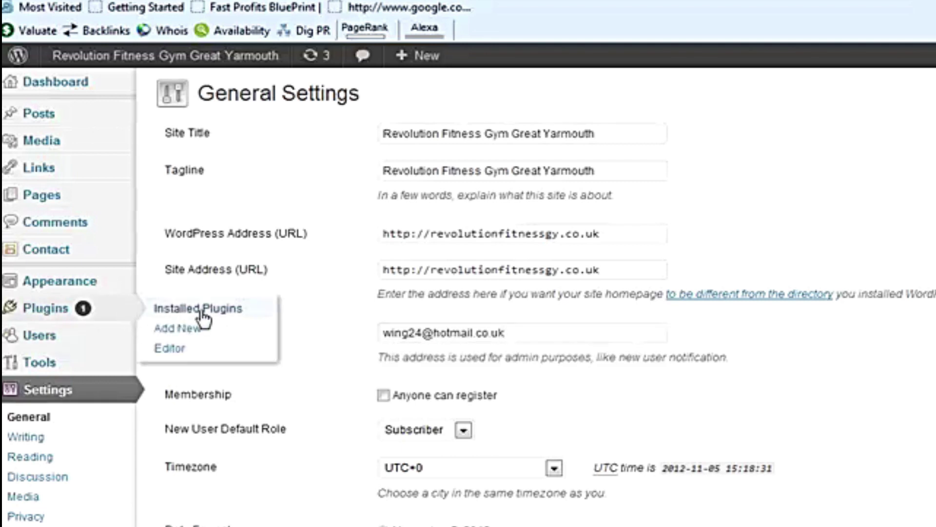
click(202, 312)
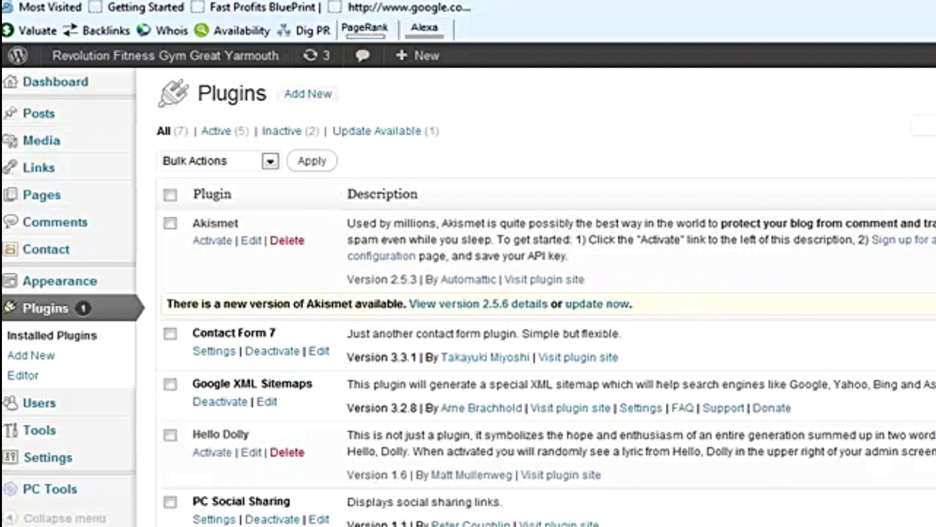
scroll(746, 237, down, 5)
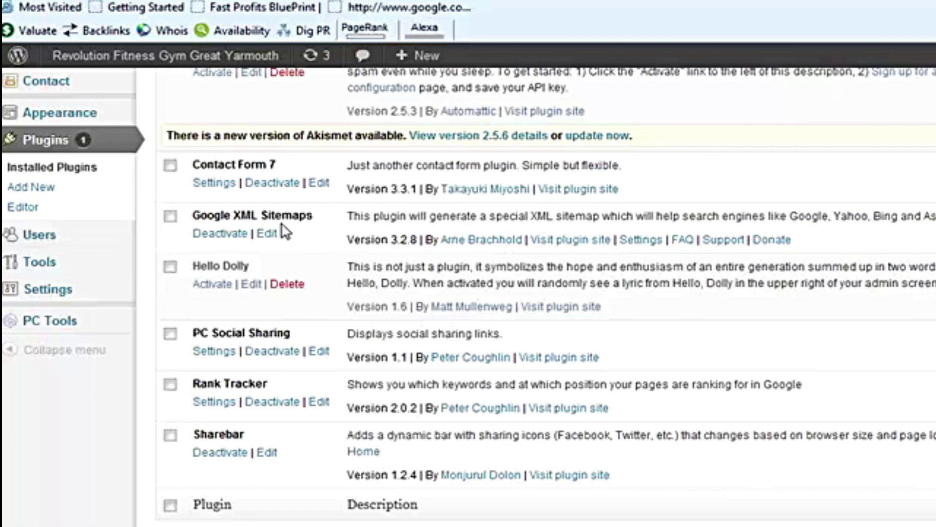
mouse_move(100, 297)
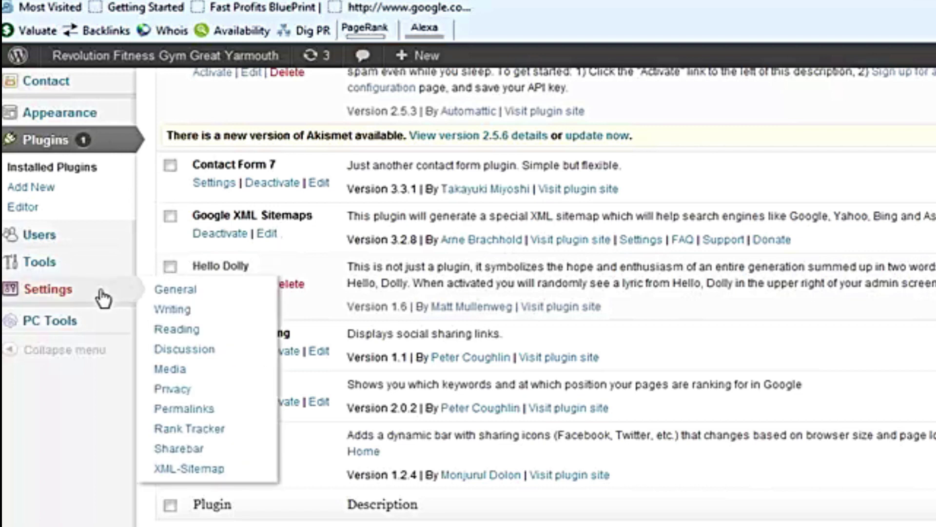
click(181, 469)
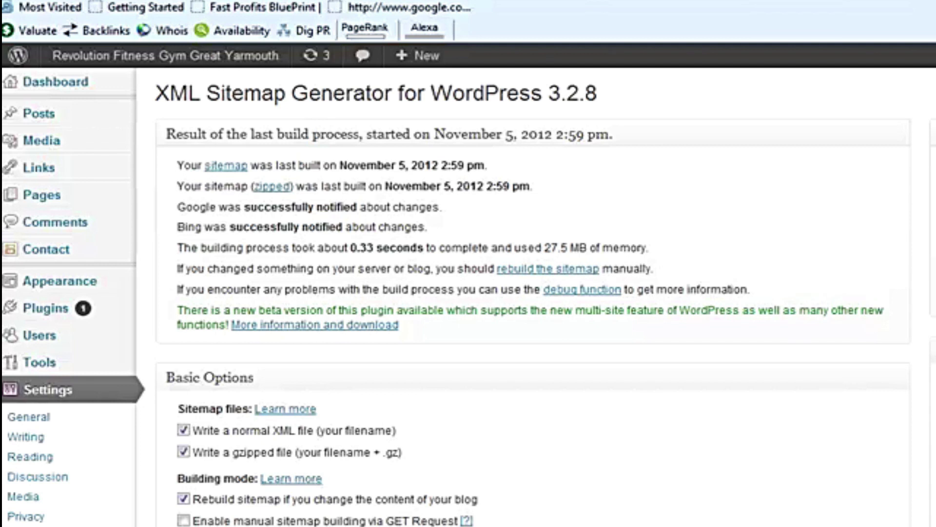
scroll(800, 437, down, 15)
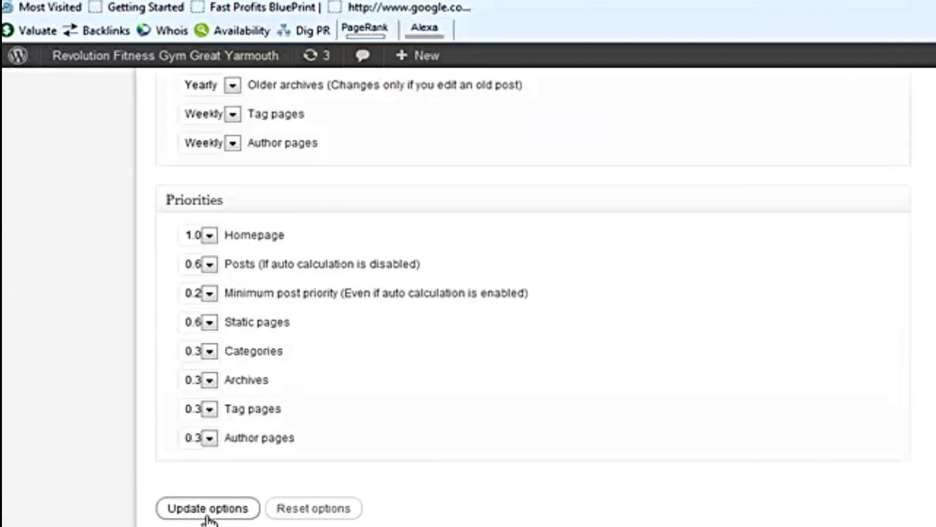
click(208, 510)
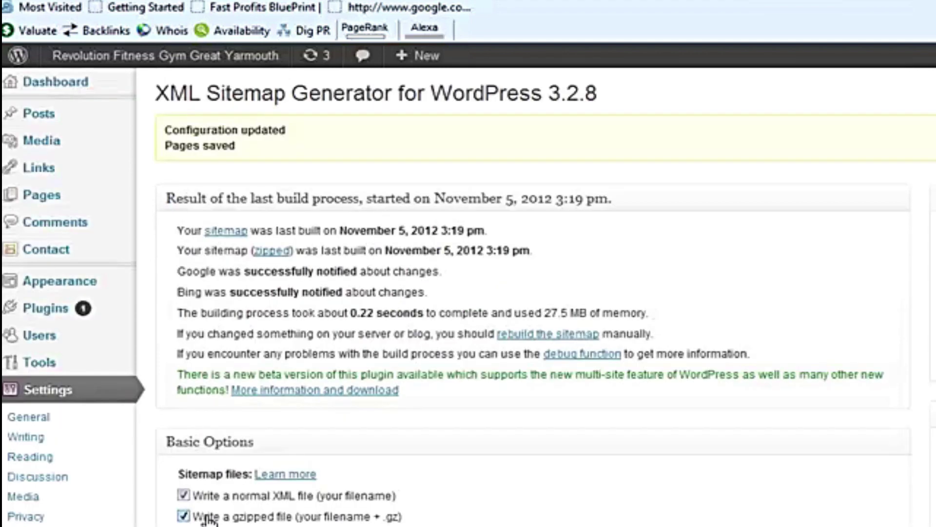
- Look up Sharebar among the installed plugins, examine its available buttons and options in its settings, and open the live front page
mouse_move(103, 317)
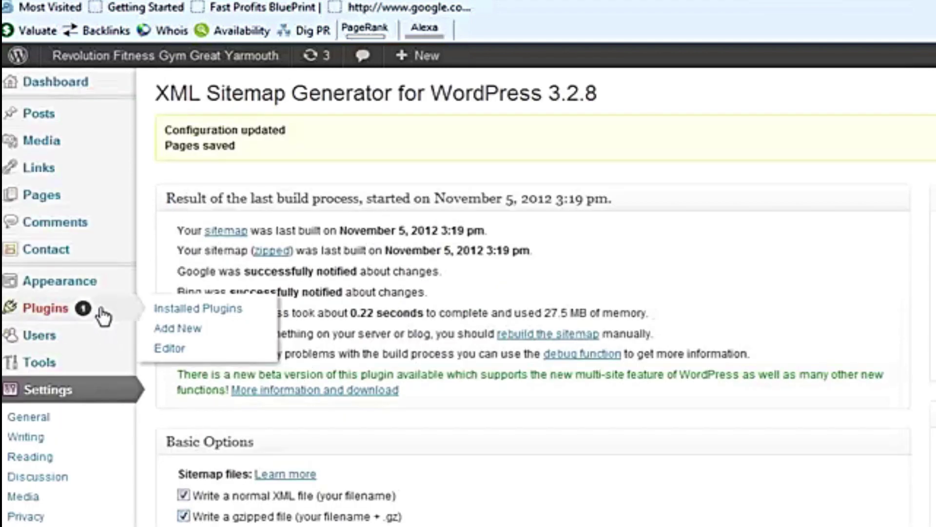
click(180, 315)
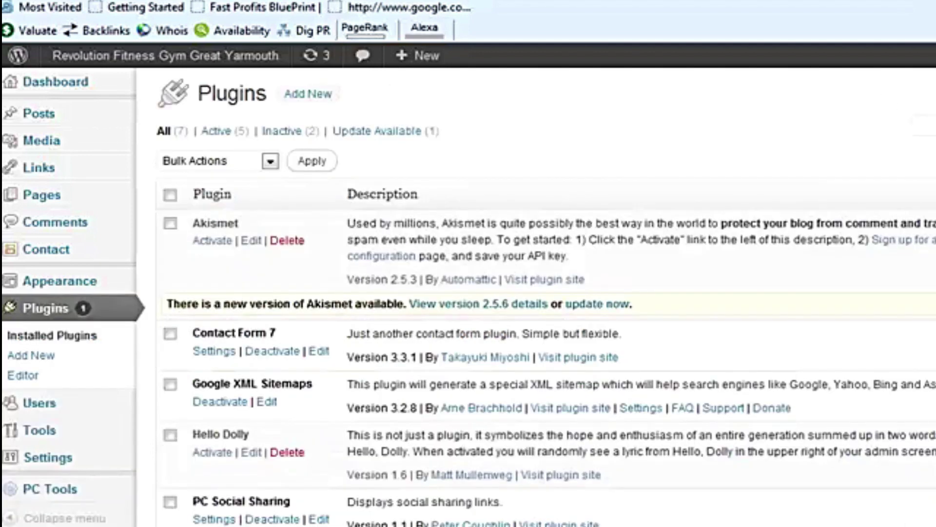
scroll(468, 292, down, 3)
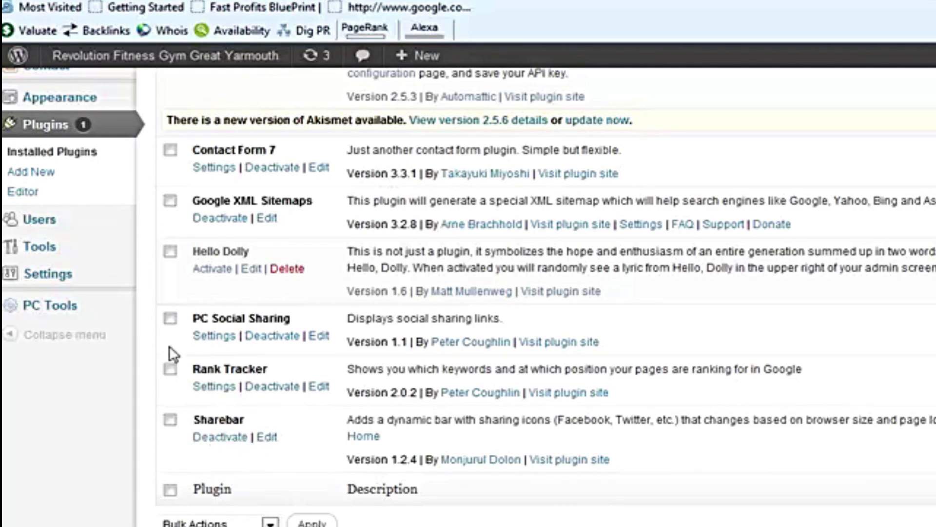
mouse_move(109, 276)
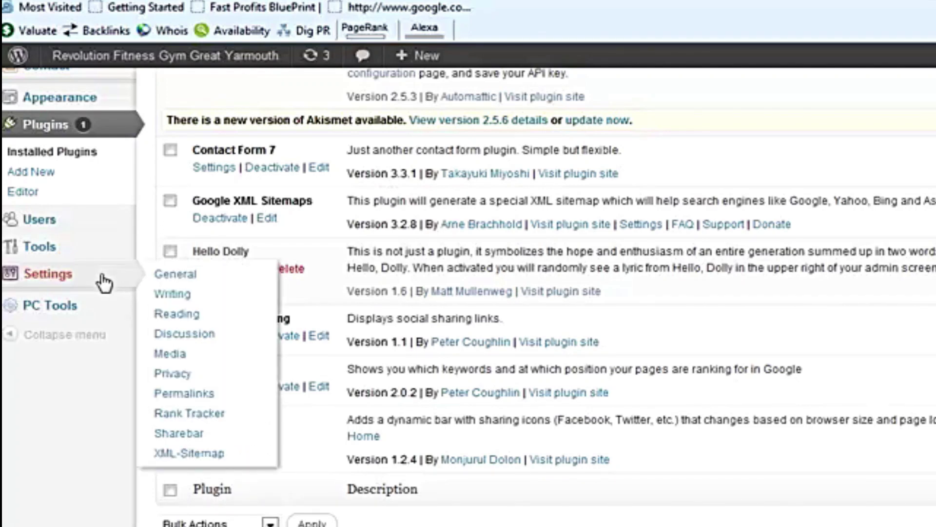
click(180, 433)
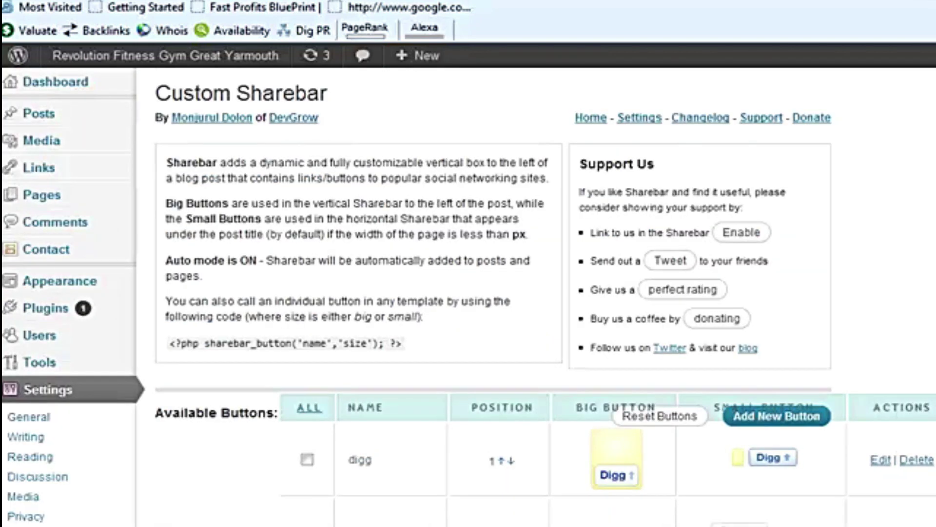
scroll(468, 296, down, 10)
scroll(468, 296, down, 4)
scroll(468, 296, up, 15)
click(166, 55)
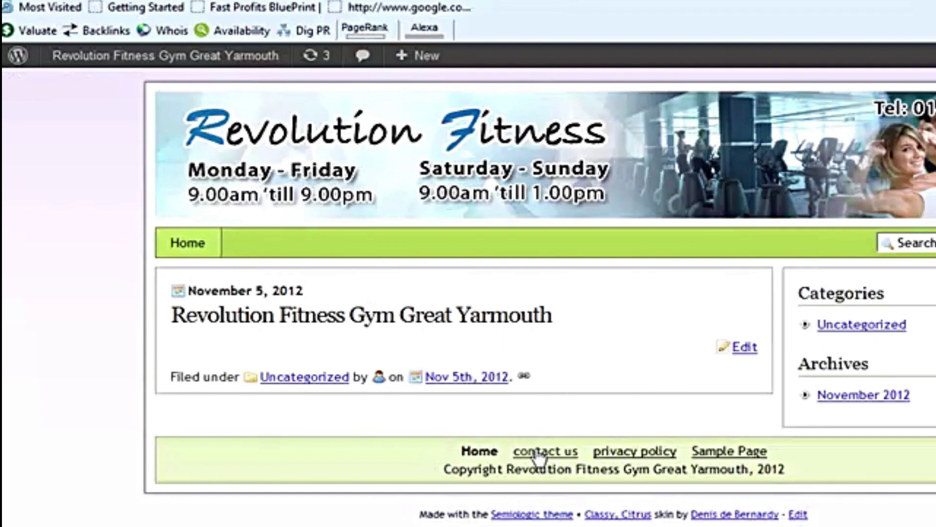
- Open the "contact us" page on the live site, and examine the available buttons in the Custom Sharebar settings
click(539, 453)
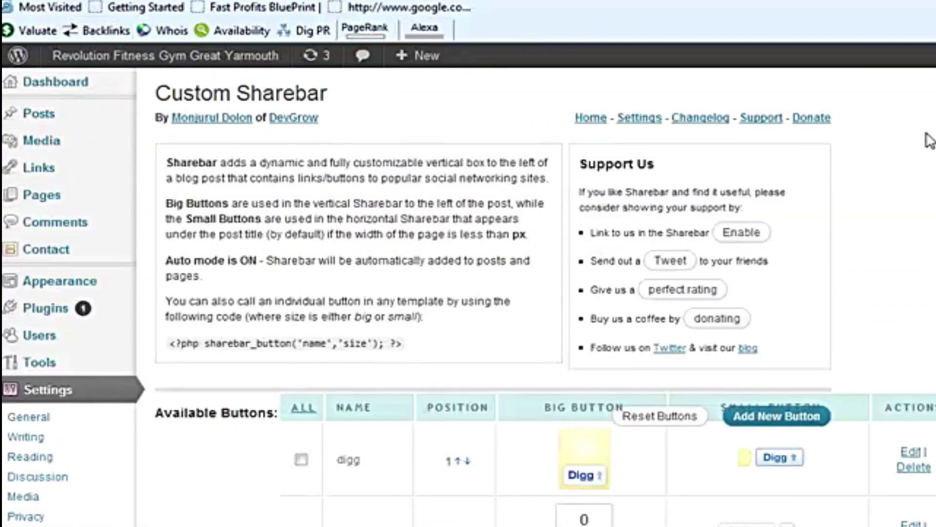
scroll(469, 293, down, 12)
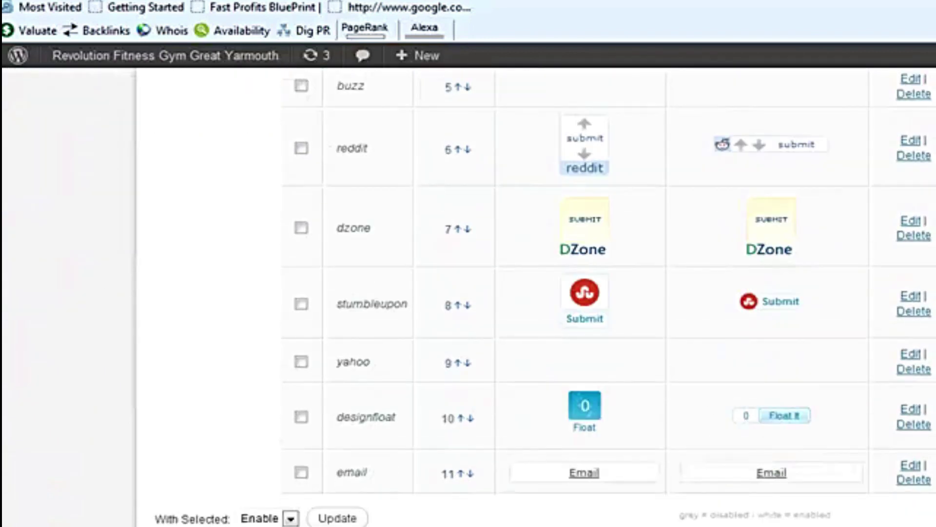
scroll(468, 293, up, 10)
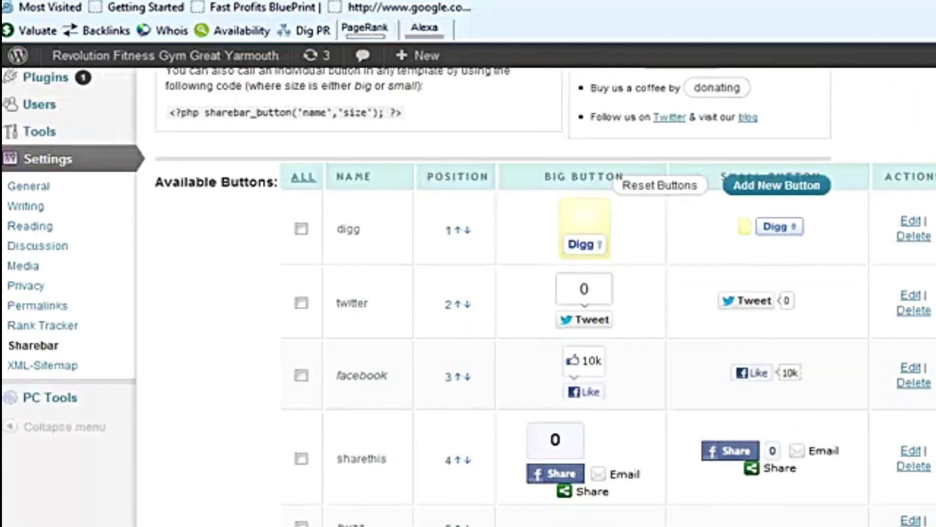
scroll(469, 292, up, 3)
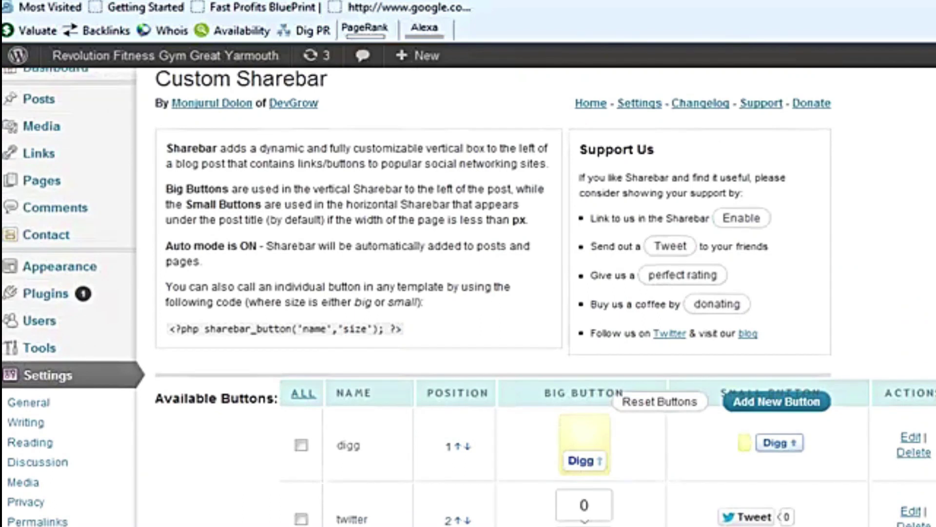
scroll(468, 293, up, 1)
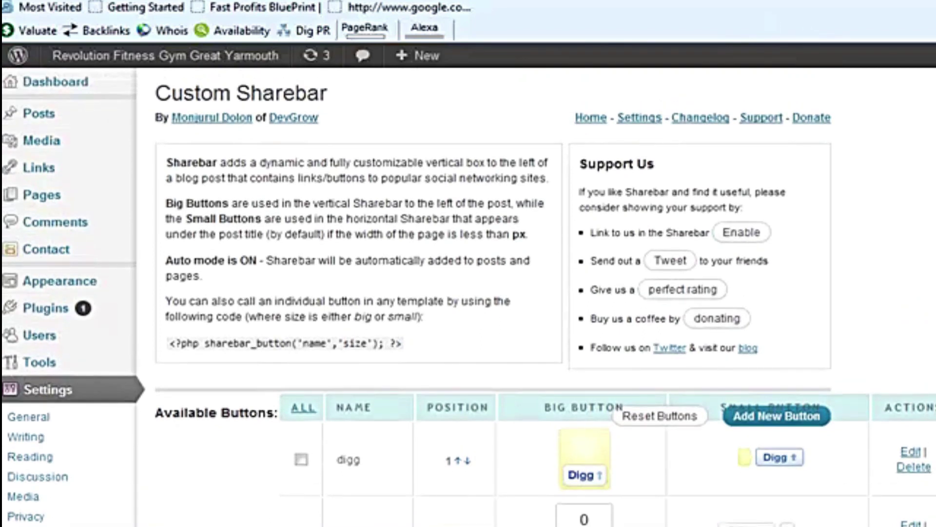
- Locate the PC Social Sharing plugin in the list of installed plugins
mouse_move(93, 338)
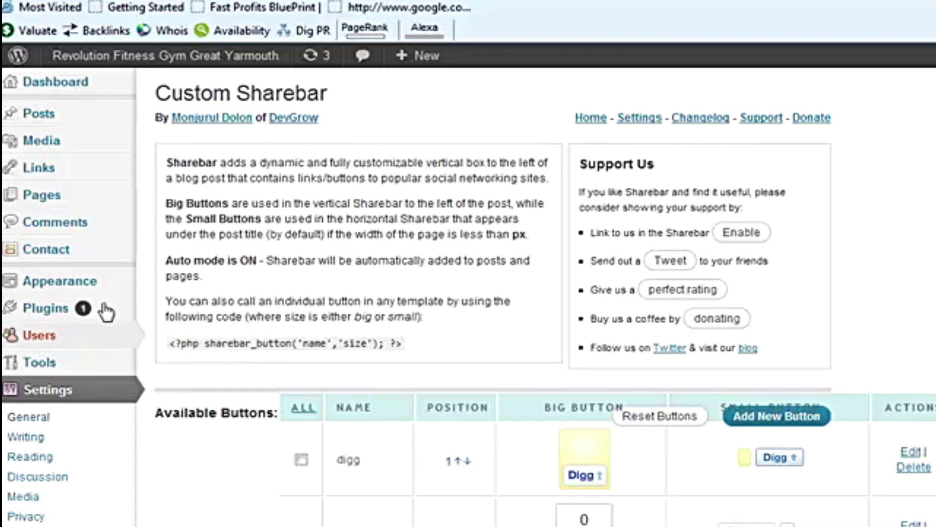
mouse_move(104, 312)
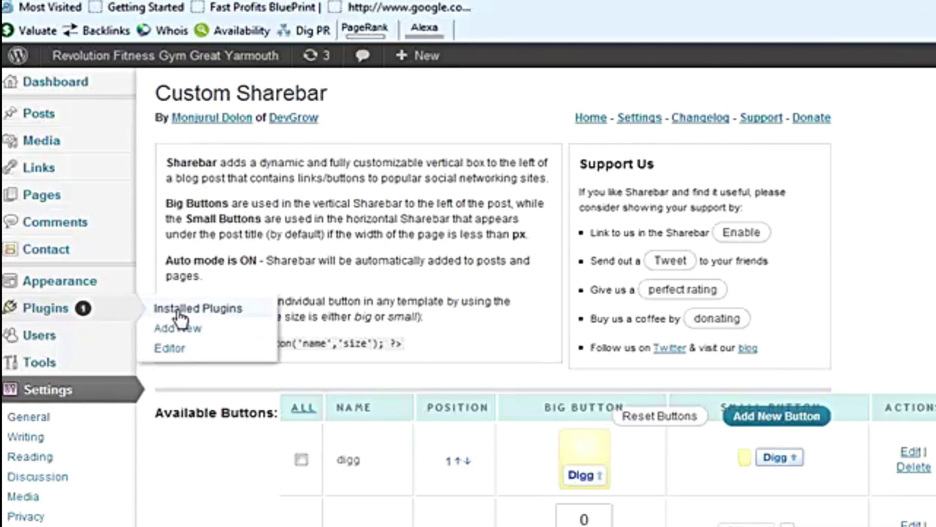
click(161, 308)
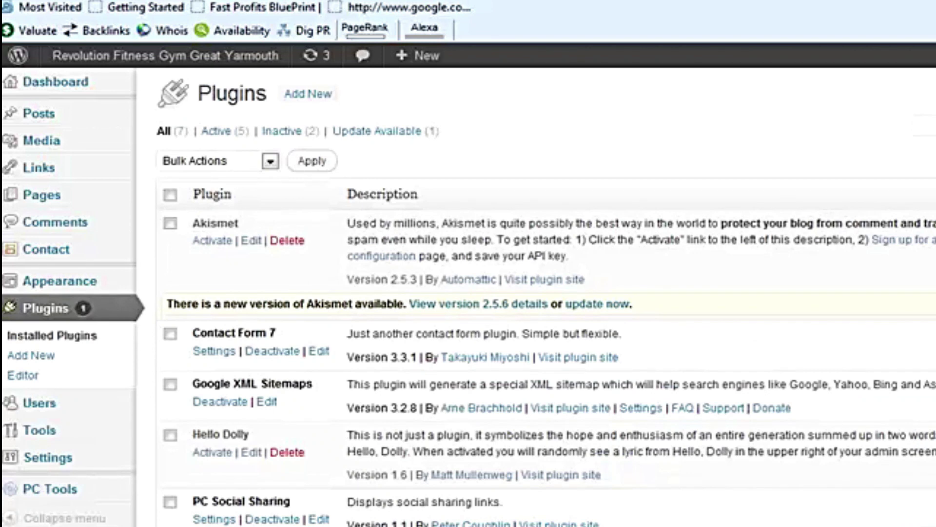
scroll(771, 349, down, 4)
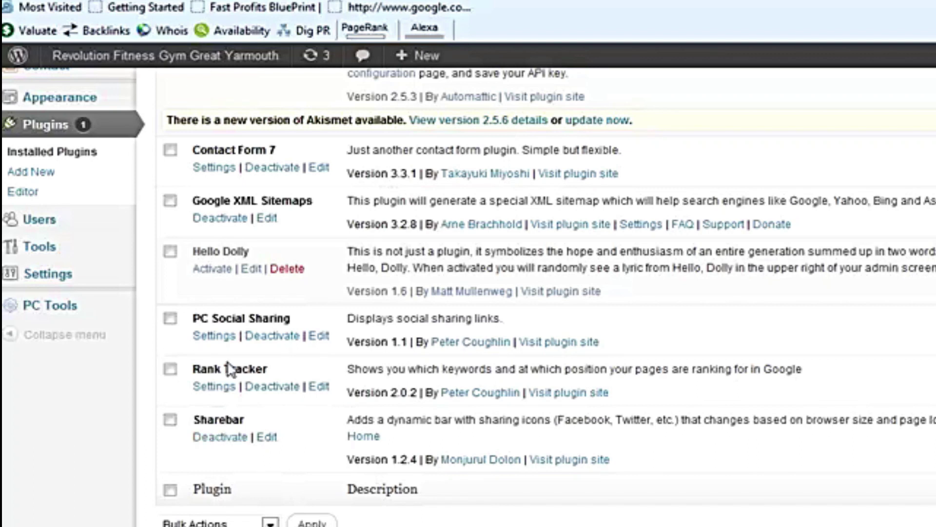
drag(292, 320, 194, 317)
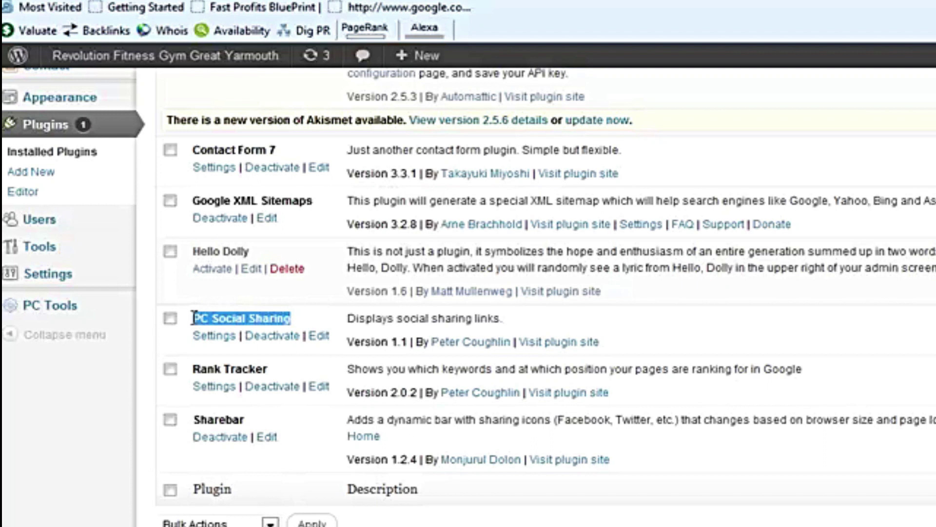
click(308, 322)
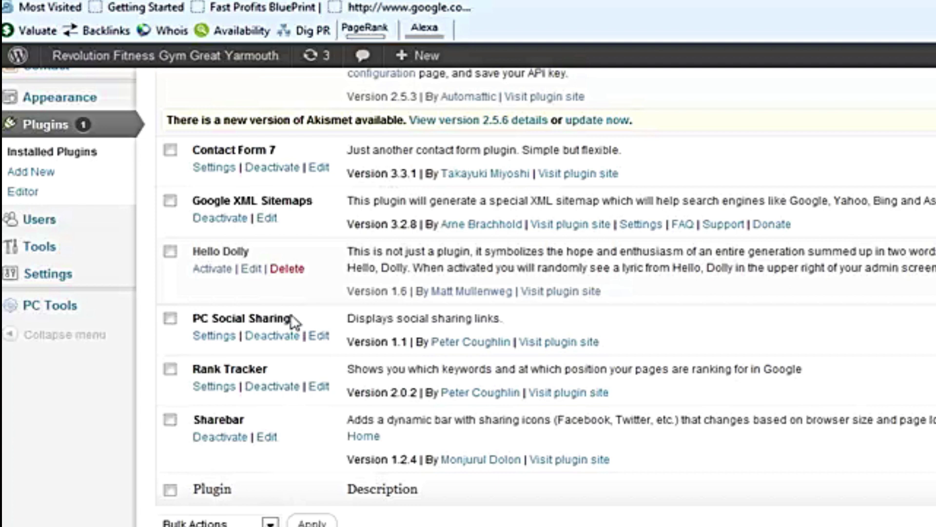
- Open the Rank Tracker plugin's settings, choose Instant as the email frequency, and check the destination email address
click(215, 387)
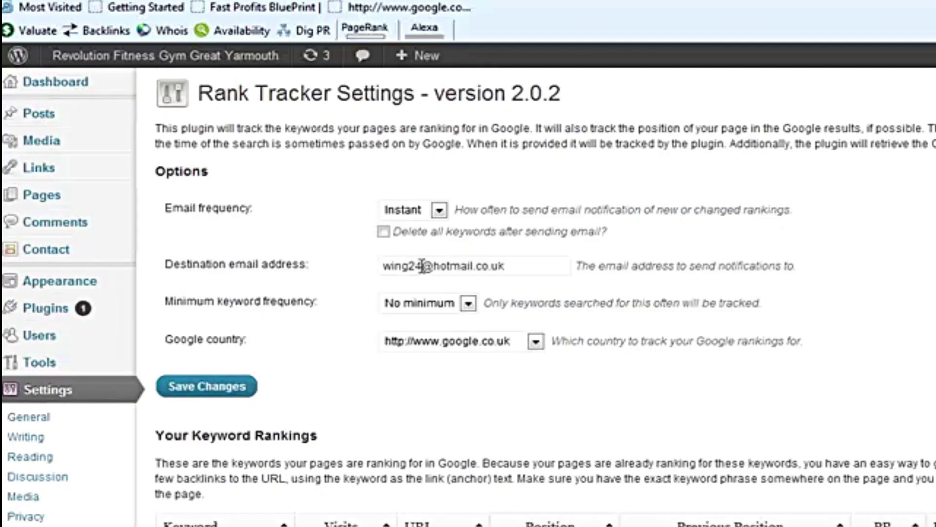
click(439, 211)
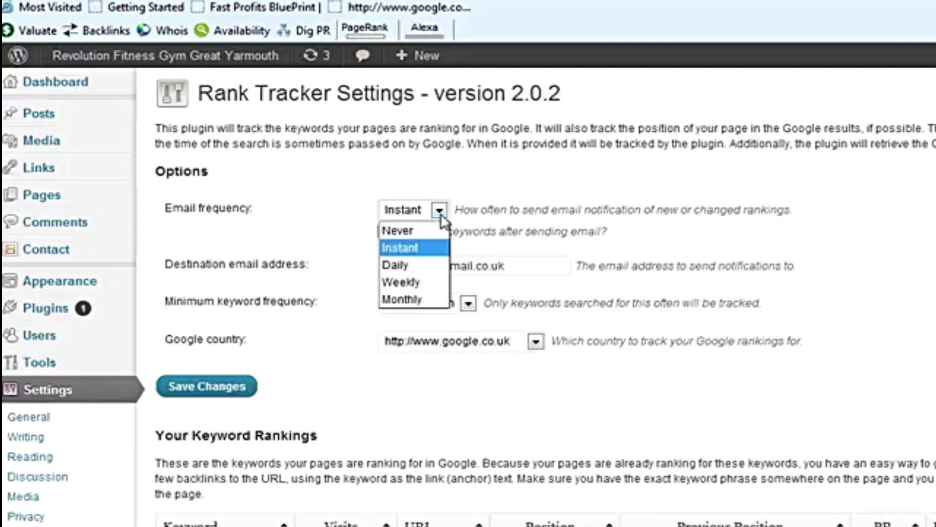
click(432, 252)
click(512, 266)
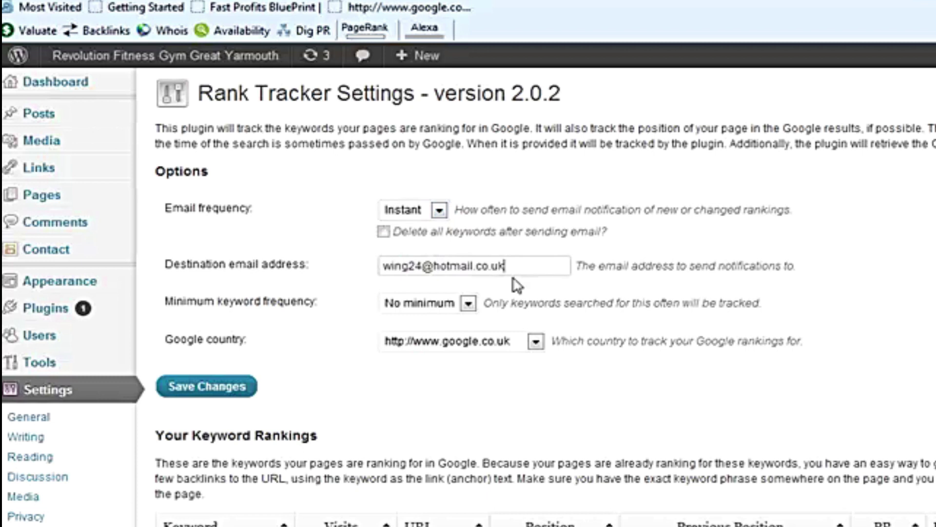
click(536, 345)
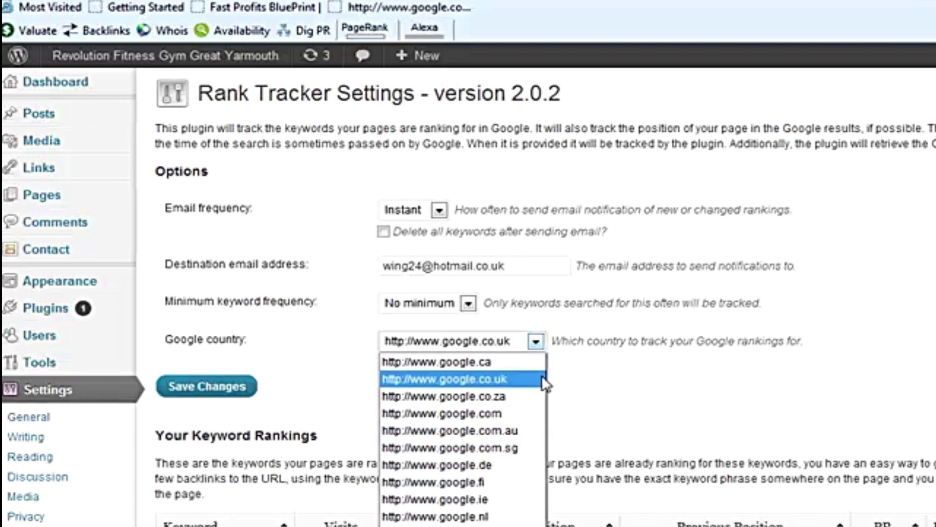
click(511, 379)
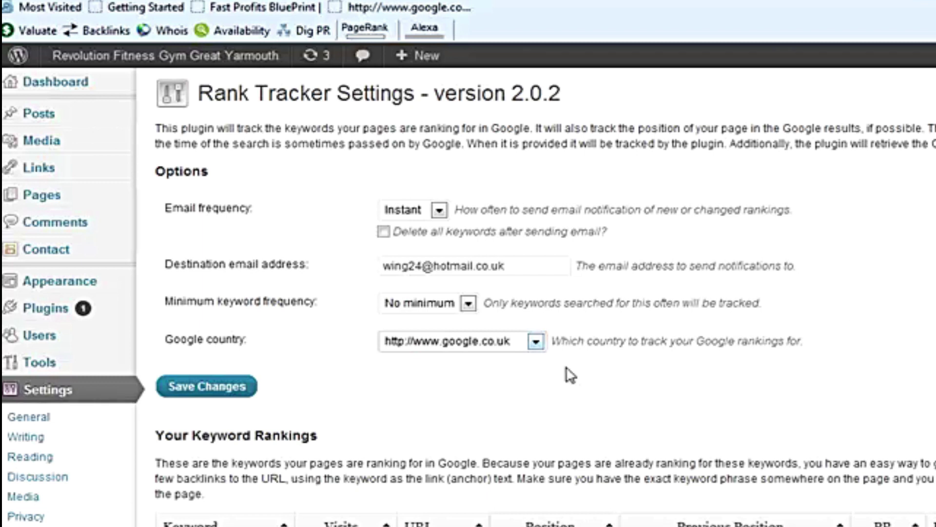
click(536, 341)
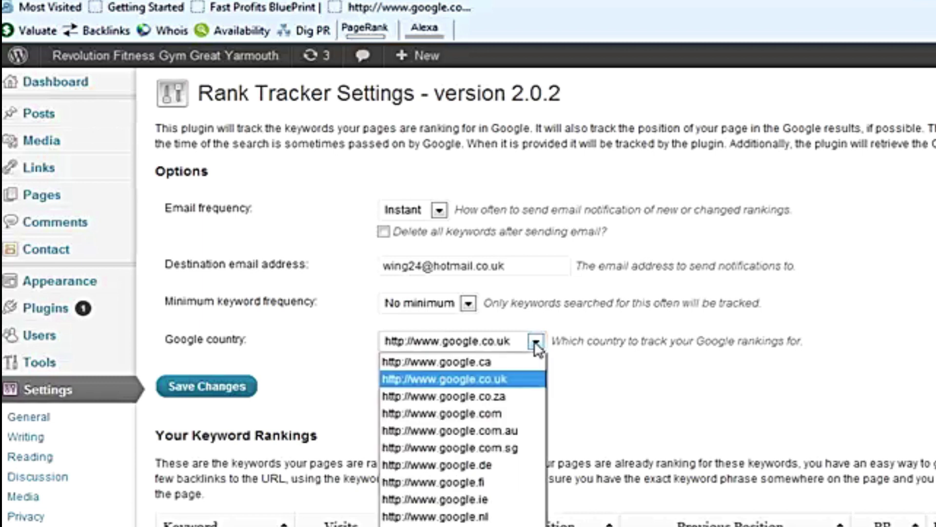
click(528, 385)
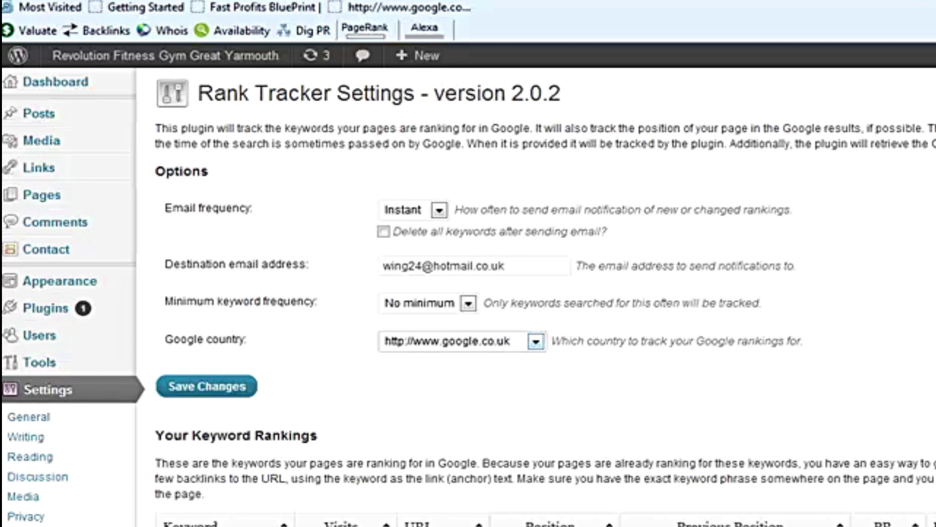
scroll(764, 271, down, 3)
click(201, 322)
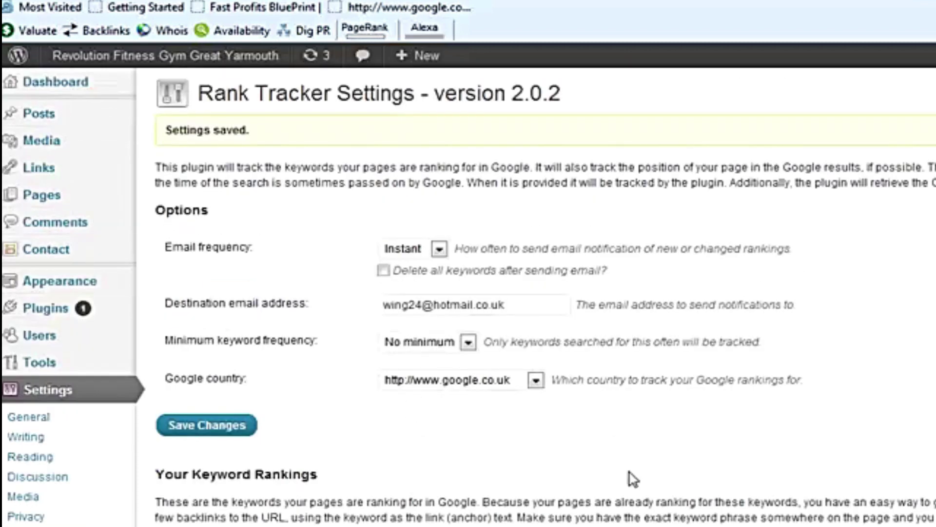
scroll(769, 383, down, 3)
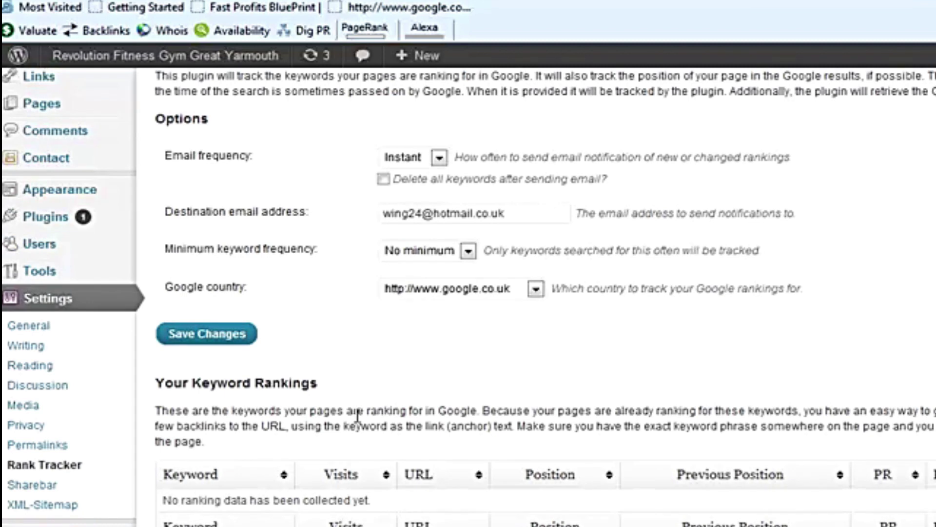
- Return to the installed plugins and look over the whole list
mouse_move(99, 225)
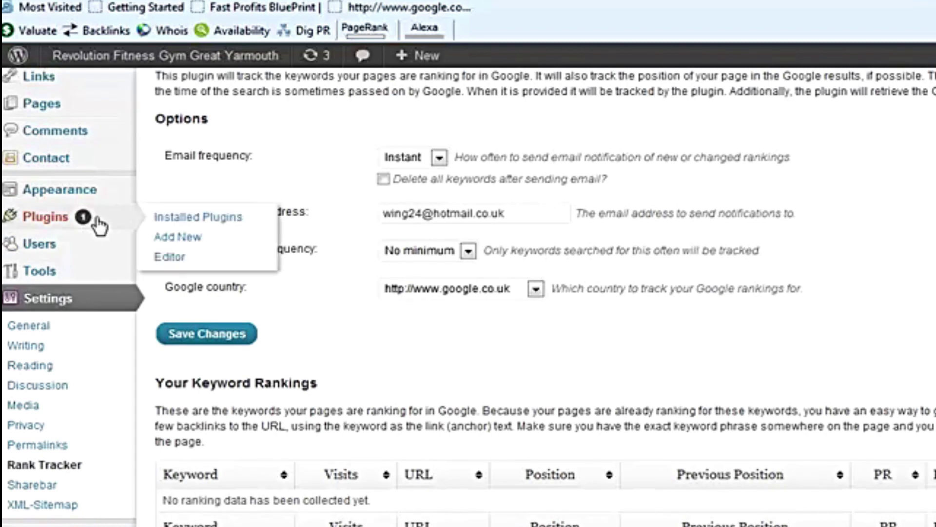
click(166, 221)
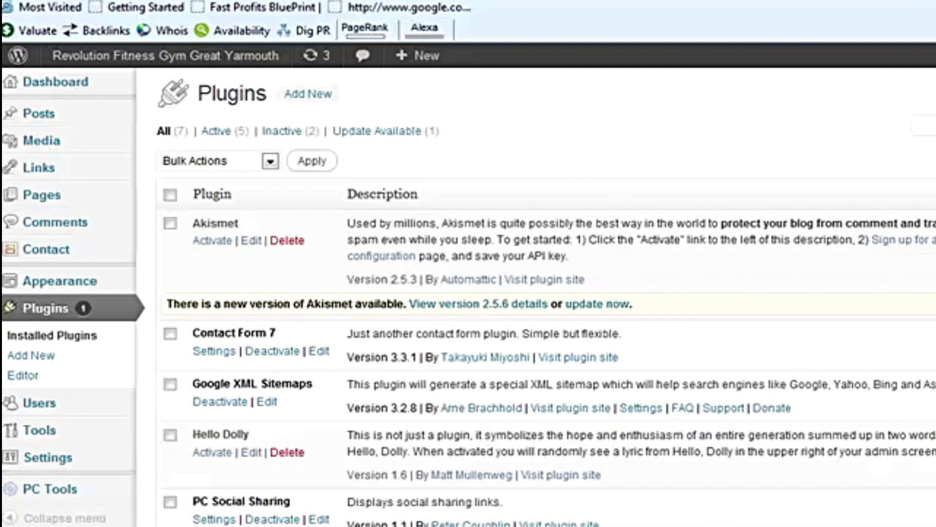
scroll(469, 292, down, 5)
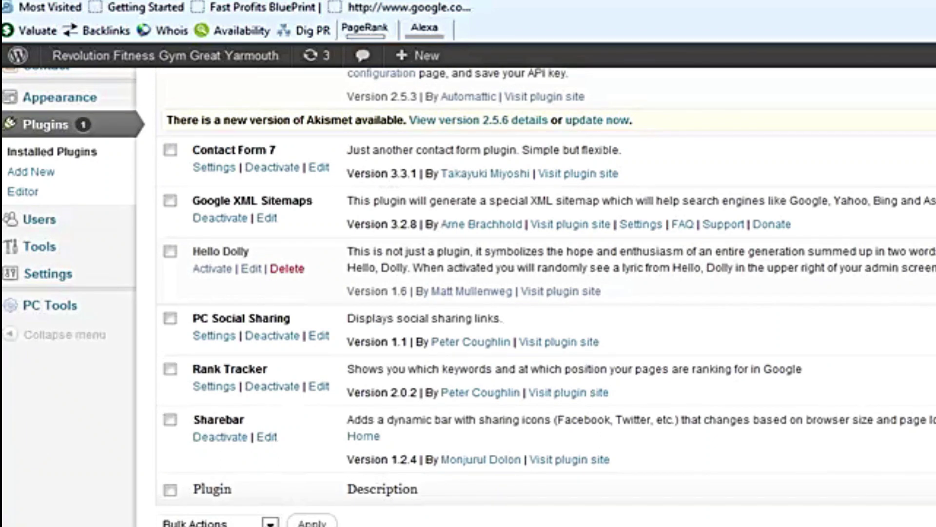
scroll(468, 292, up, 5)
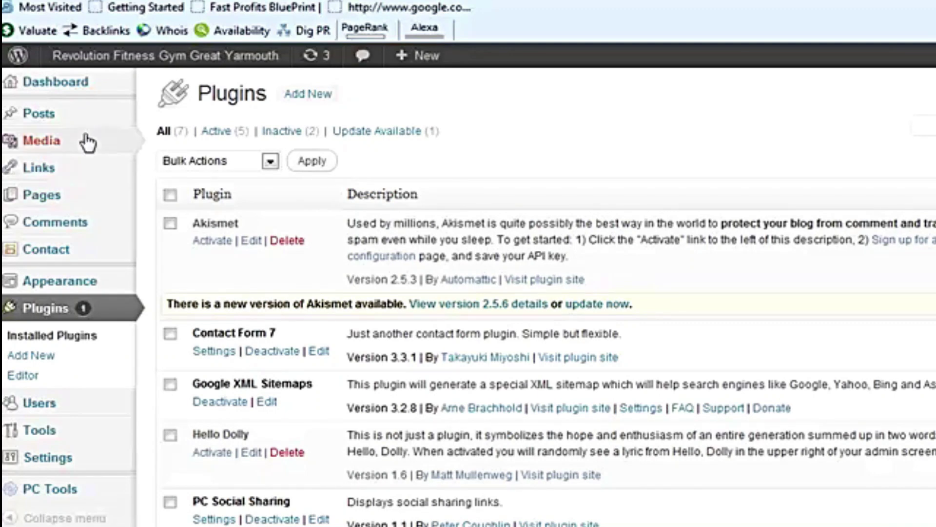
- List all the site's pages, and return the live site from its "contact us" page to the home page
mouse_move(97, 200)
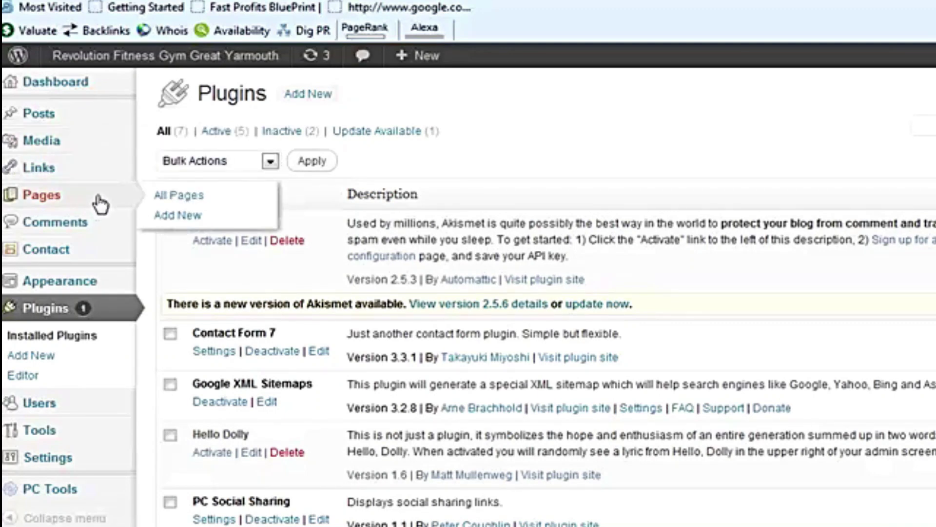
click(173, 196)
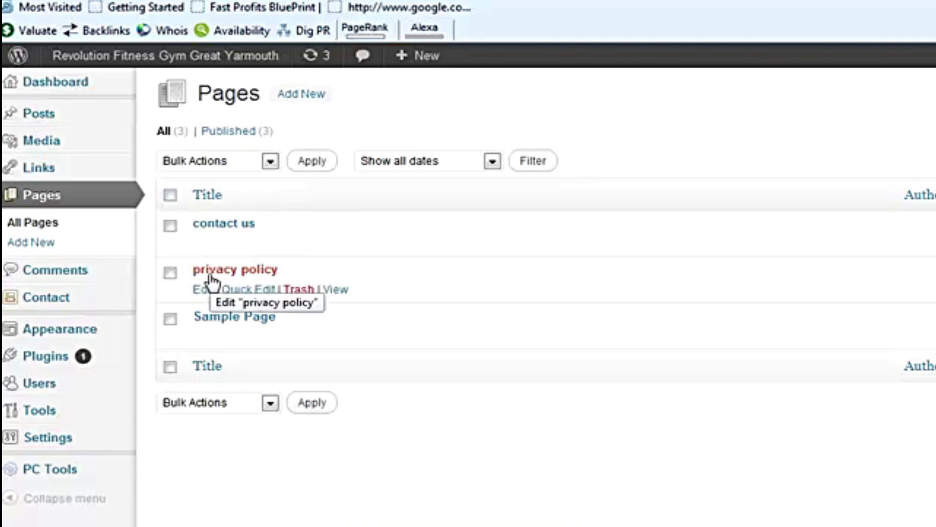
click(195, 224)
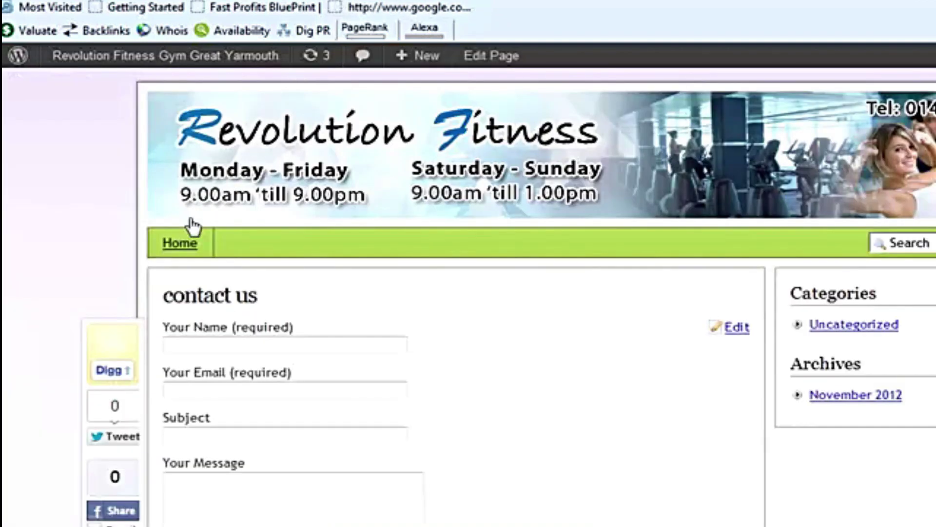
click(180, 243)
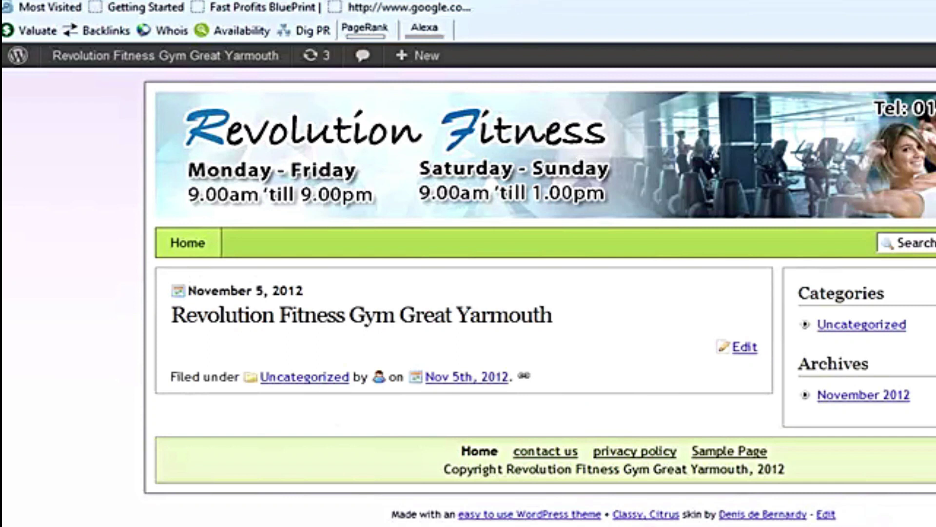
- Examine the site information, cookie and advertiser options of the online Privacy Policy Generator, and return to the WordPress pages list
key(ctrl+Tab)
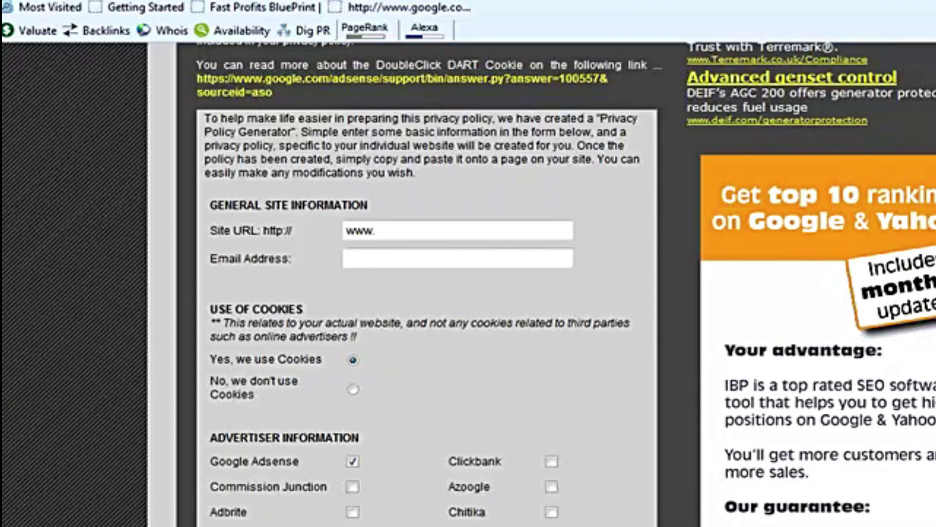
scroll(468, 283, down, 3)
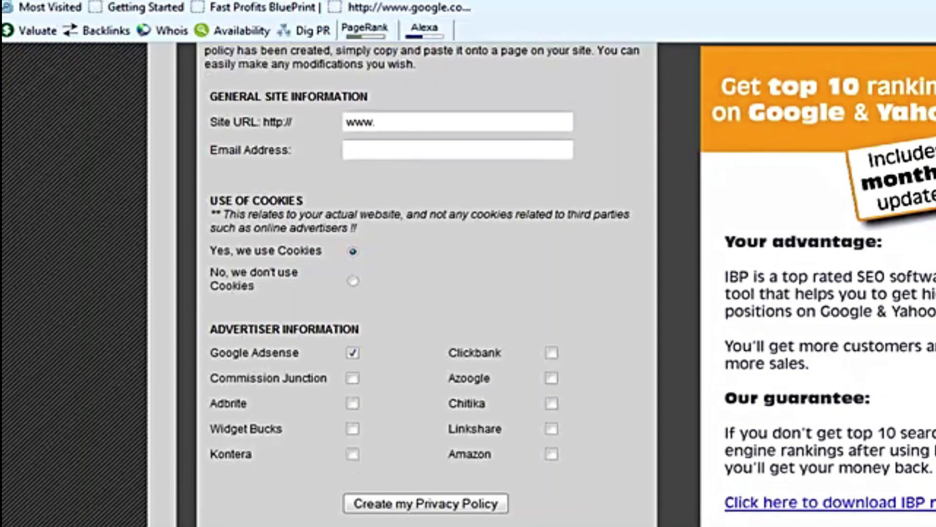
scroll(468, 282, up, 2)
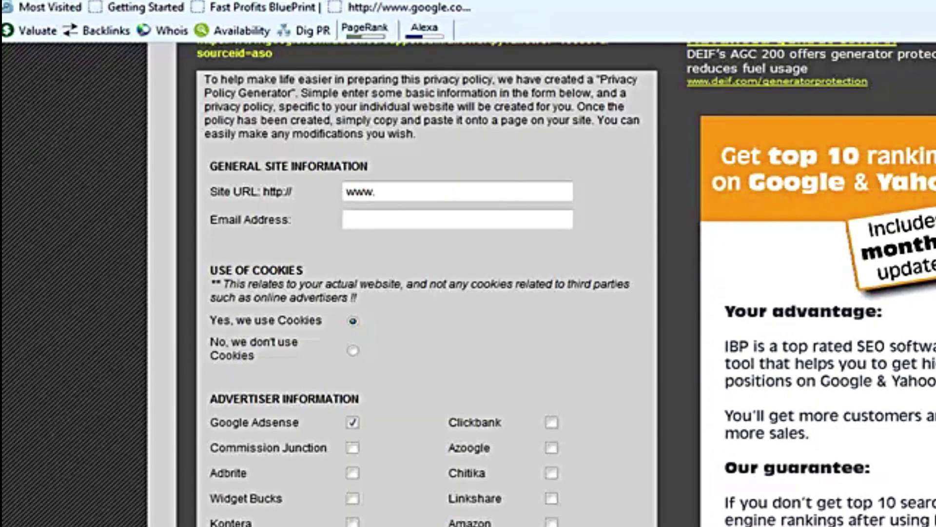
key(ctrl+Tab)
key(ctrl+Tab)
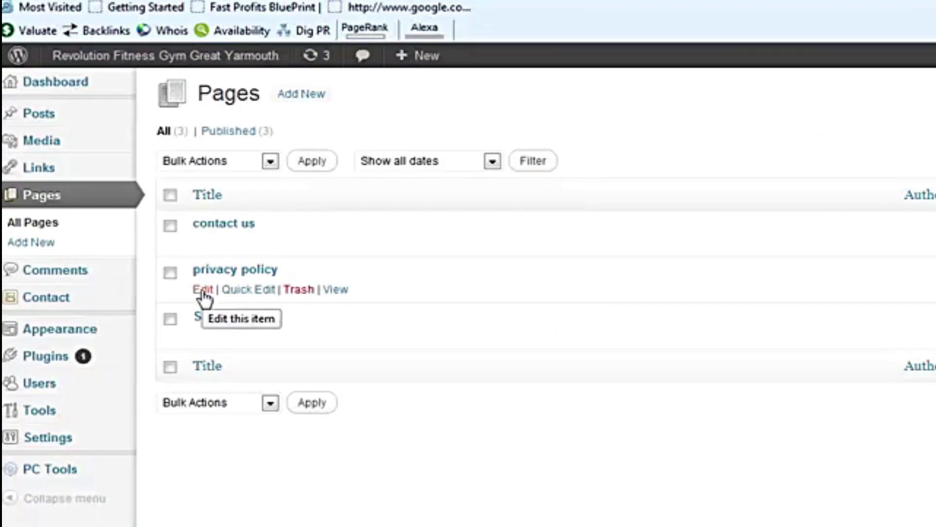
- Open the "privacy policy" page for editing, switch its content to the Visual view, and read through the policy text
click(203, 291)
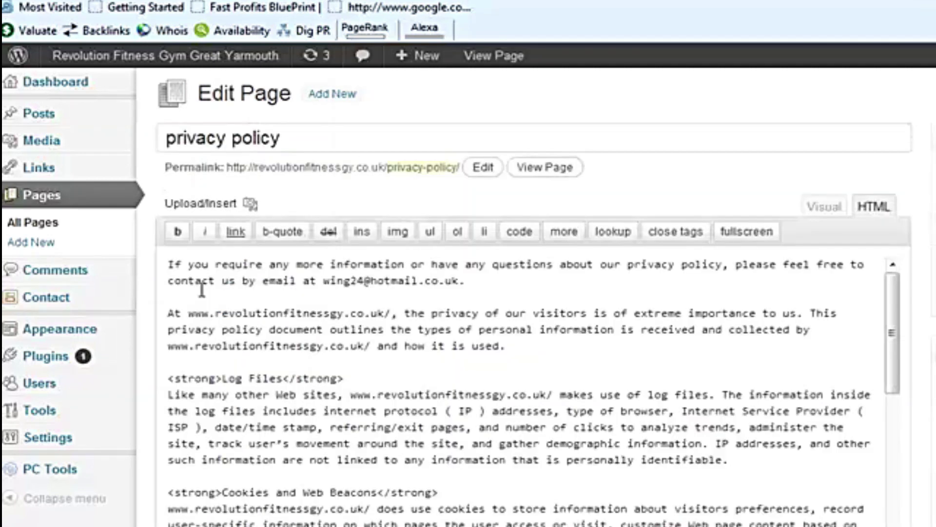
click(826, 208)
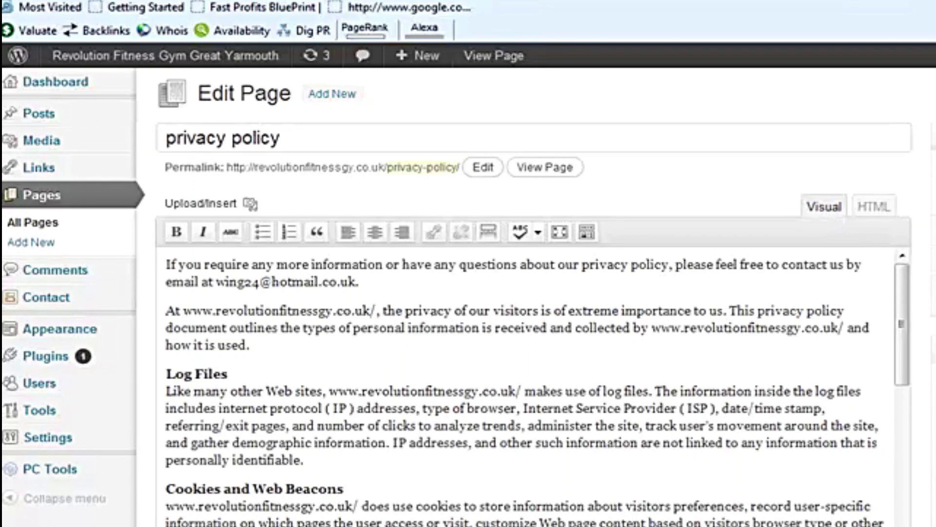
scroll(468, 293, down, 3)
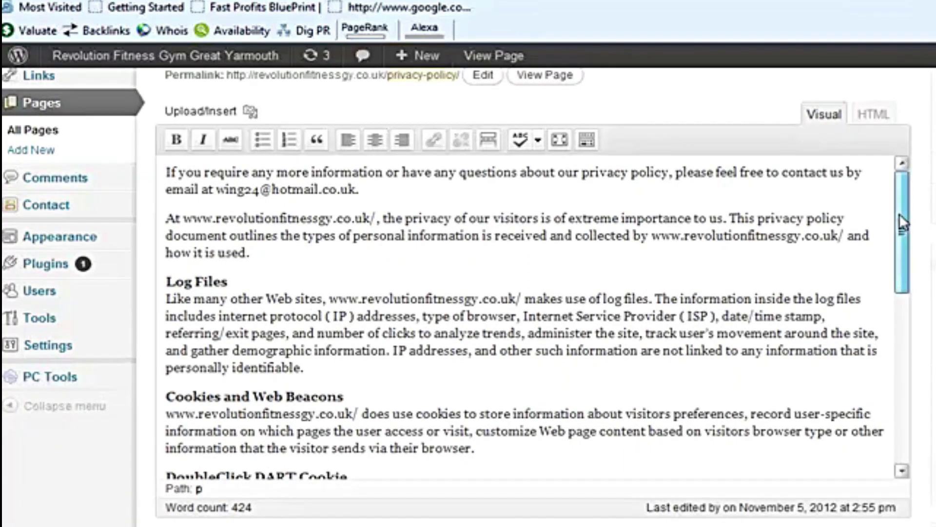
- Open the privacy policy page on the live Revolution Fitness site and review its text through to the end
drag(899, 213, 895, 232)
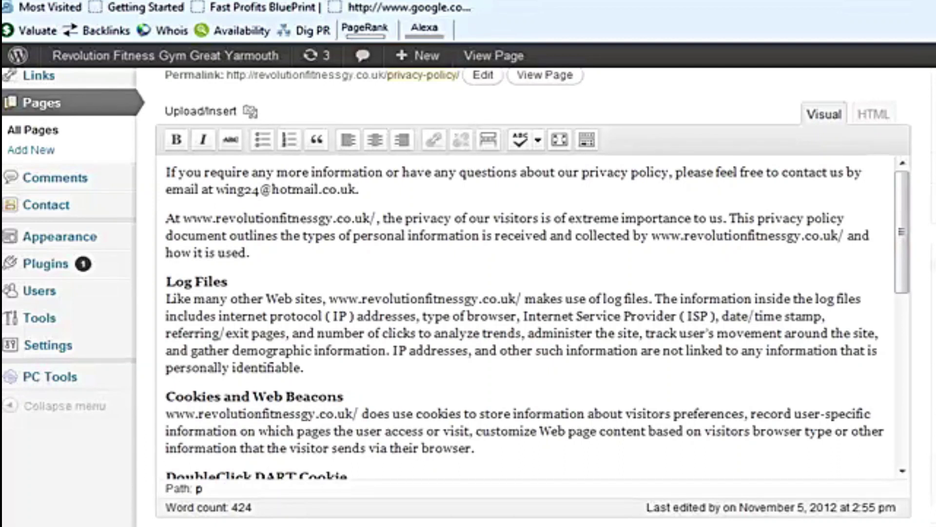
key(ctrl+Tab)
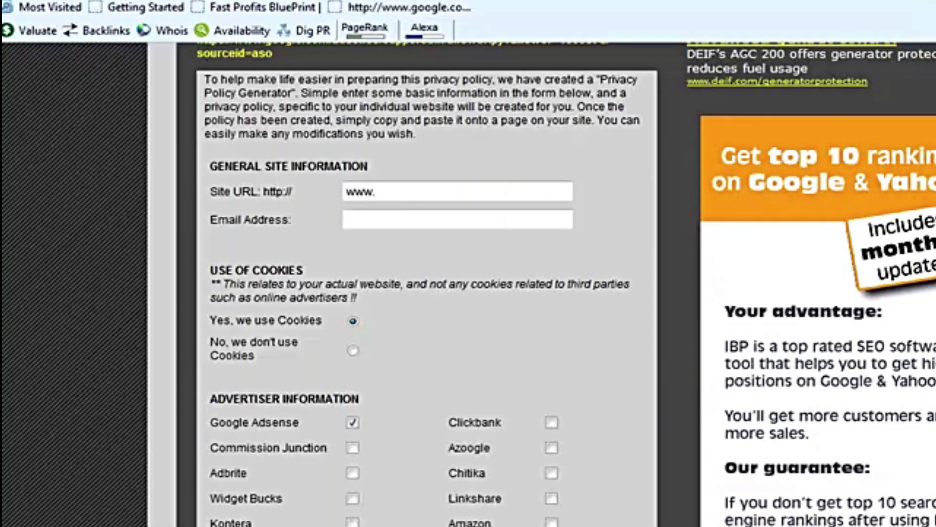
key(ctrl+shift+Tab)
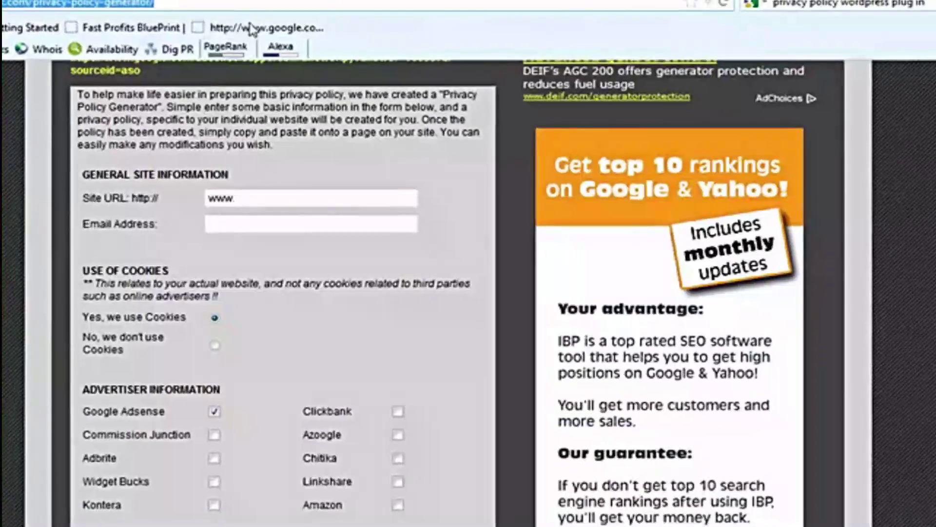
click(312, 1)
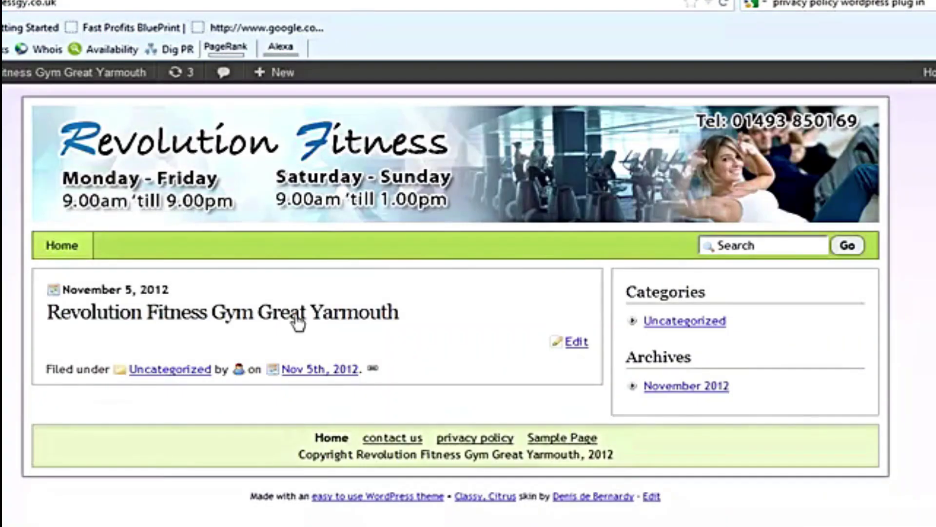
click(469, 441)
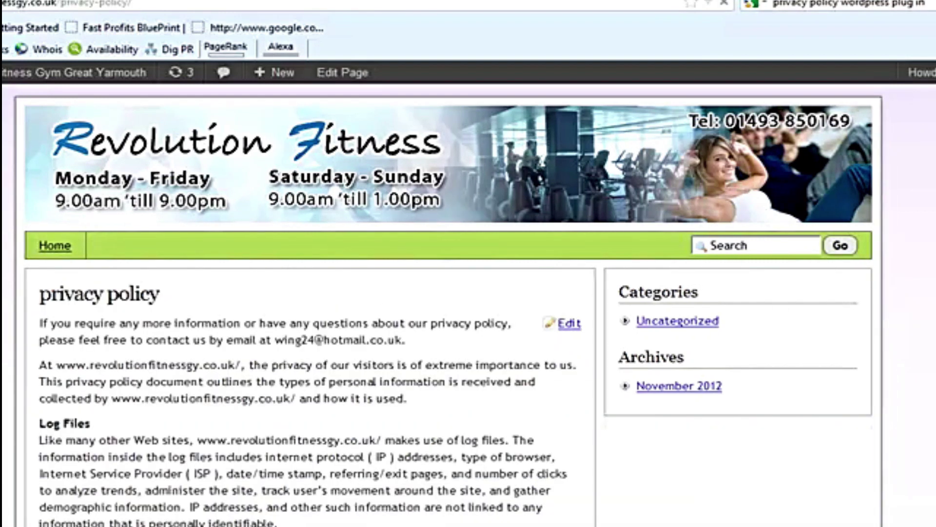
scroll(312, 302, down, 10)
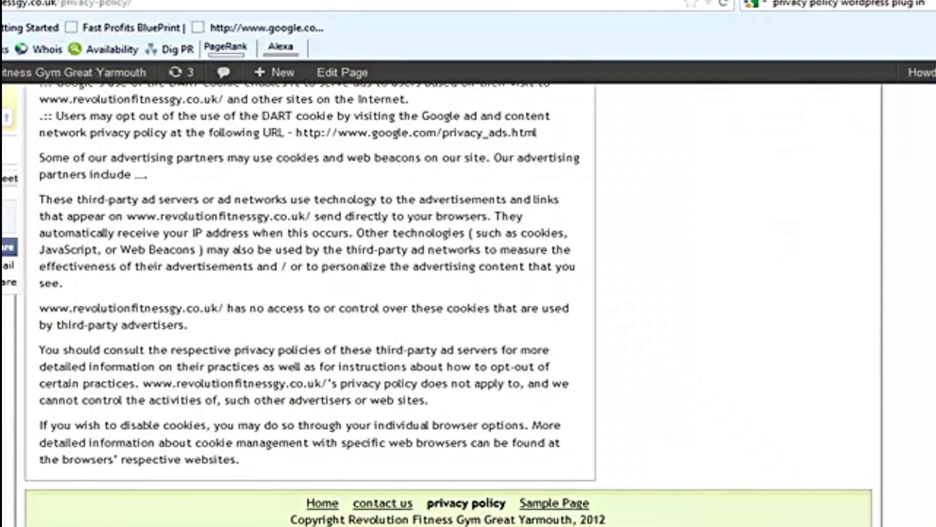
scroll(312, 302, up, 10)
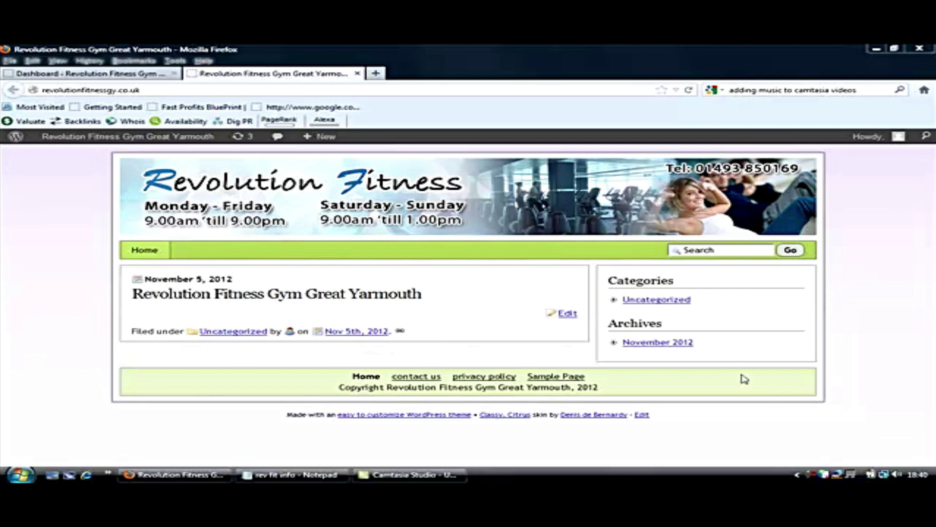
- Return to the site's WordPress dashboard and open the Widgets settings page
click(93, 76)
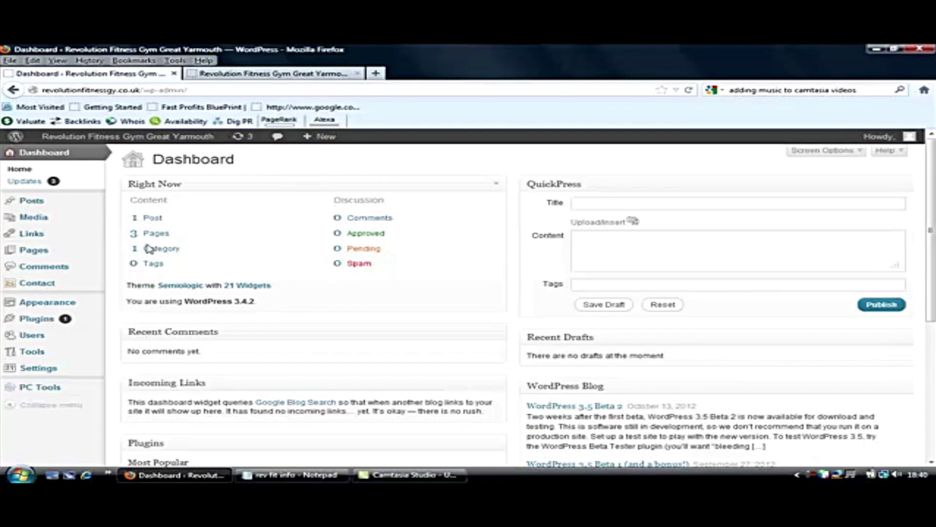
mouse_move(58, 327)
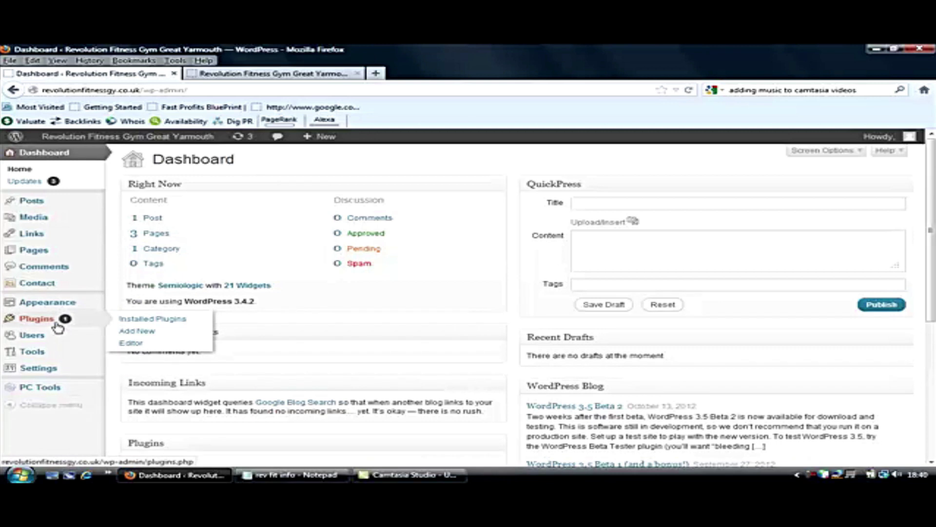
mouse_move(86, 309)
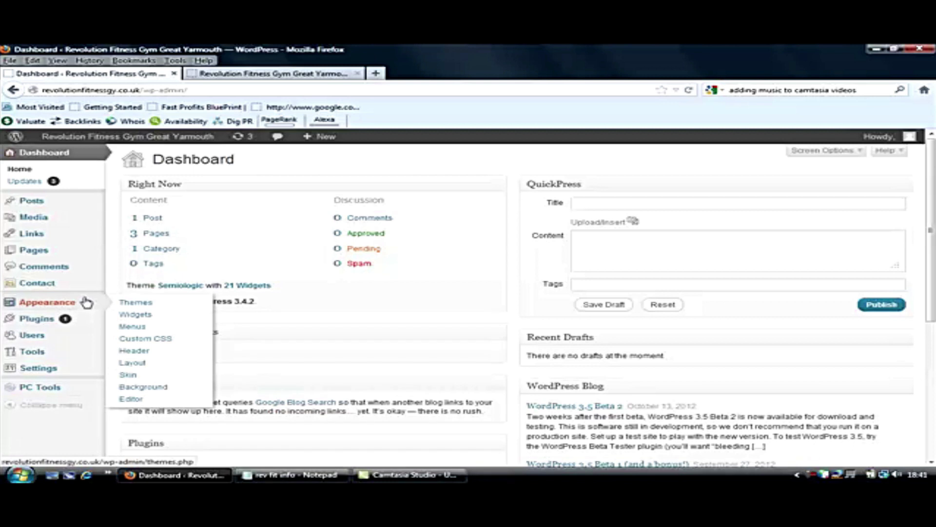
mouse_move(87, 257)
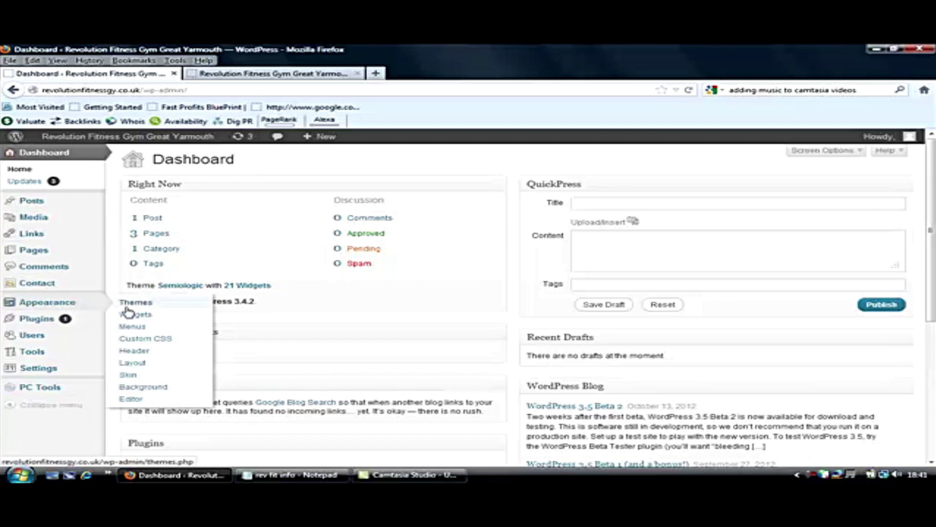
click(141, 317)
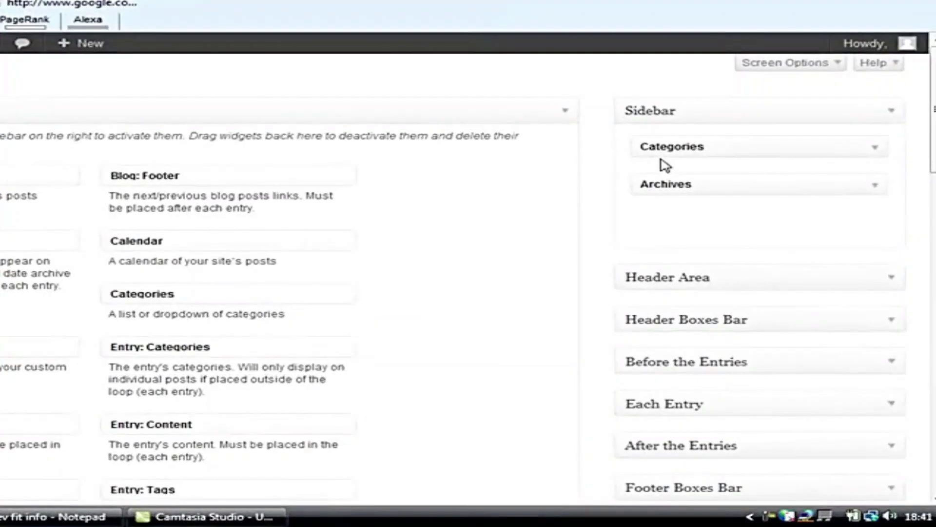
- Delete the Categories and Archives widgets from the Sidebar area
click(874, 149)
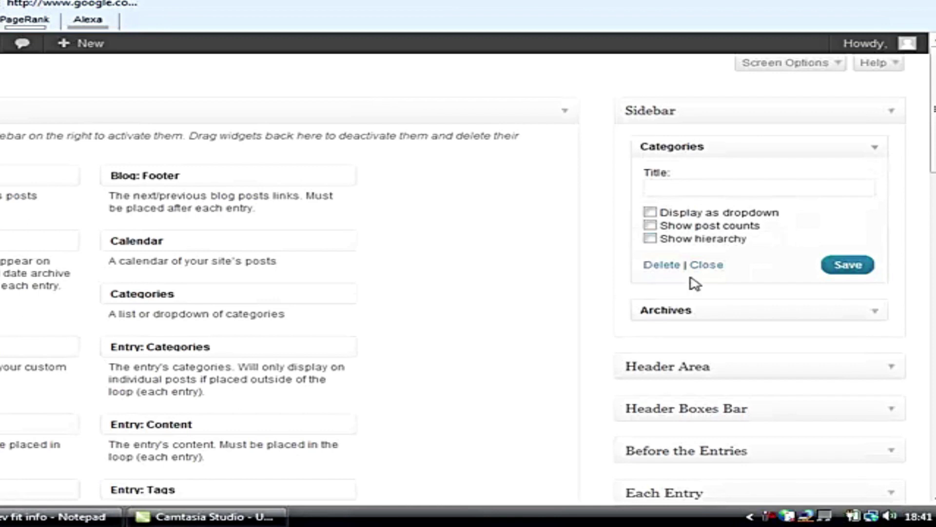
click(664, 267)
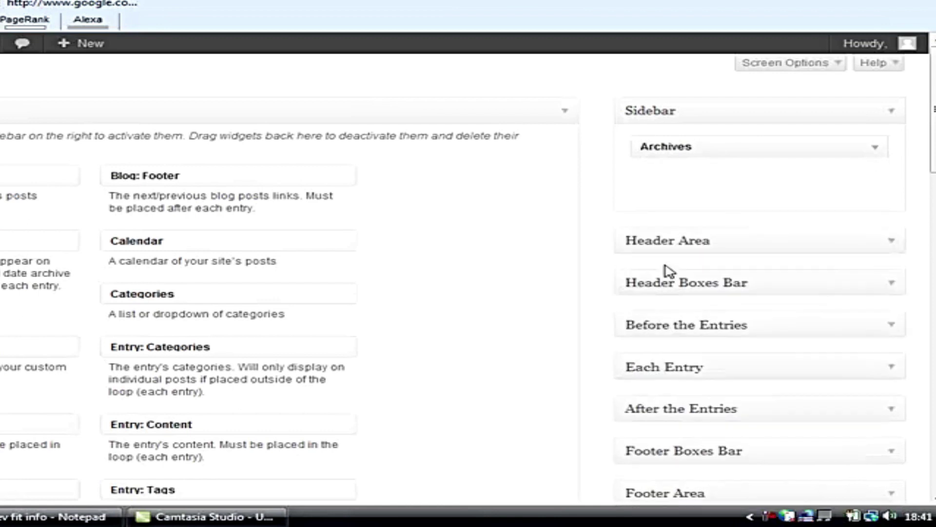
click(875, 149)
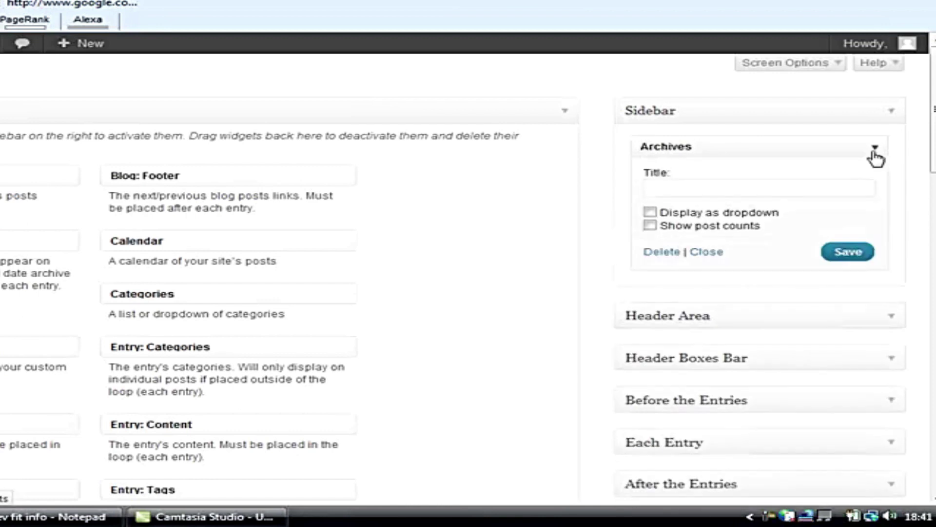
click(664, 253)
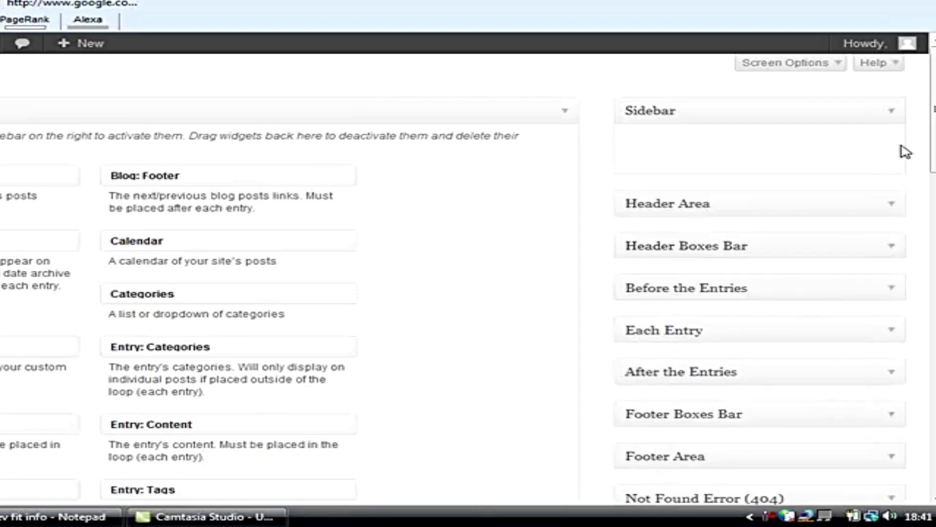
- Turn off the search form in the Header Area's Nav Menu widget, save the widget and close it
scroll(927, 127, down, 1)
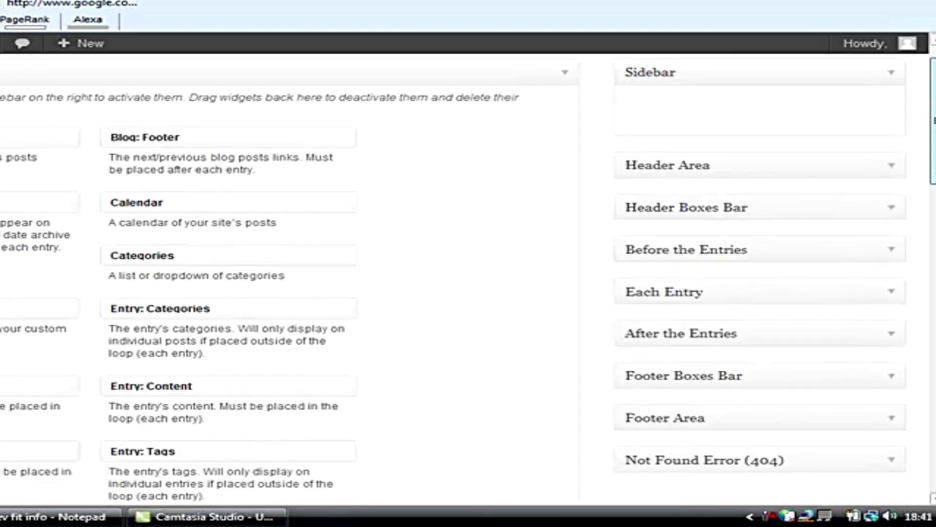
click(893, 75)
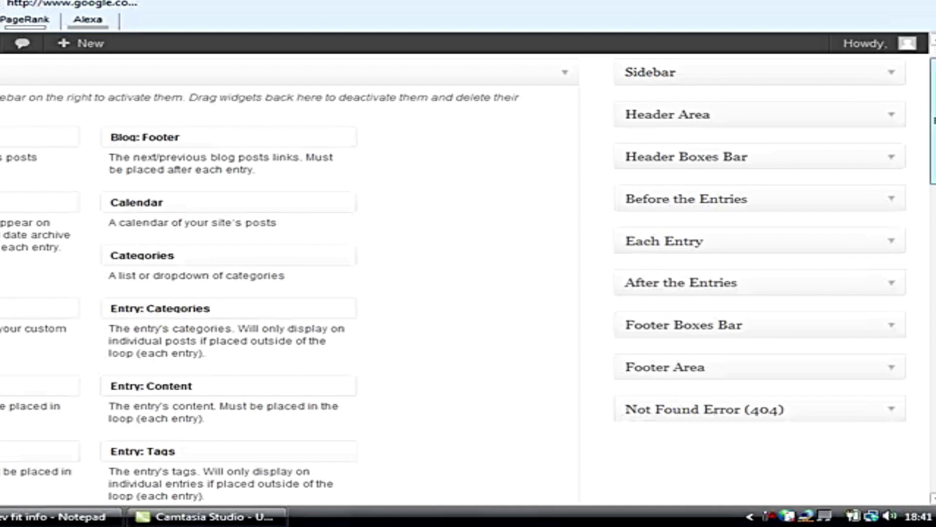
scroll(909, 140, up, 1)
click(885, 157)
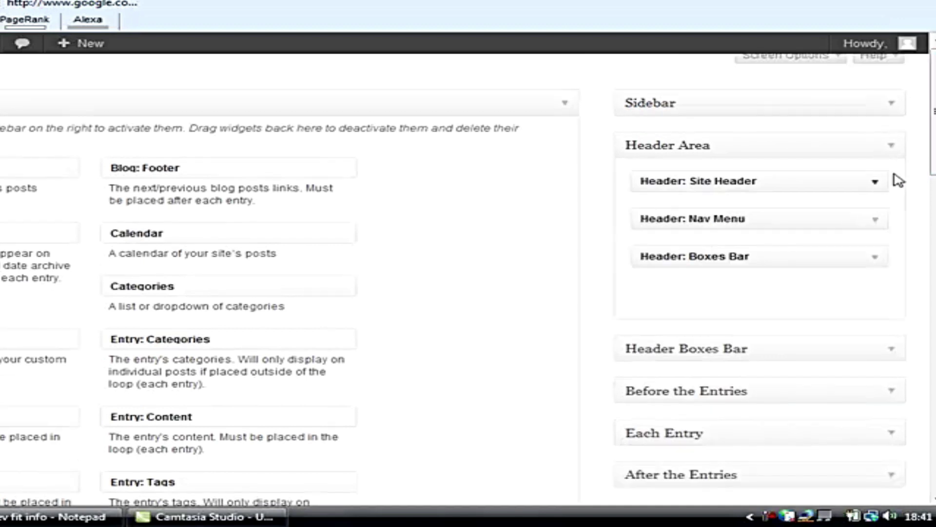
scroll(929, 161, down, 2)
click(876, 161)
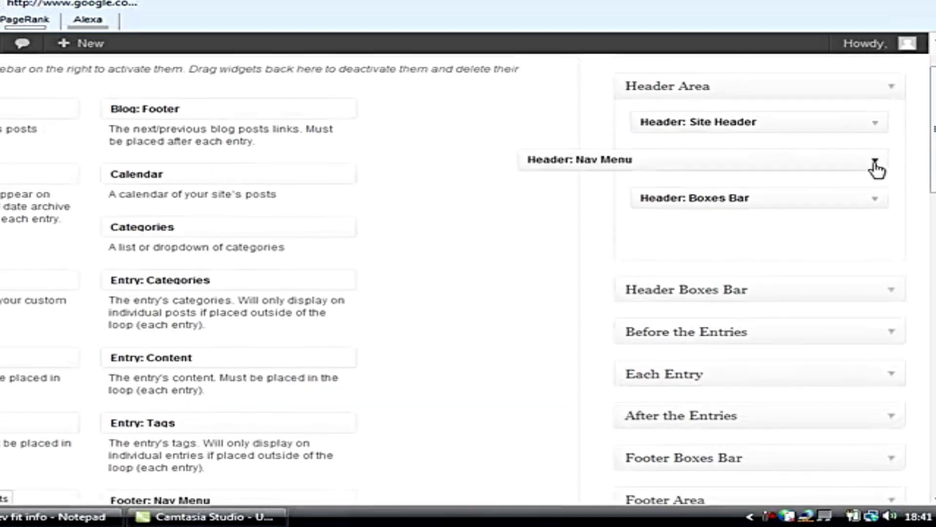
scroll(876, 167, down, 2)
scroll(691, 171, down, 1)
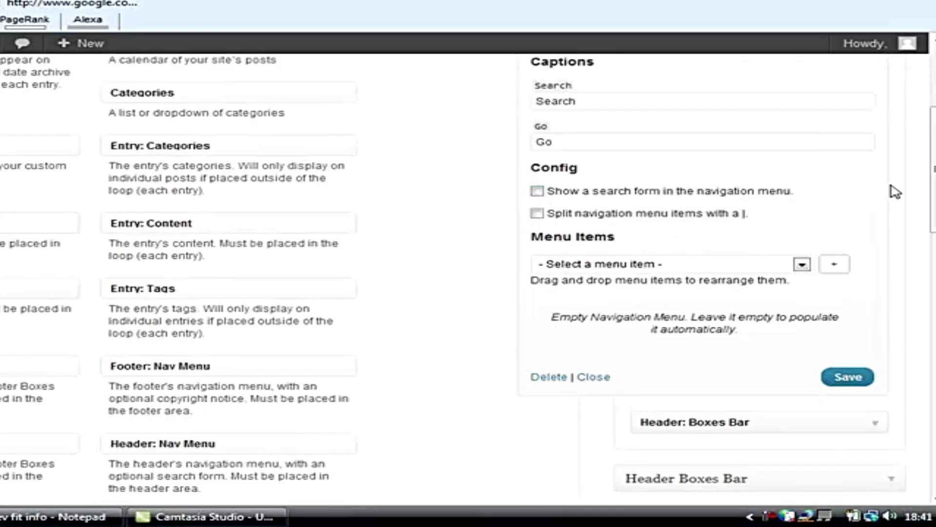
click(847, 379)
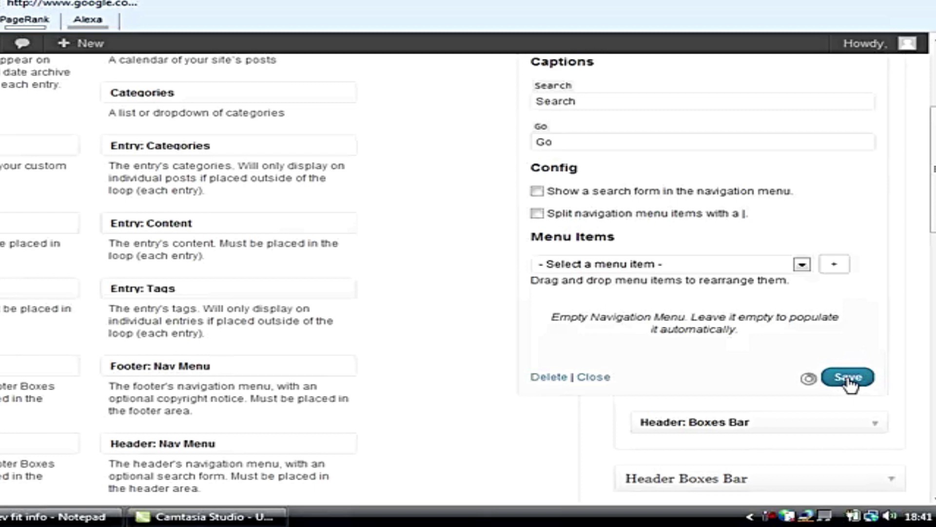
click(597, 380)
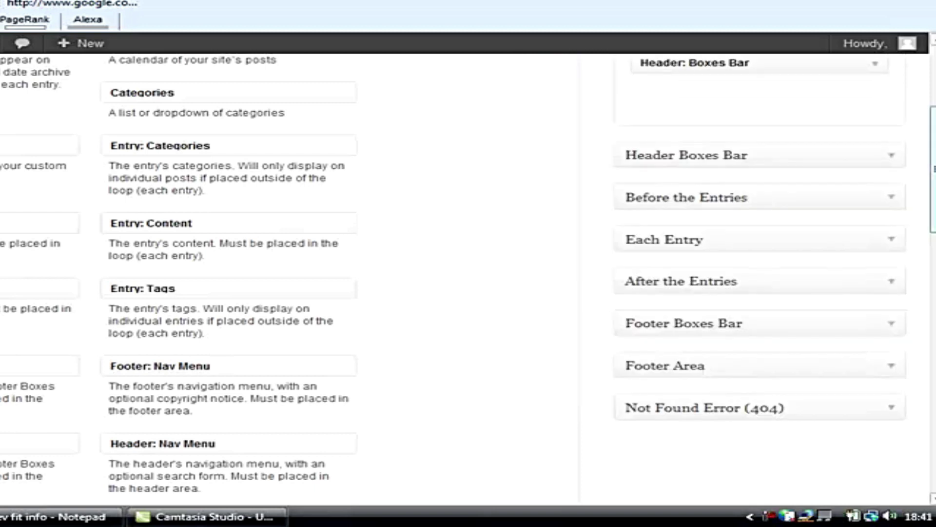
- Examine the Header: Boxes Bar widget's options and the contents of the Header Boxes Bar and Before the Entries areas
scroll(912, 161, up, 2)
click(878, 154)
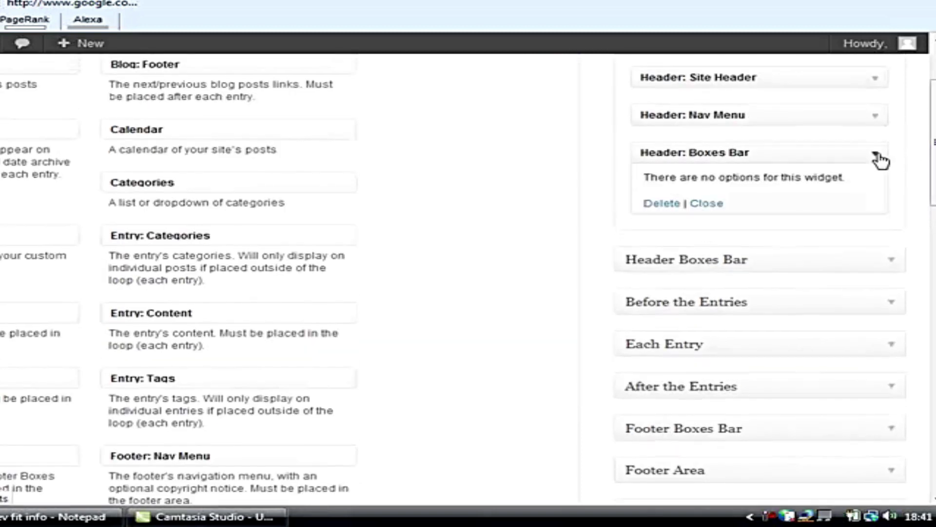
click(878, 155)
scroll(920, 152, down, 2)
scroll(926, 184, down, 1)
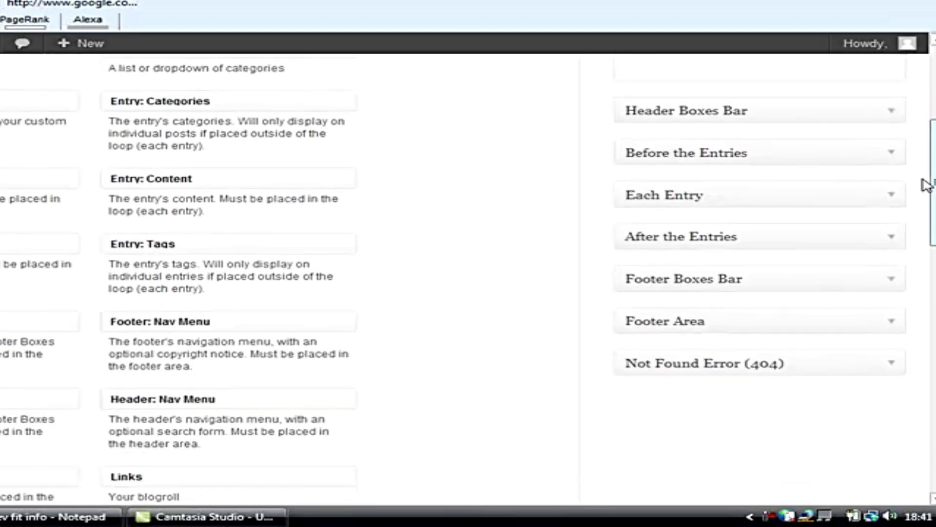
click(896, 111)
click(897, 113)
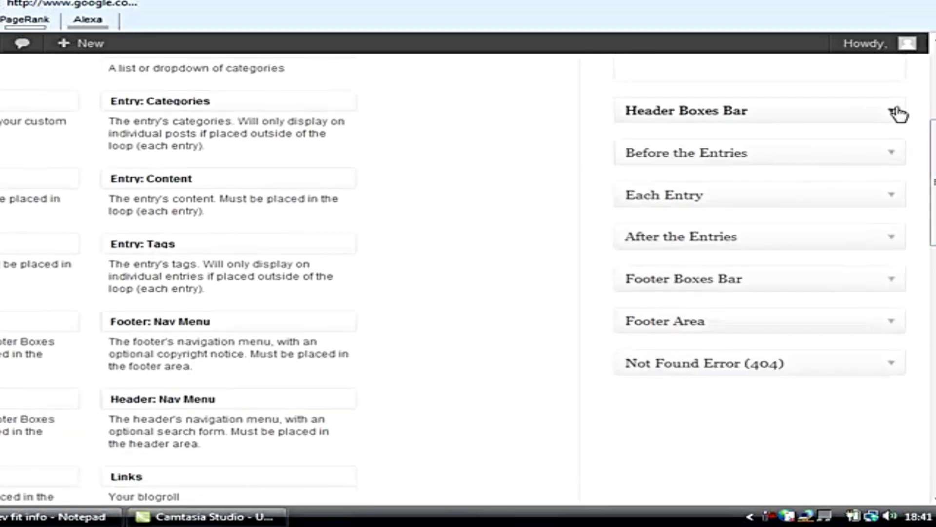
click(896, 152)
scroll(932, 205, down, 2)
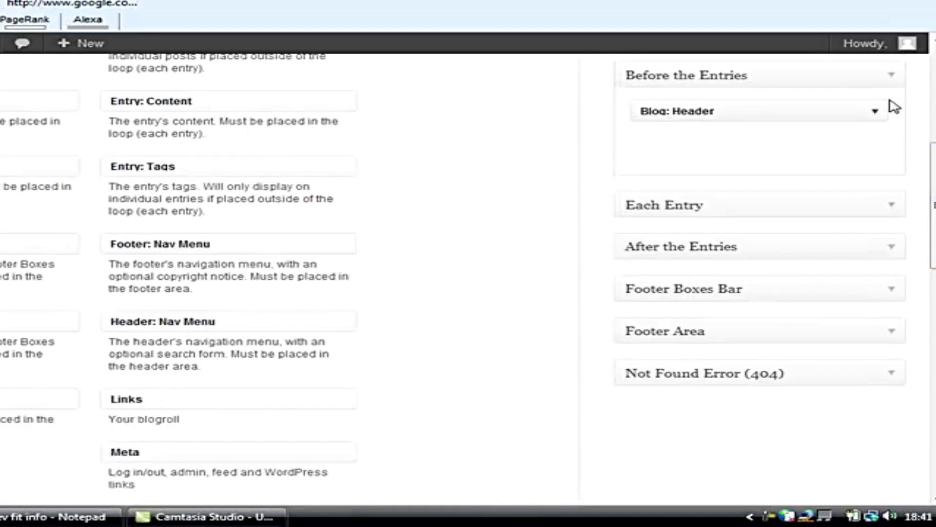
click(892, 76)
- Delete the Entry: Tags widget from the Each Entry area
click(892, 119)
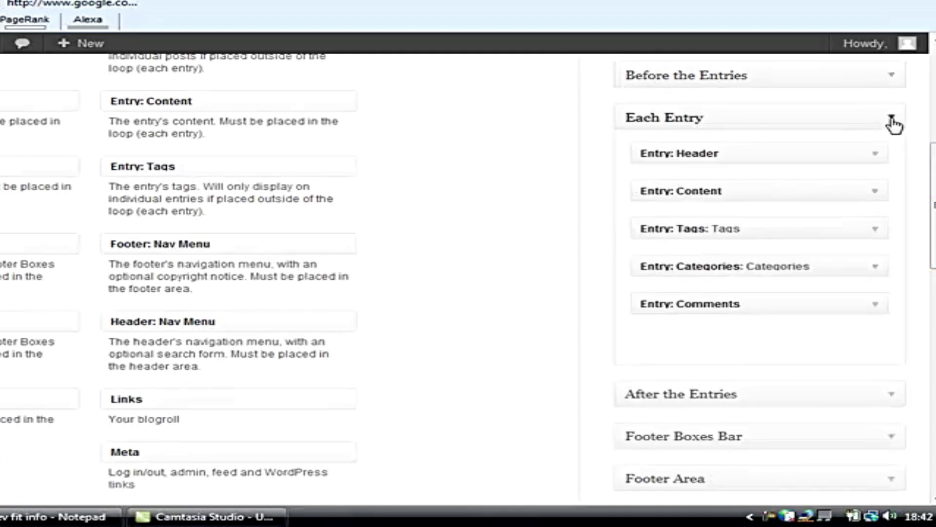
scroll(932, 195, down, 1)
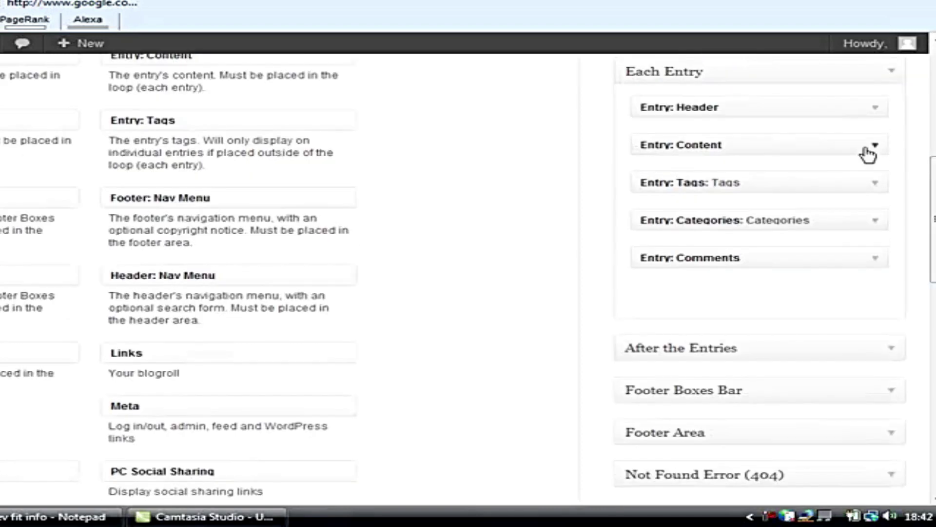
click(877, 183)
scroll(563, 295, down, 1)
click(548, 304)
scroll(924, 210, up, 1)
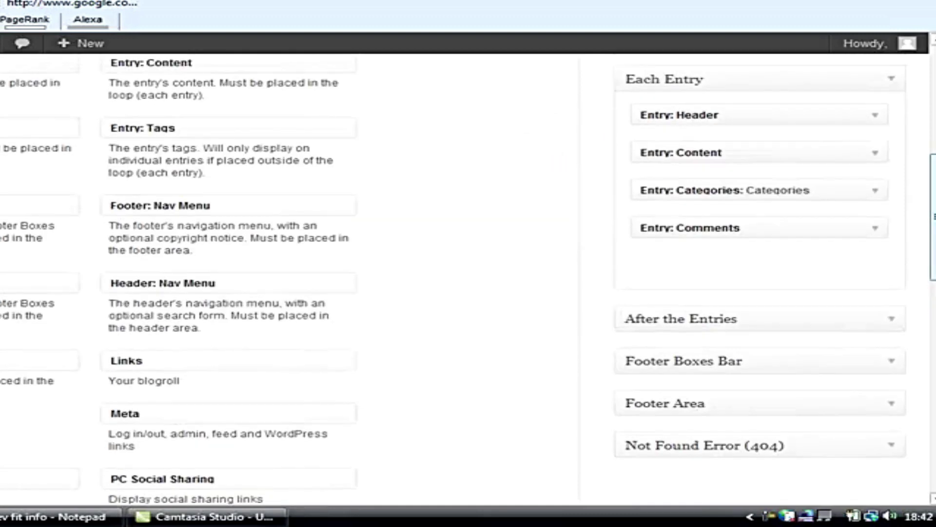
- Delete the Entry: Categories widget from the Each Entry area
scroll(907, 207, up, 1)
scroll(932, 209, down, 1)
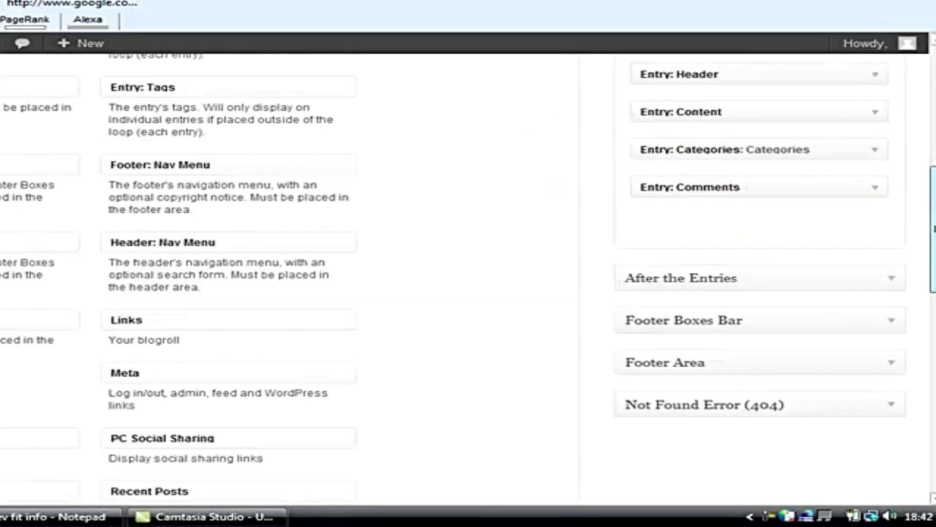
click(875, 157)
scroll(608, 327, down, 3)
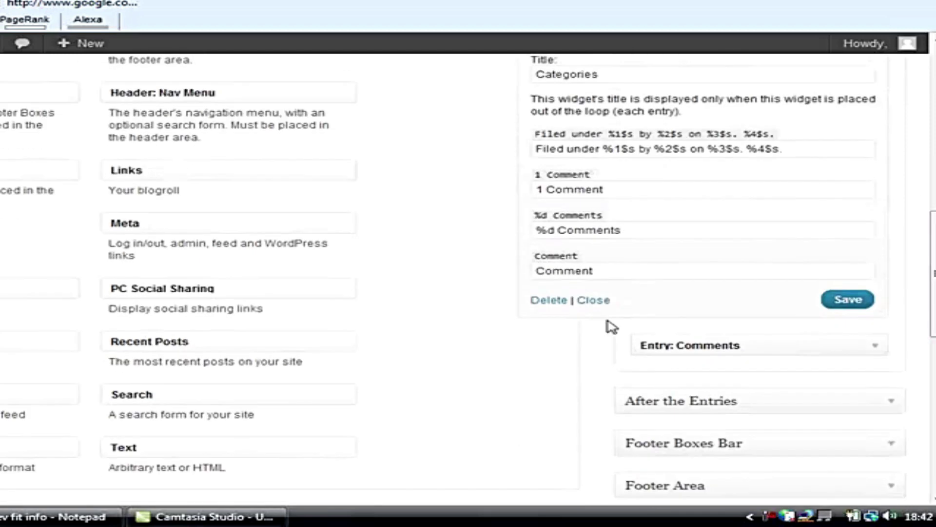
click(554, 302)
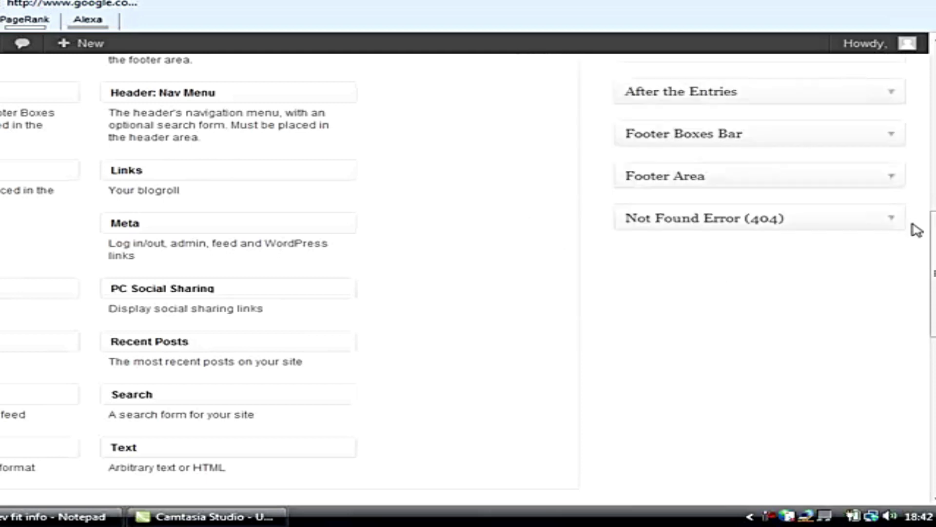
scroll(468, 273, up, 3)
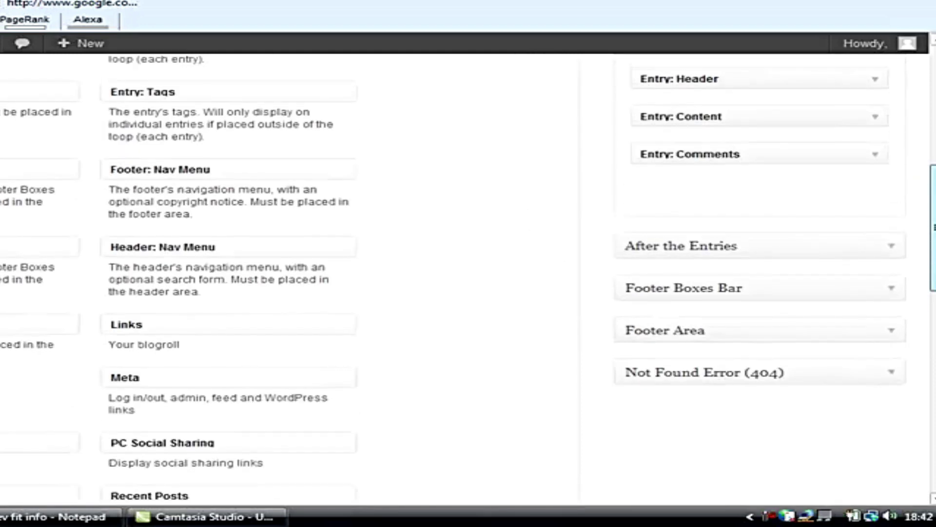
scroll(469, 273, up, 2)
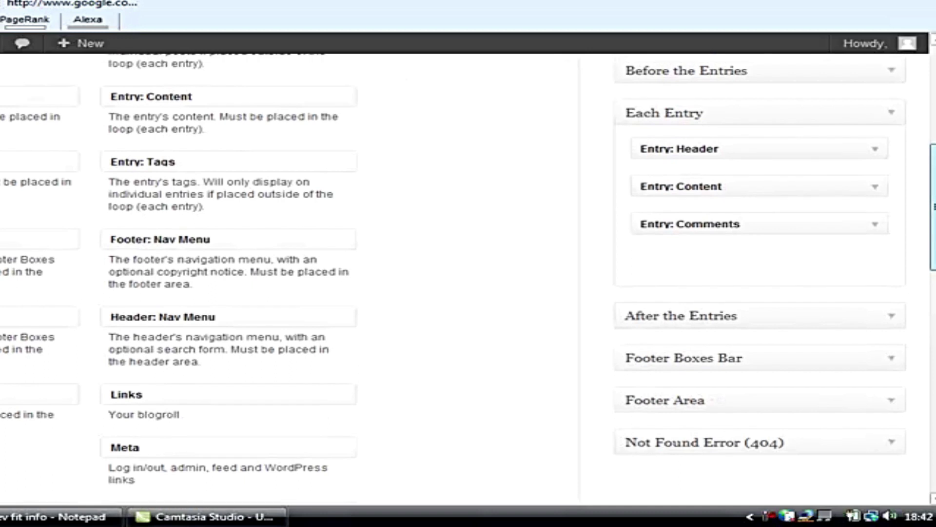
- Delete the Entry: Comments widget from the Each Entry area
scroll(913, 224, down, 1)
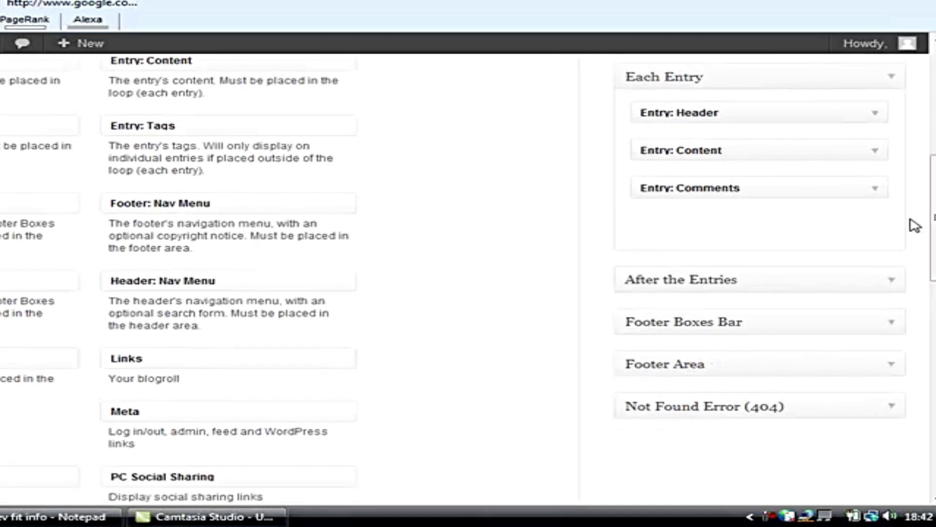
click(876, 190)
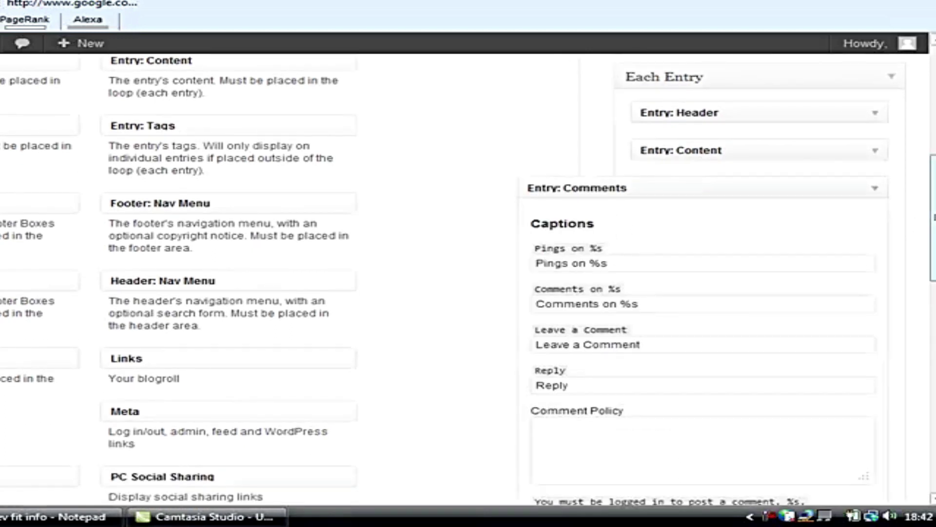
scroll(876, 190, down, 1)
scroll(468, 283, down, 10)
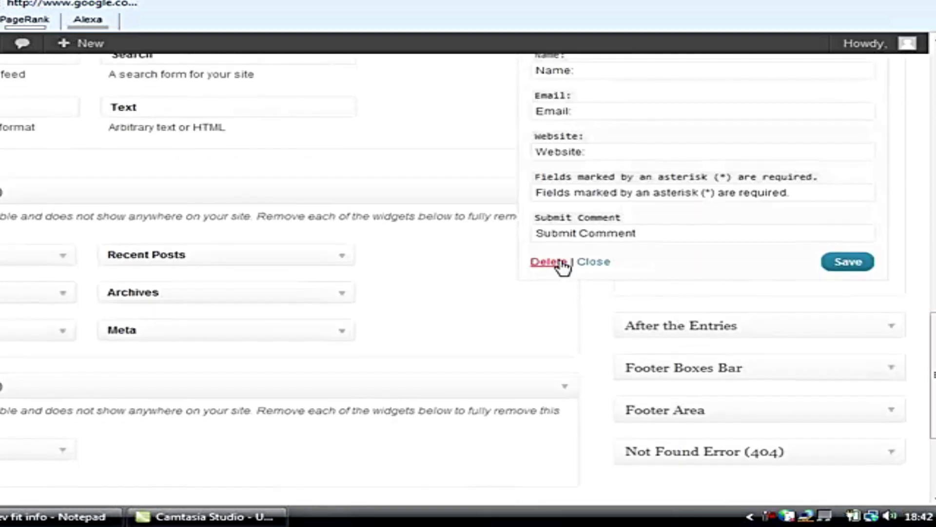
click(548, 262)
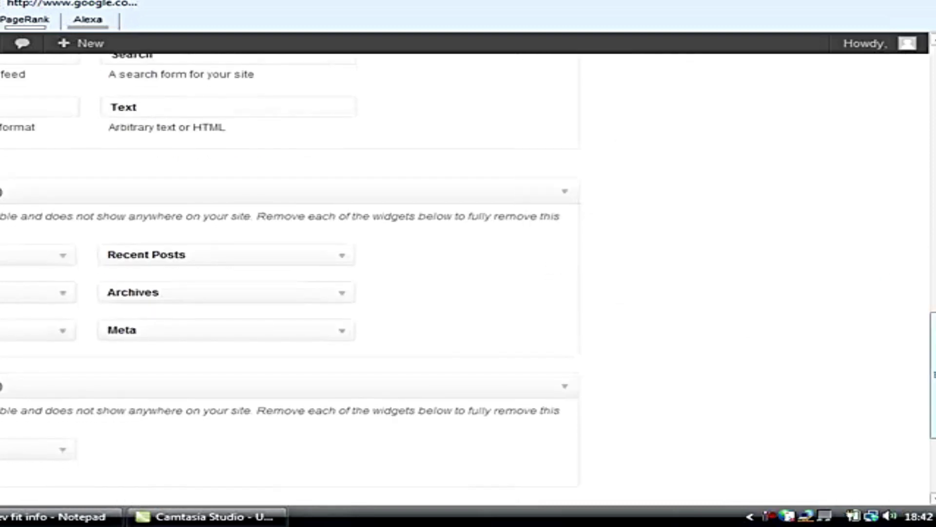
scroll(933, 174, up, 5)
scroll(933, 175, up, 1)
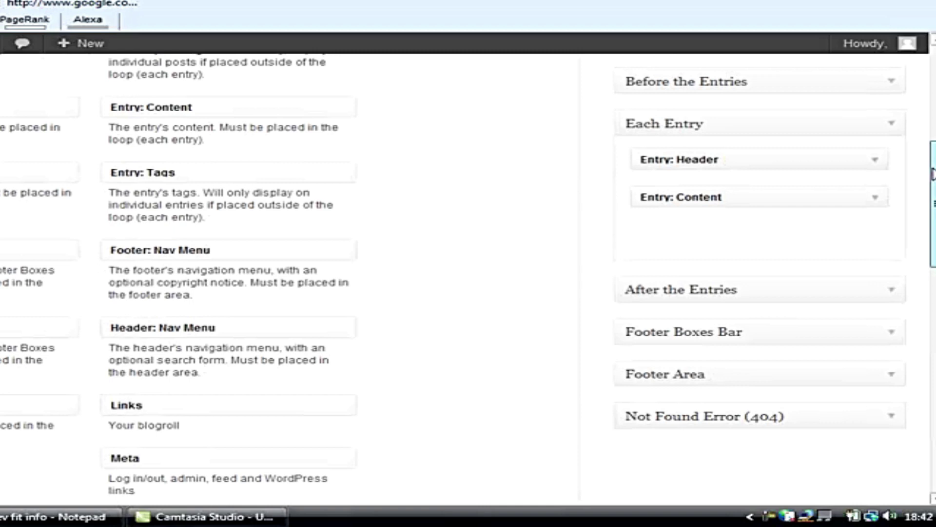
- Examine the contents of the After the Entries area, check the site's homepage and return to the widgets page
scroll(933, 174, down, 3)
click(891, 161)
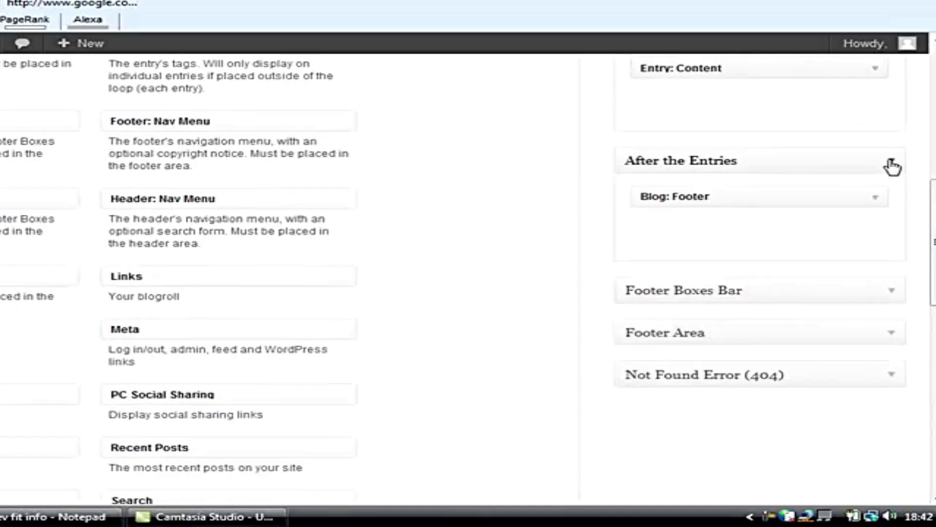
click(891, 164)
scroll(933, 244, down, 1)
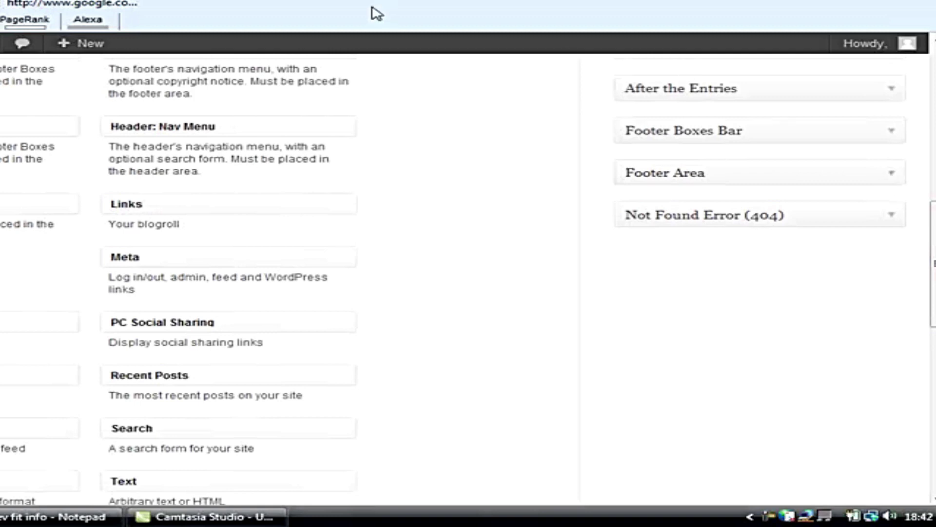
key(ctrl+Tab)
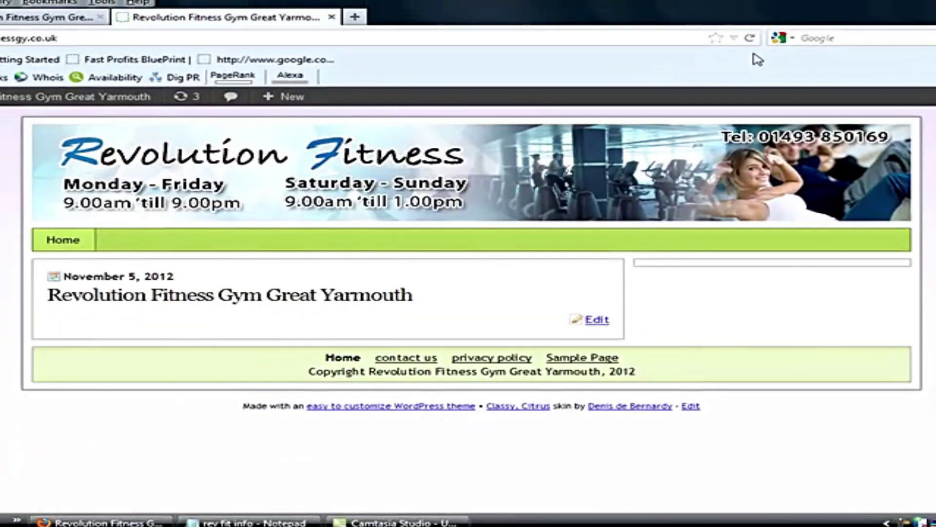
click(49, 17)
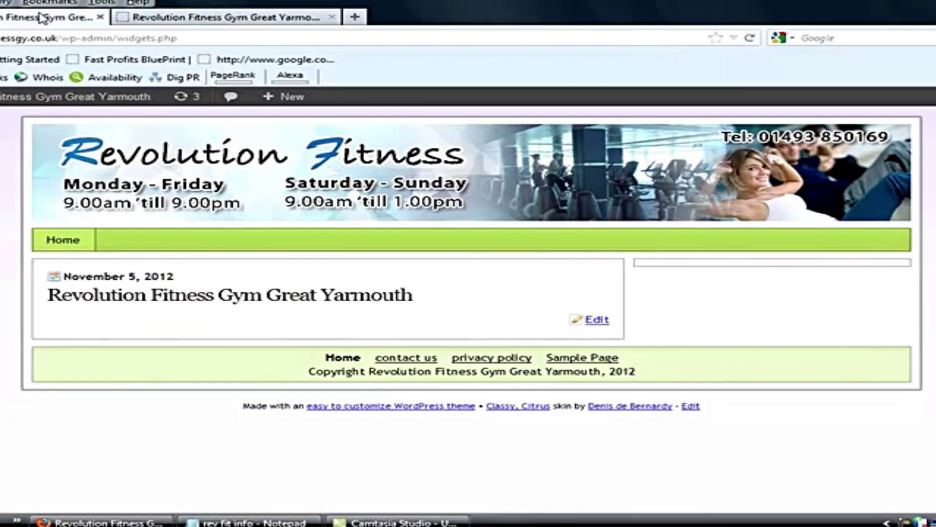
- Set the Footer Area's Nav Menu widget to split navigation menu items with a |
click(810, 213)
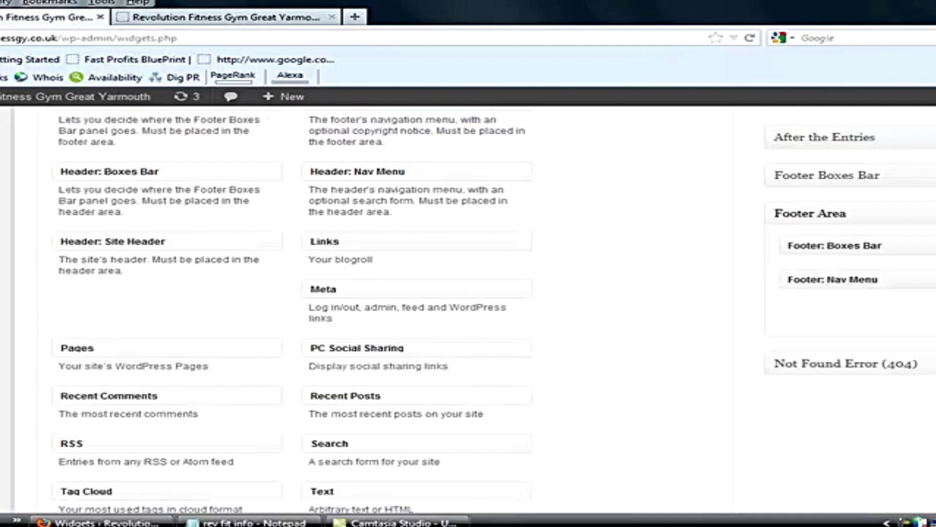
scroll(810, 213, down, 2)
click(832, 230)
scroll(468, 312, down, 5)
scroll(468, 312, down, 1)
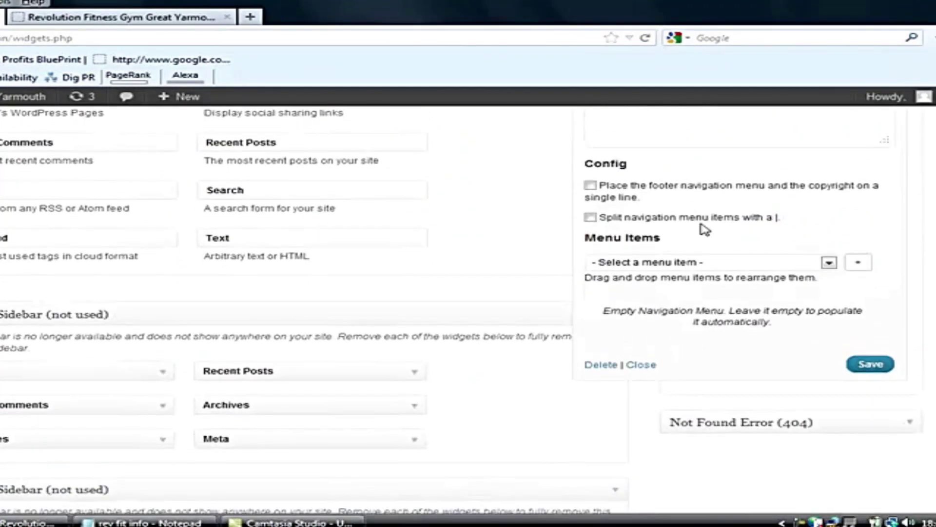
click(590, 217)
scroll(468, 312, down, 2)
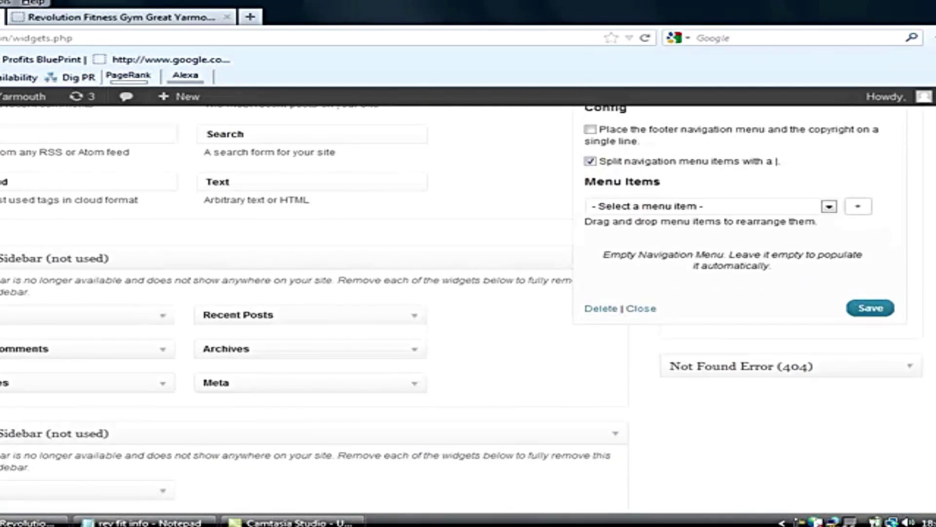
scroll(468, 312, up, 1)
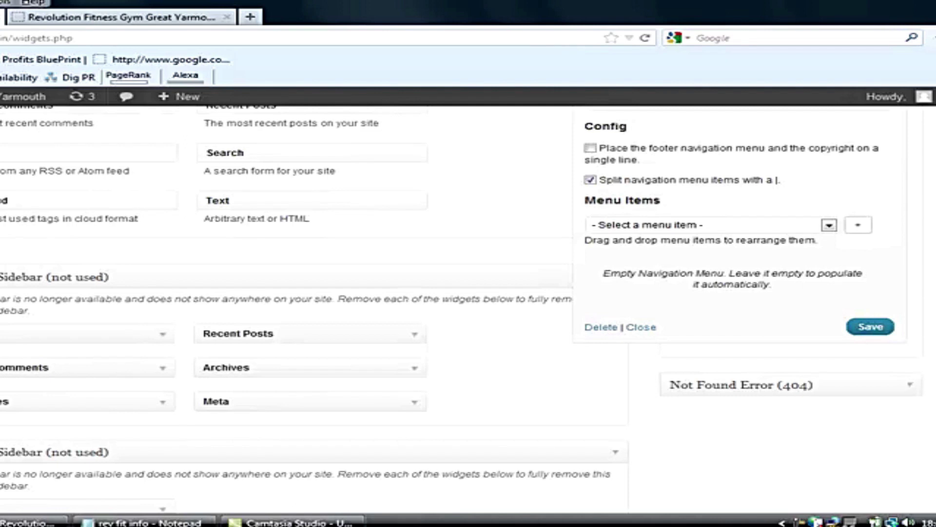
scroll(897, 282, down, 1)
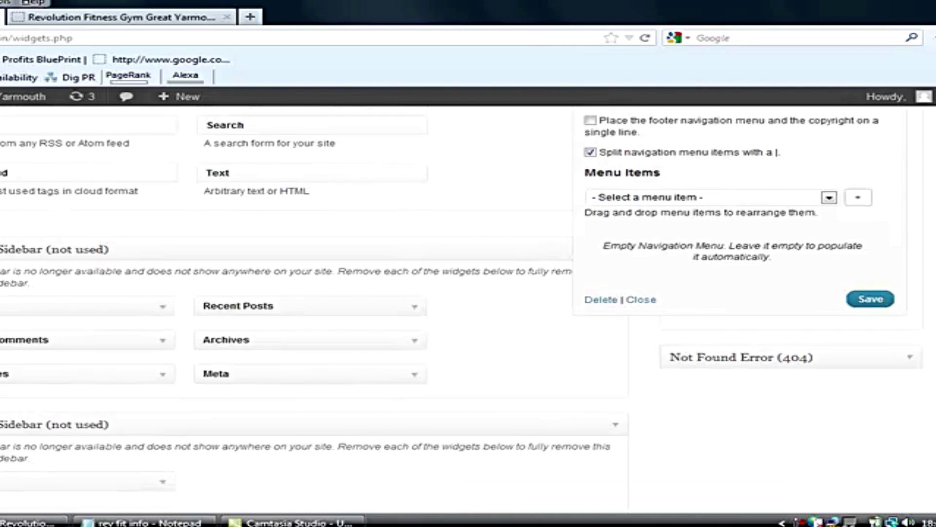
- Add Home and contact us to the footer Nav Menu widget's menu items
click(831, 198)
click(798, 240)
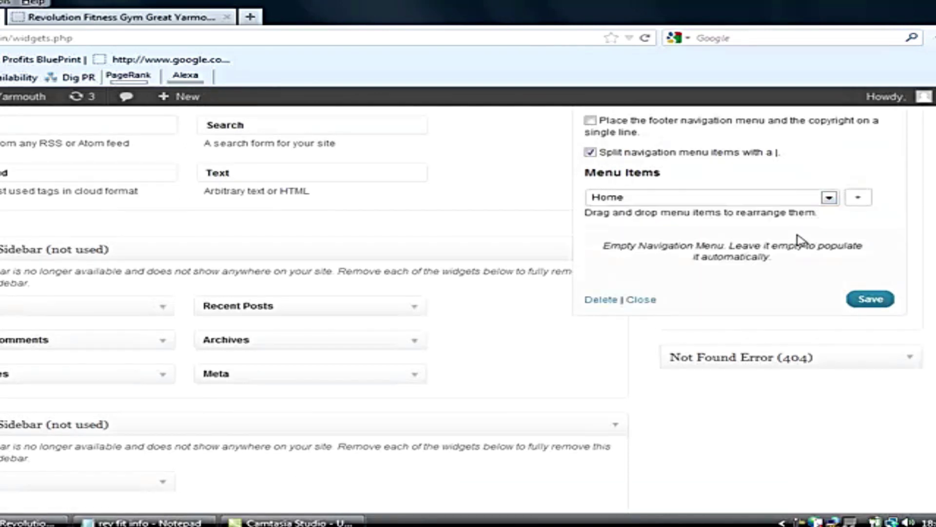
click(857, 197)
click(830, 198)
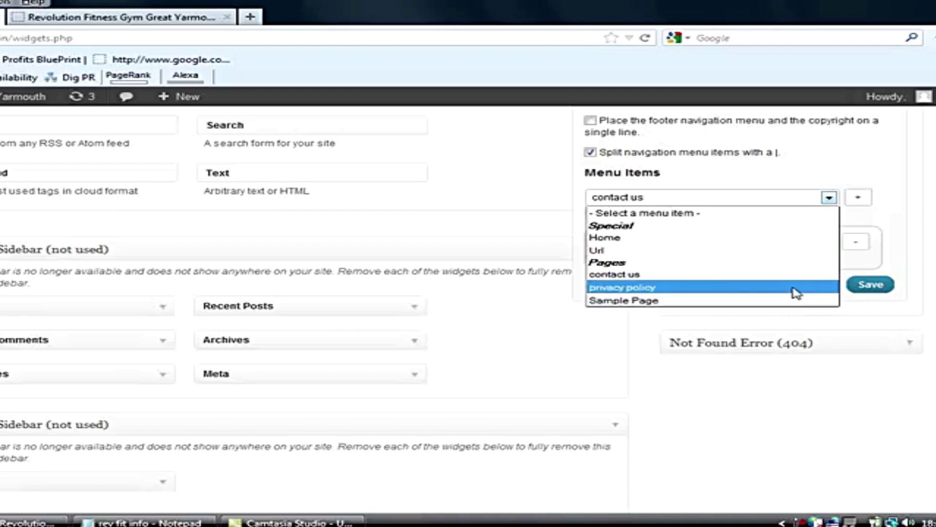
click(808, 274)
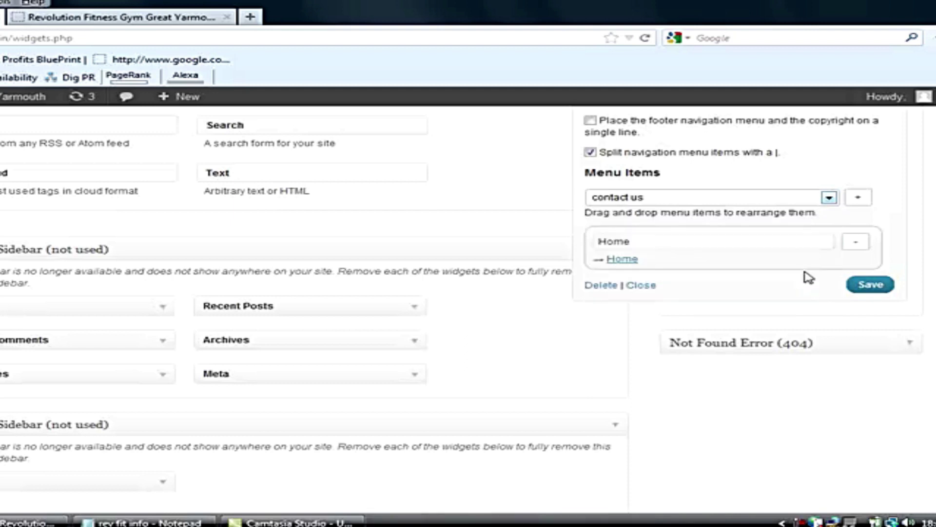
click(857, 197)
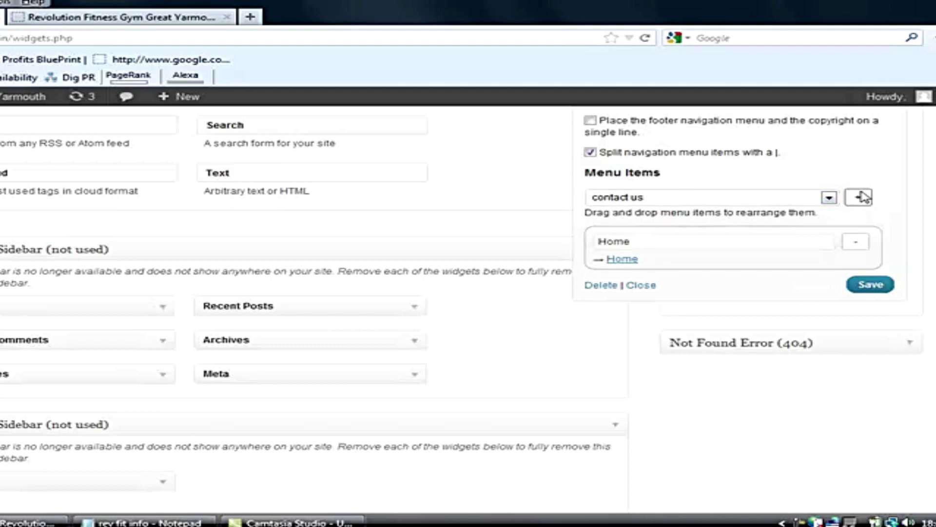
- Add a second contact us item to the footer Nav Menu widget and save the widget
click(829, 197)
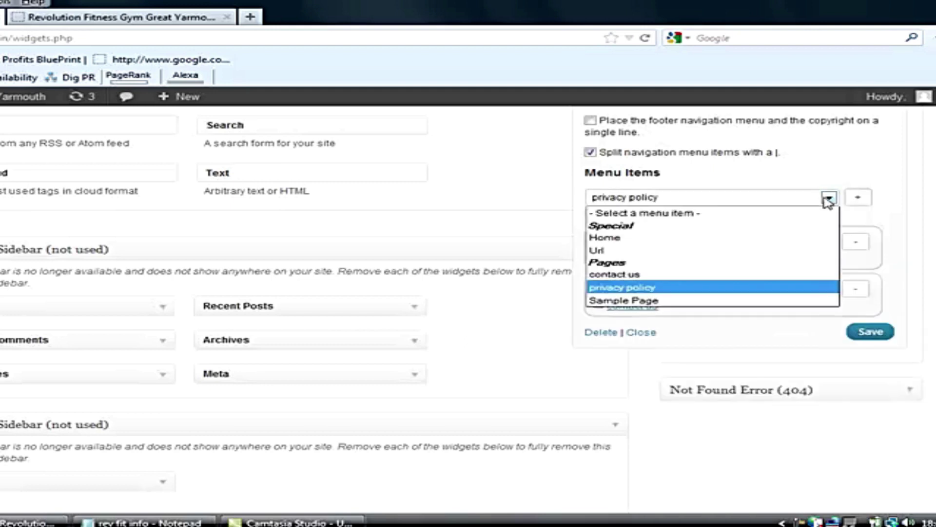
click(788, 276)
click(856, 198)
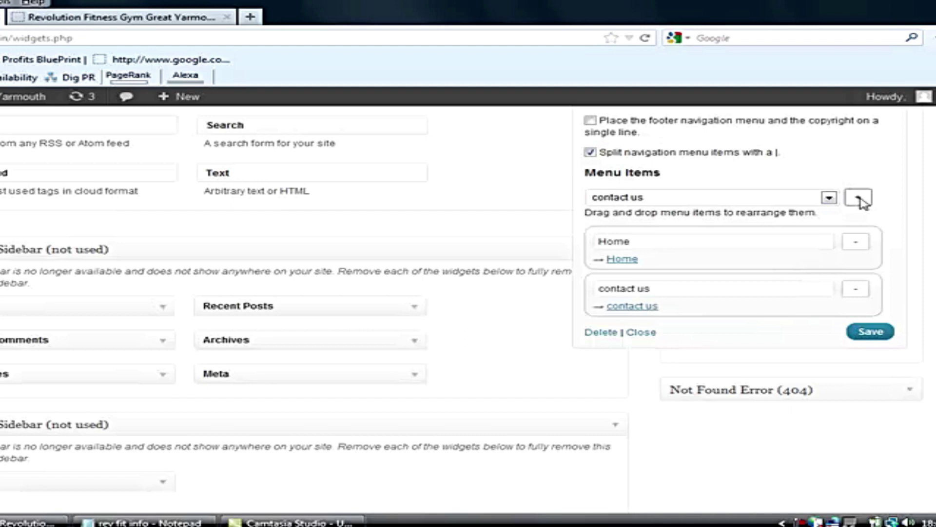
click(829, 197)
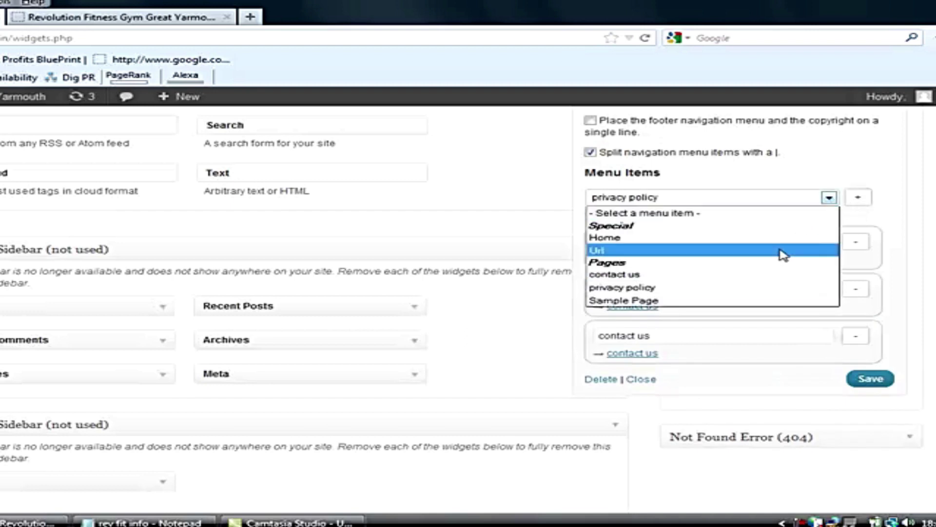
click(900, 323)
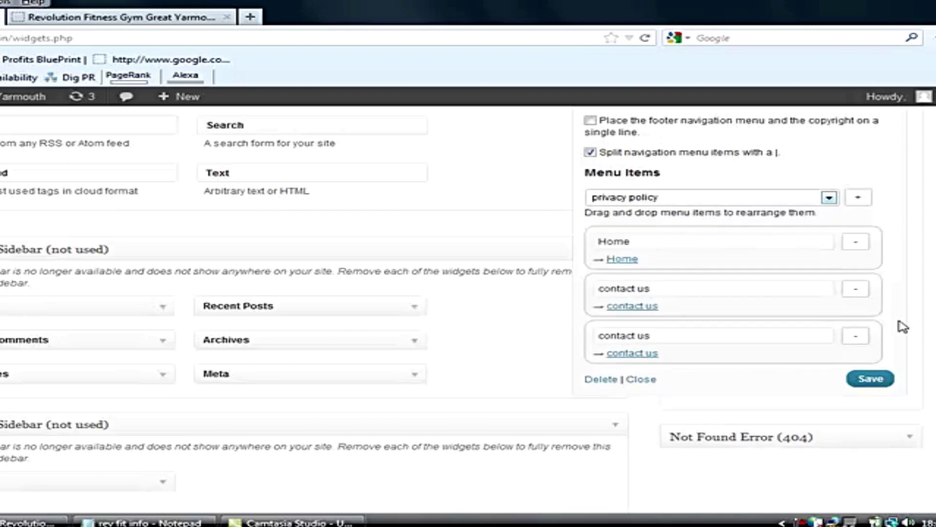
click(873, 383)
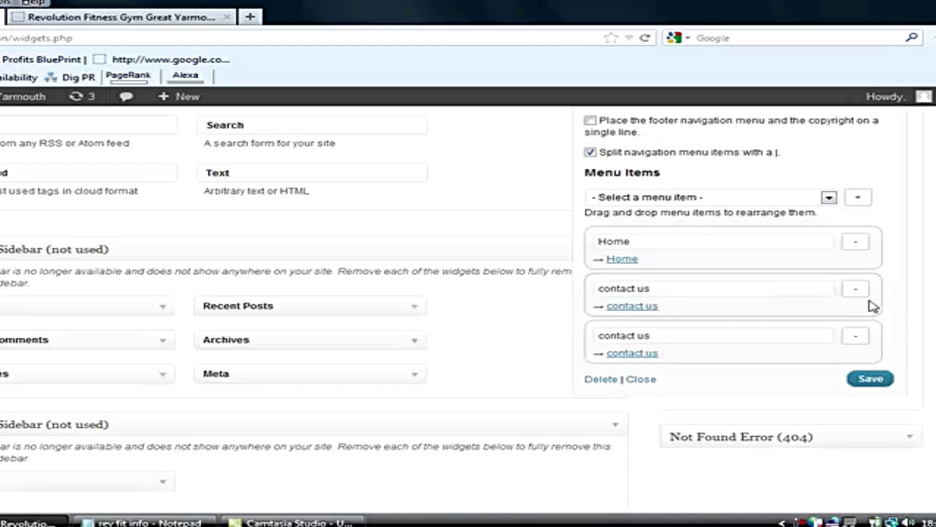
- Reload the site's homepage to check its footer menu, and return to the widgets page
click(178, 22)
click(647, 39)
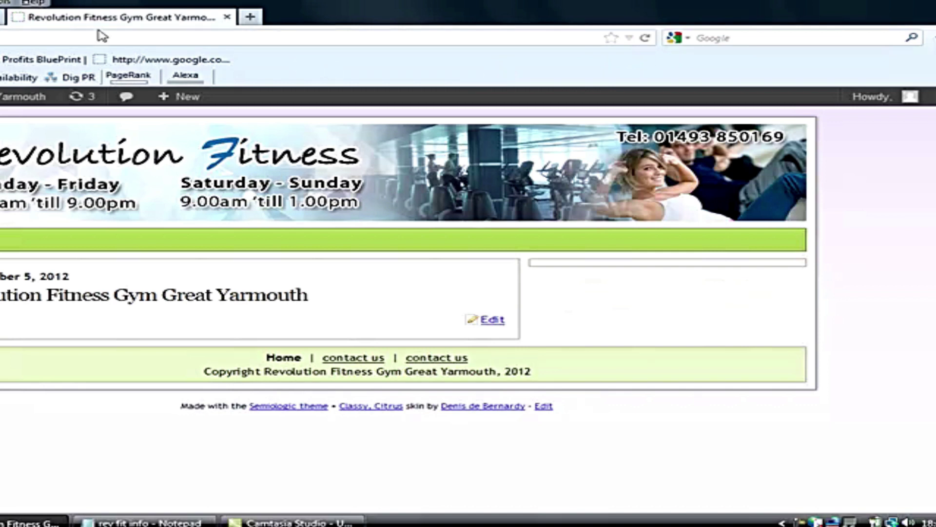
key(ctrl+Page_Up)
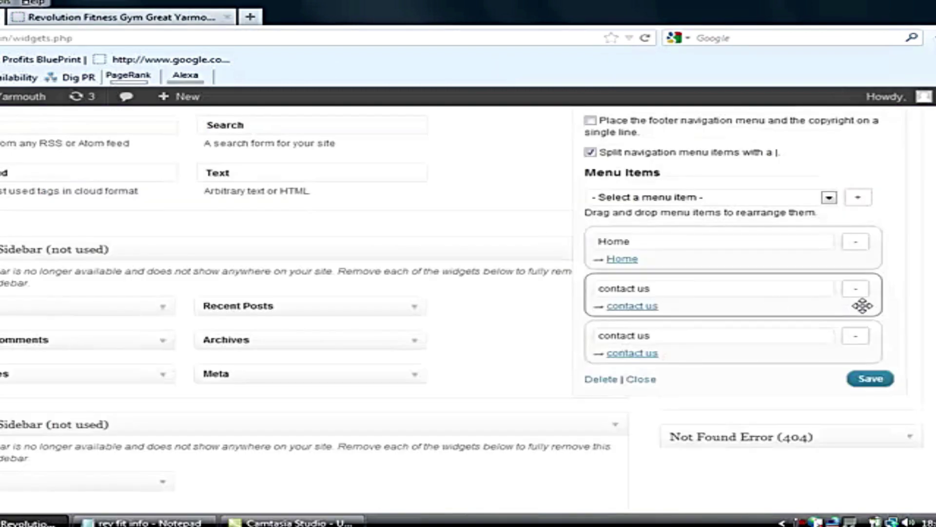
- Replace the duplicate contact us item in the footer Nav Menu widget with privacy policy and save the widget
click(856, 289)
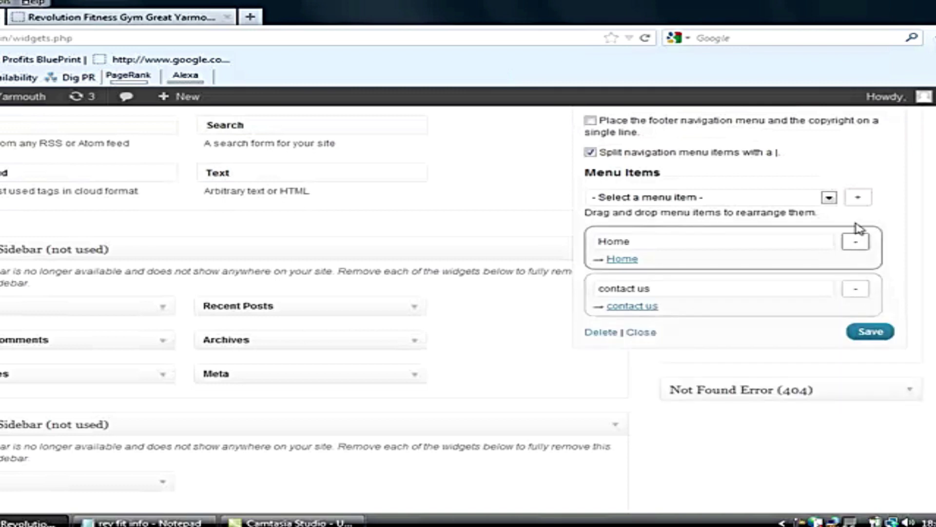
click(830, 198)
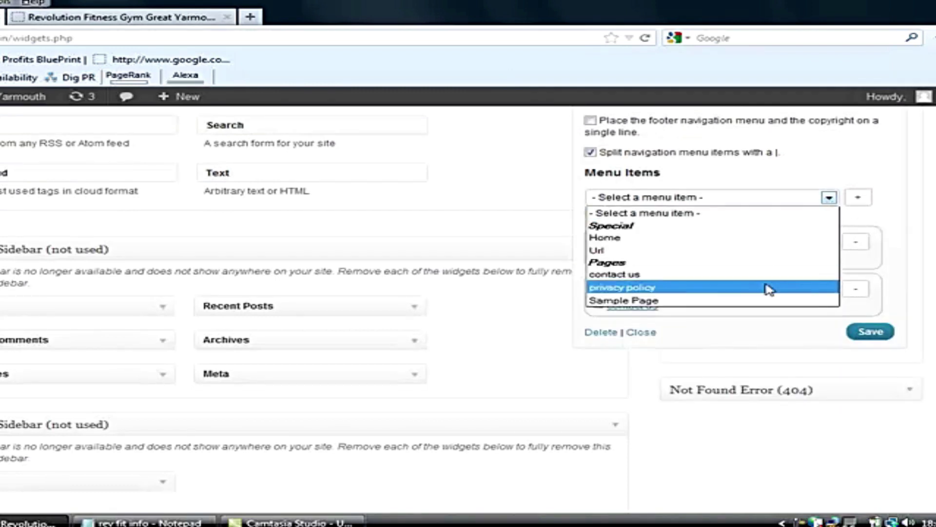
click(769, 290)
click(857, 197)
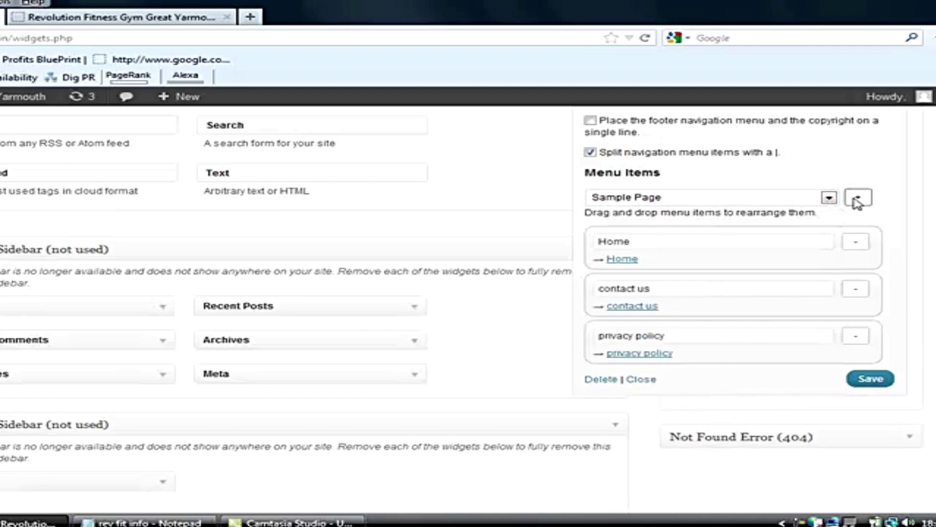
click(873, 378)
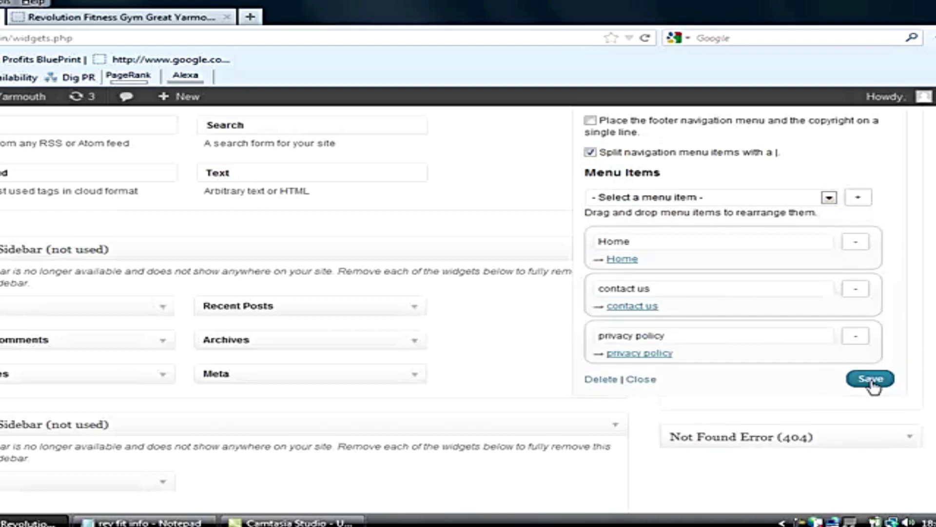
- Open the theme's layout settings and compare the current and available layouts with the site's homepage
scroll(468, 302, up, 10)
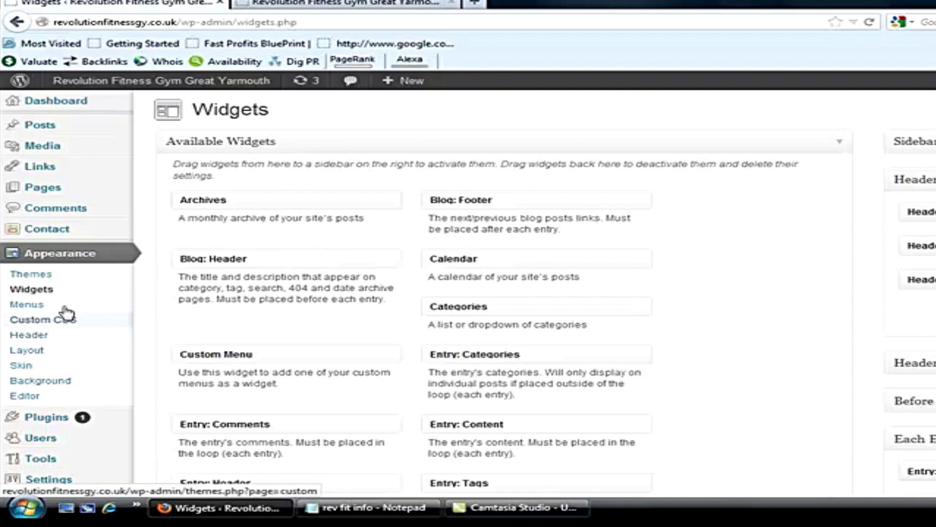
click(67, 355)
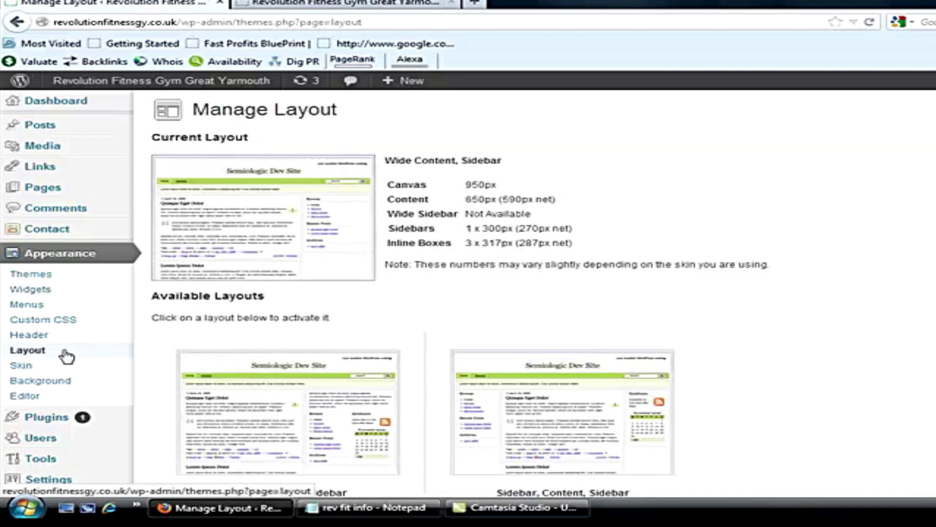
scroll(536, 292, down, 3)
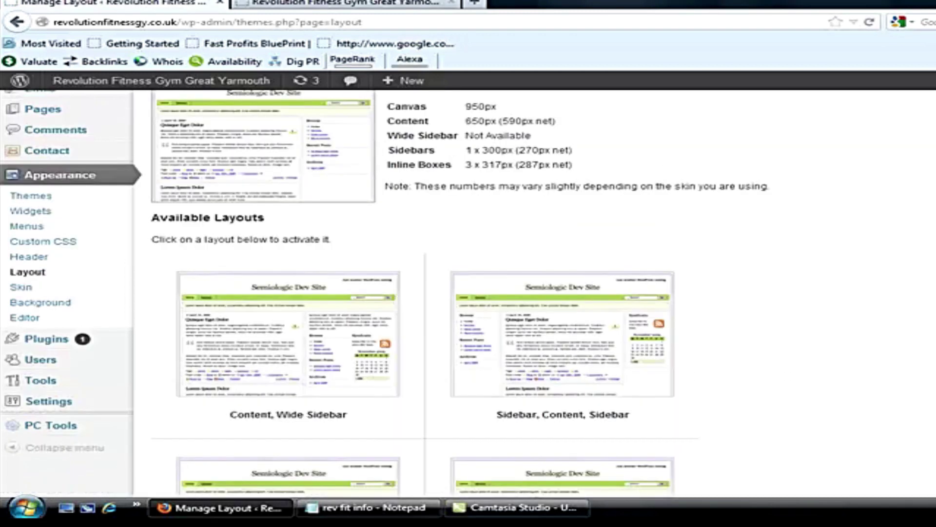
click(346, 4)
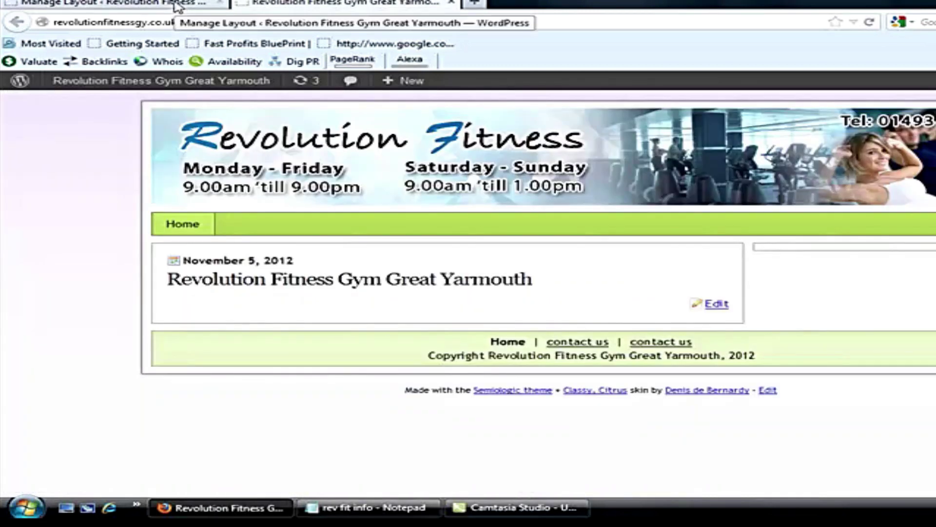
click(178, 7)
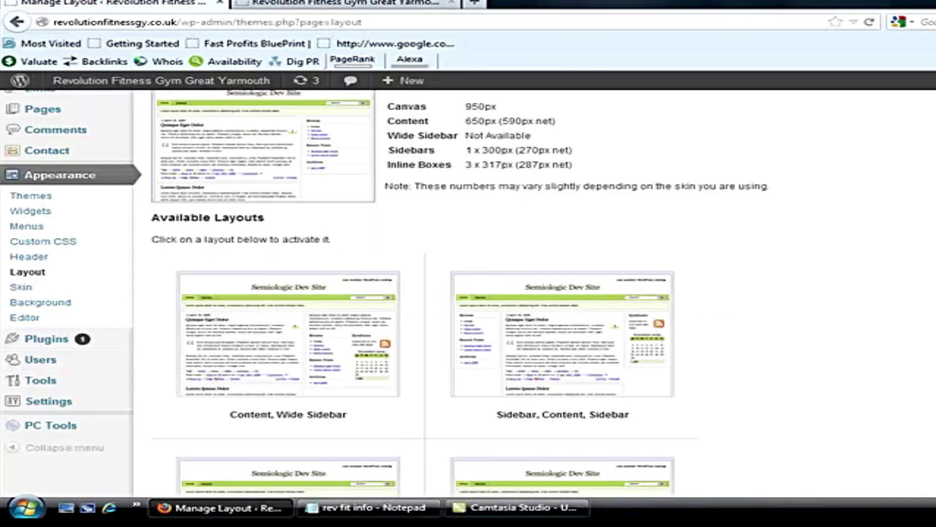
scroll(385, 293, up, 2)
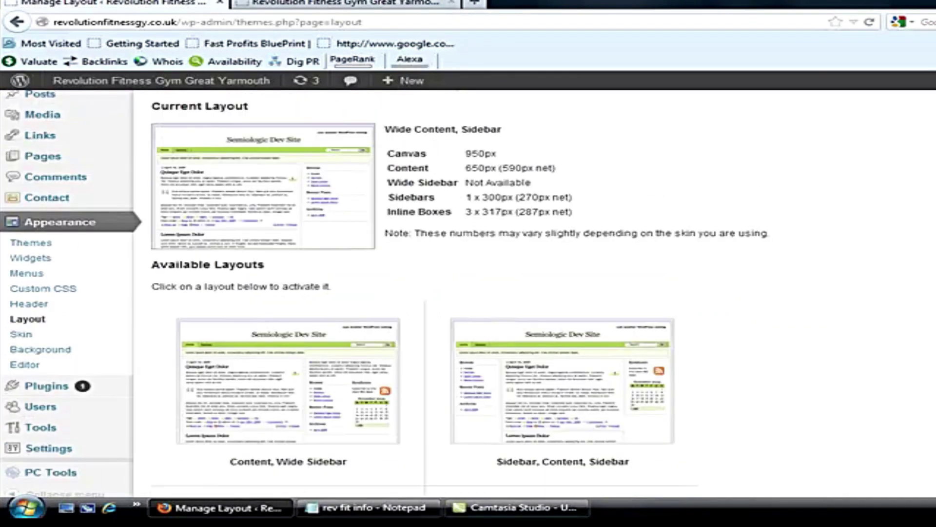
- Browse the available theme layouts and activate the Wide Content, Sidebar layout
scroll(385, 293, down, 5)
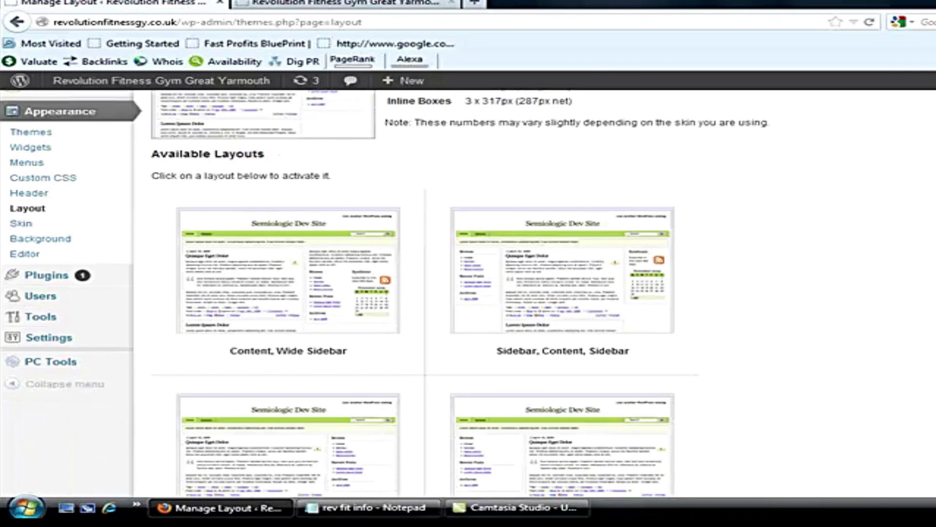
scroll(385, 293, down, 13)
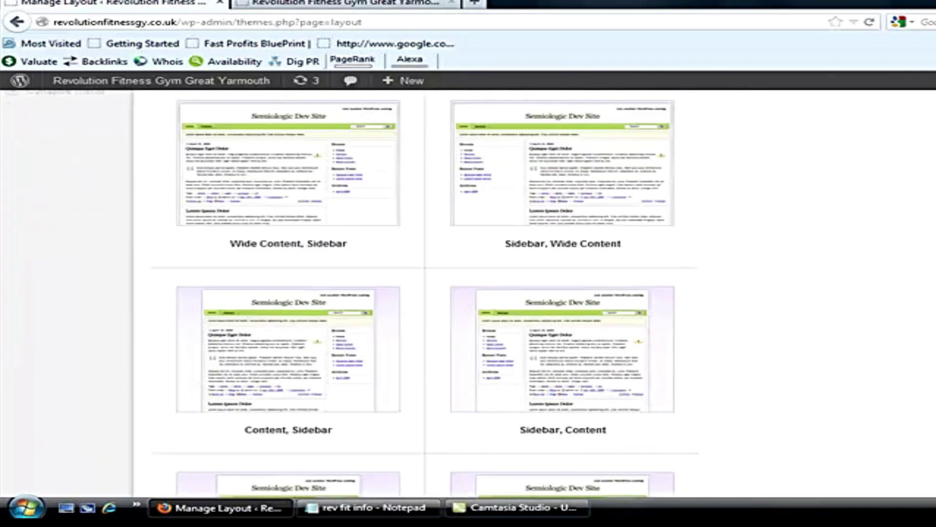
scroll(869, 222, down, 3)
scroll(869, 221, up, 6)
click(364, 223)
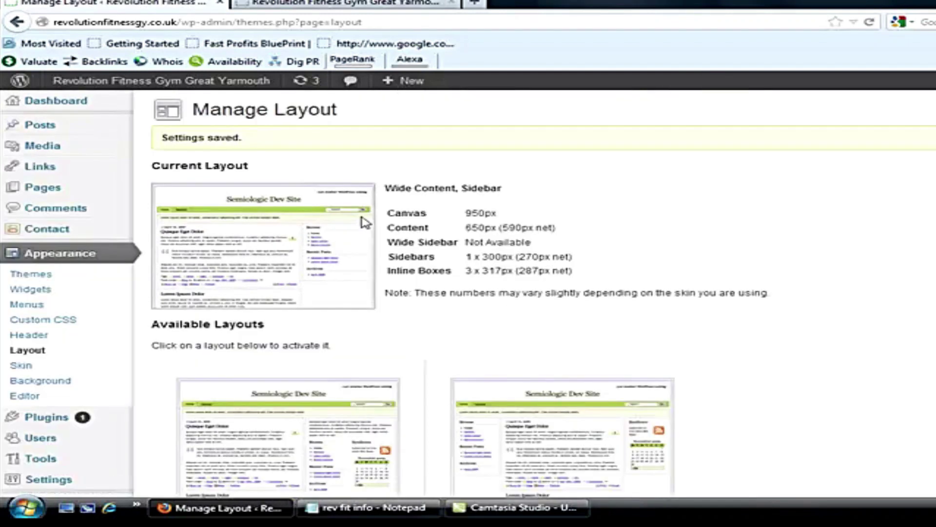
- Open the theme's skin settings, browse the available skins and activate the Classic, Blue skin
scroll(468, 294, down, 5)
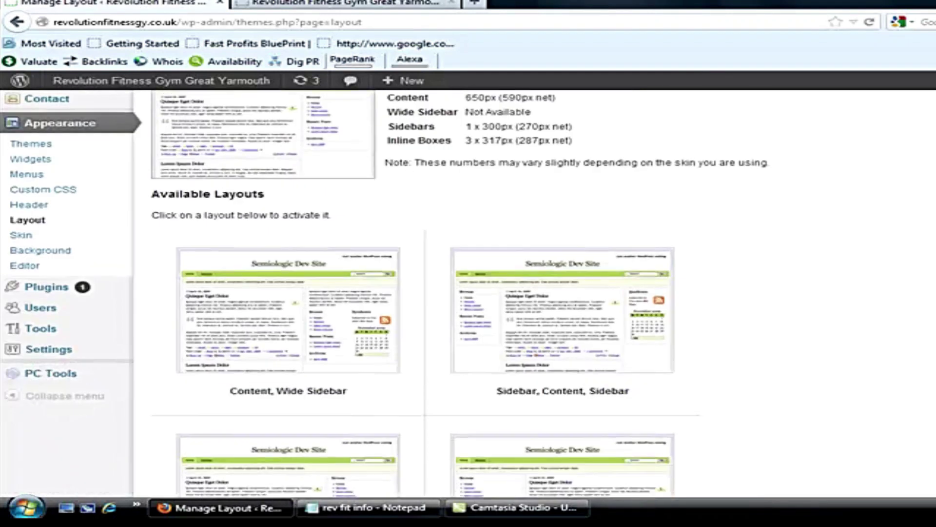
click(38, 237)
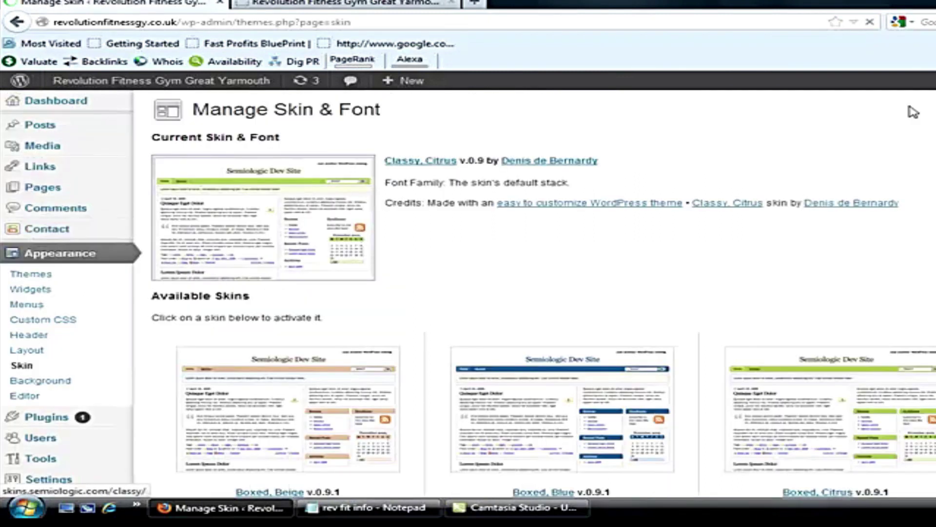
scroll(468, 292, down, 20)
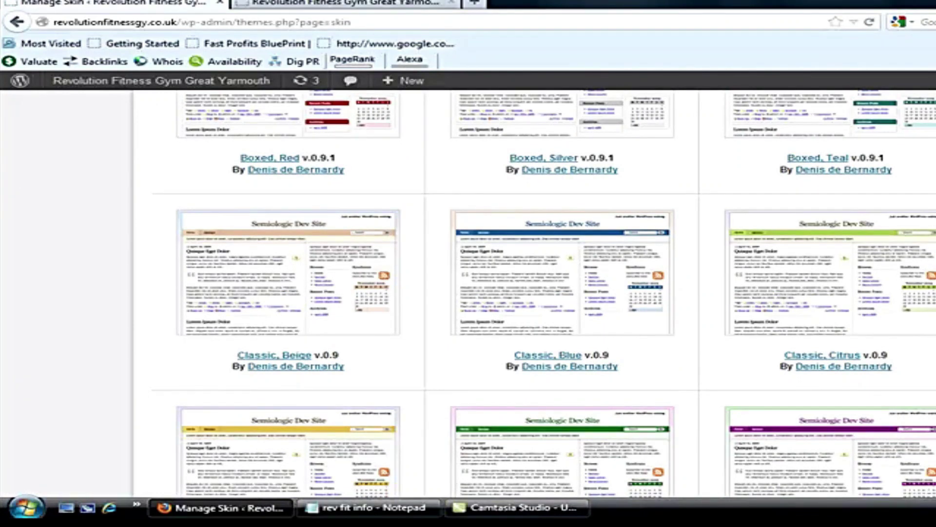
scroll(543, 292, down, 15)
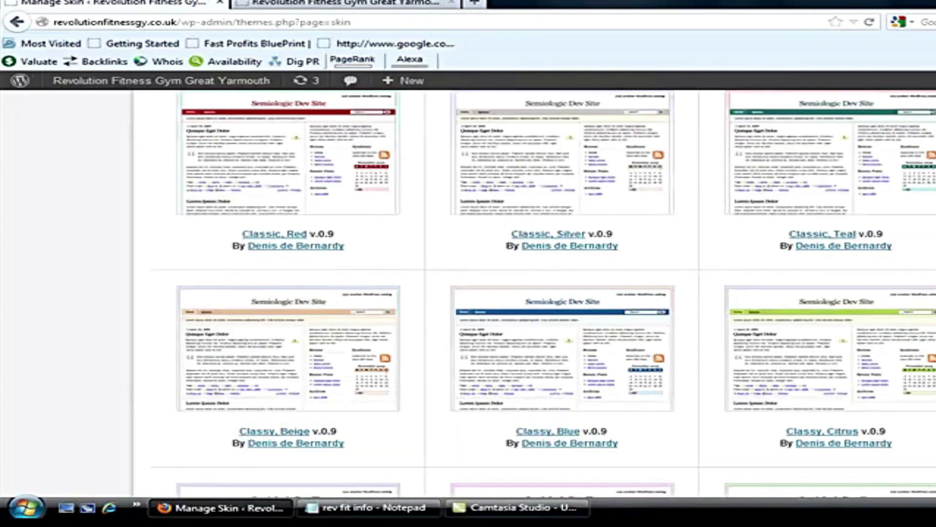
scroll(544, 292, up, 15)
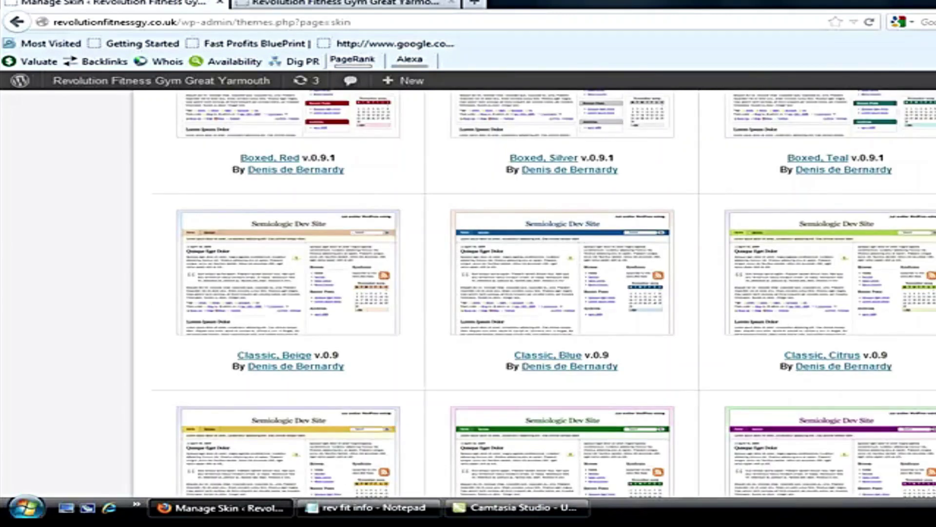
click(590, 265)
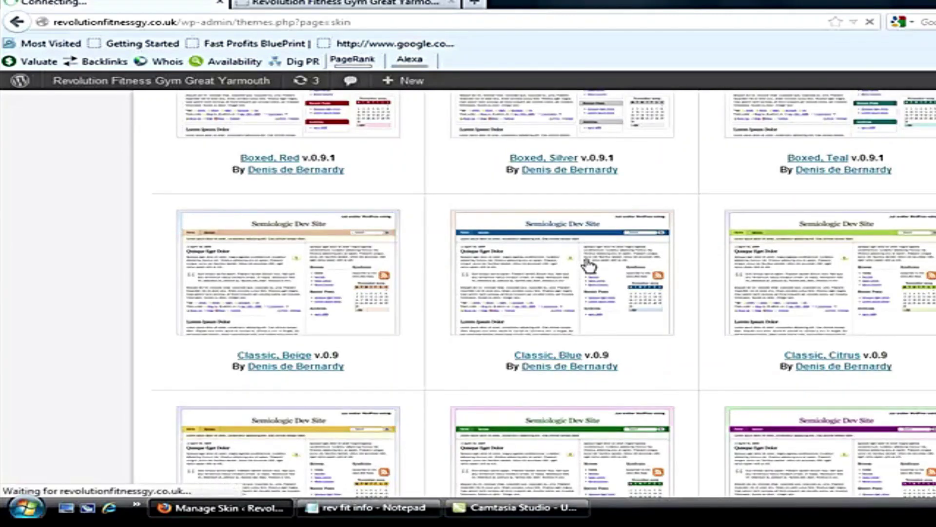
- Reload the site's homepage to check the new skin, and return to the skin settings
click(317, 12)
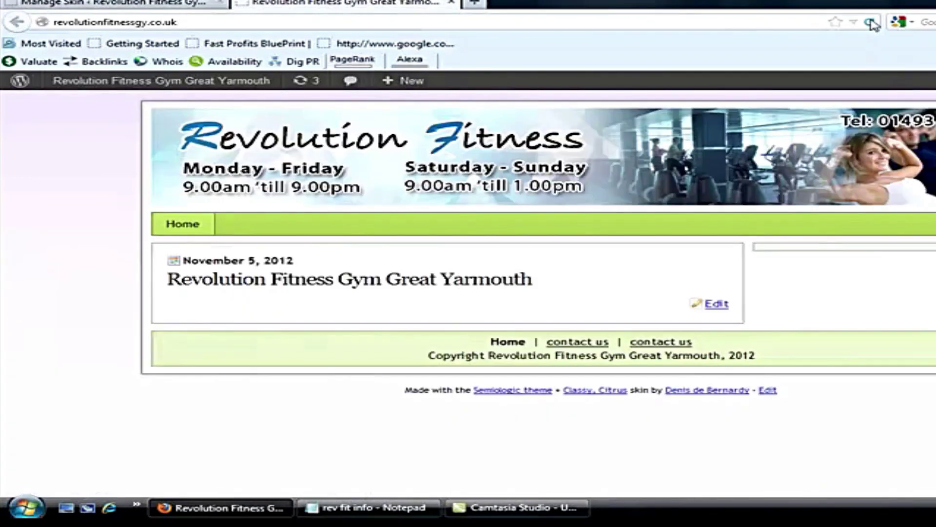
click(870, 22)
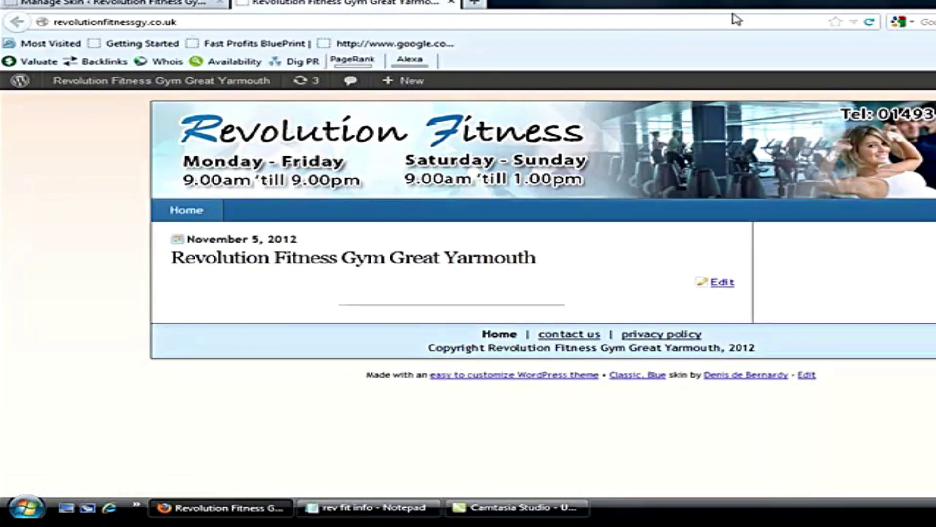
click(142, 3)
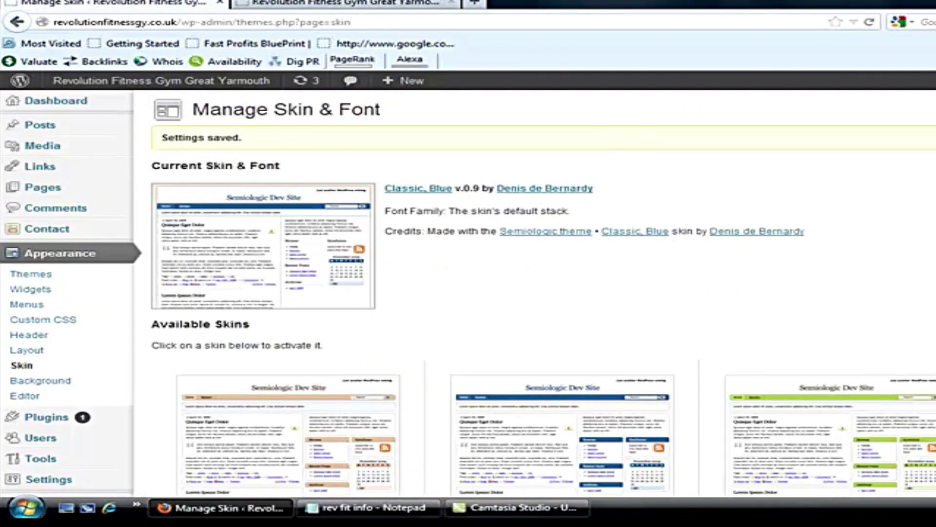
- Open the theme's custom background settings and dismiss the tip about choosing an image from the library
scroll(899, 108, down, 3)
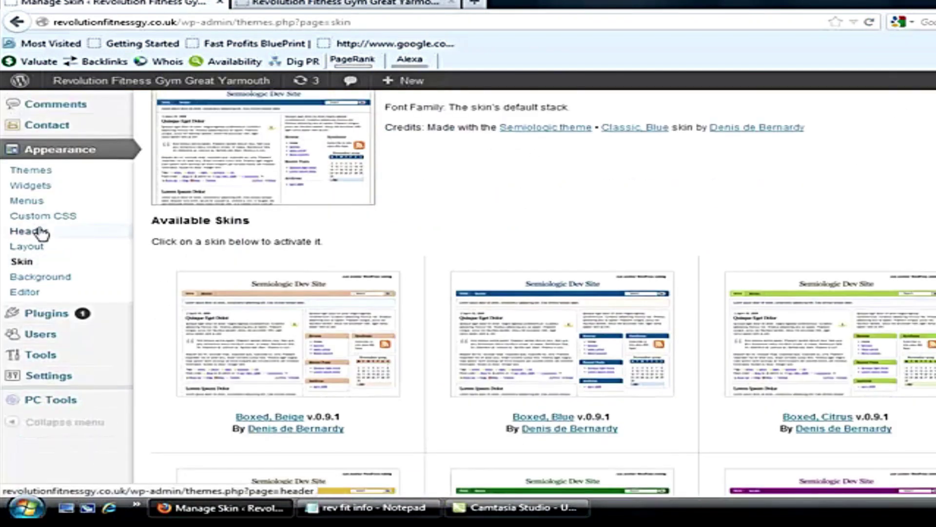
click(54, 282)
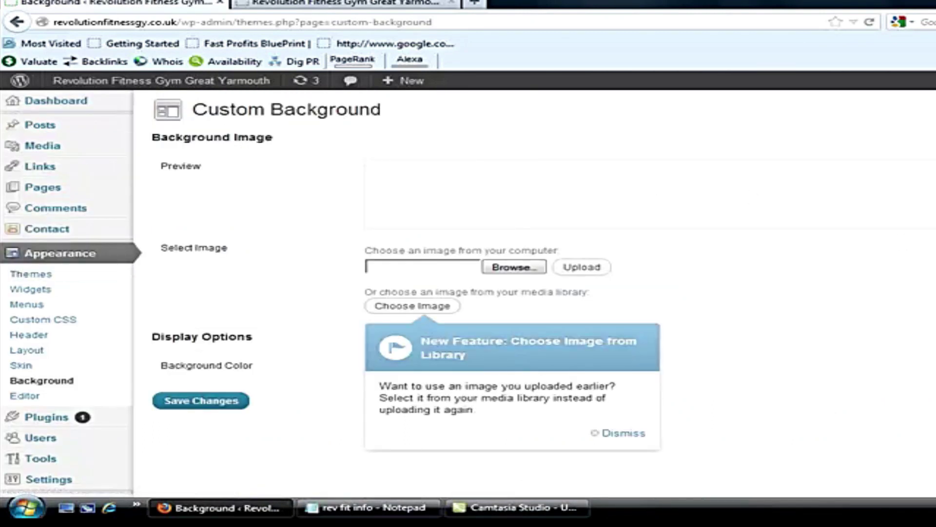
scroll(332, 292, down, 2)
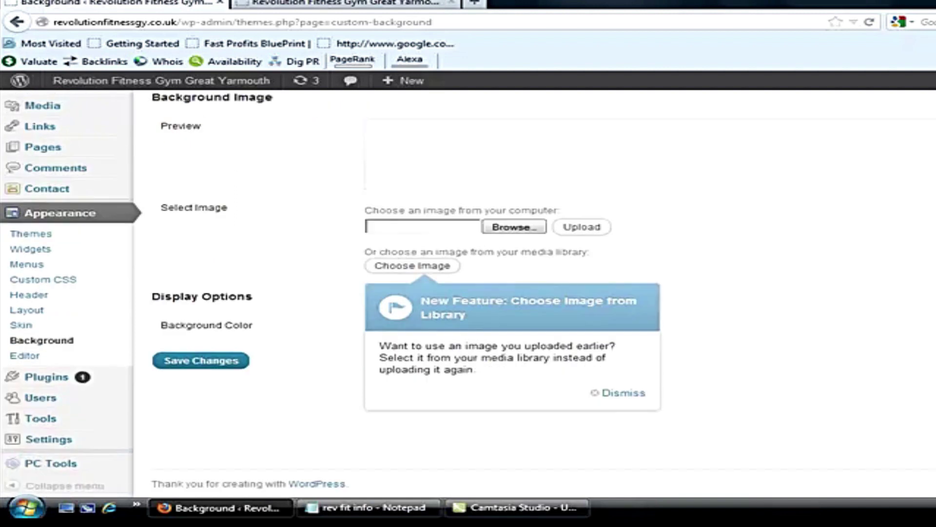
click(600, 396)
- Set the background color to the violet-blue #787bf1 and save the changes
click(508, 333)
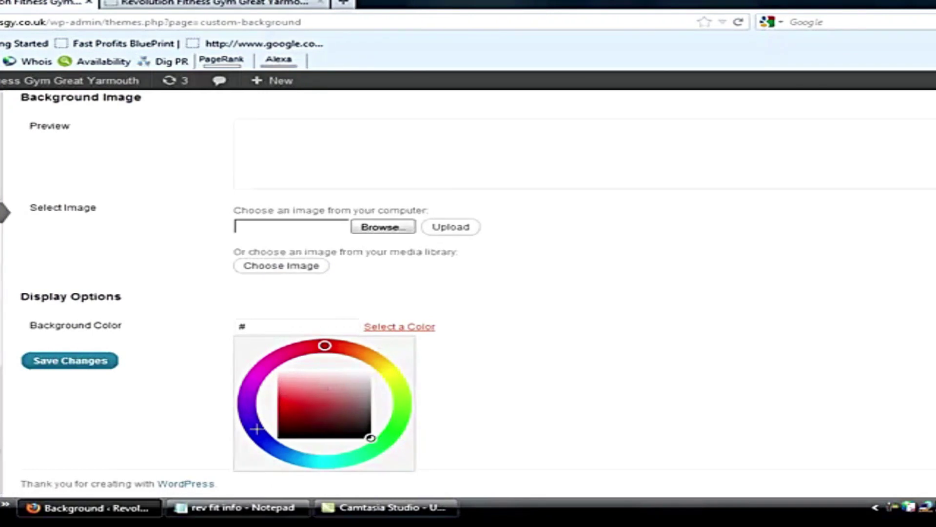
click(258, 433)
mouse_move(299, 409)
mouse_down()
mouse_move(307, 395)
mouse_move(305, 410)
mouse_move(296, 389)
mouse_up()
click(72, 361)
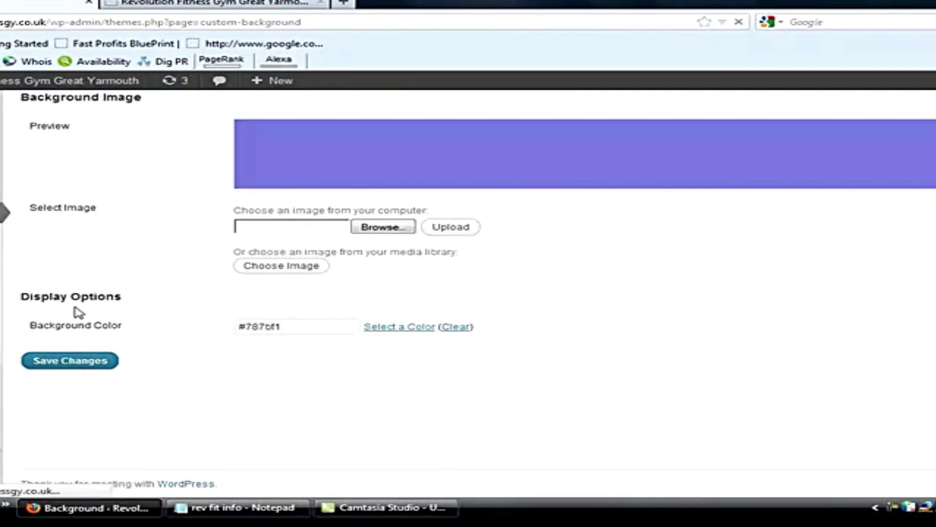
- Reload the homepage to check the violet-blue background, and return to the custom background settings
click(239, 4)
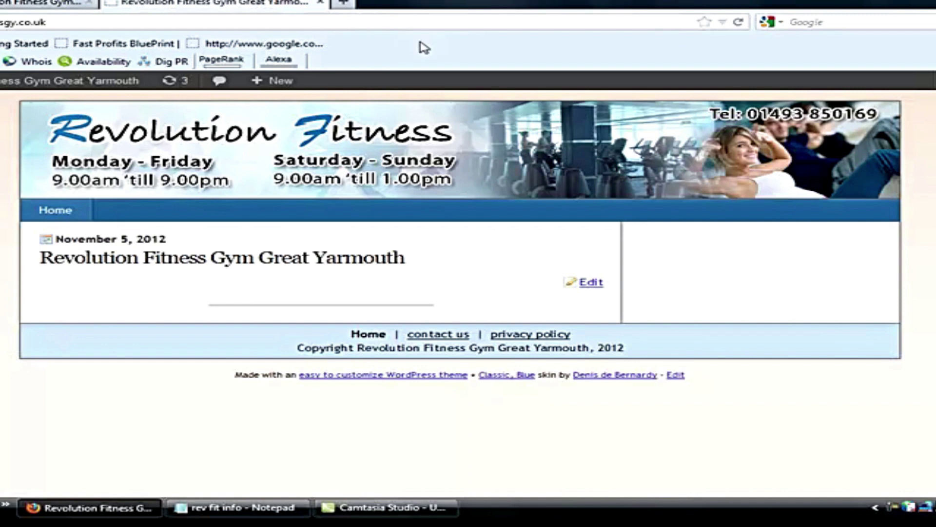
click(738, 23)
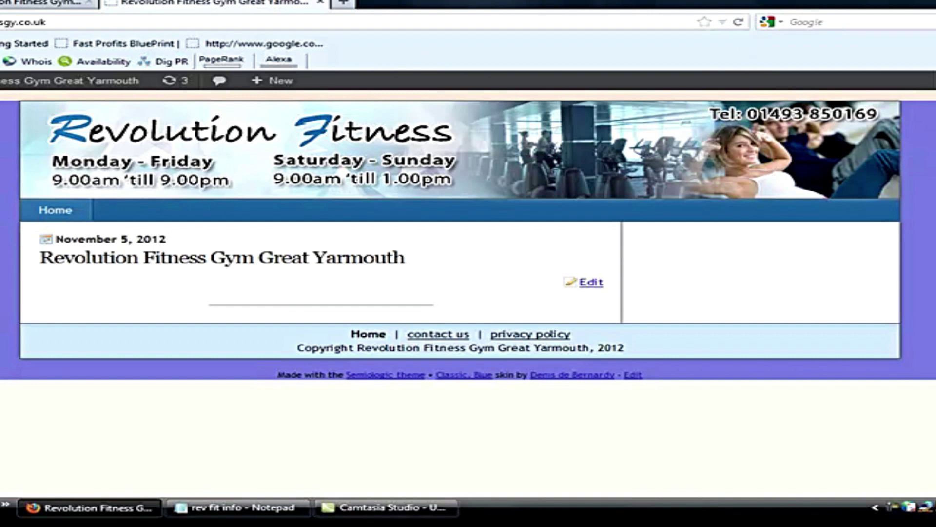
click(53, 4)
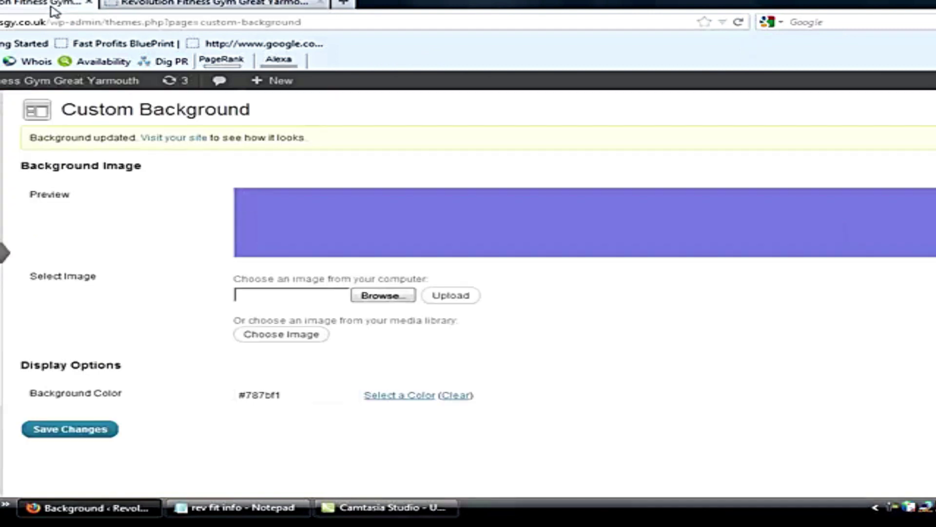
- Change the background color to the lighter blue #83a3ef and save the changes
click(409, 398)
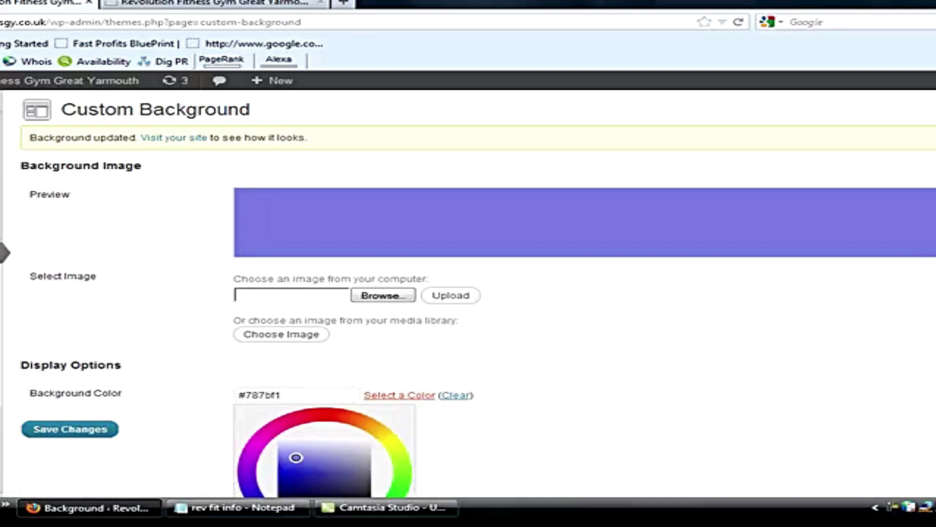
click(609, 337)
scroll(610, 336, down, 2)
click(410, 356)
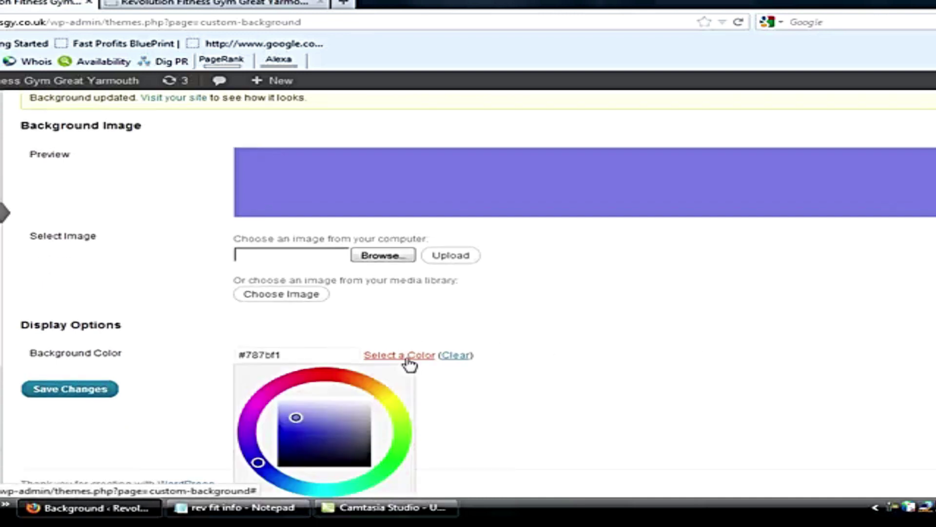
drag(296, 418, 296, 422)
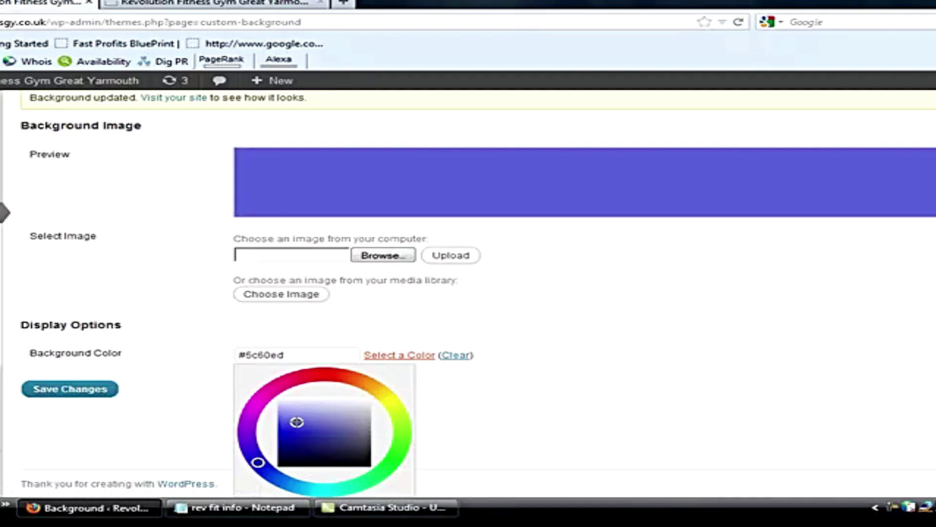
click(270, 475)
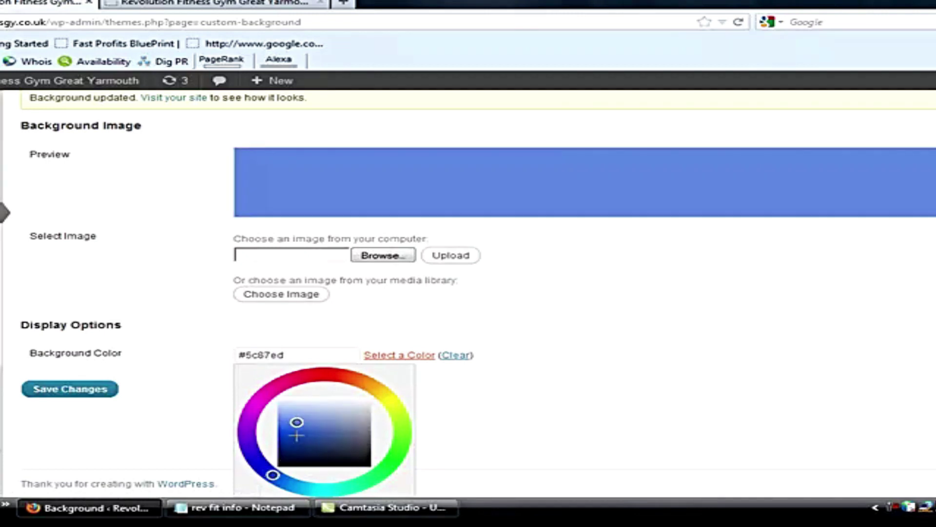
drag(297, 421, 299, 415)
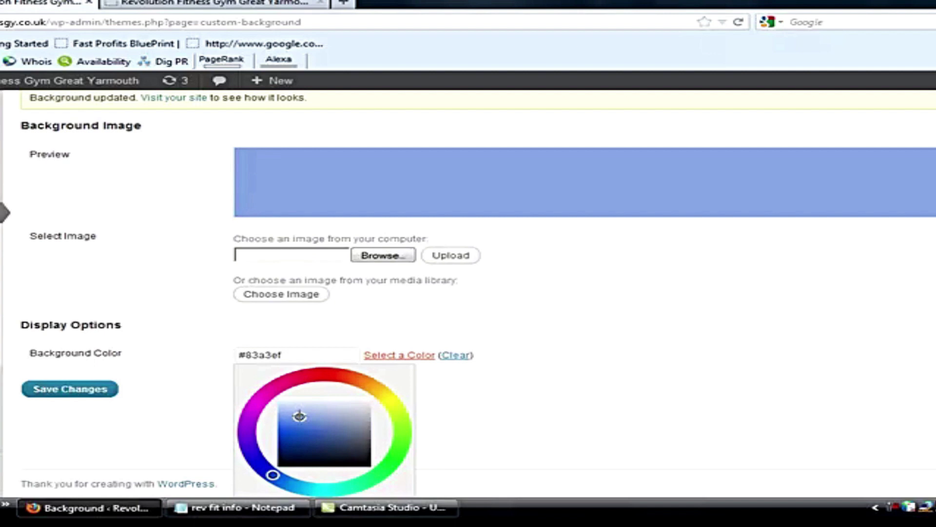
click(58, 390)
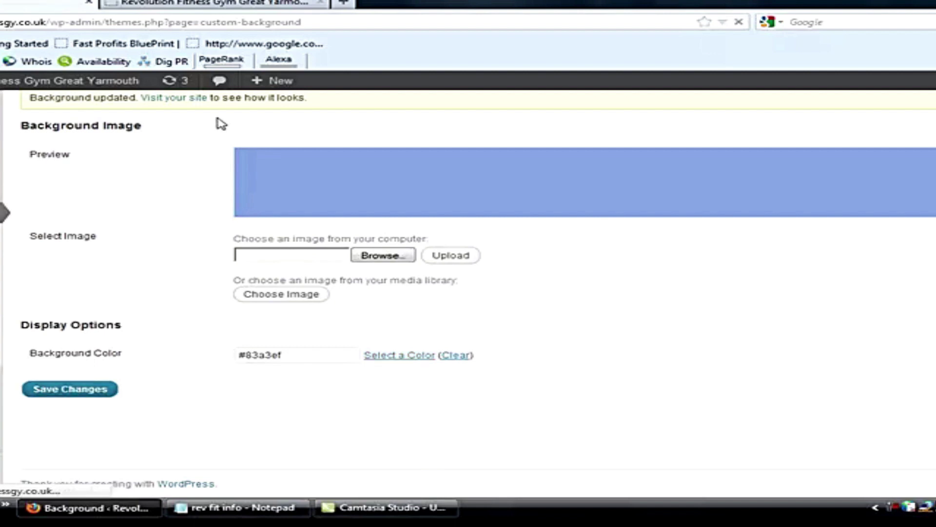
- Reload the homepage to check the lighter blue background, and return to the background settings
click(274, 7)
click(737, 22)
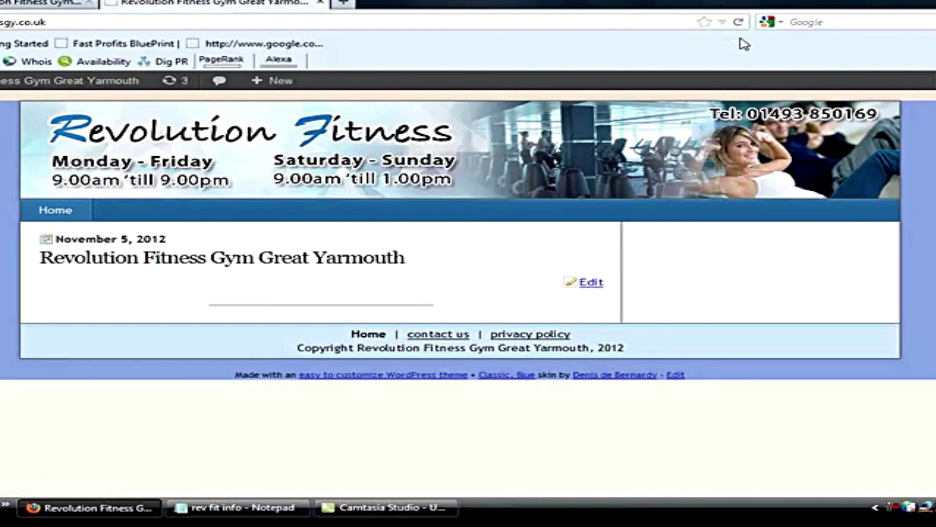
click(49, 4)
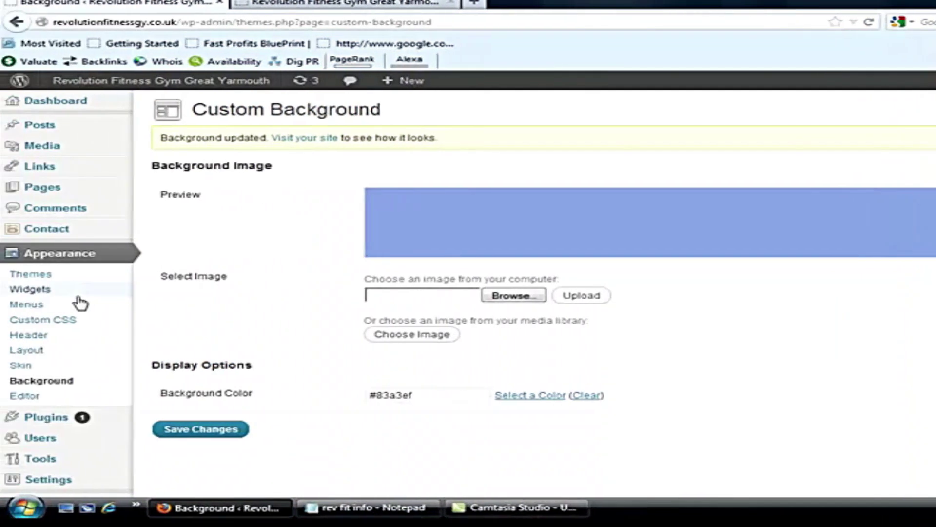
- Open the widgets page and expand the Header: Nav Menu widget in the Header Area down to its menu items
click(45, 293)
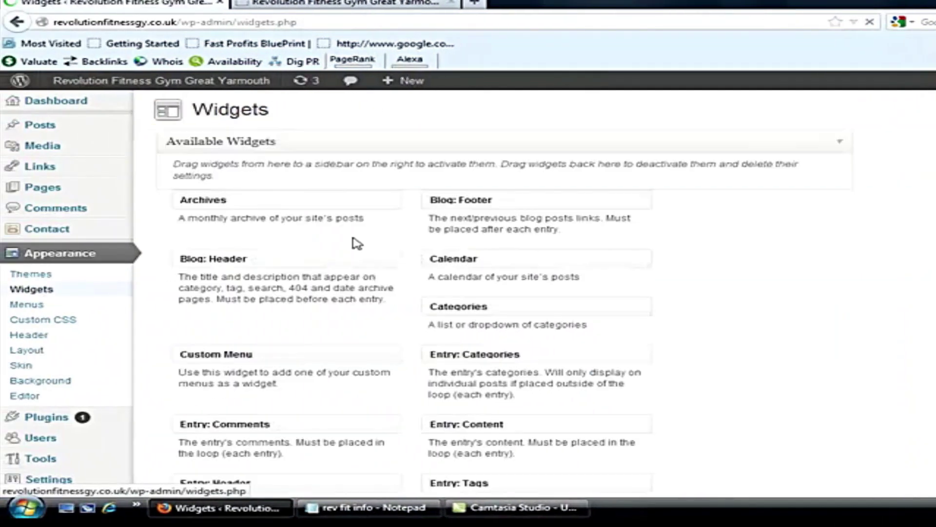
scroll(468, 293, down, 3)
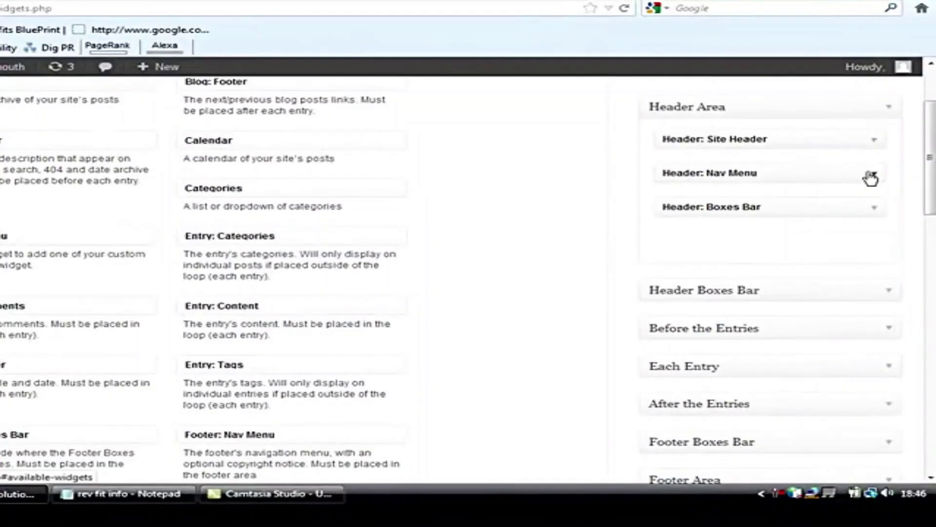
click(873, 173)
scroll(925, 201, down, 6)
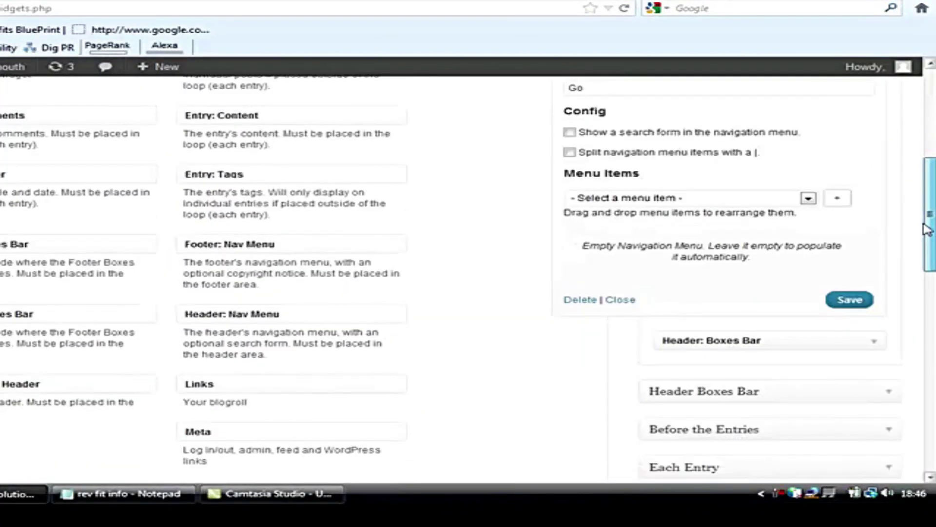
- Add the Home item to the Header: Nav Menu widget's menu items
click(808, 198)
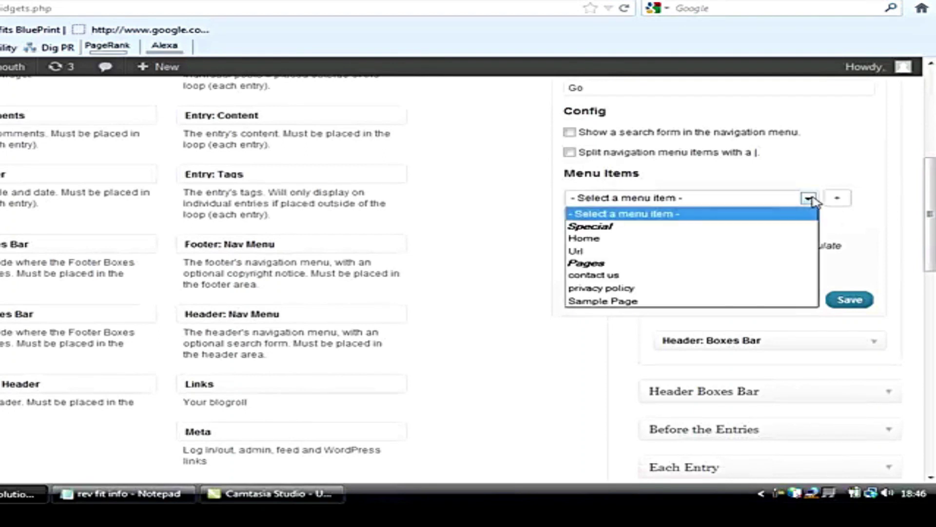
click(770, 250)
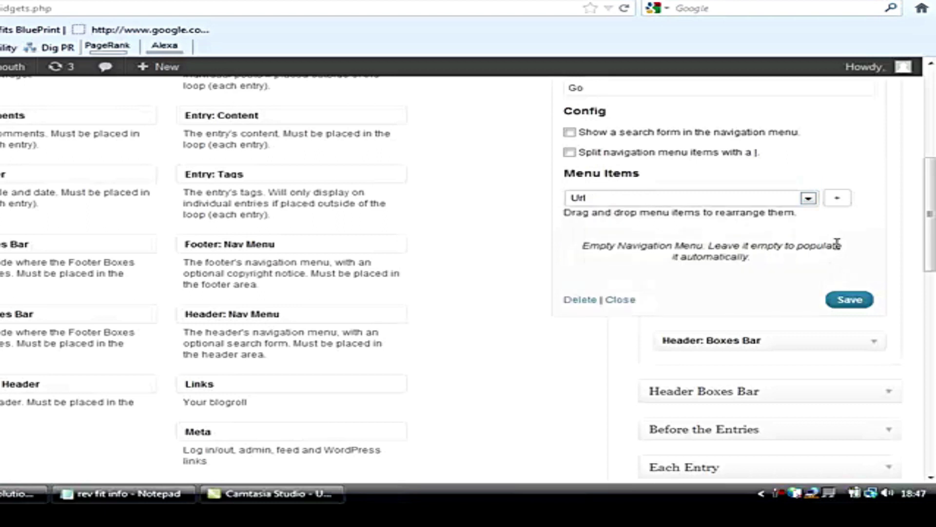
click(808, 199)
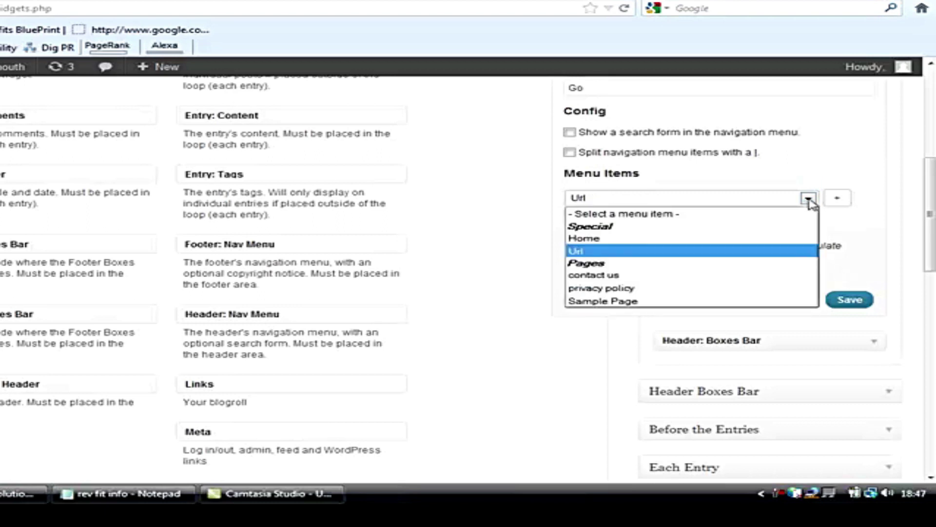
click(792, 237)
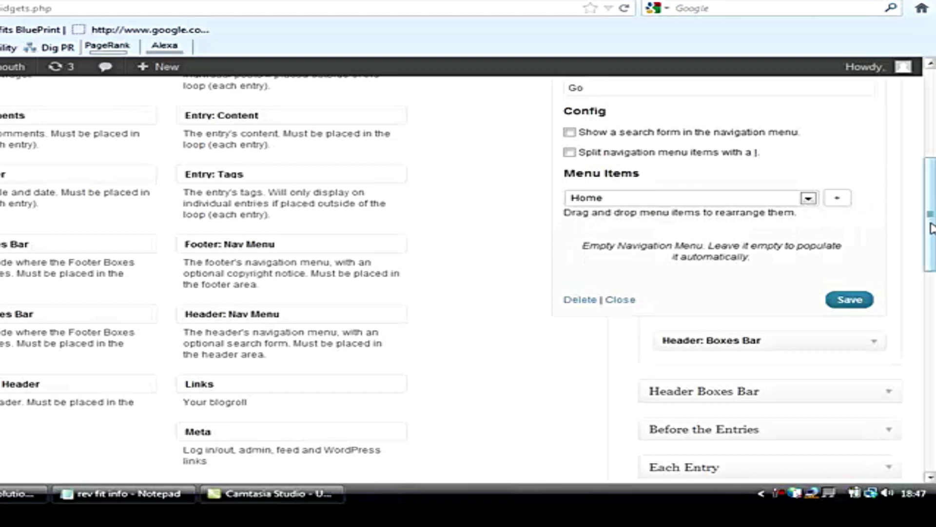
scroll(857, 205, up, 2)
click(838, 258)
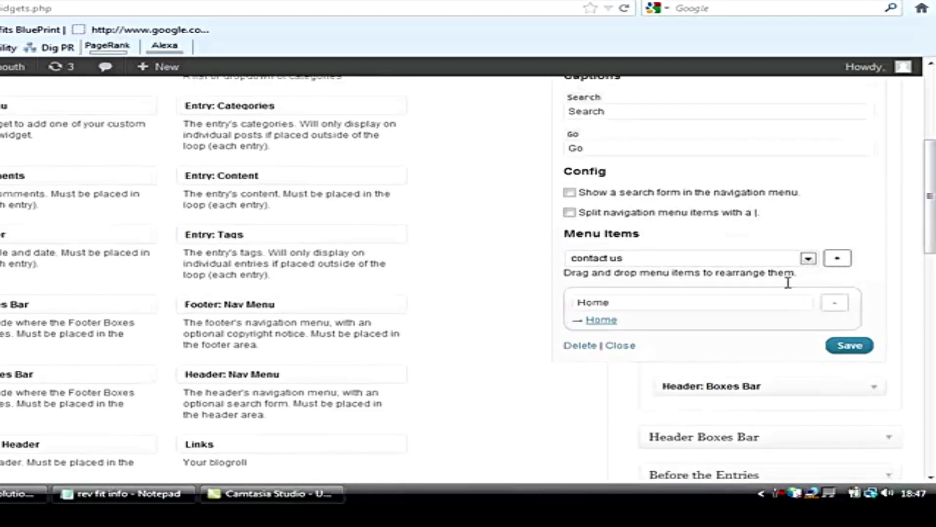
- Add the contact us page to the header navigation menu below Home
click(808, 259)
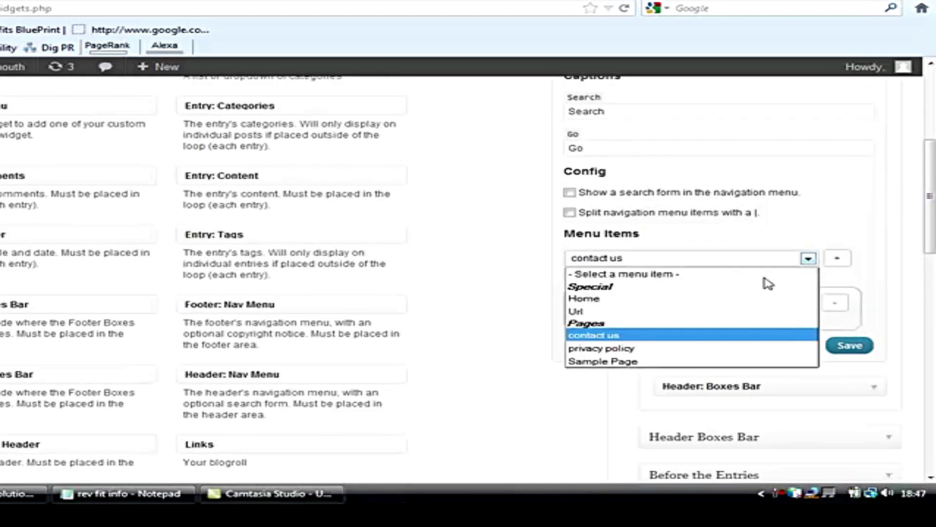
click(731, 336)
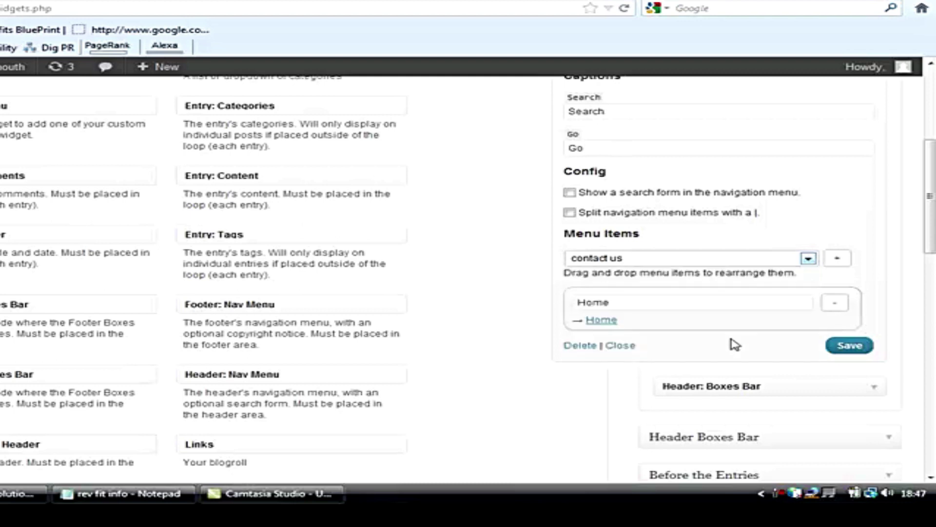
click(837, 259)
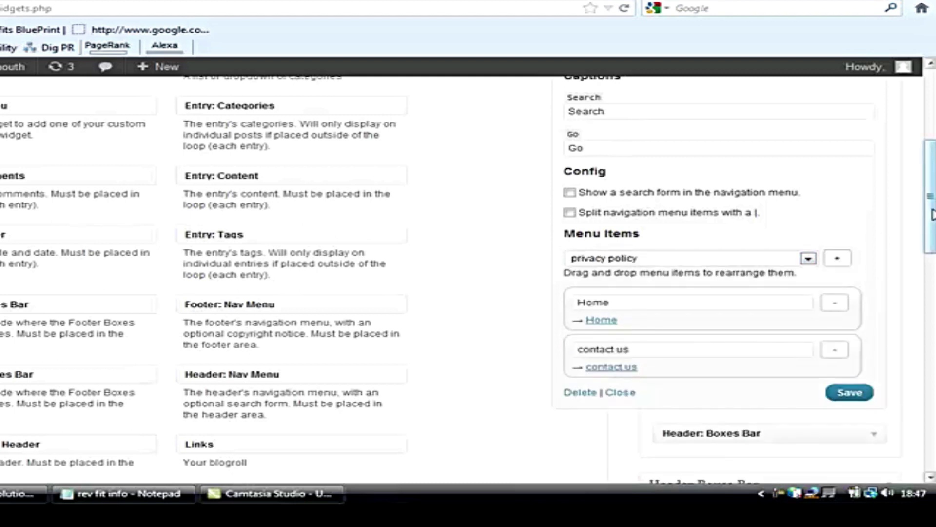
- Add a Url item to the header navigation menu and label it "where are we"
scroll(927, 196, down, 4)
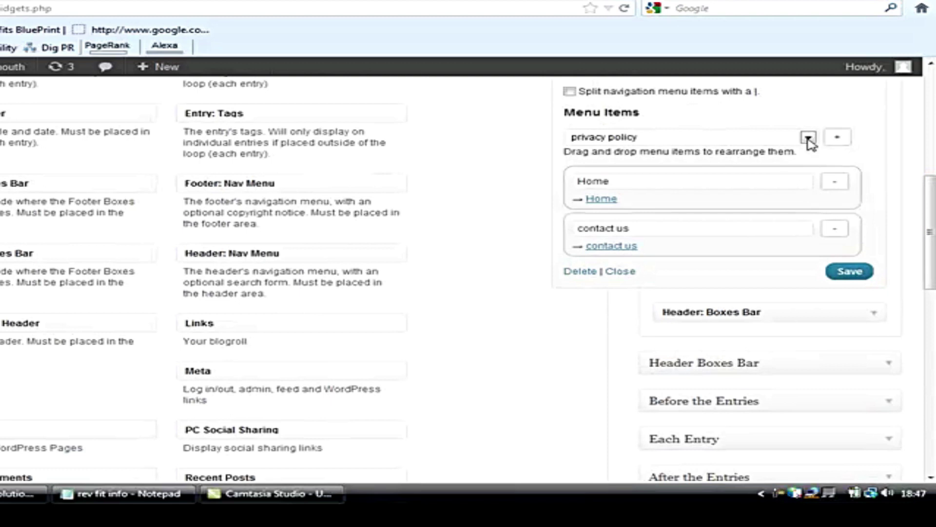
click(808, 138)
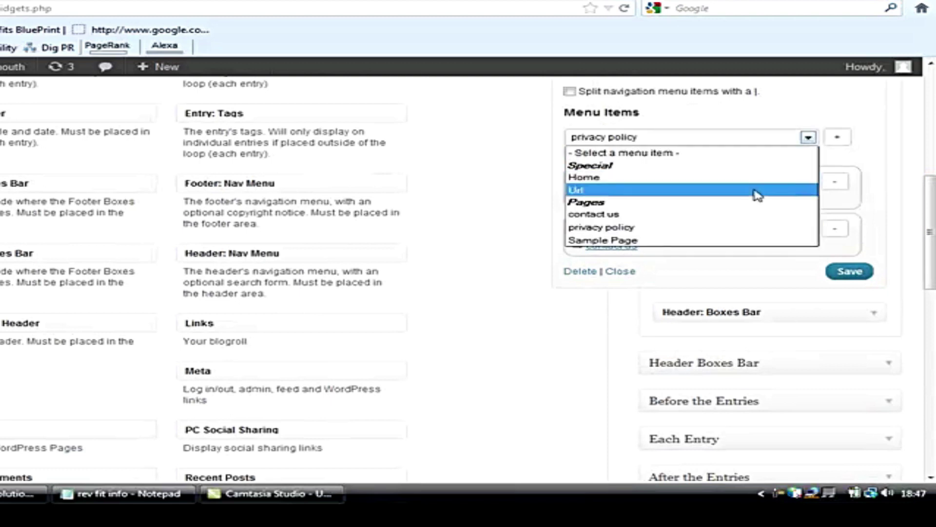
click(807, 189)
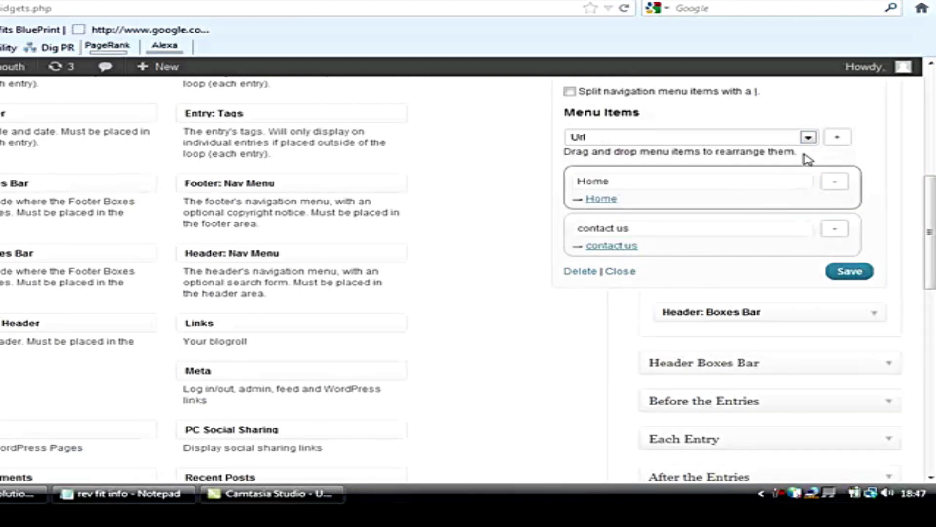
click(839, 138)
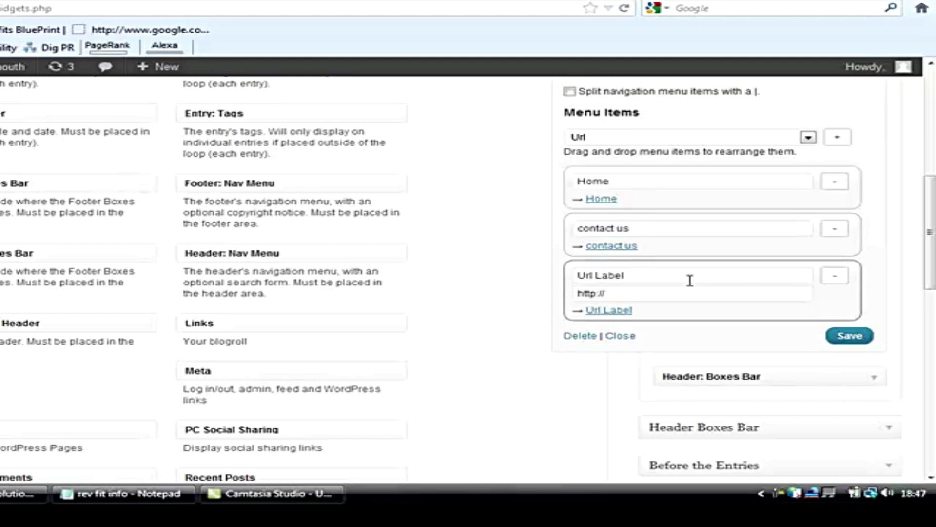
click(649, 276)
key(BackSpace)
key(BackSpace)
key(BackSpace)
key(BackSpace)
key(BackSpace)
key(BackSpace)
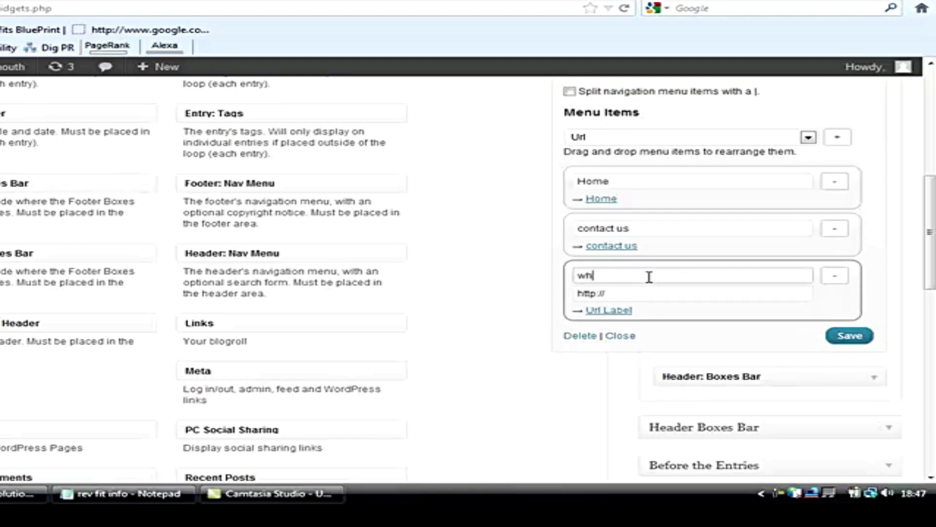
- Copy the Google Maps link from the rev fit info notes in Notepad into the "where are we" item's URL, and save the widget
click(654, 295)
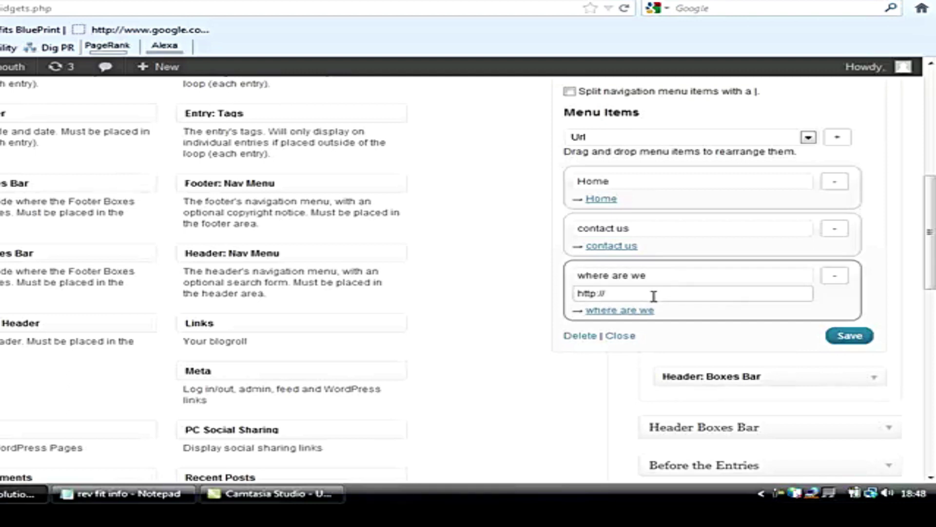
click(147, 493)
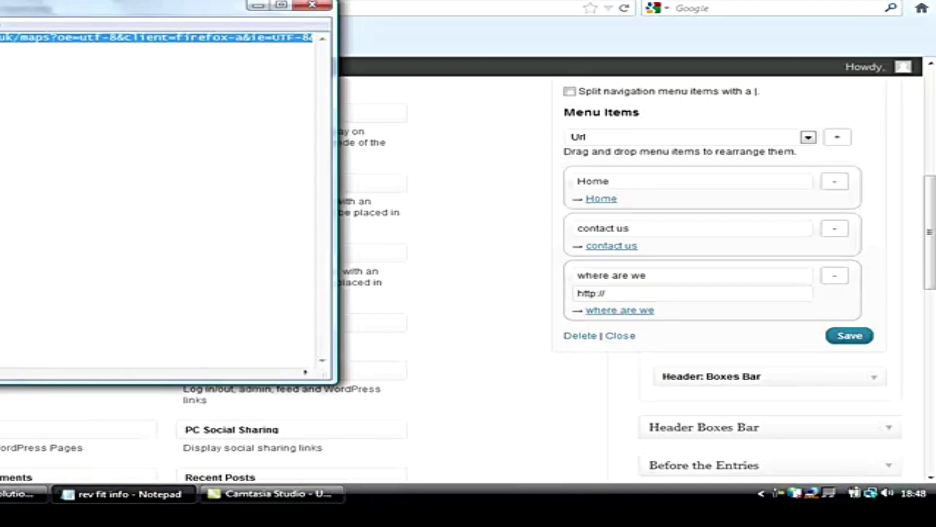
right_click(11, 37)
click(31, 82)
click(258, 6)
drag(608, 293, 579, 292)
right_click(589, 296)
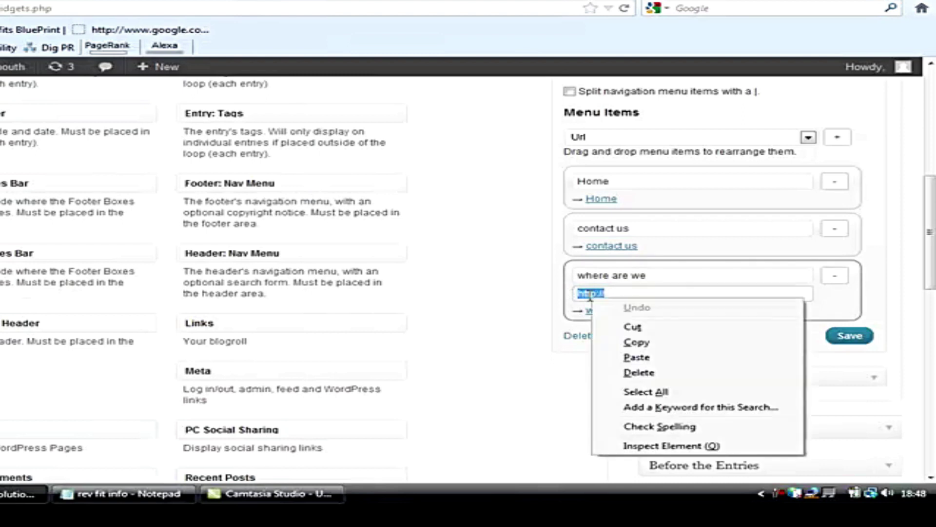
click(637, 357)
click(849, 335)
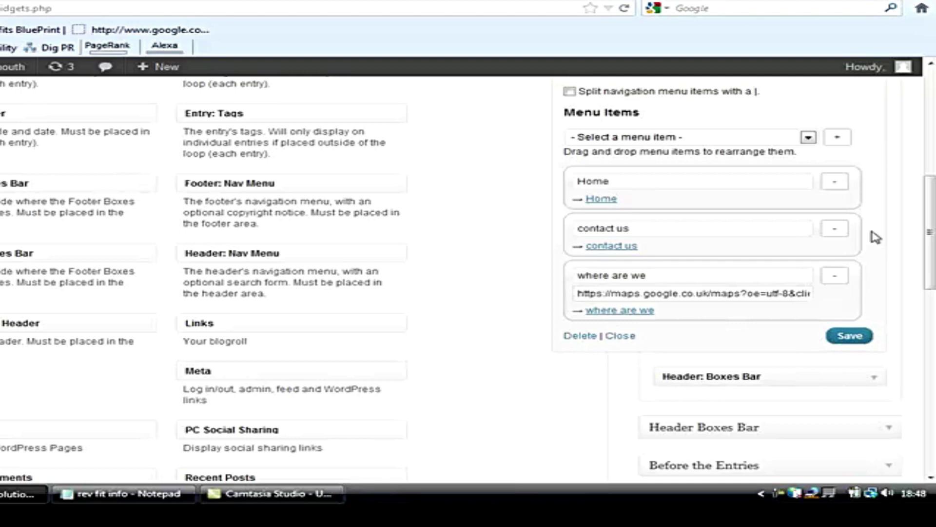
- Check the planned menu entries in the rev fit info notes, and publish a new blank page titled "Opening Times"
drag(930, 241, 929, 271)
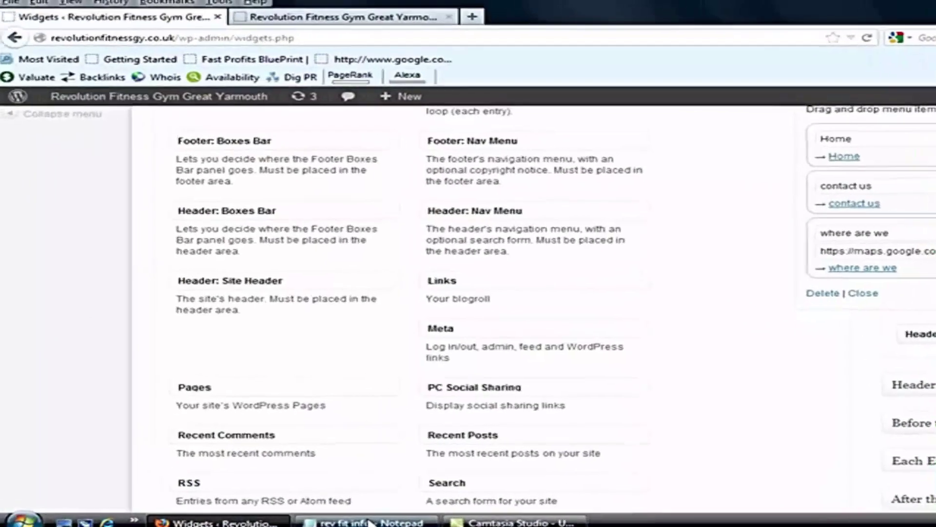
click(195, 503)
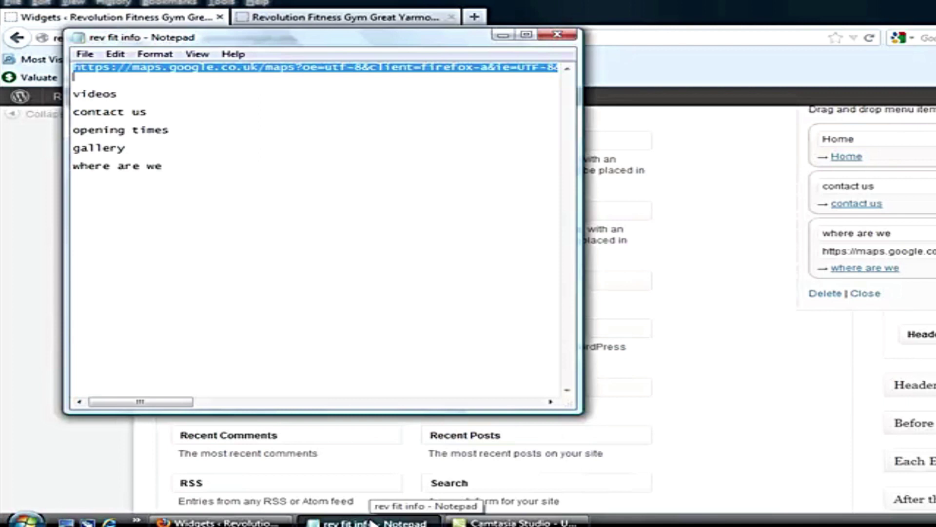
click(373, 523)
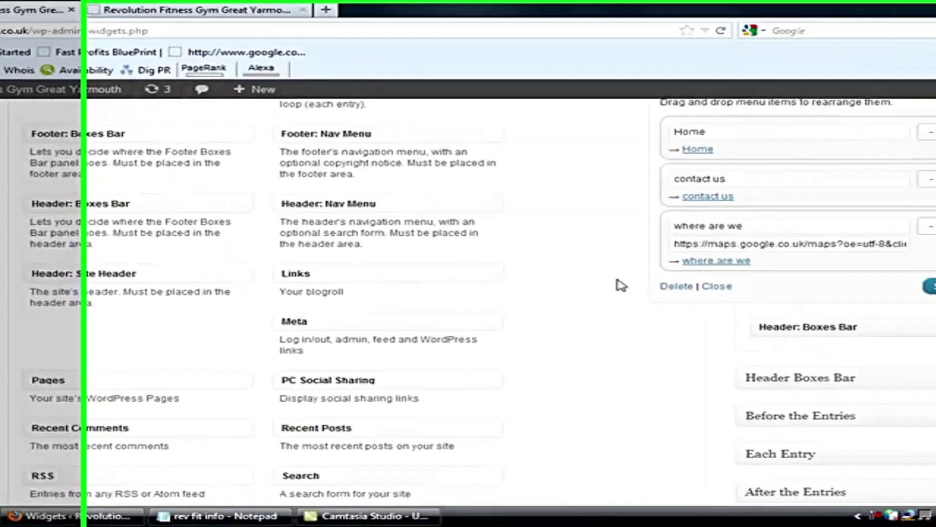
scroll(622, 285, up, 10)
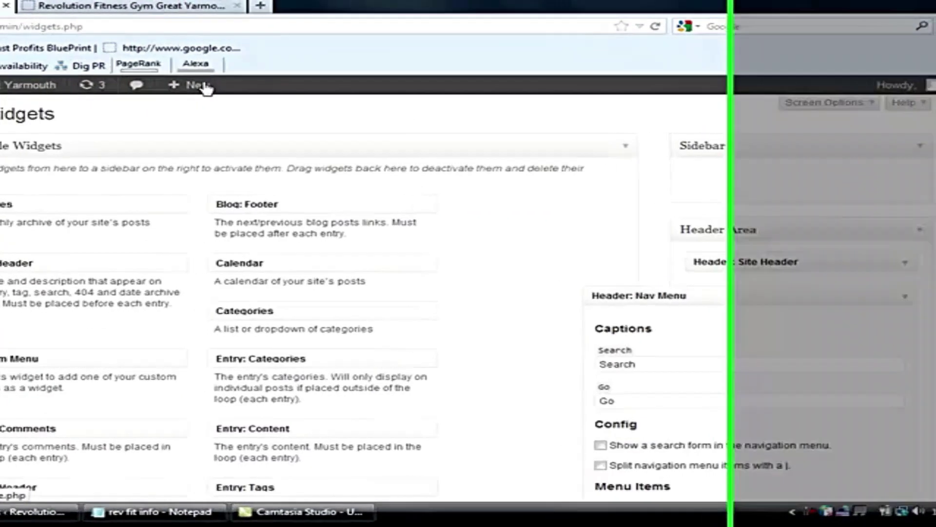
mouse_move(59, 195)
click(183, 198)
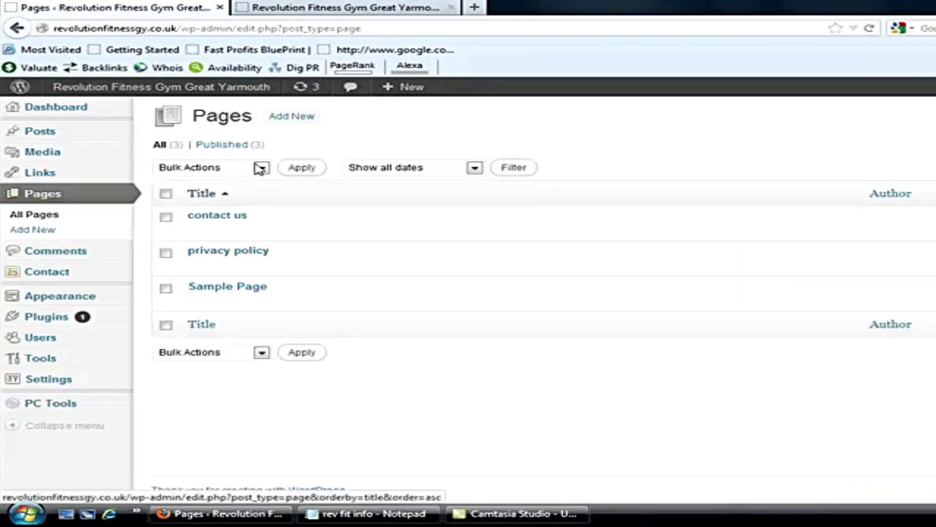
click(293, 117)
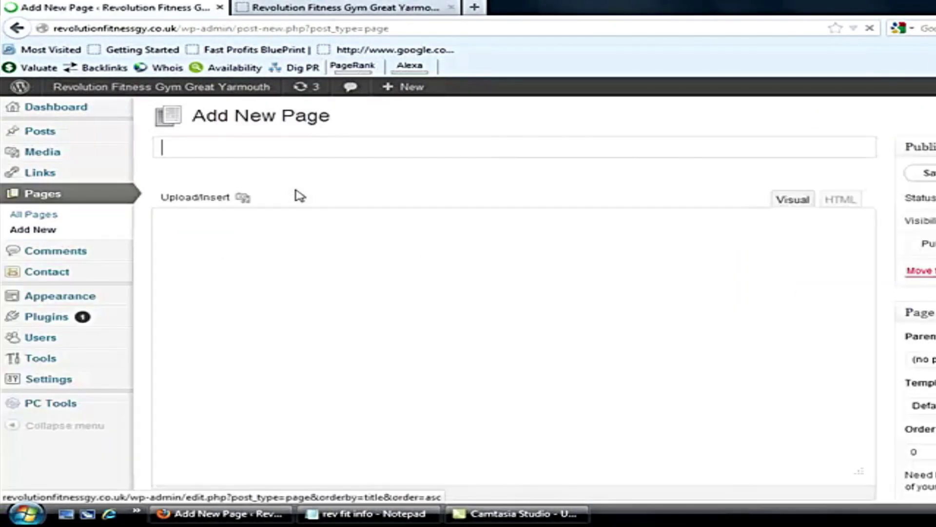
click(240, 146)
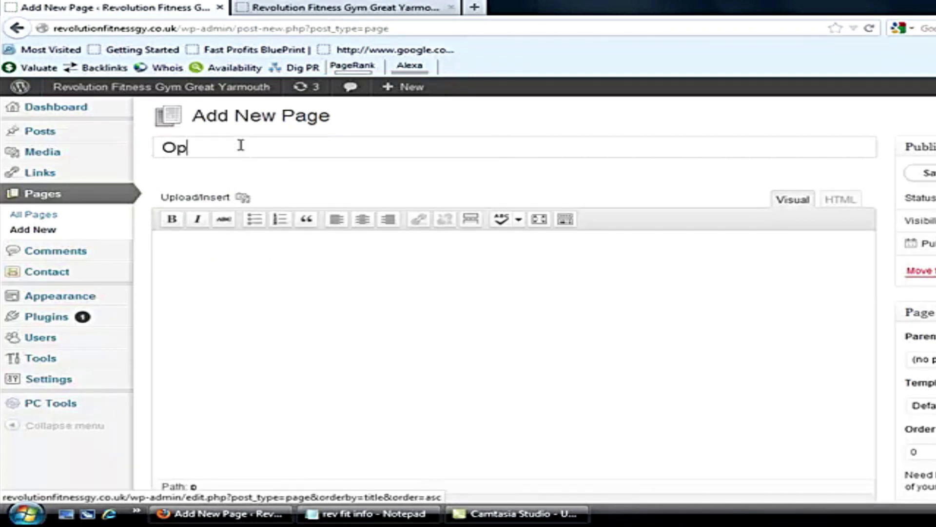
text(Opening Times)
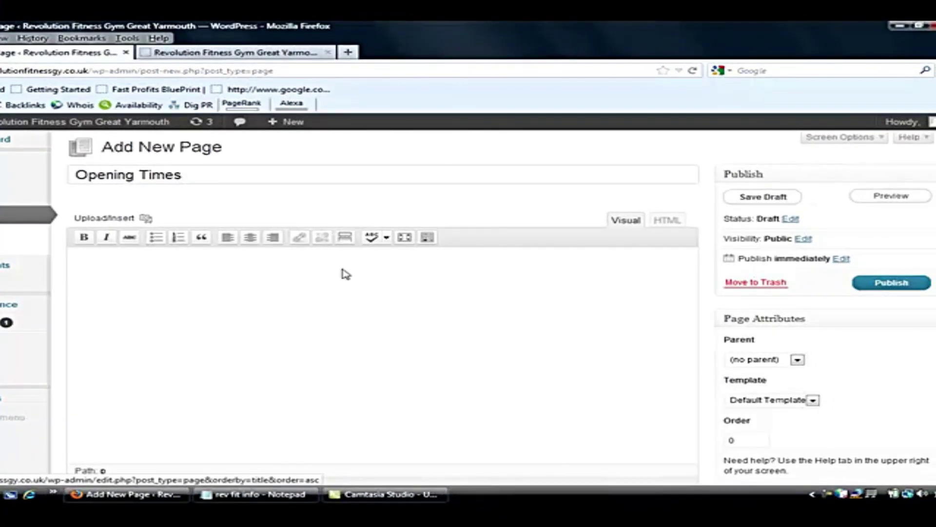
click(345, 274)
click(888, 287)
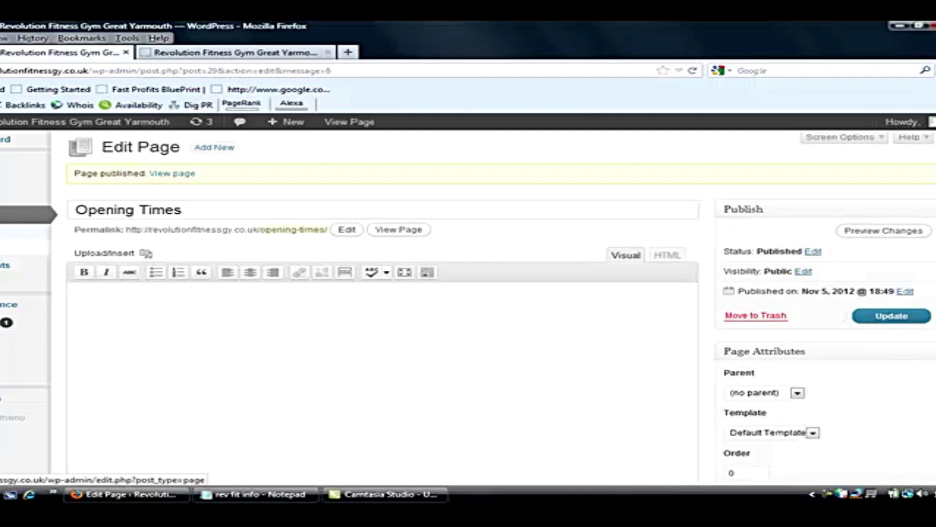
- Create another blank page titled "Videos" and publish it
click(212, 151)
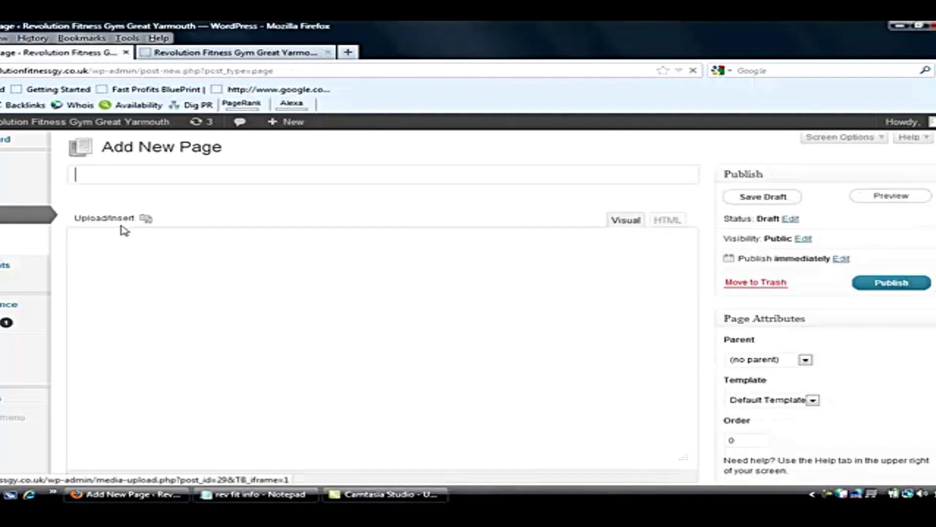
click(132, 173)
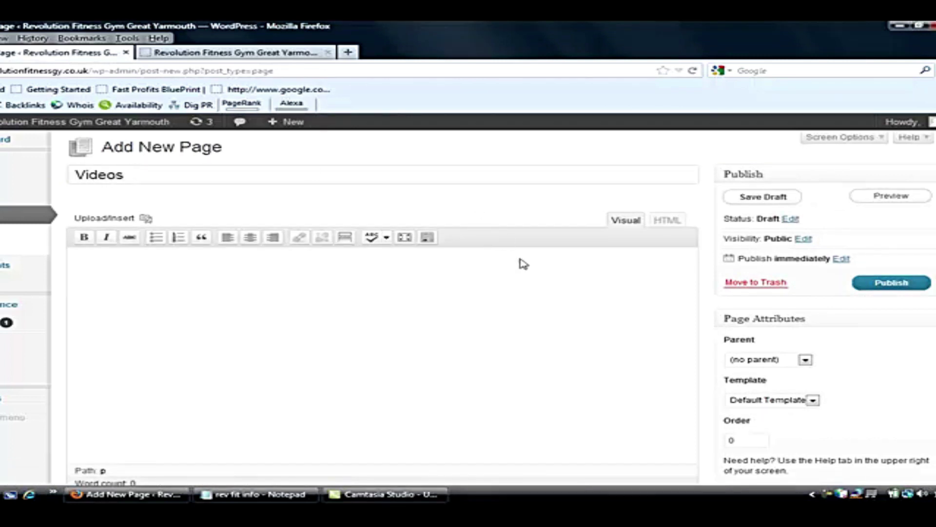
click(895, 284)
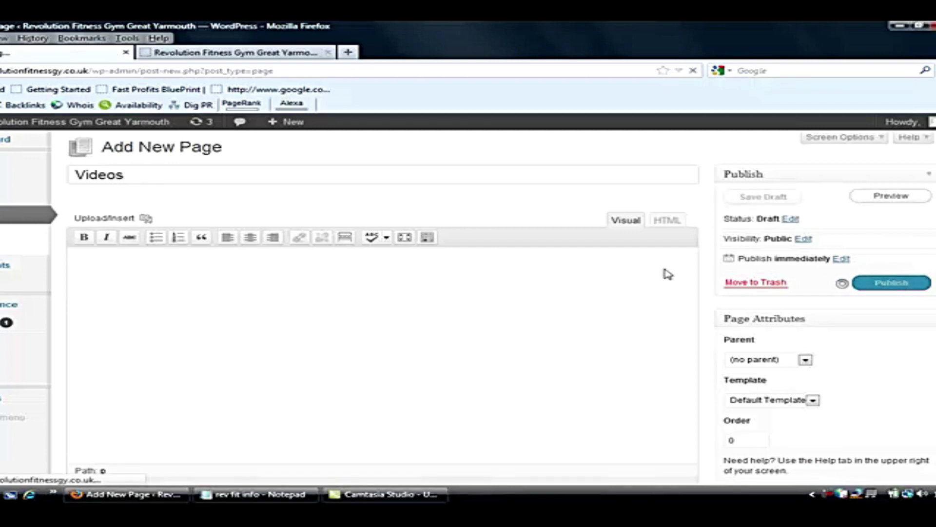
- Consult the rev fit info notes again, and publish a new blank page titled "Gallery"
click(263, 494)
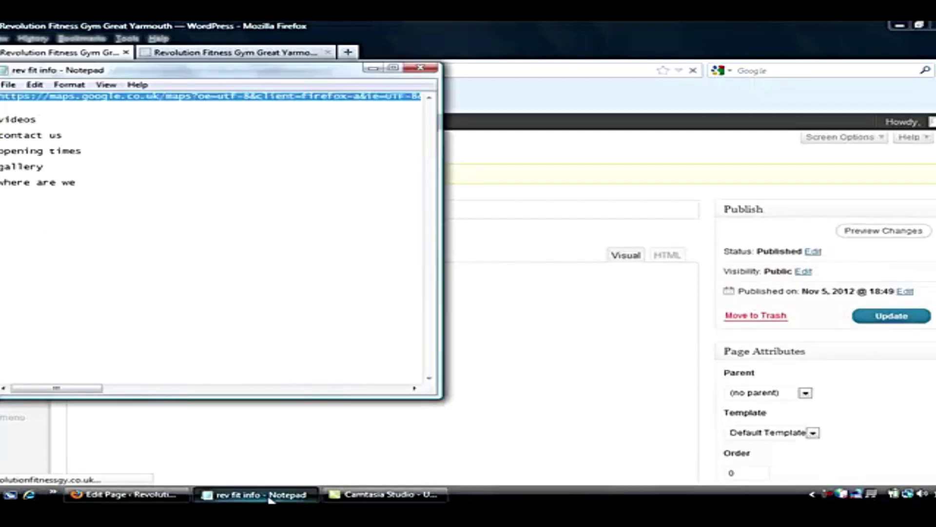
click(269, 495)
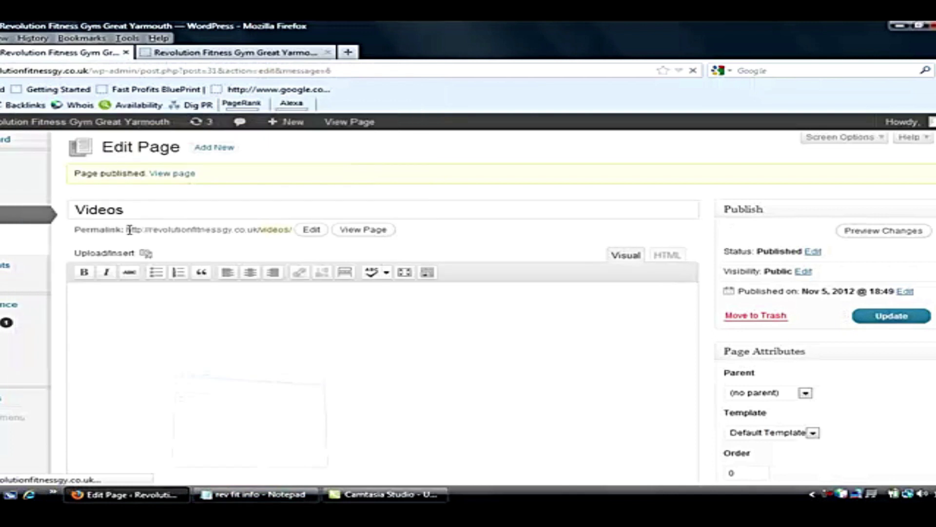
click(211, 148)
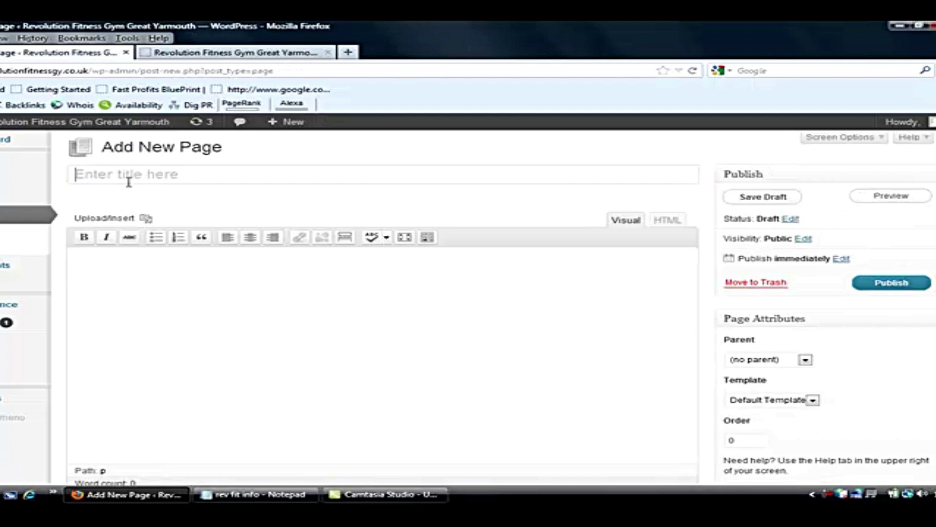
click(132, 177)
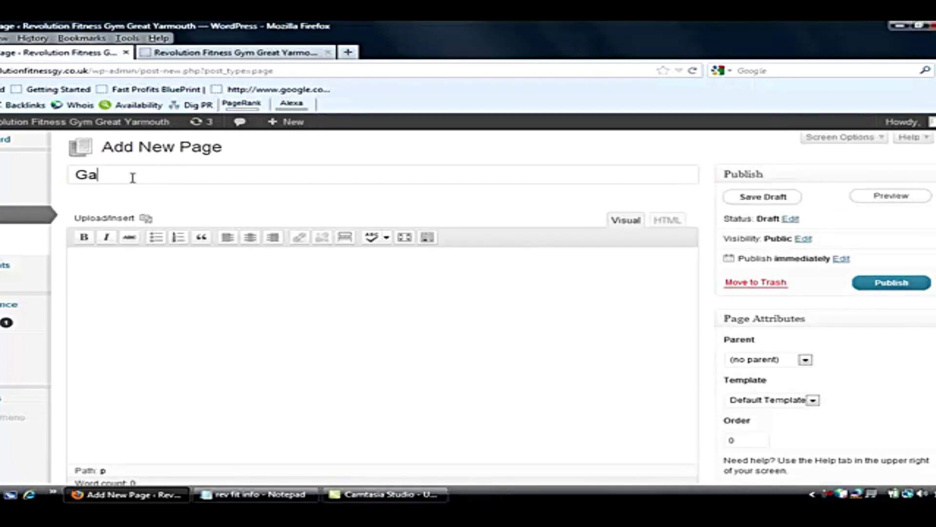
click(891, 292)
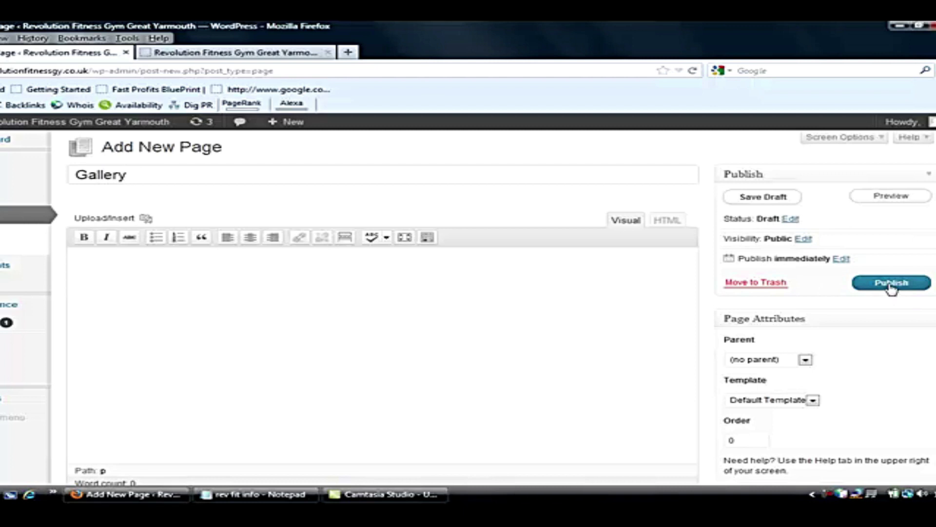
click(891, 287)
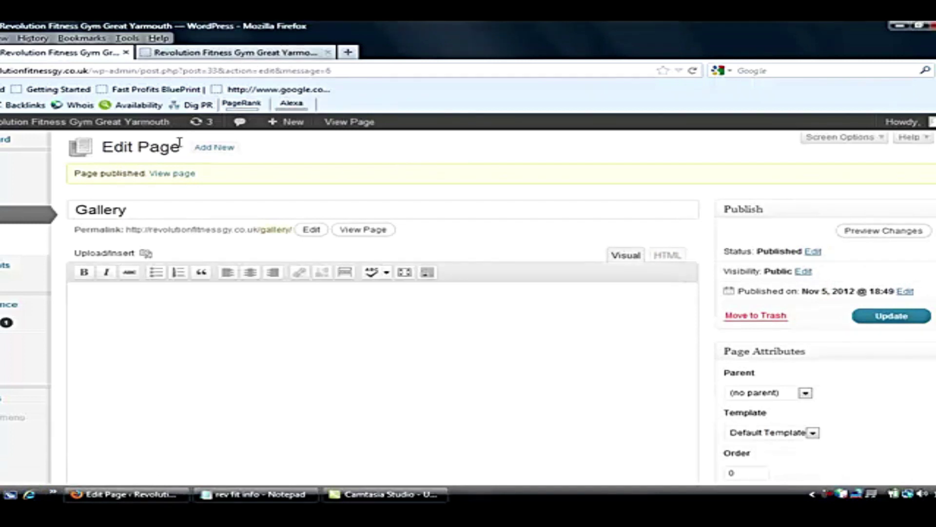
- Open the Widgets page and expand the Header: Nav Menu widget in the Header Area to its menu items
mouse_move(31, 307)
click(97, 321)
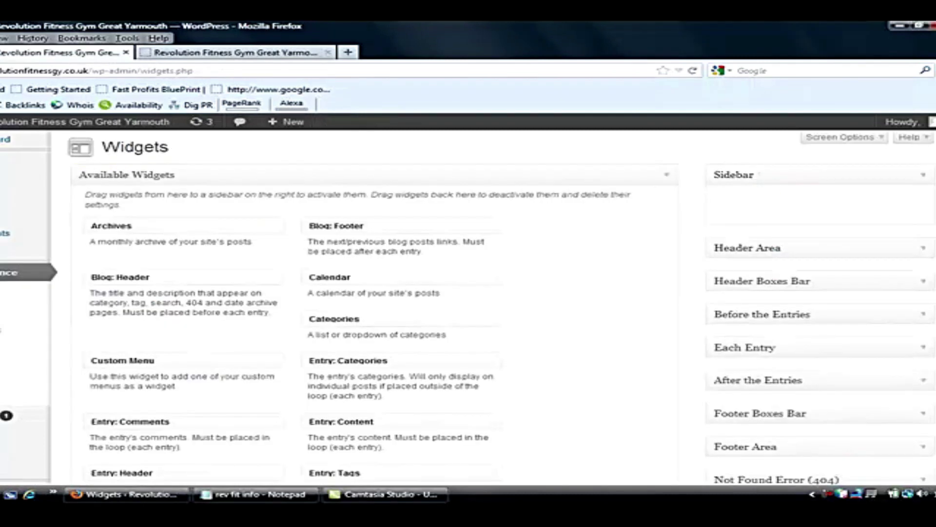
scroll(468, 304, down, 3)
click(921, 156)
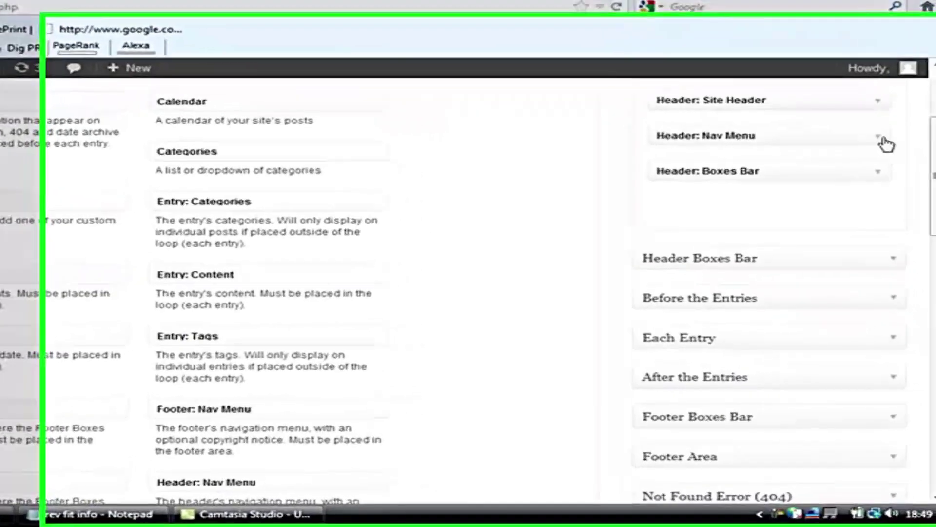
click(910, 213)
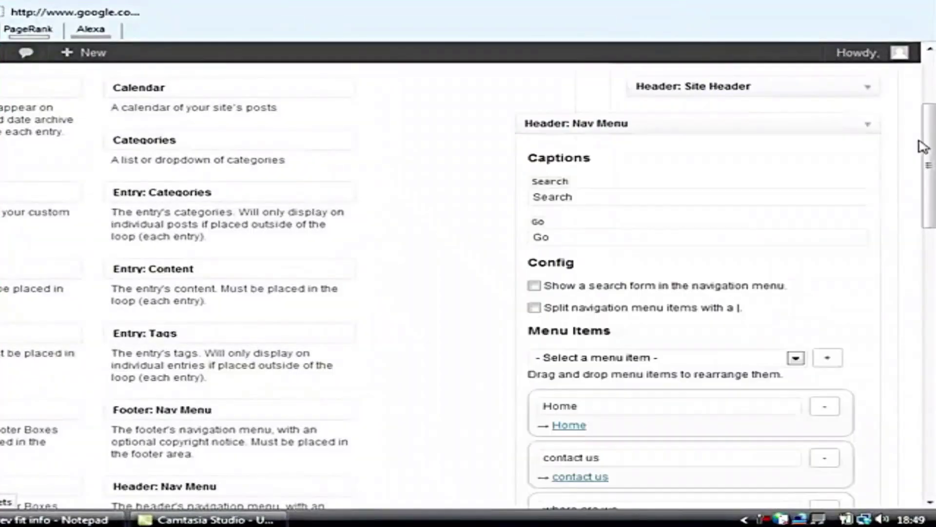
scroll(934, 182, down, 5)
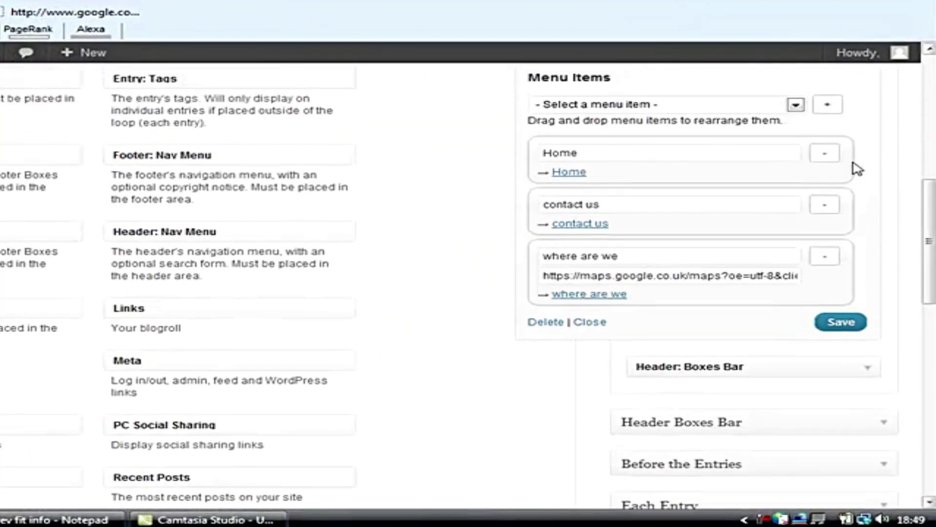
- Add the Videos and Opening Times pages as items in the header navigation menu
click(797, 106)
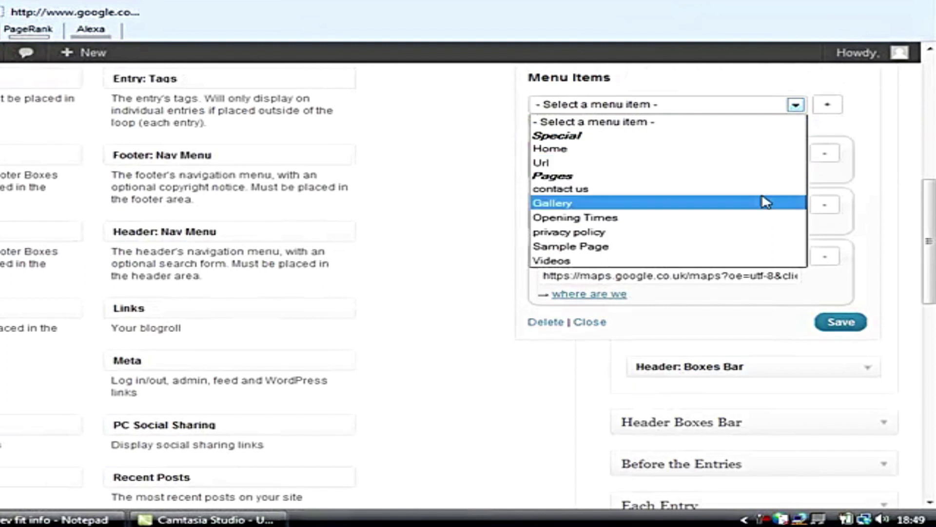
click(765, 261)
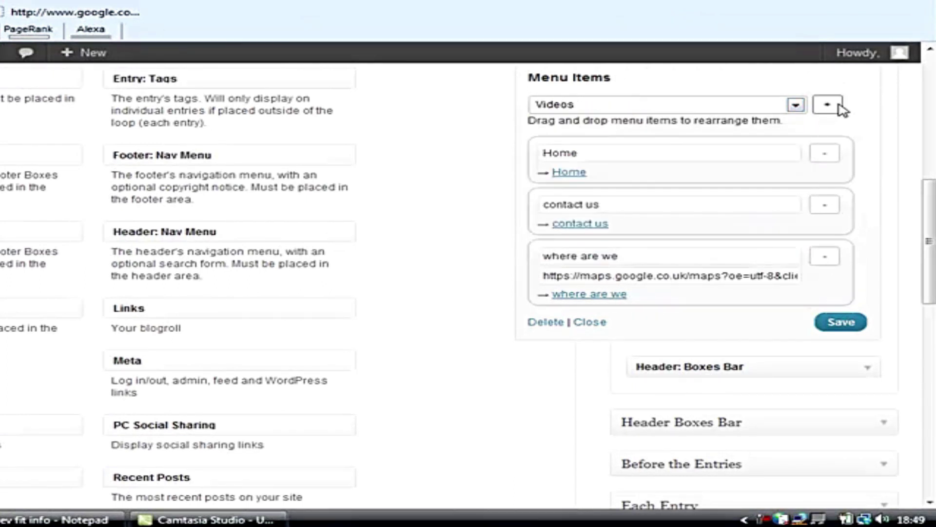
click(825, 110)
click(796, 106)
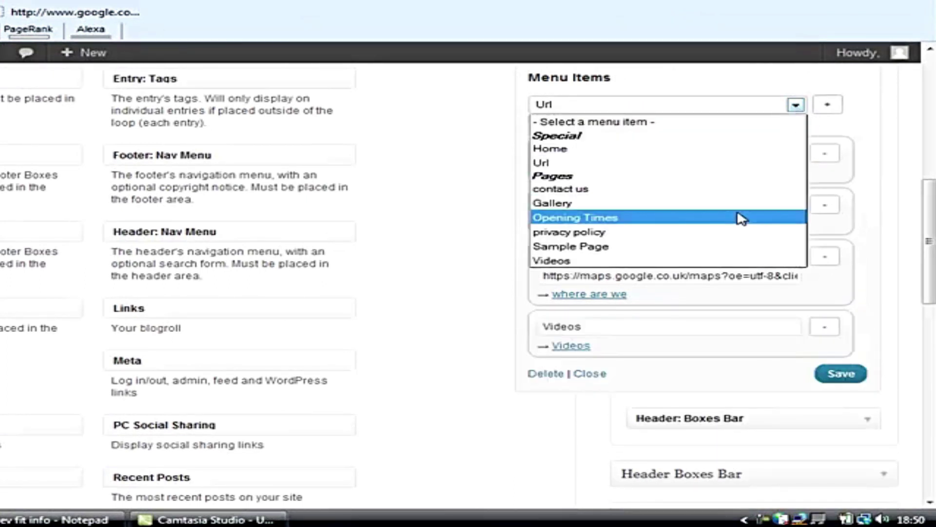
click(738, 216)
click(828, 104)
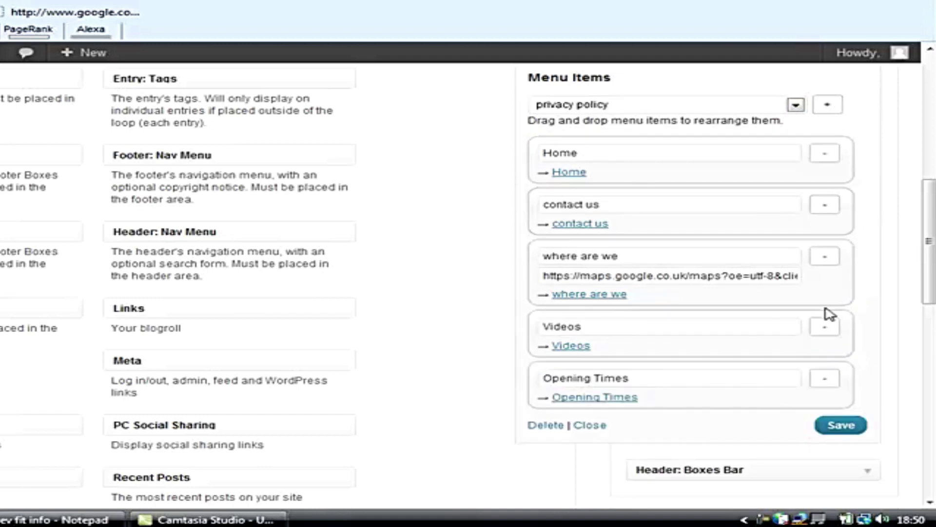
- Reorder the header menu so Videos and Opening Times follow Home, and check the order against the rev fit info notes
drag(767, 350, 771, 211)
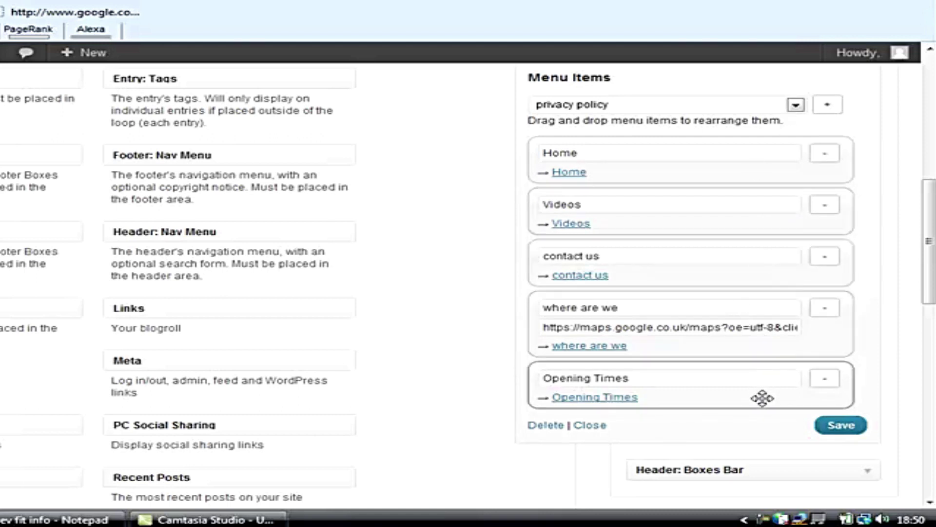
mouse_move(758, 280)
mouse_down()
mouse_move(758, 254)
mouse_move(759, 266)
mouse_up()
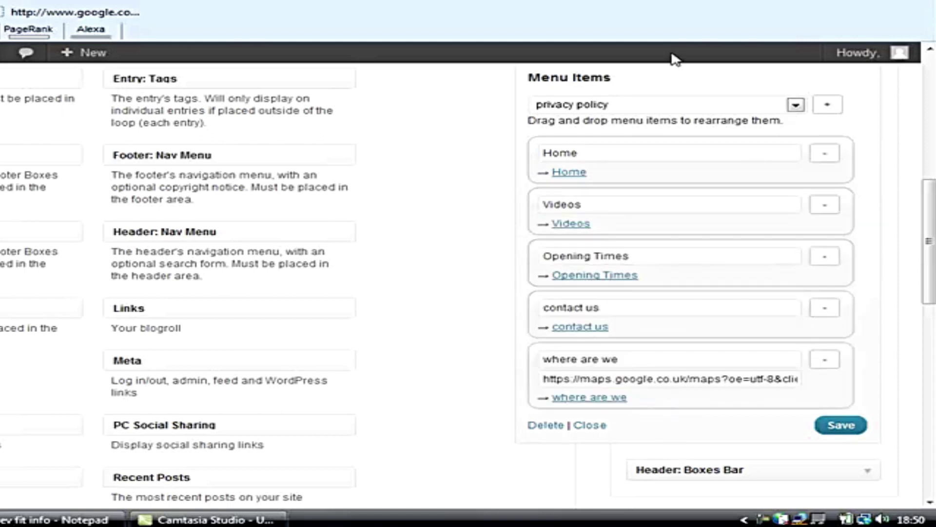
click(71, 521)
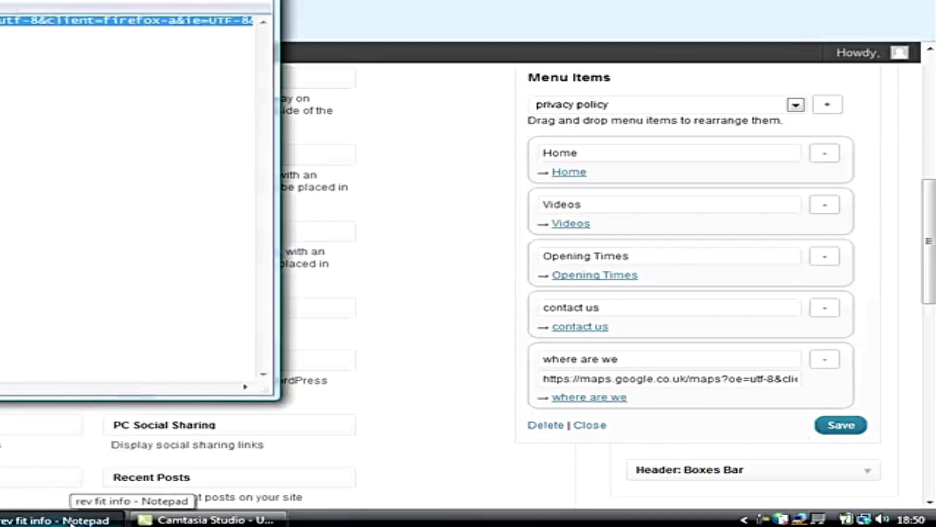
click(70, 521)
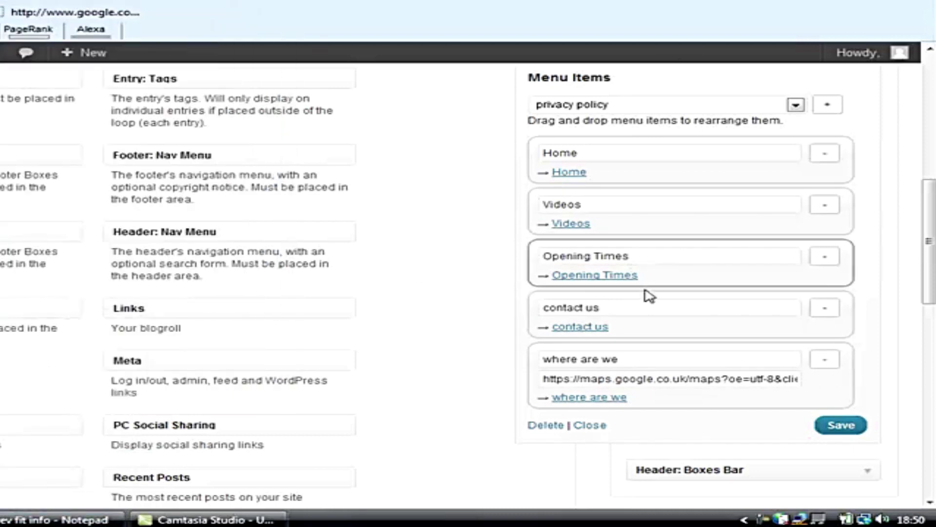
- Move "contact us" above Opening Times, compare the menu with the rev fit info notes, and save the widget
drag(677, 328, 679, 265)
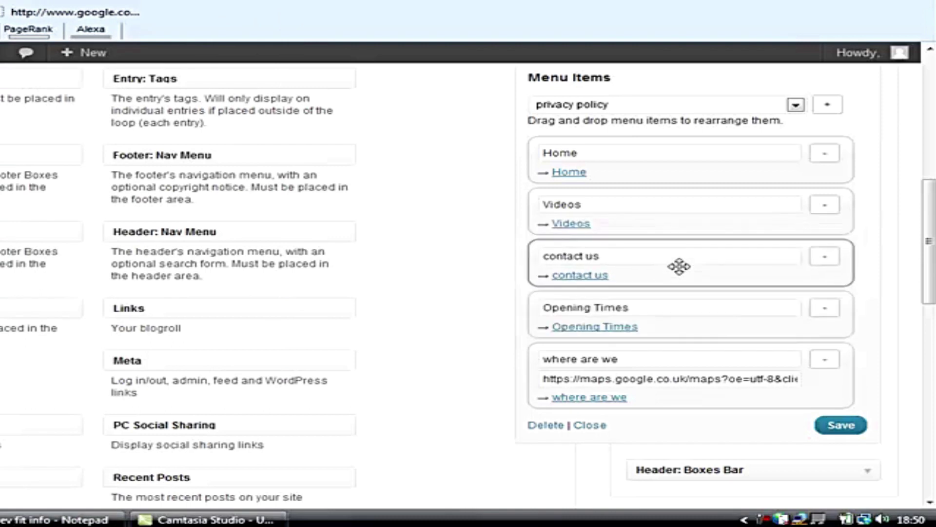
click(56, 521)
click(56, 521)
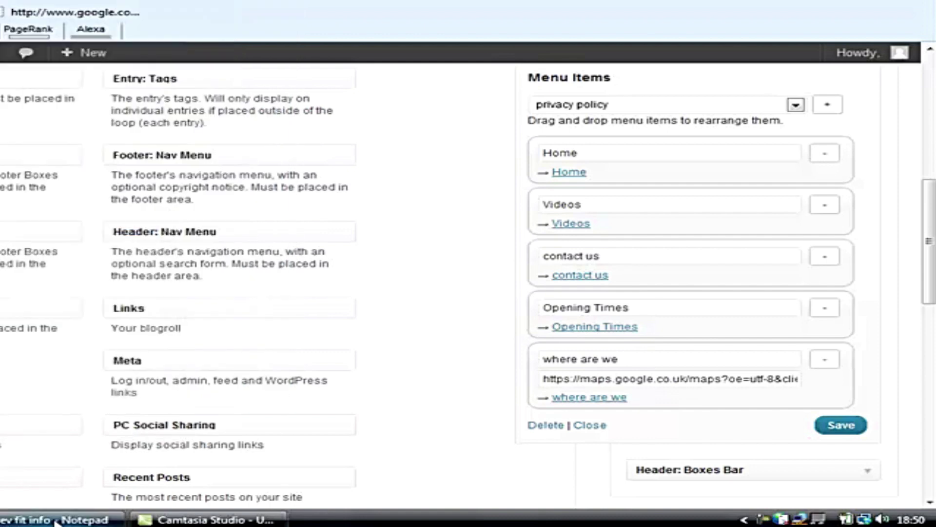
click(56, 521)
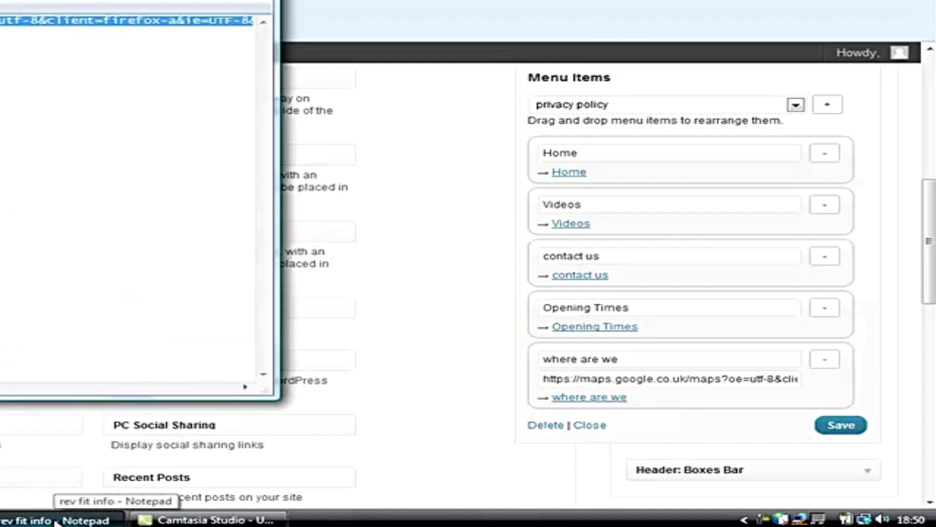
click(56, 521)
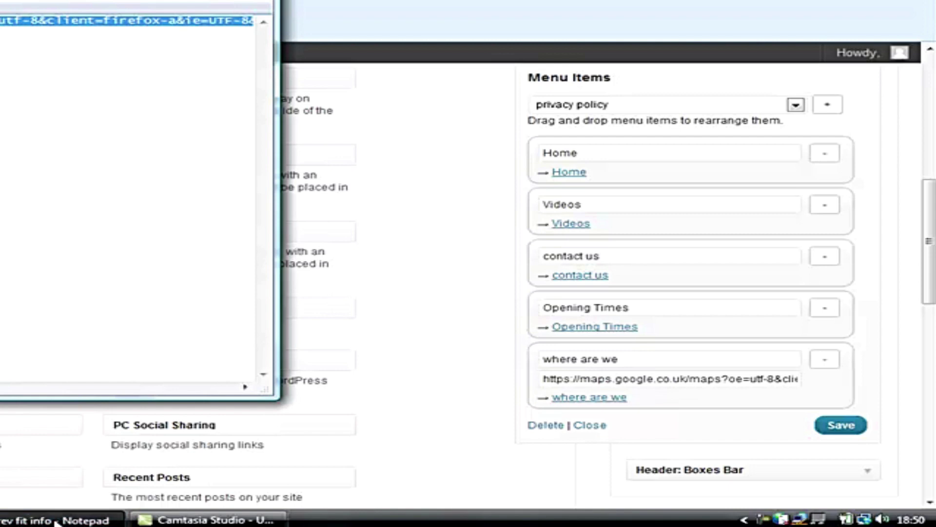
click(851, 430)
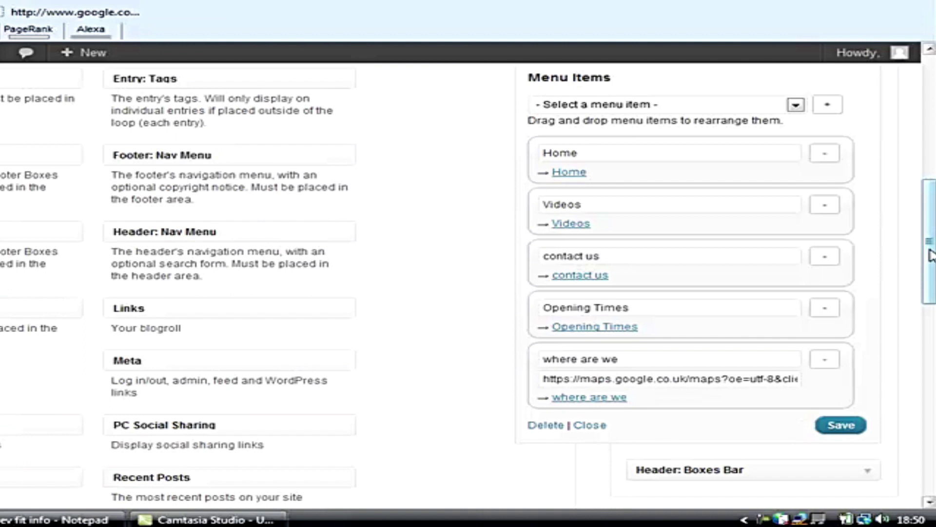
- Add the Gallery page to the header menu, place it above "where are we", and save the widget
click(796, 104)
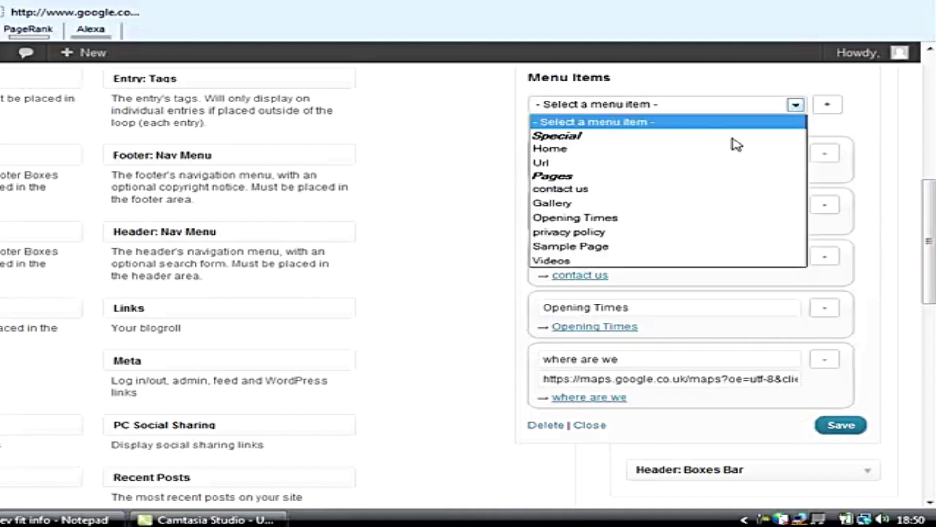
click(677, 203)
click(829, 105)
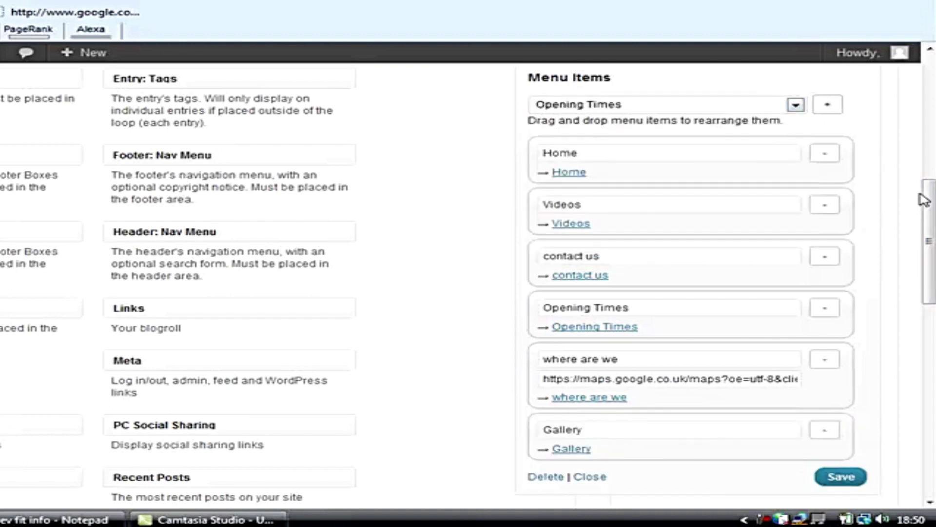
scroll(923, 200, down, 3)
drag(743, 250, 745, 196)
click(846, 294)
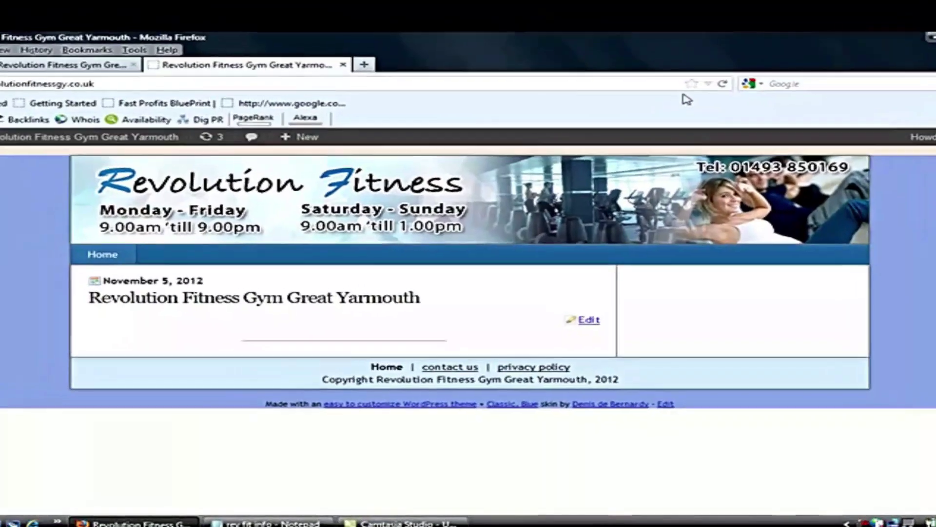
- Reload the live site's home page, and return to the admin to review the available layouts on the Manage Layout page
click(725, 86)
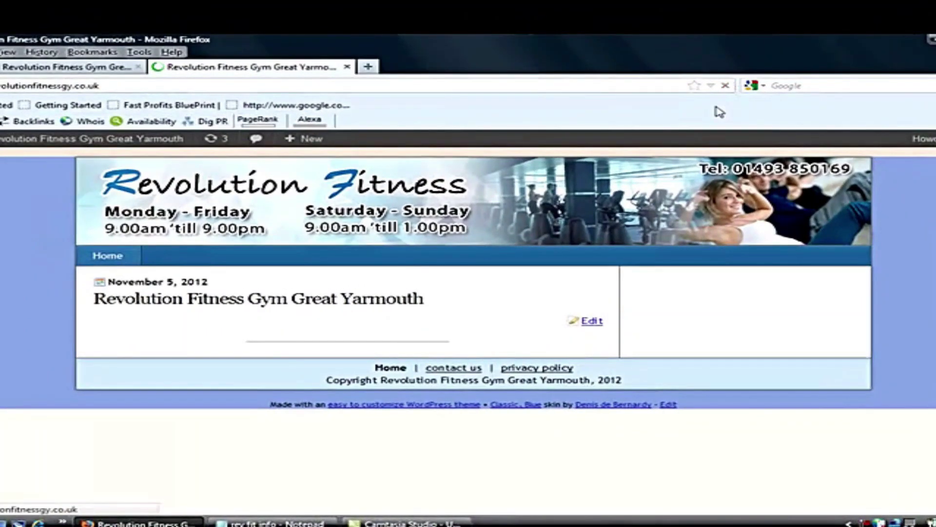
click(49, 71)
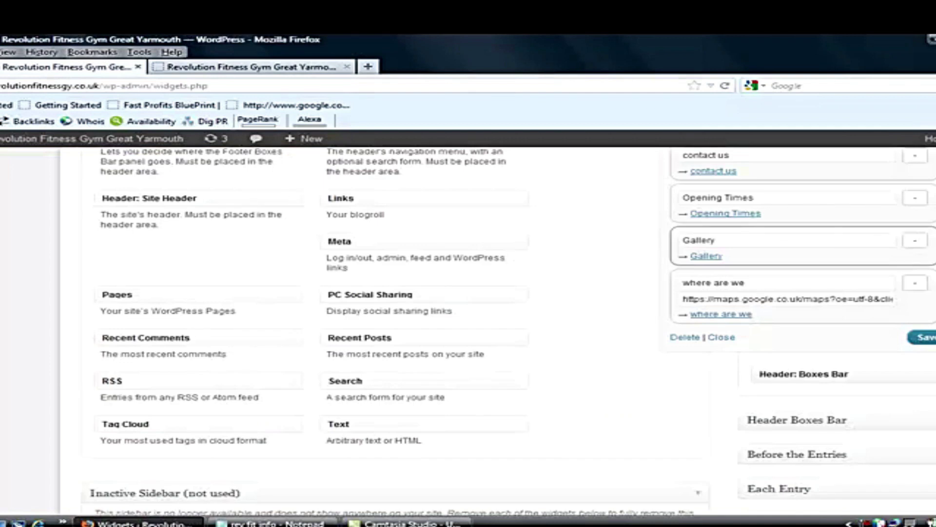
scroll(279, 187, up, 10)
scroll(476, 190, up, 7)
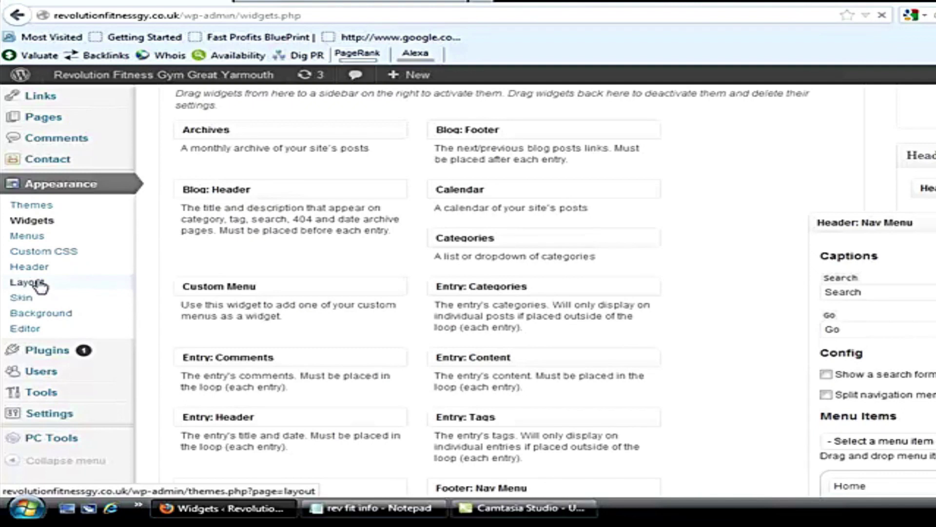
click(39, 283)
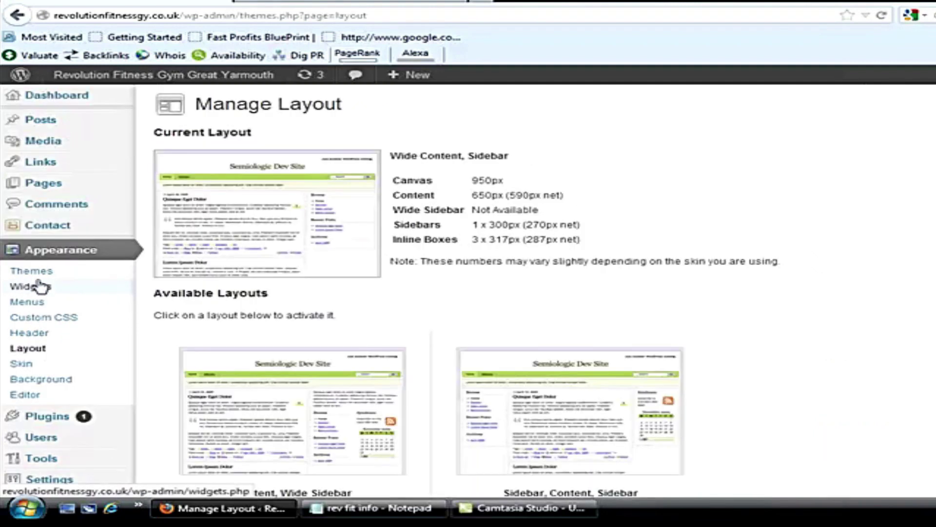
scroll(468, 293, down, 10)
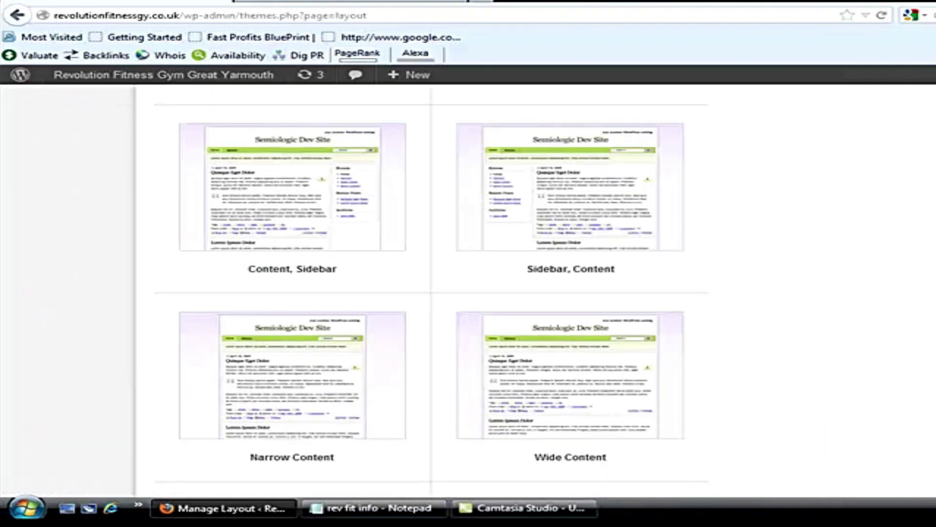
scroll(468, 292, up, 10)
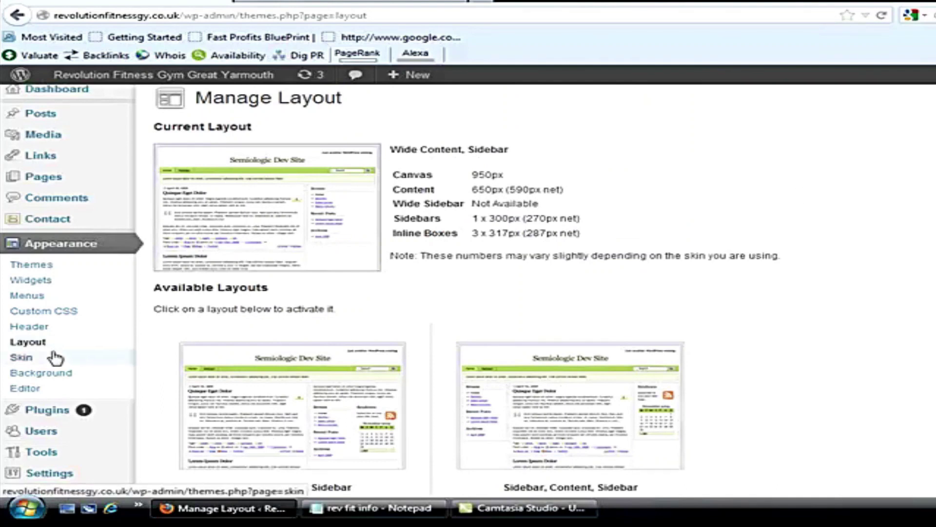
- Clear the Designer Credits text in the Skin & Font settings, save the changes, and reload the live site to check it
click(30, 358)
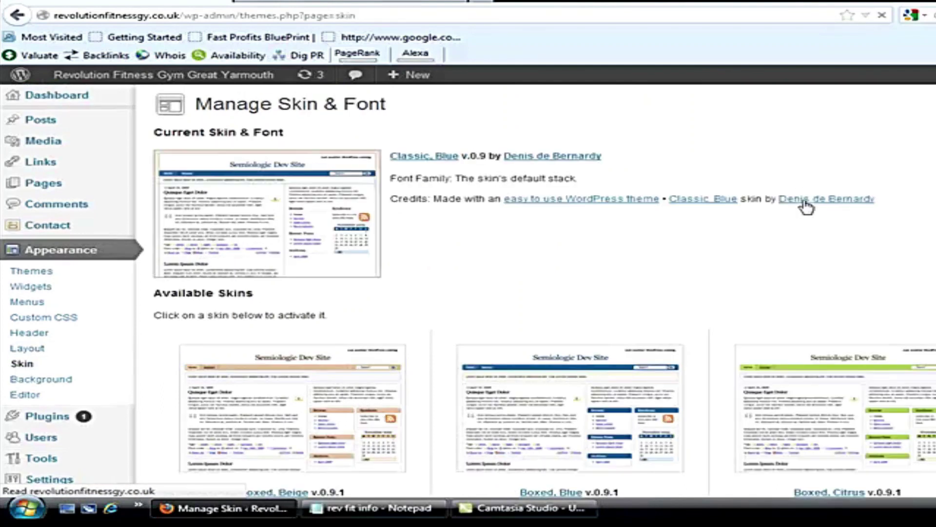
scroll(537, 292, down, 15)
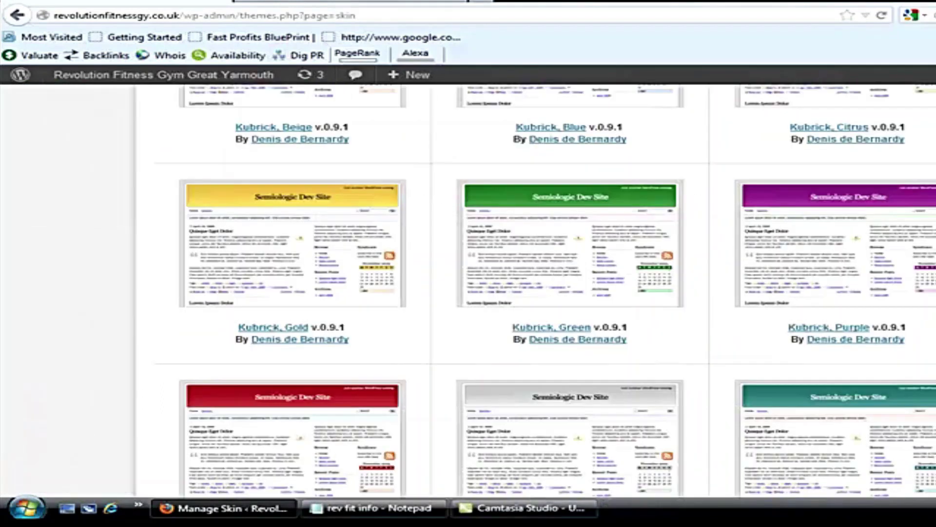
drag(428, 352, 150, 351)
key(BackSpace)
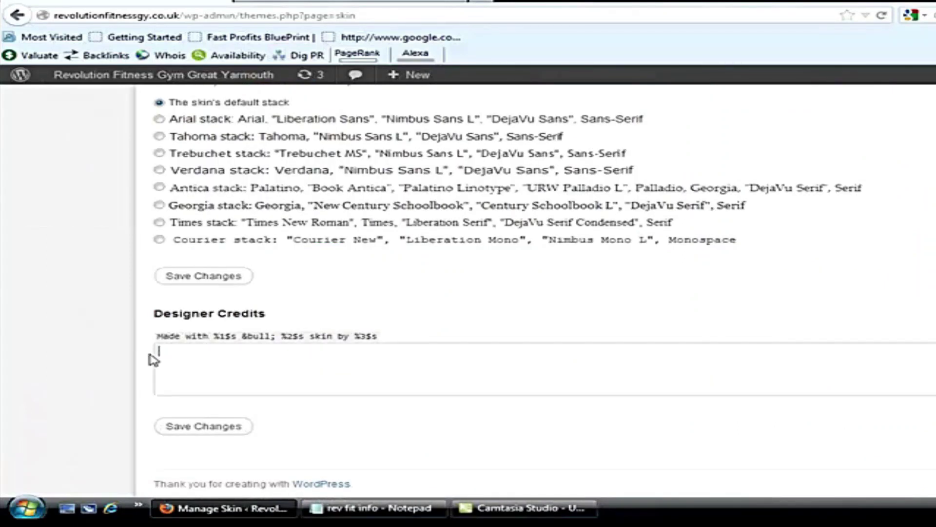
click(192, 431)
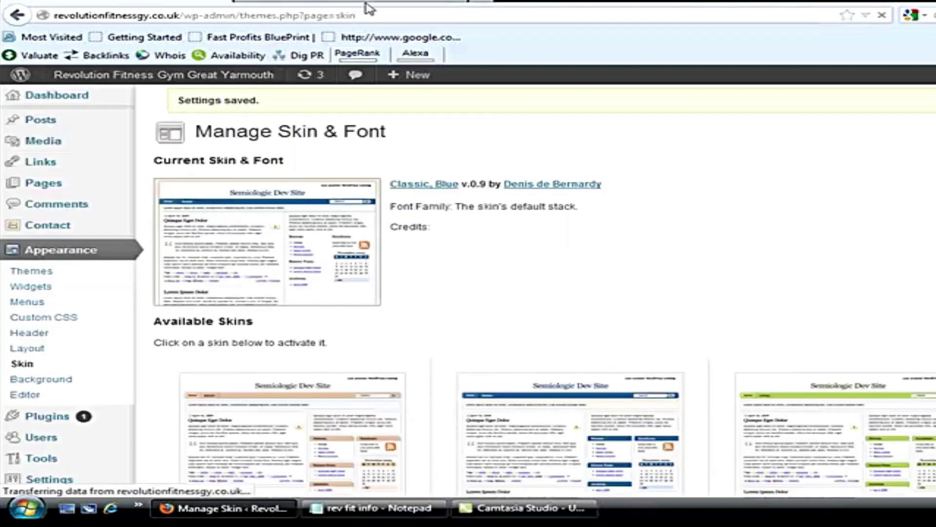
click(385, 3)
click(881, 15)
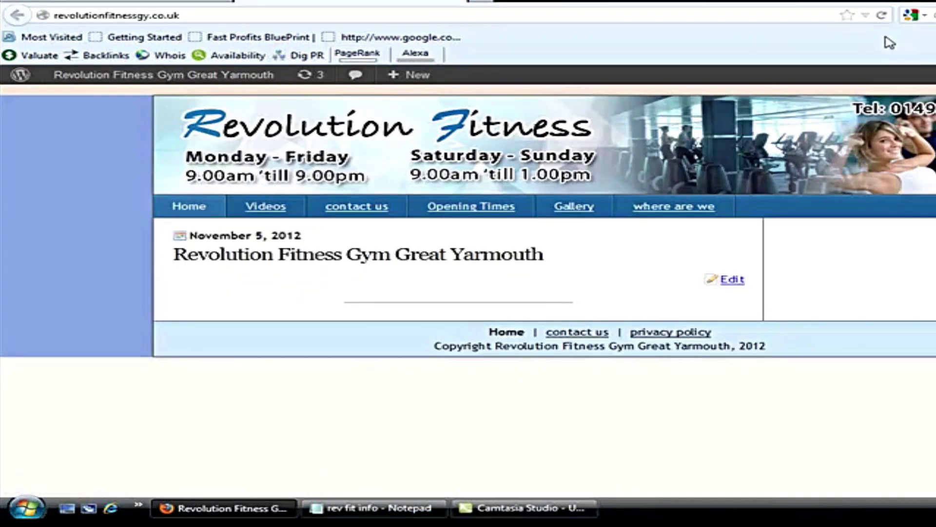
- Add the PC Social Sharing widget to the Sidebar on the admin's Widgets page
click(147, 2)
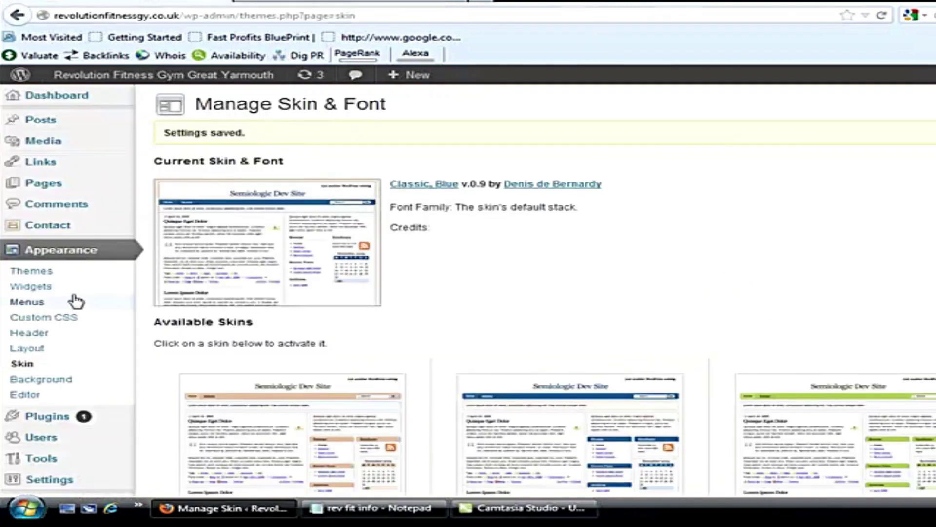
click(53, 287)
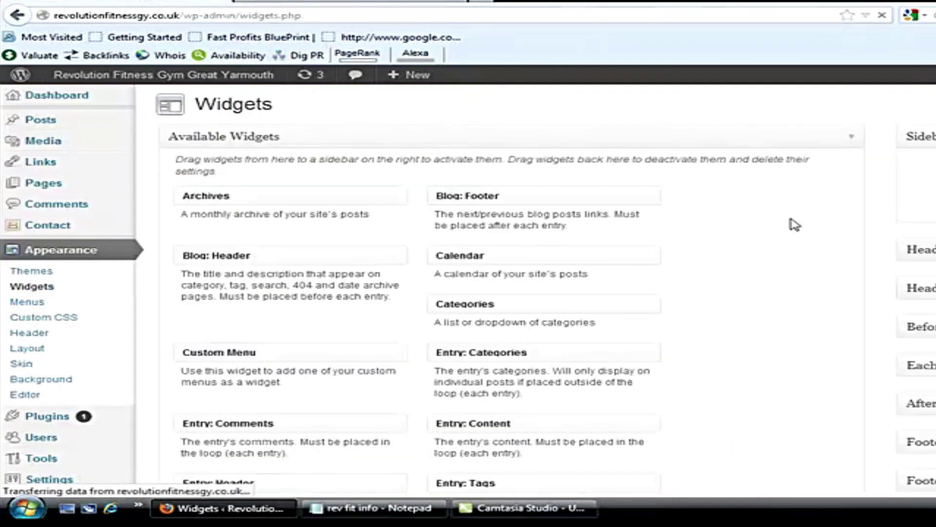
scroll(794, 224, down, 8)
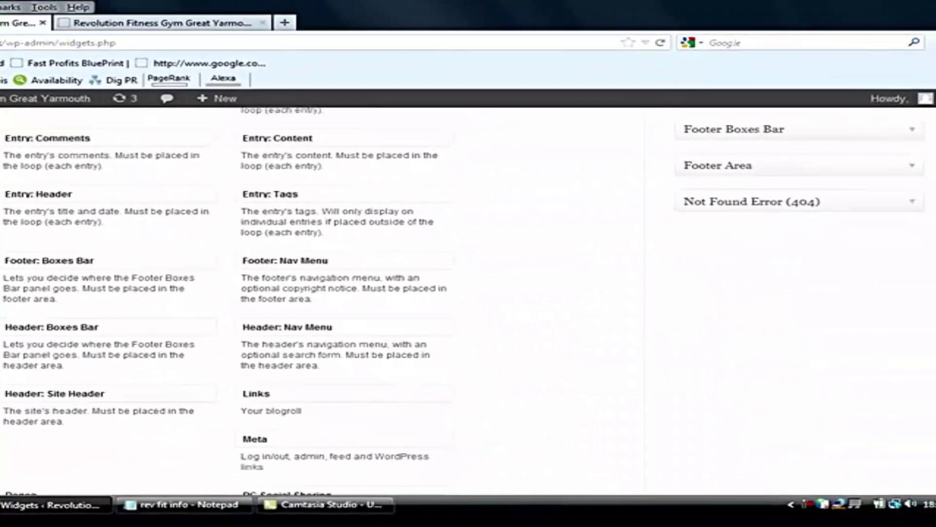
scroll(464, 307, down, 5)
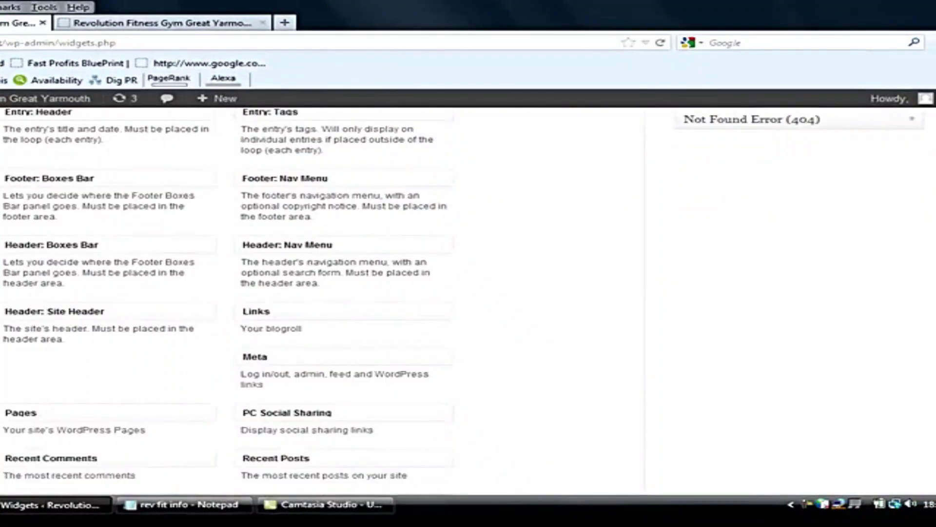
drag(423, 273, 878, 183)
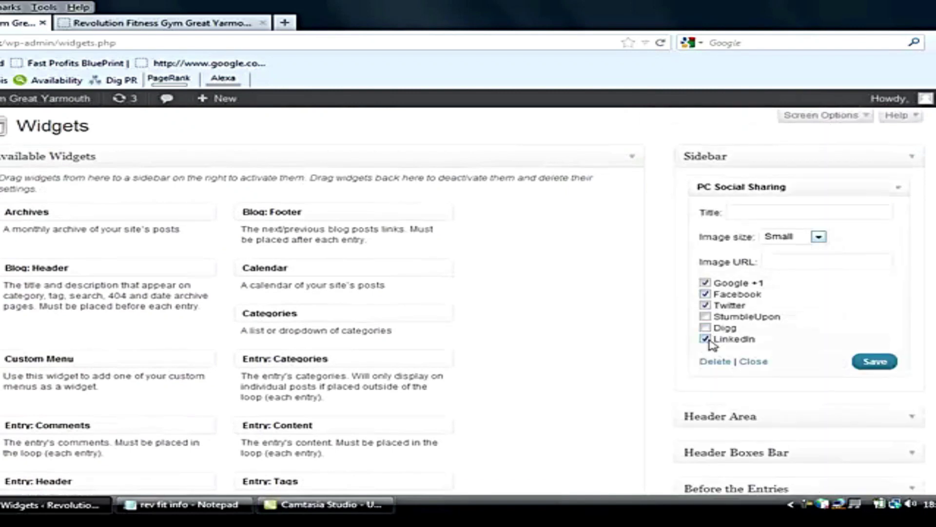
- Set the PC Social Sharing image size to Medium with LinkedIn disabled, save the widget, and reload the live site to check it
click(819, 237)
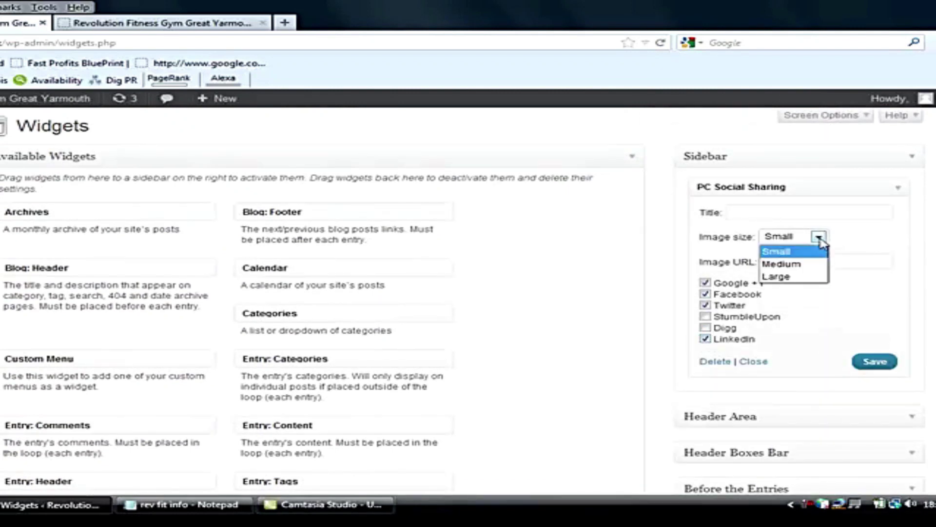
click(787, 263)
click(873, 362)
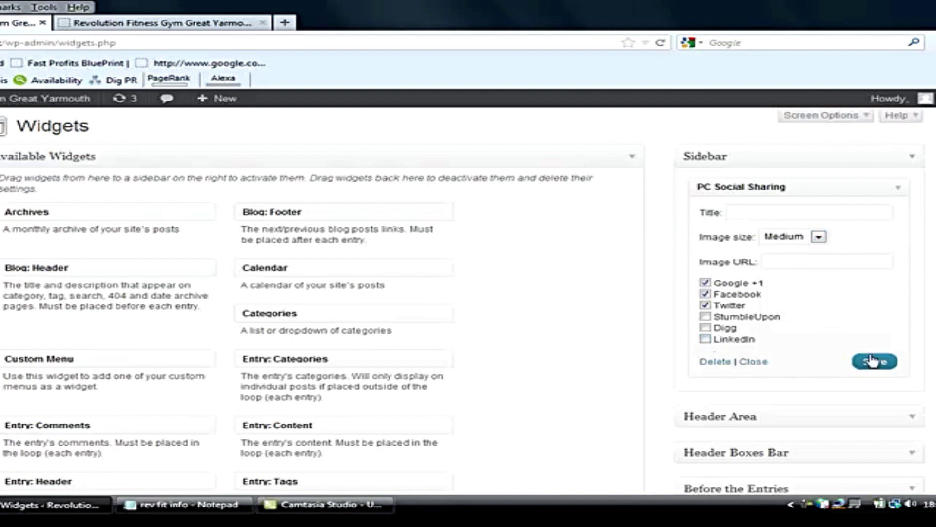
click(210, 23)
click(661, 43)
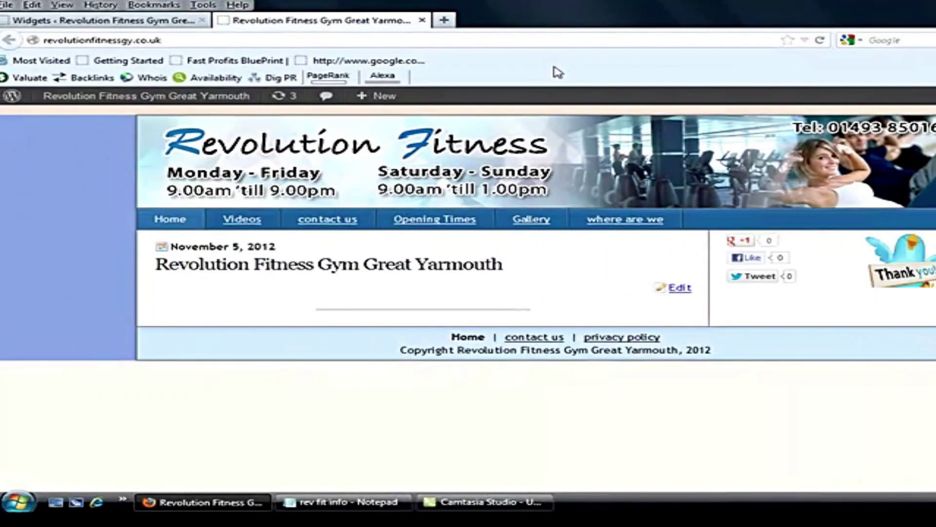
- Return to the admin and publish a new page titled "Need a website?"
click(112, 24)
mouse_move(68, 199)
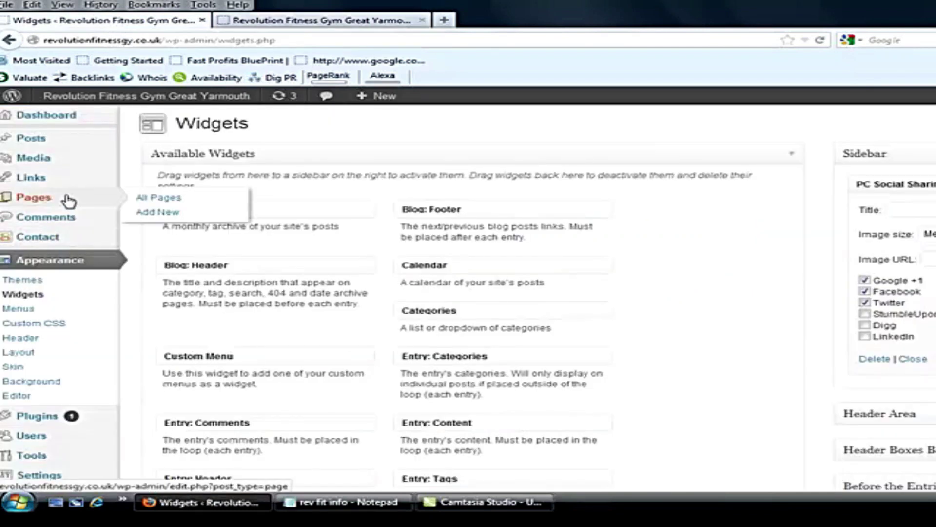
click(155, 198)
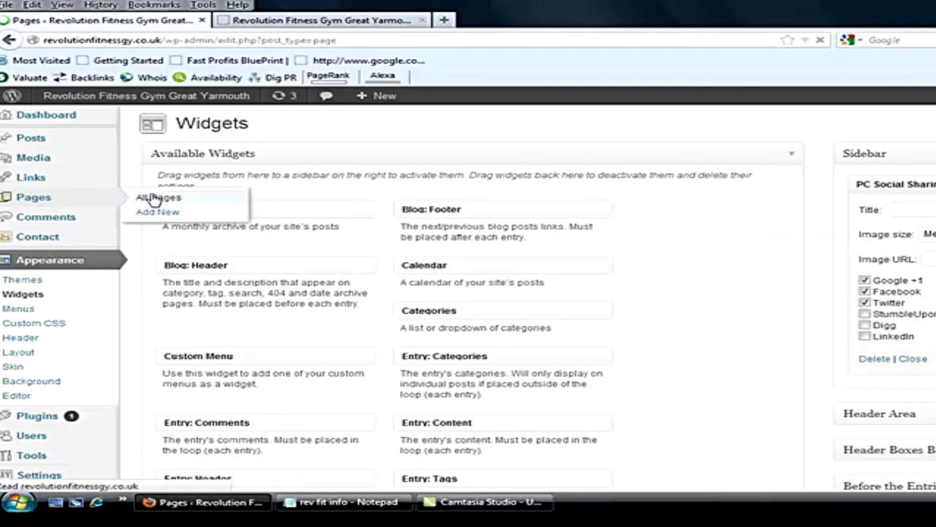
click(270, 128)
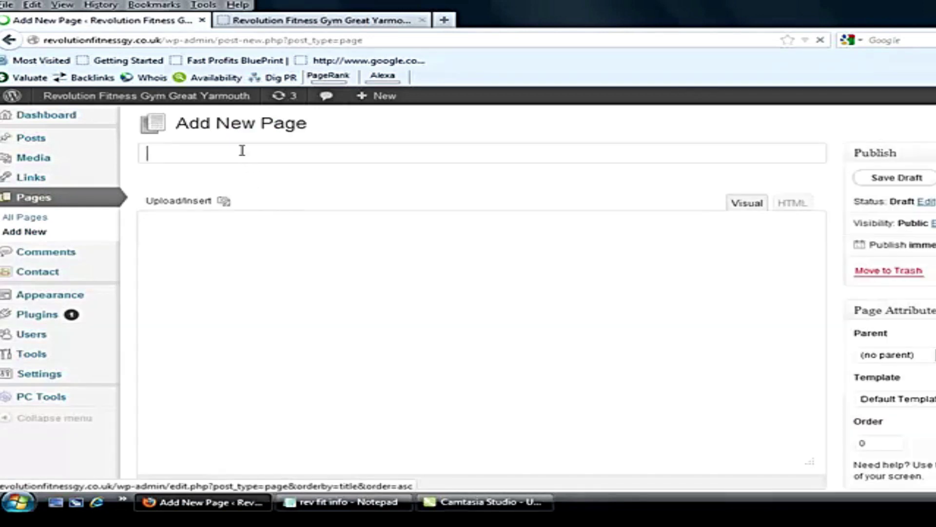
click(242, 151)
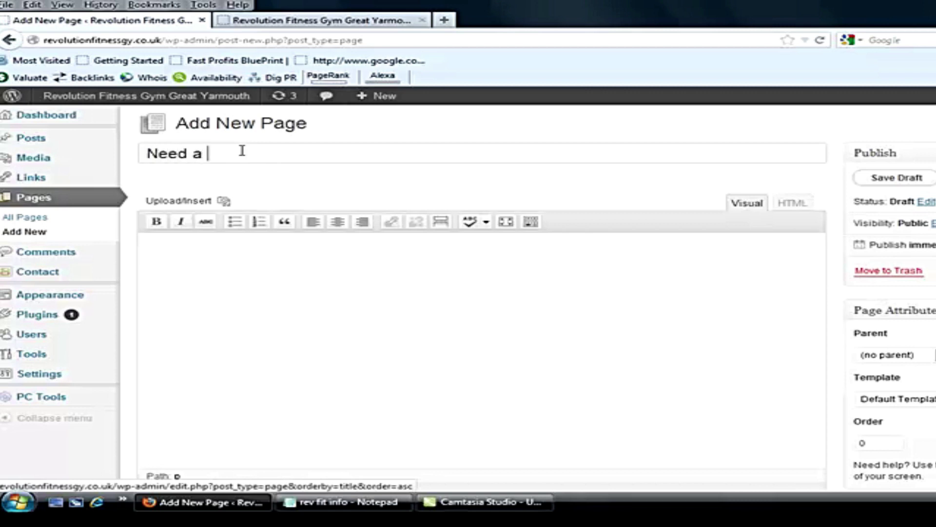
text(te?)
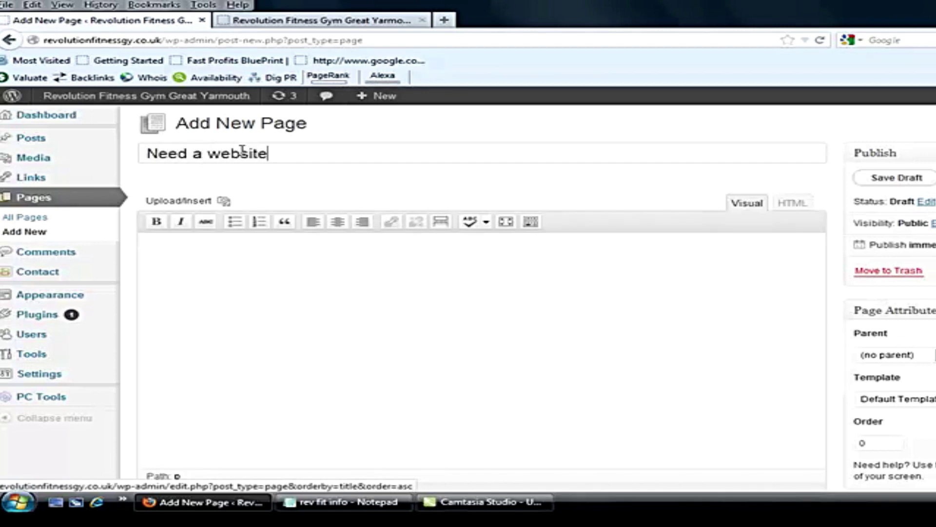
click(929, 223)
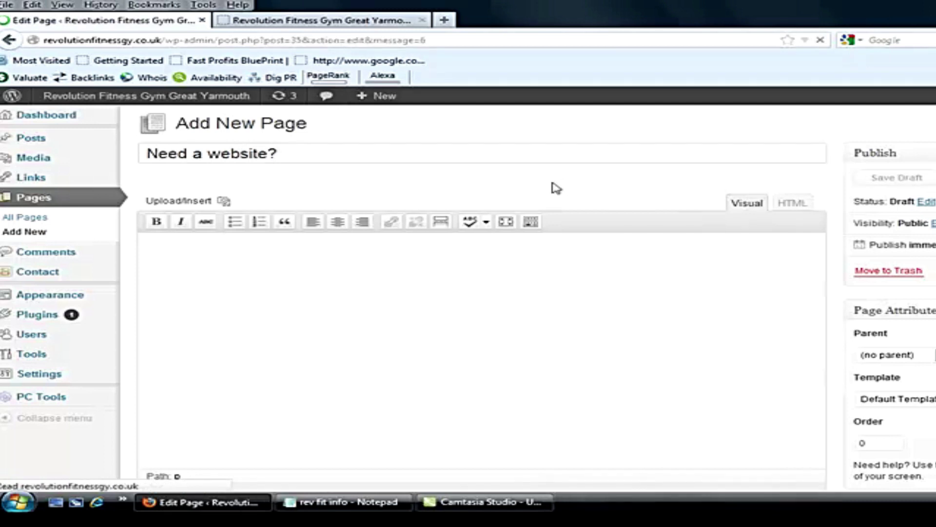
- Open the settings of the Footer: Nav Menu widget in the Footer Area of the Widgets page
mouse_move(85, 297)
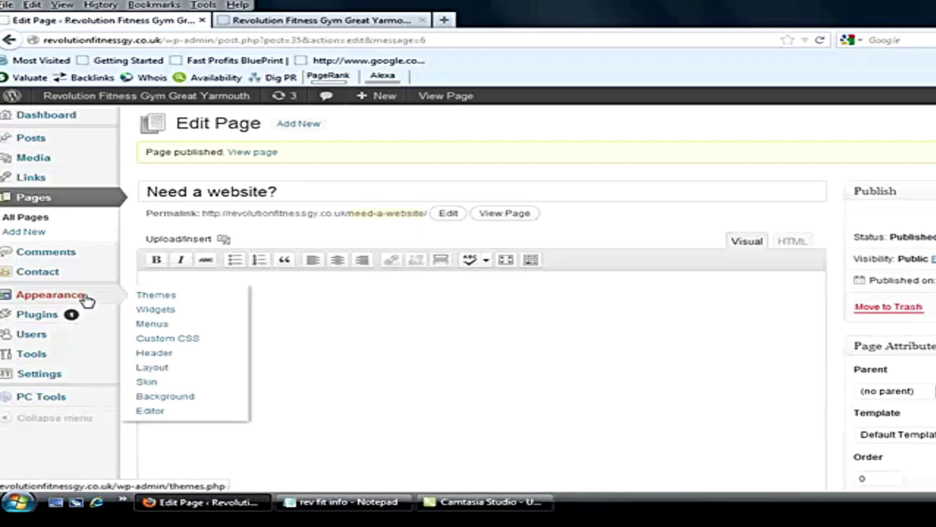
click(156, 311)
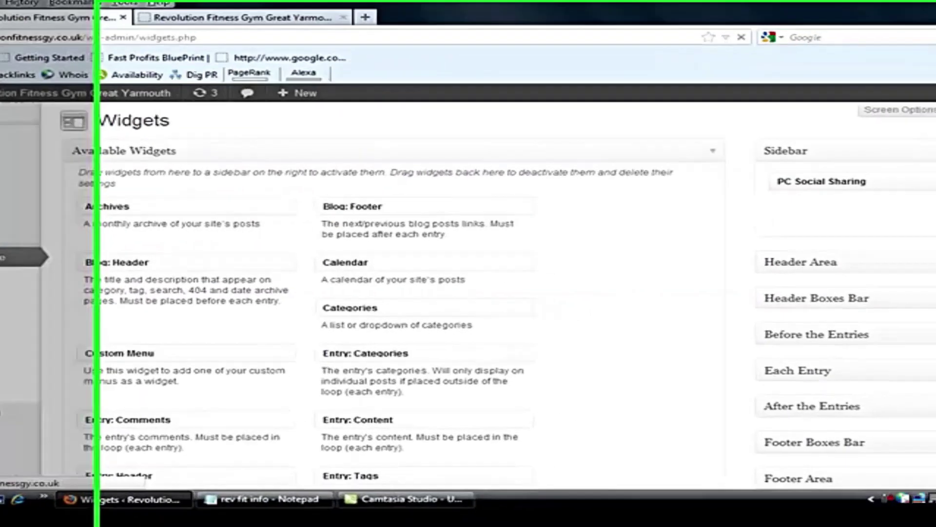
scroll(926, 266, down, 5)
click(886, 260)
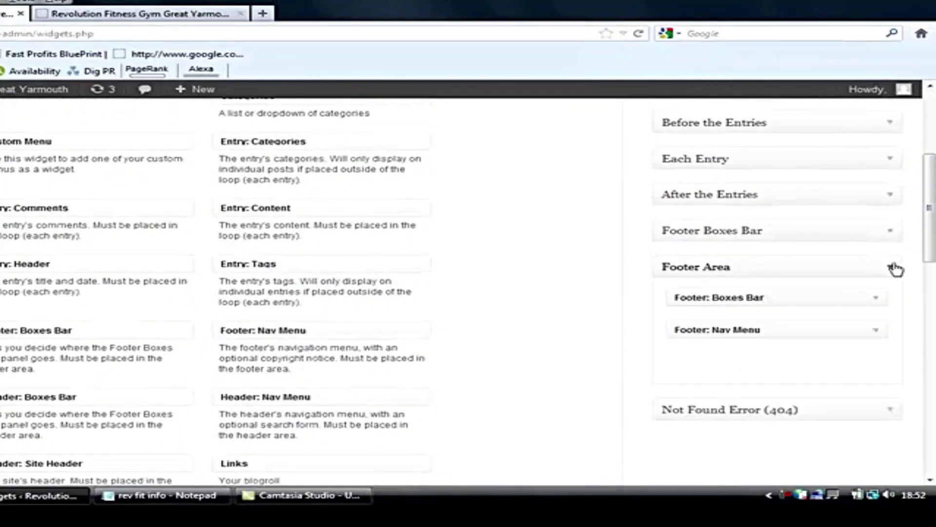
drag(932, 209, 929, 311)
click(876, 215)
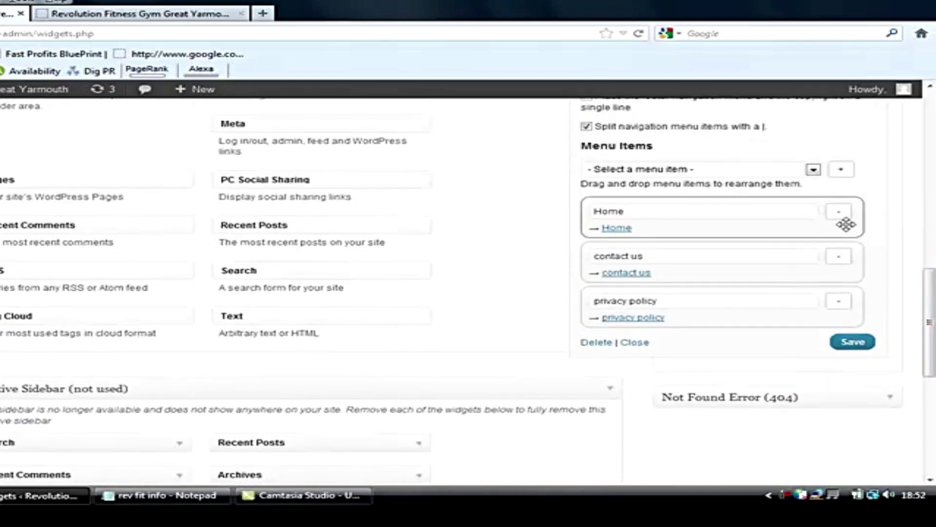
- Add the "Need a website?" page to the footer menu, save the widget, and reload the live site
click(813, 170)
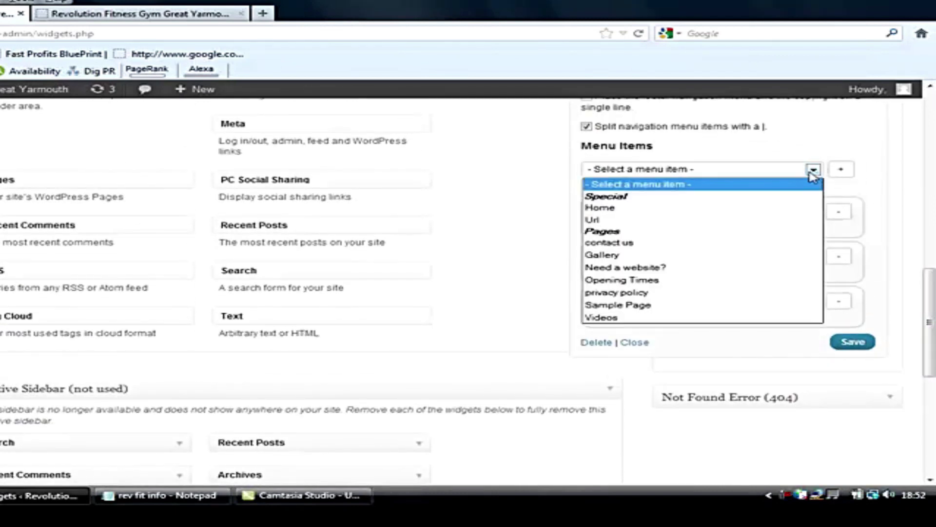
click(733, 267)
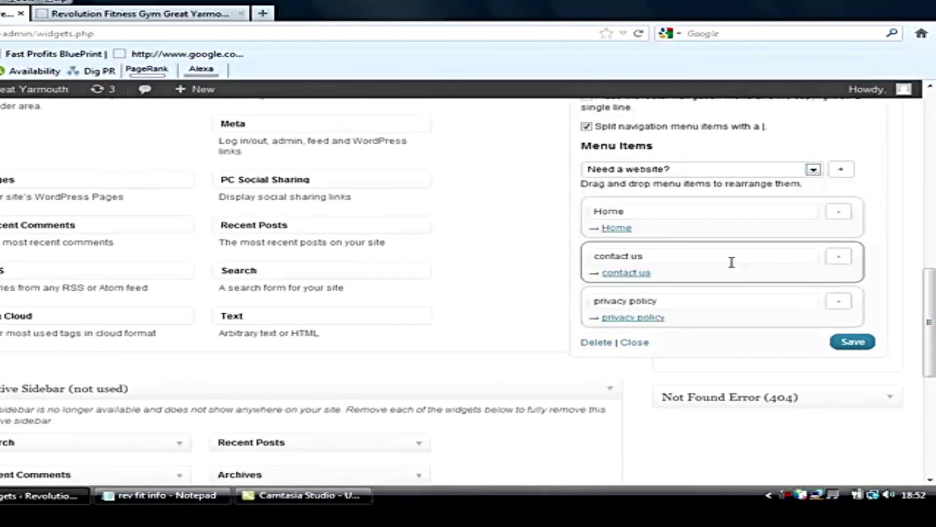
click(840, 170)
click(851, 387)
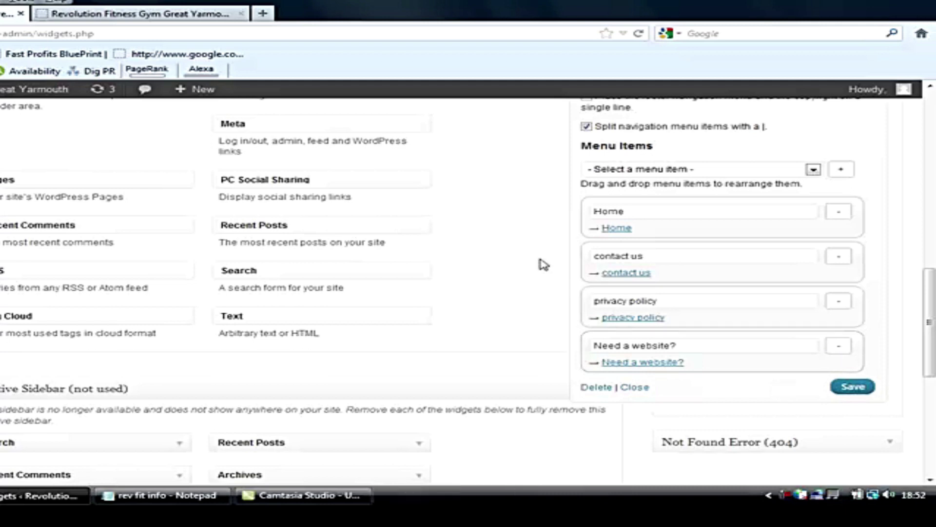
click(169, 16)
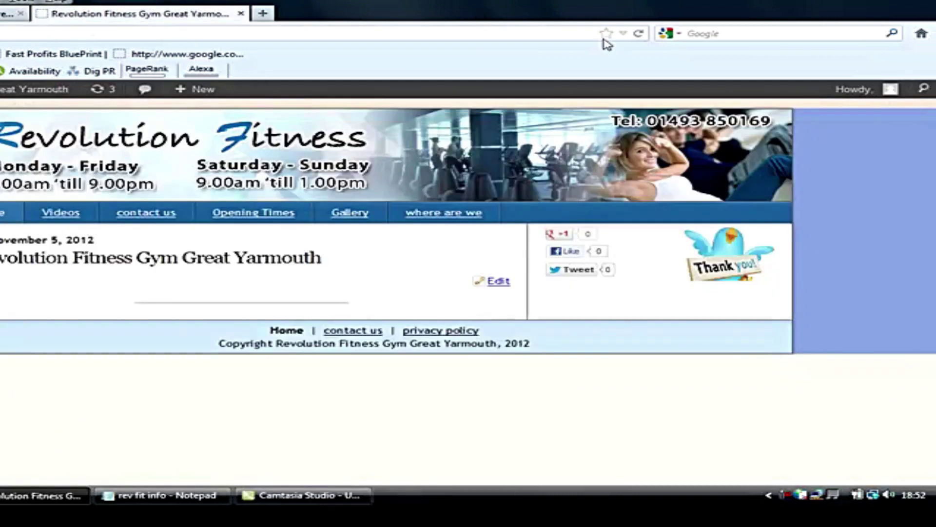
click(638, 33)
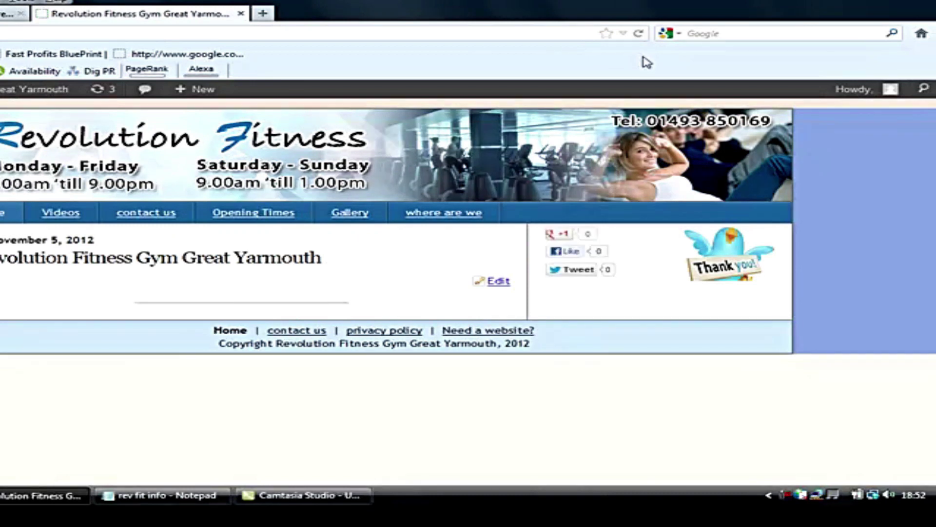
- Return to the Widgets page, set the PC Social Sharing widget's image size to Small, and save it
click(17, 12)
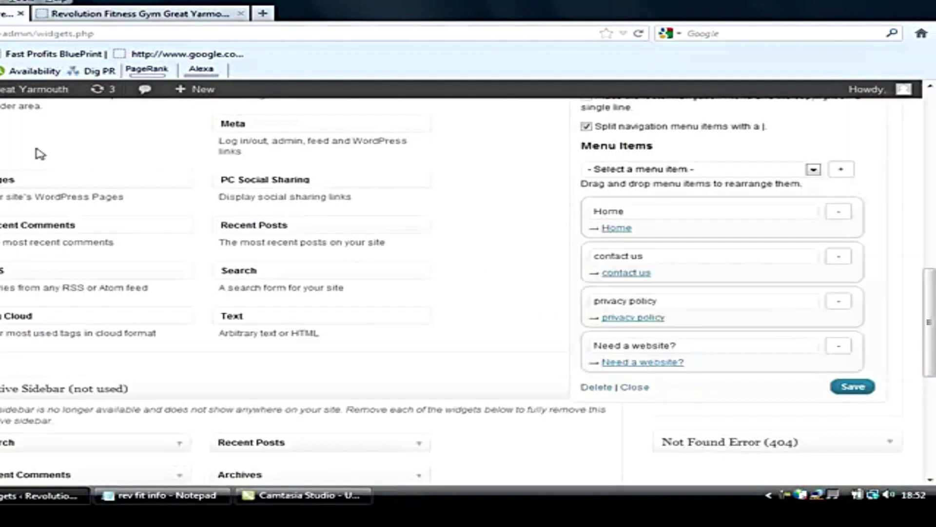
scroll(812, 186, up, 10)
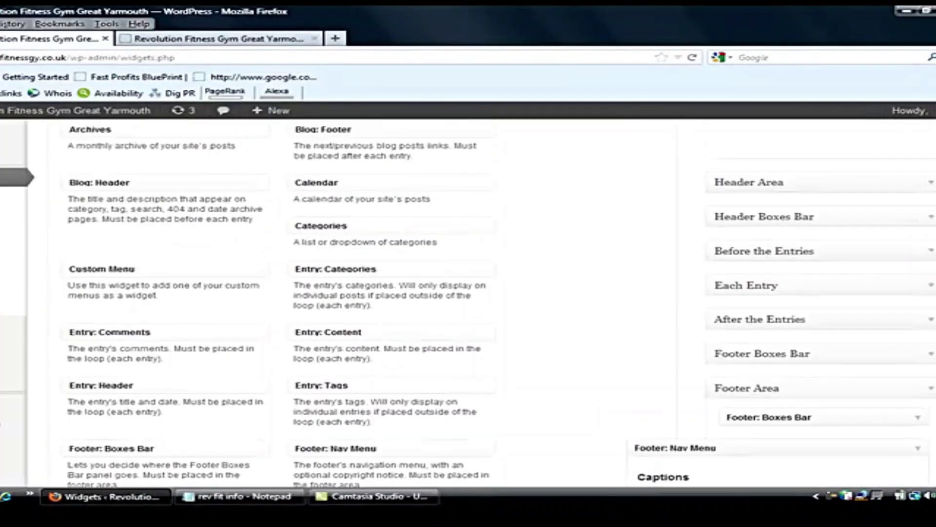
scroll(922, 178, up, 4)
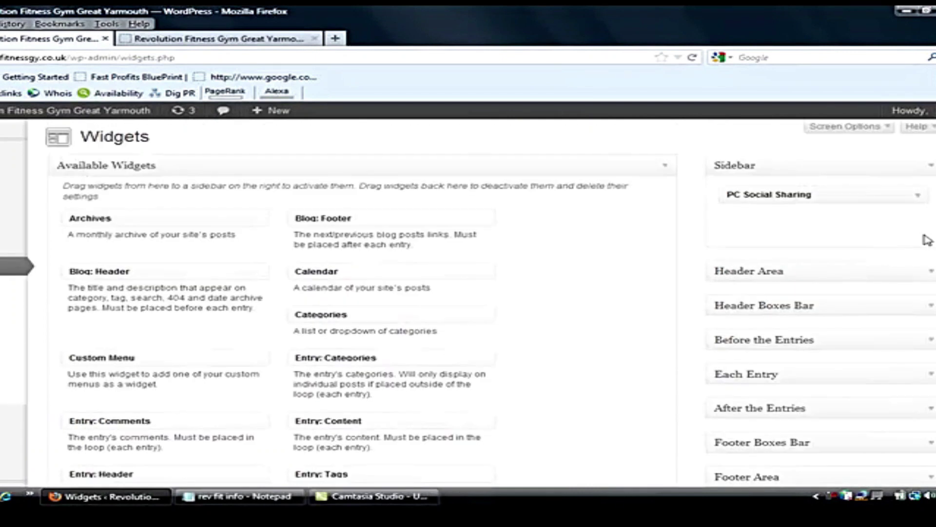
click(919, 196)
click(842, 241)
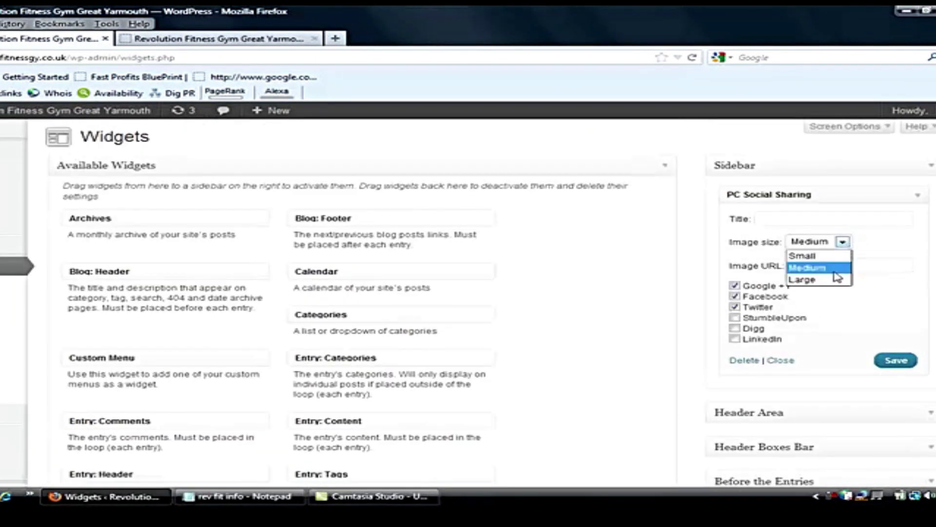
click(835, 256)
click(899, 363)
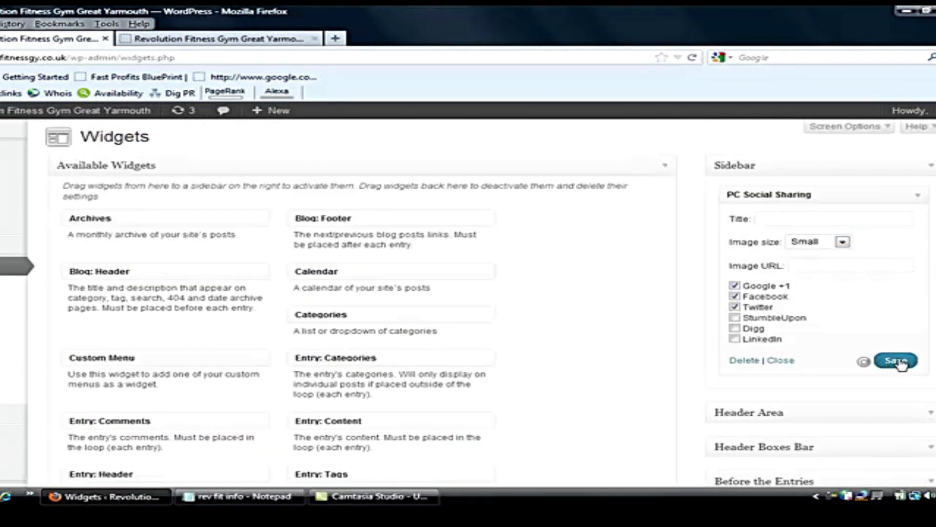
- Enable LinkedIn in the PC Social Sharing widget, save it, and reload the live site to check the buttons
click(739, 319)
click(737, 318)
click(735, 338)
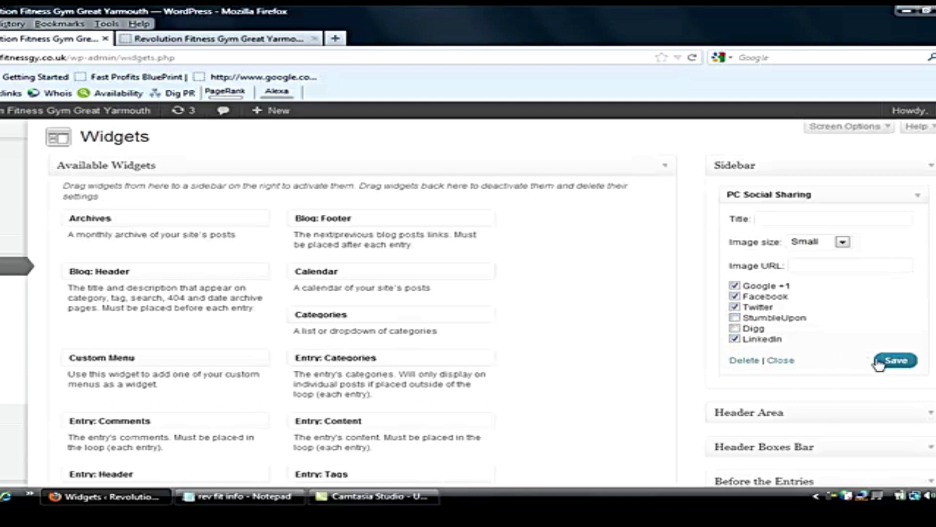
click(896, 362)
click(268, 41)
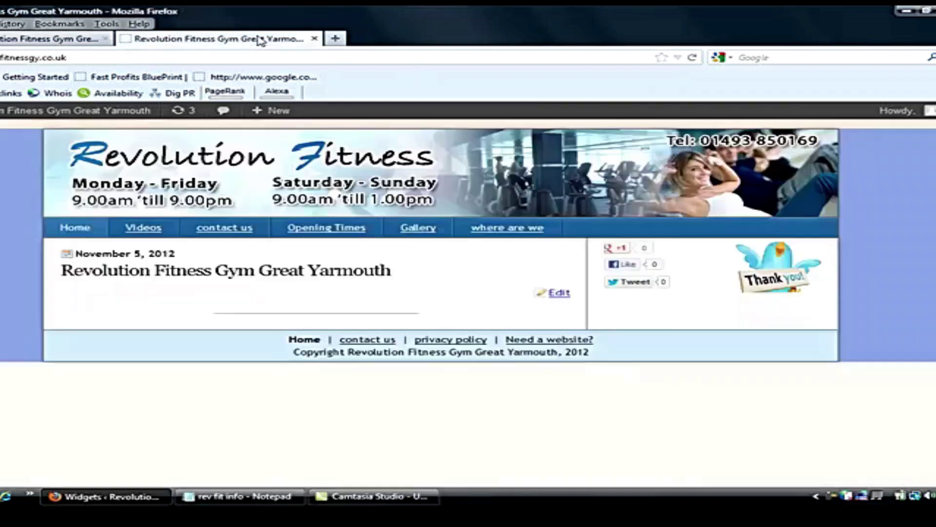
click(692, 58)
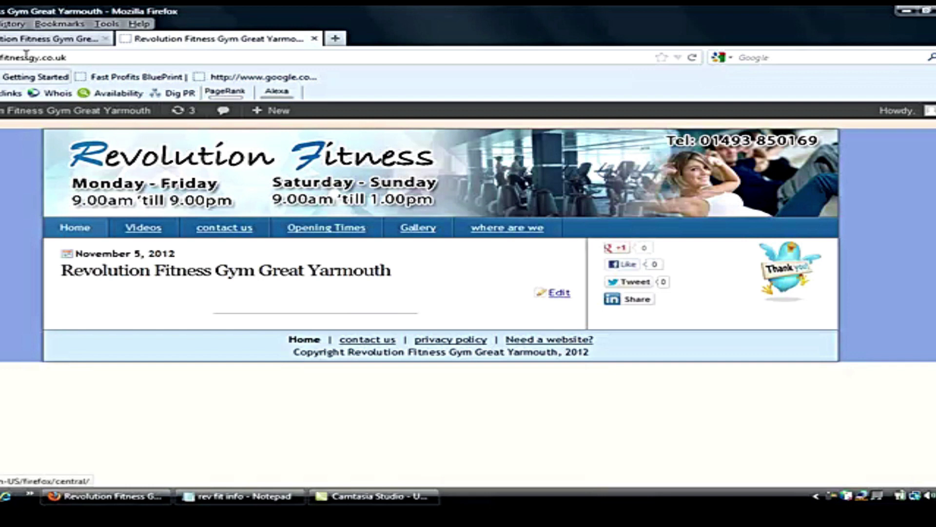
- Collapse the PC Social Sharing and Footer: Nav Menu widgets on the Widgets page, and return to the live site
click(19, 39)
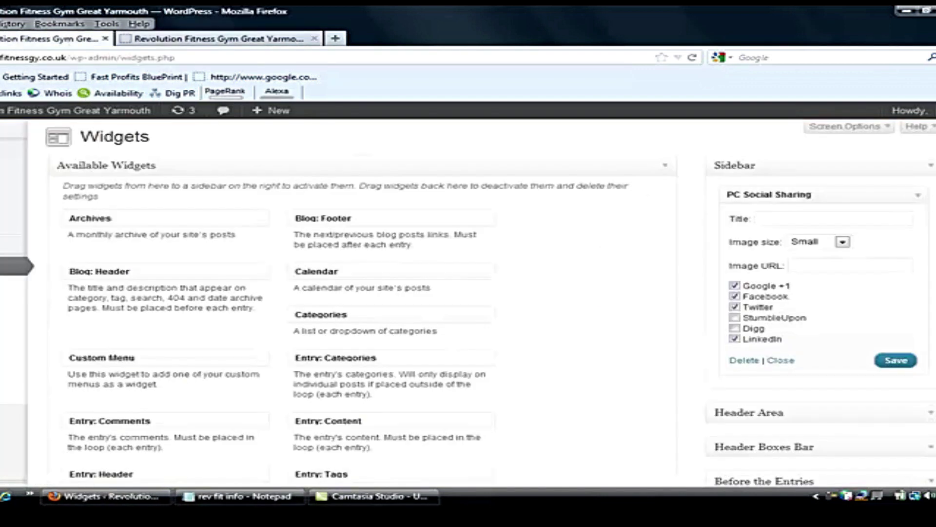
scroll(917, 195, down, 1)
click(919, 159)
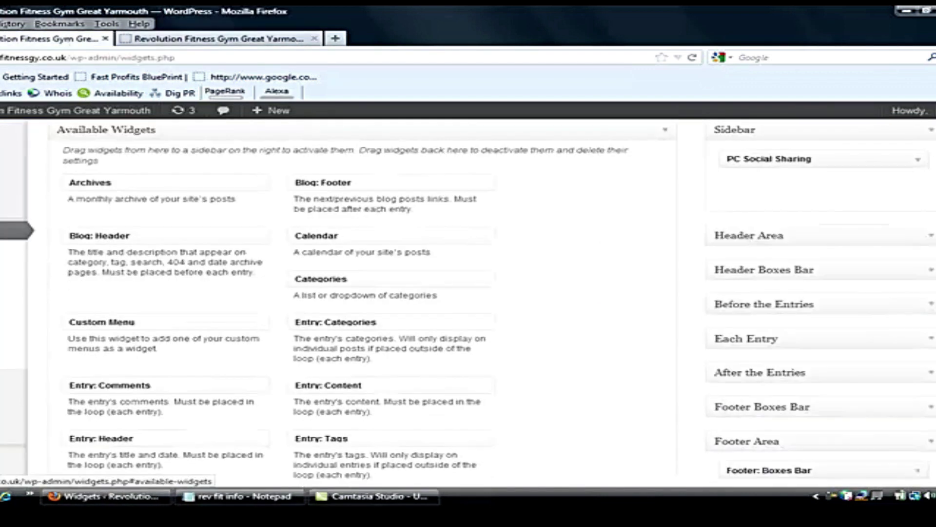
scroll(468, 310, down, 3)
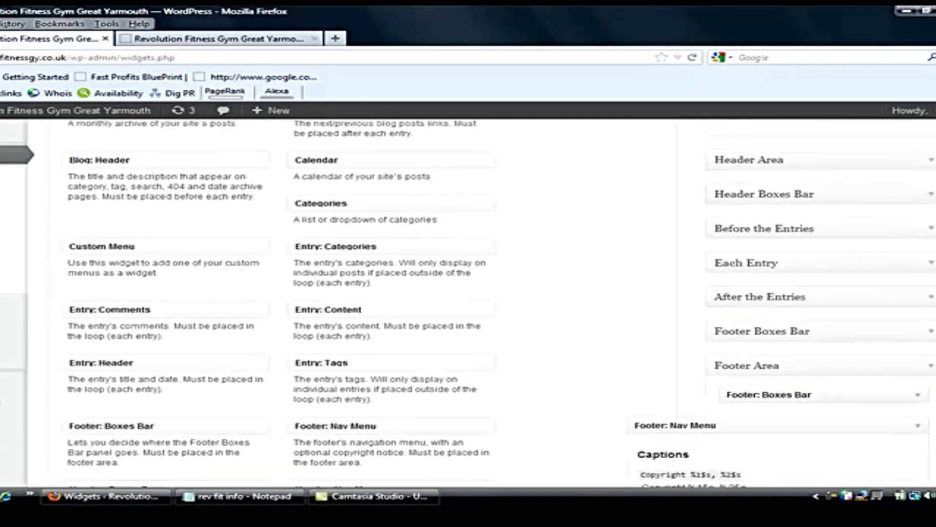
scroll(468, 299, down, 6)
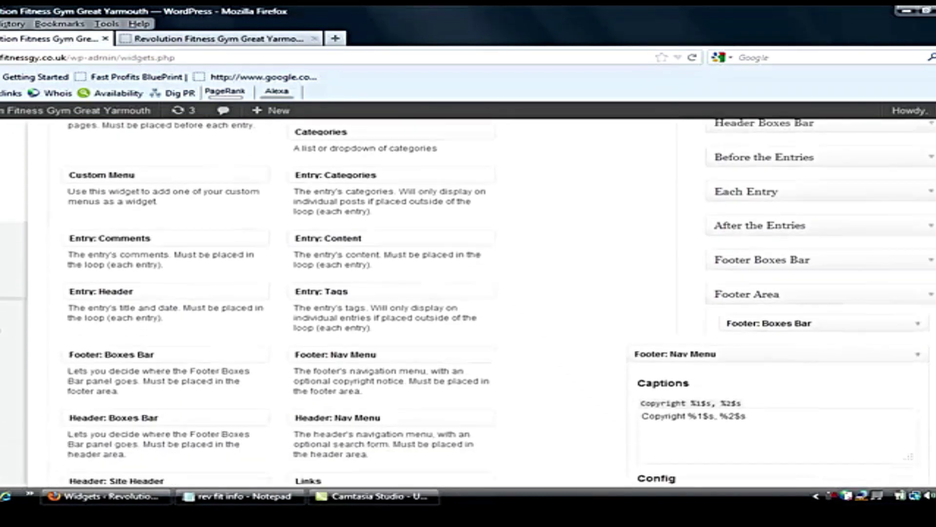
scroll(468, 300, down, 1)
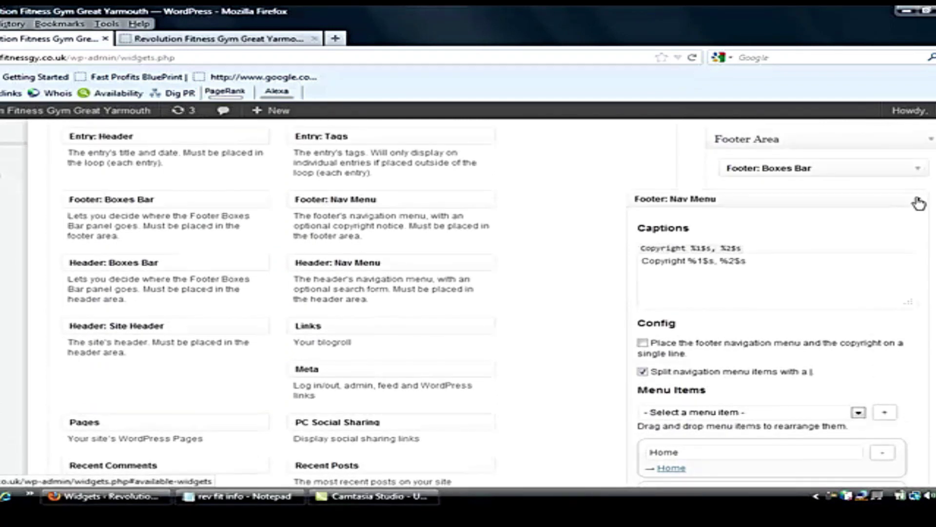
click(919, 203)
scroll(468, 302, up, 5)
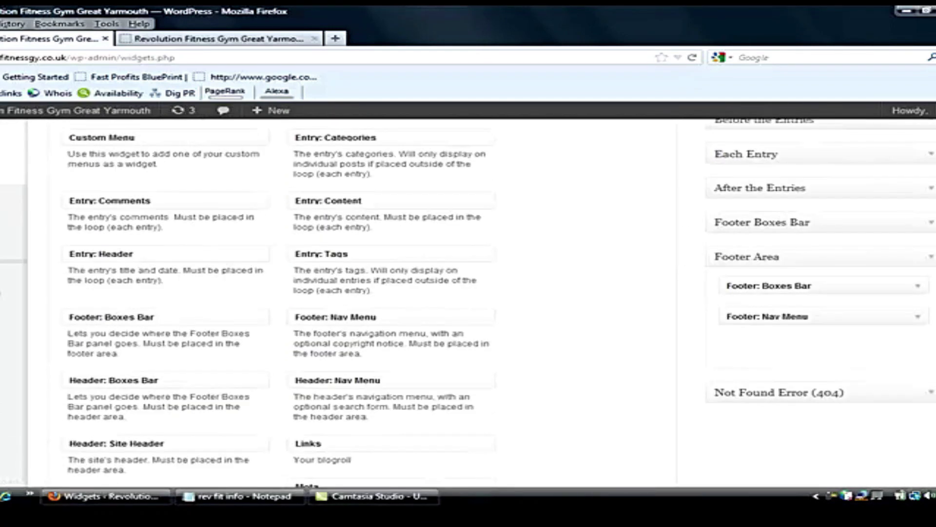
scroll(468, 302, up, 5)
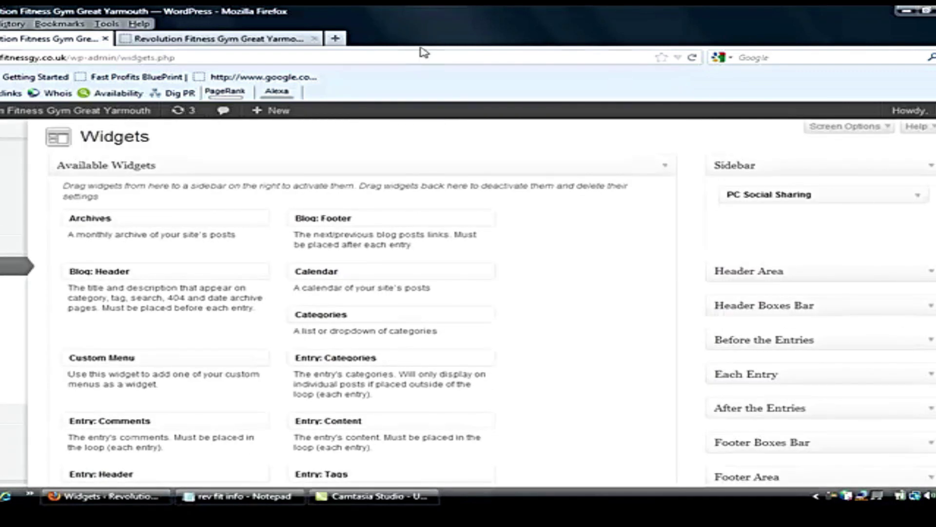
click(234, 39)
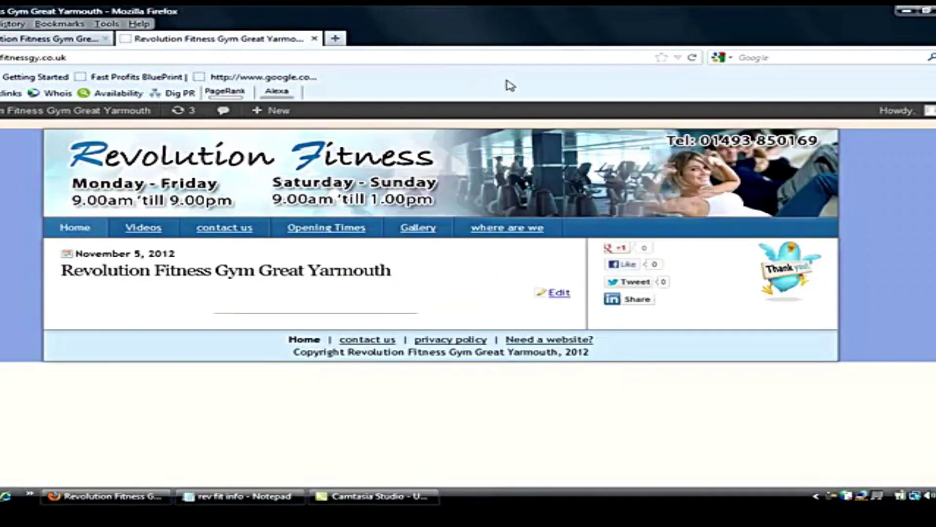
- Open the contact page from the Pages list, retitle it "Contact us" with a capital C, update it, and reload the live site
click(55, 40)
mouse_move(7, 211)
click(54, 208)
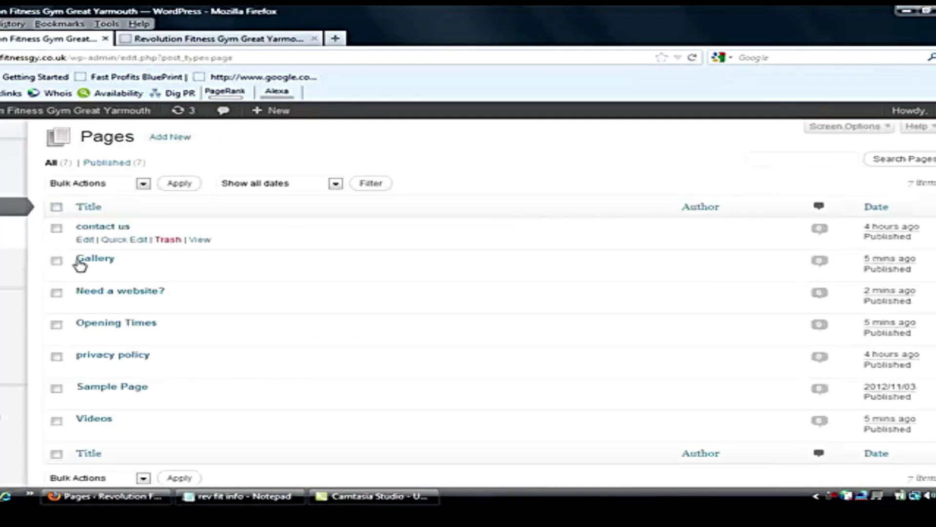
click(86, 241)
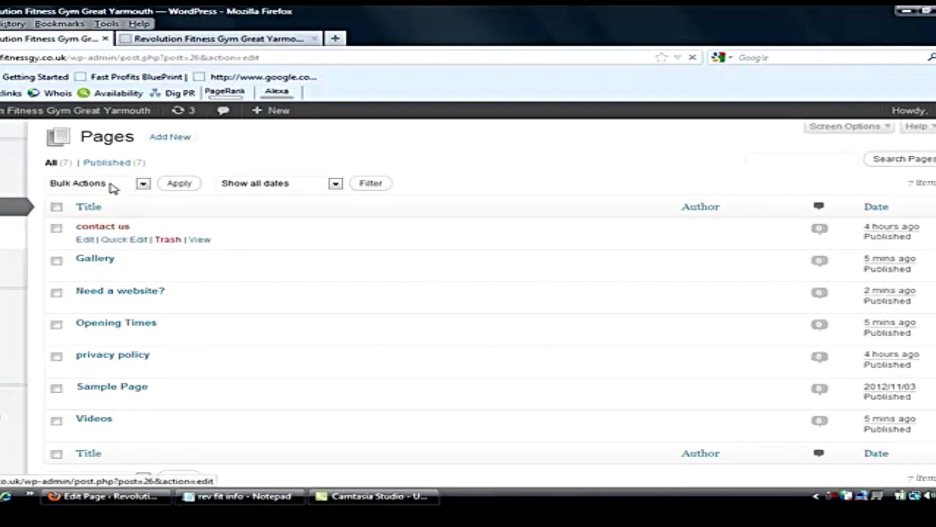
key(BackSpace)
text(Contact us)
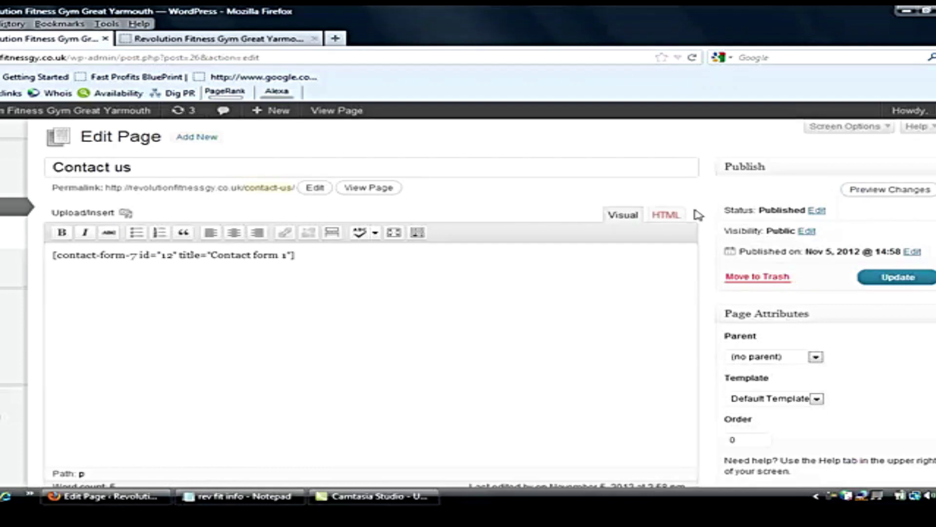
click(898, 276)
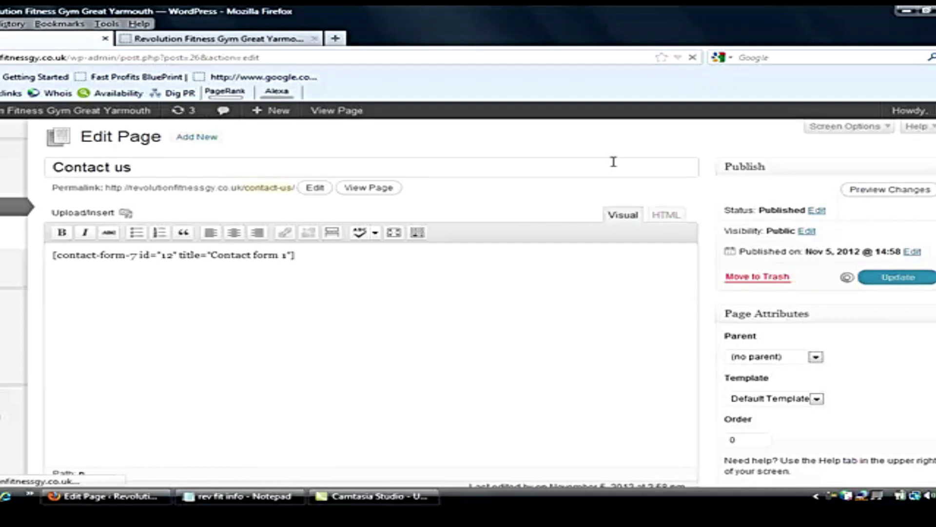
click(248, 39)
click(690, 59)
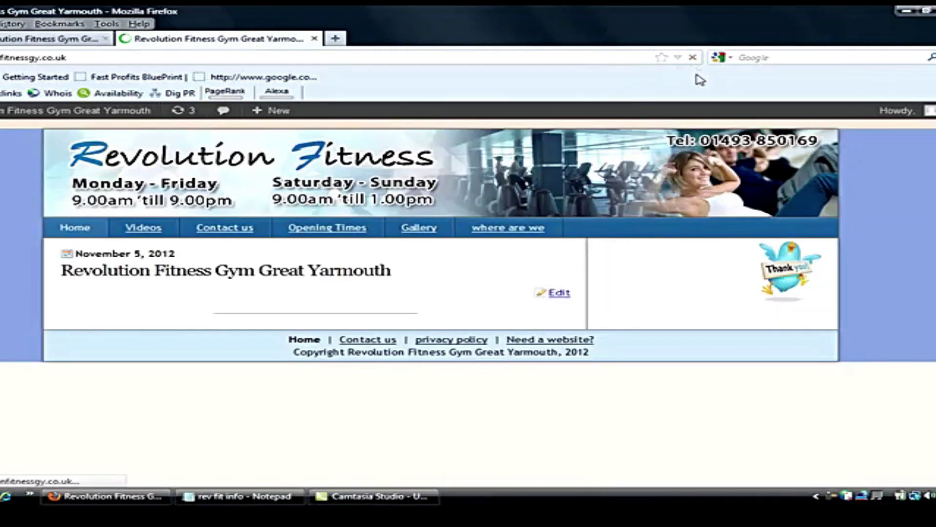